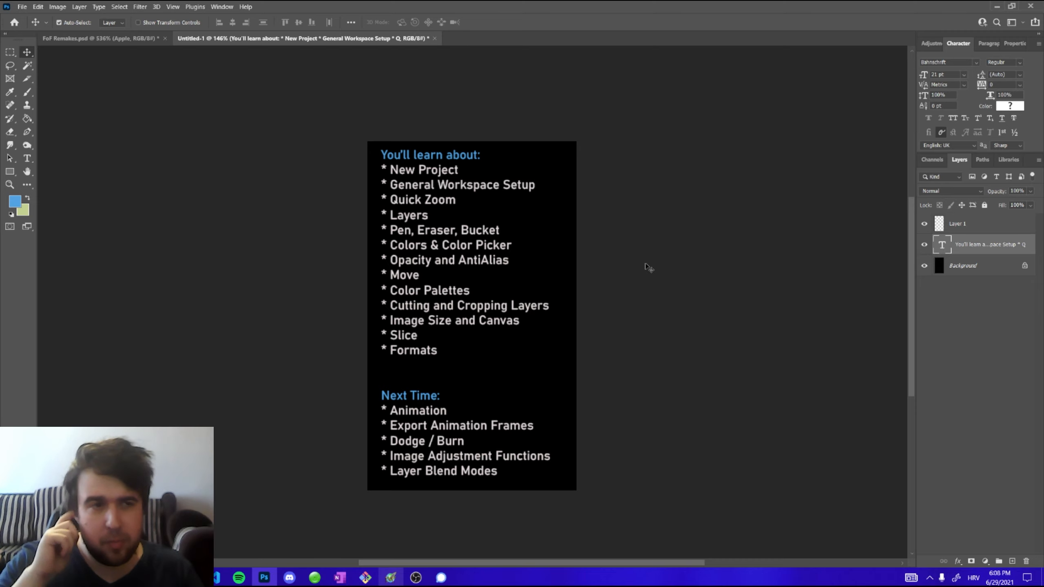
Create a new document 32 pixels wide and 32 pixels high in Pixels units
click(22, 6)
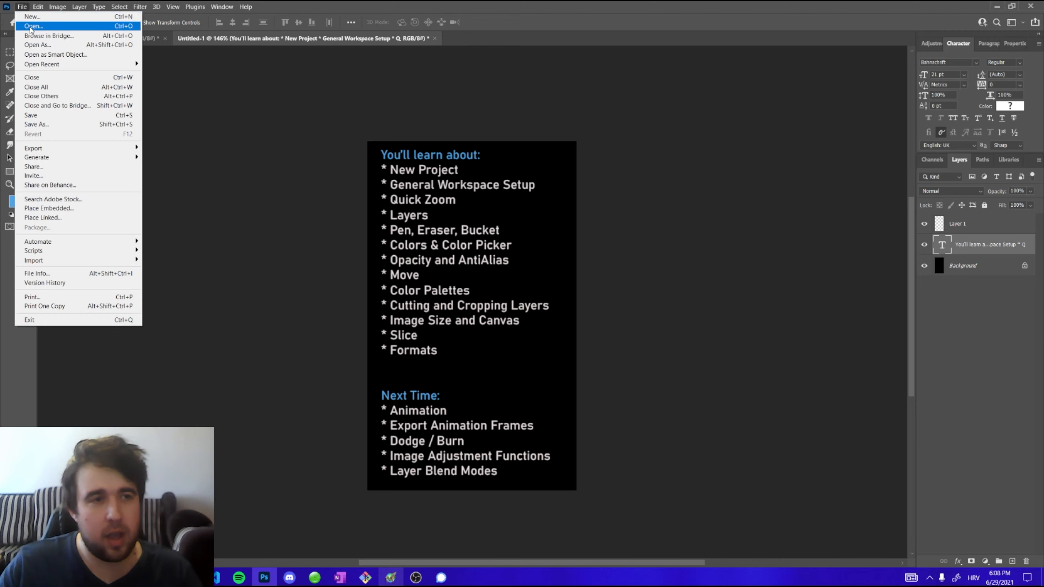
click(32, 18)
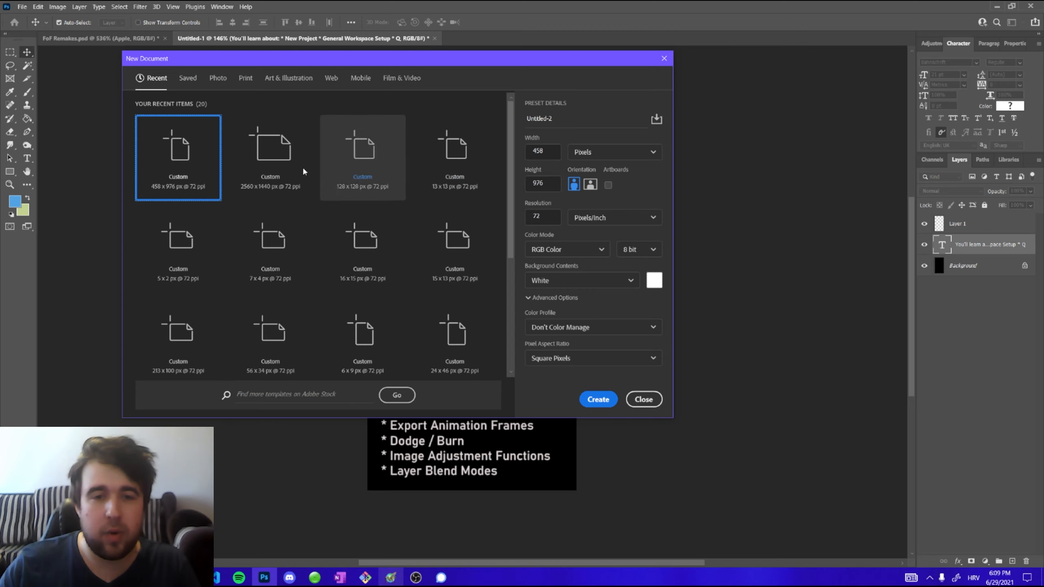
double_click(537, 151)
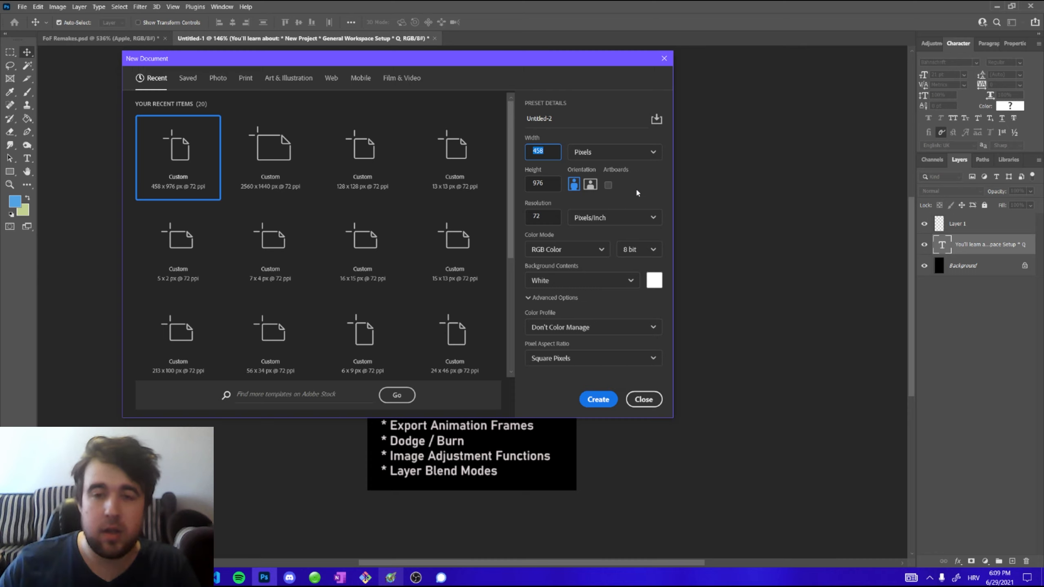
text(32)
key(Tab)
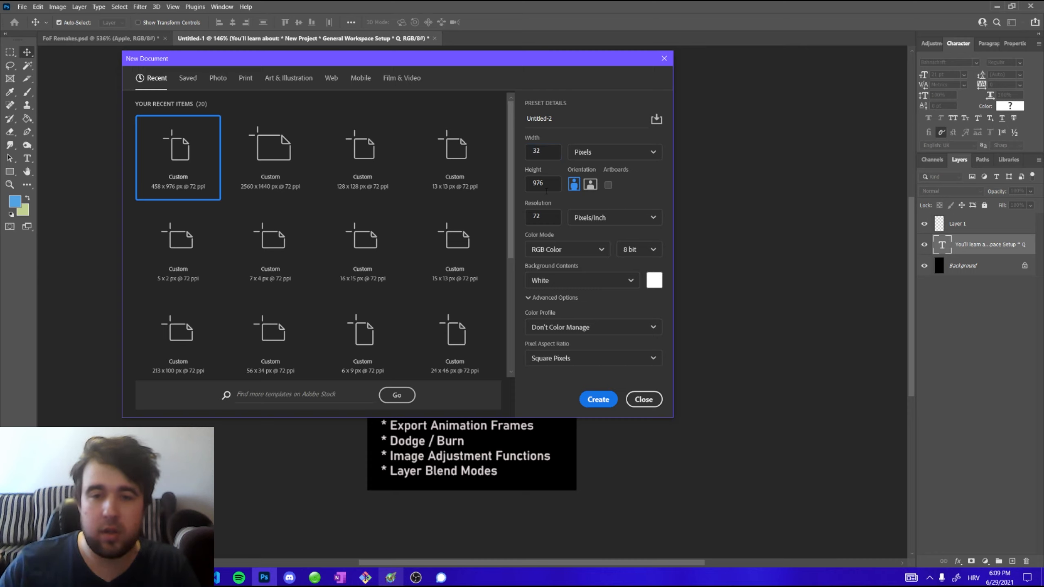
text(32)
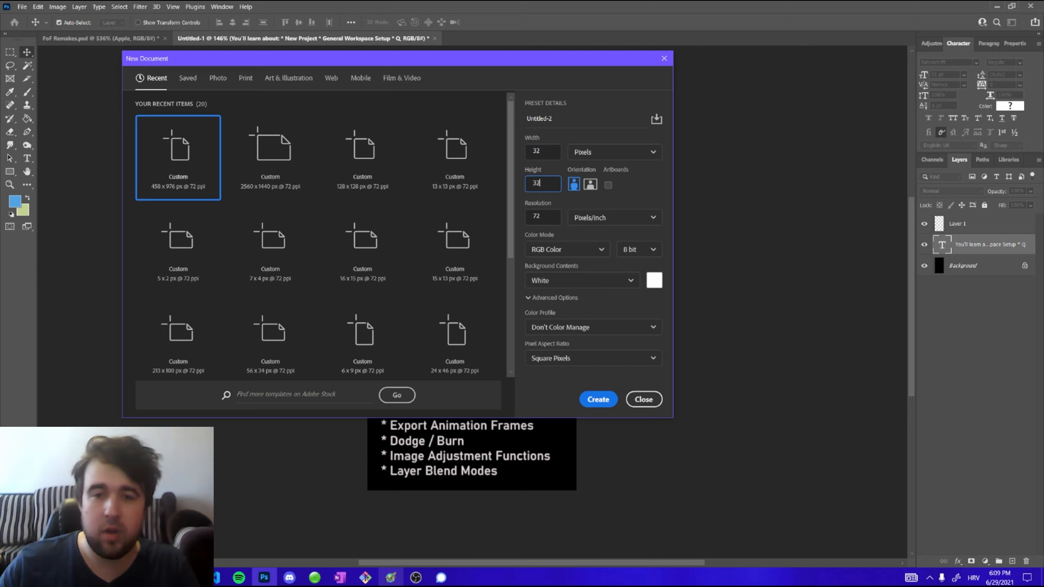
click(591, 153)
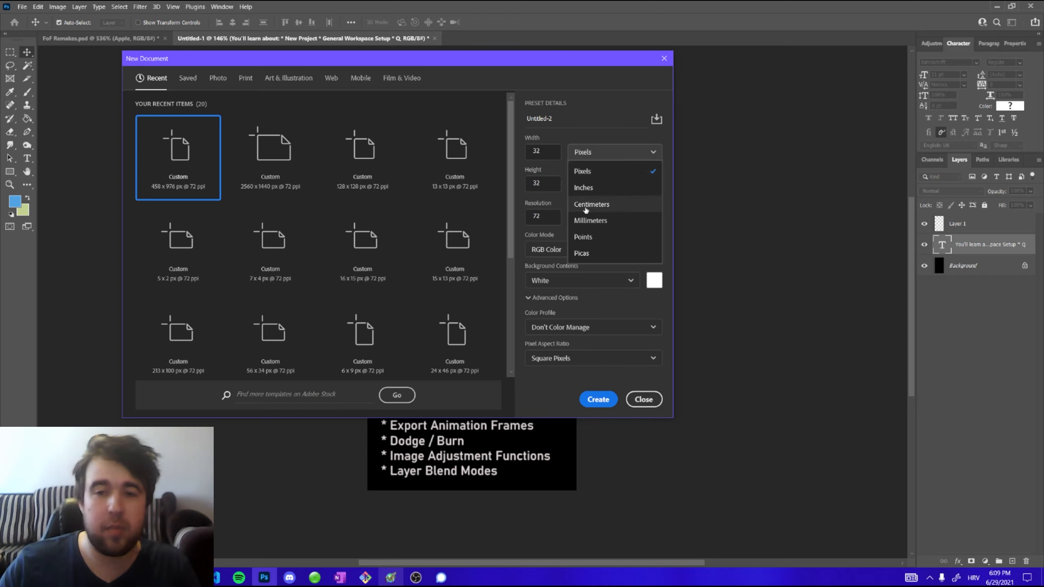
click(588, 177)
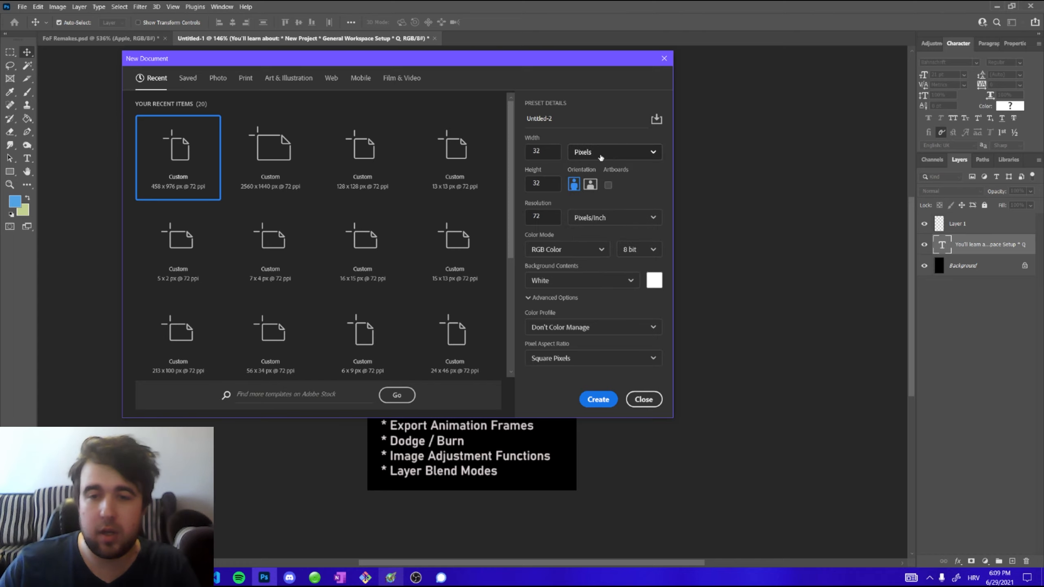
click(599, 400)
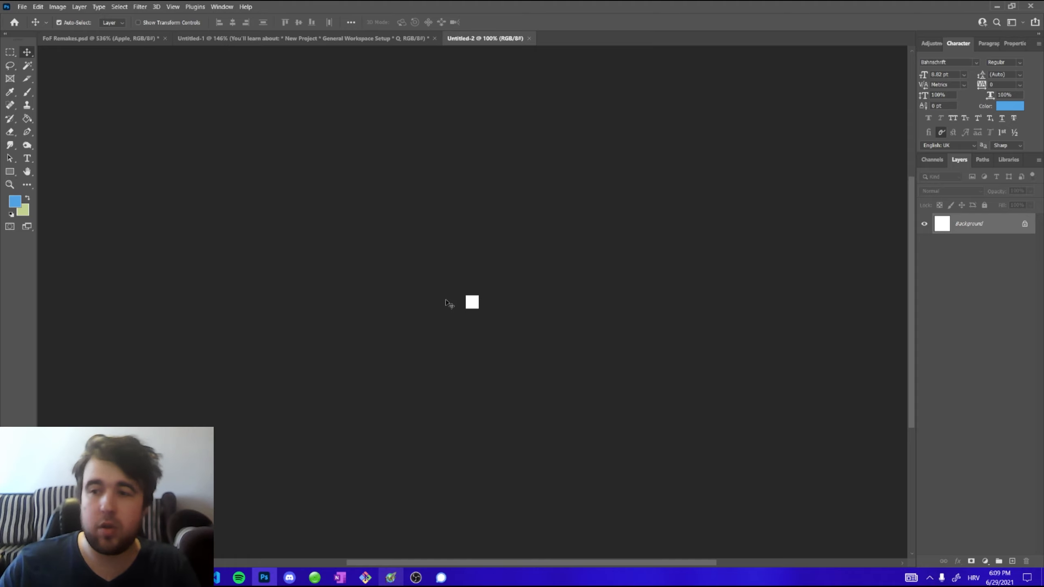
scroll(472, 305, up, 3)
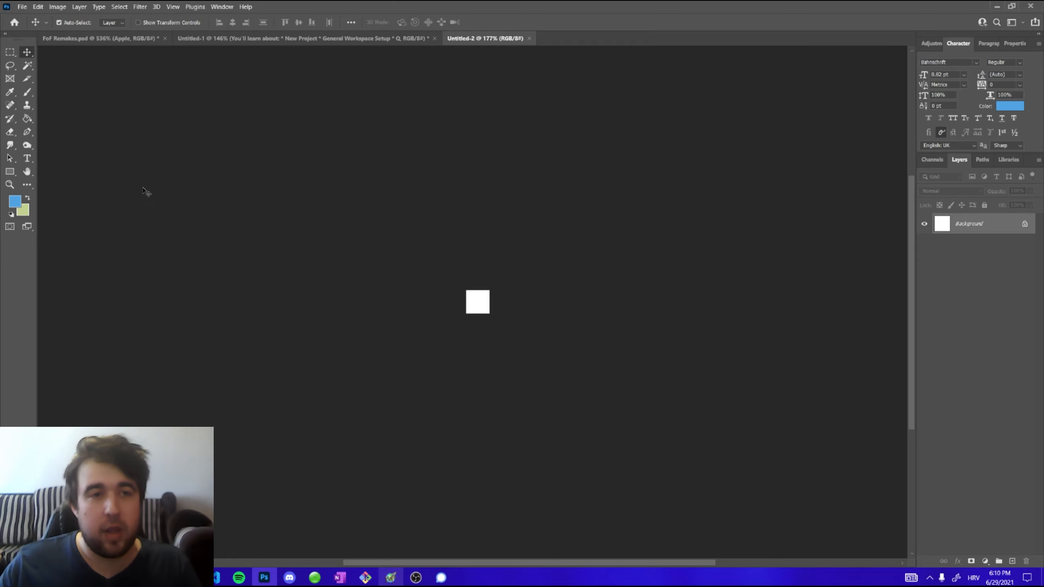
click(220, 8)
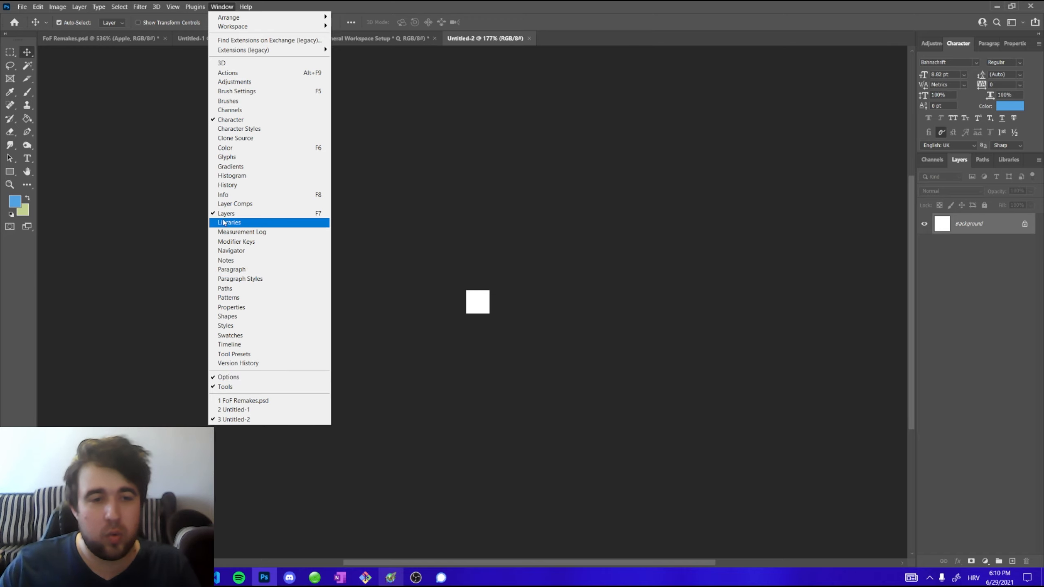
click(959, 267)
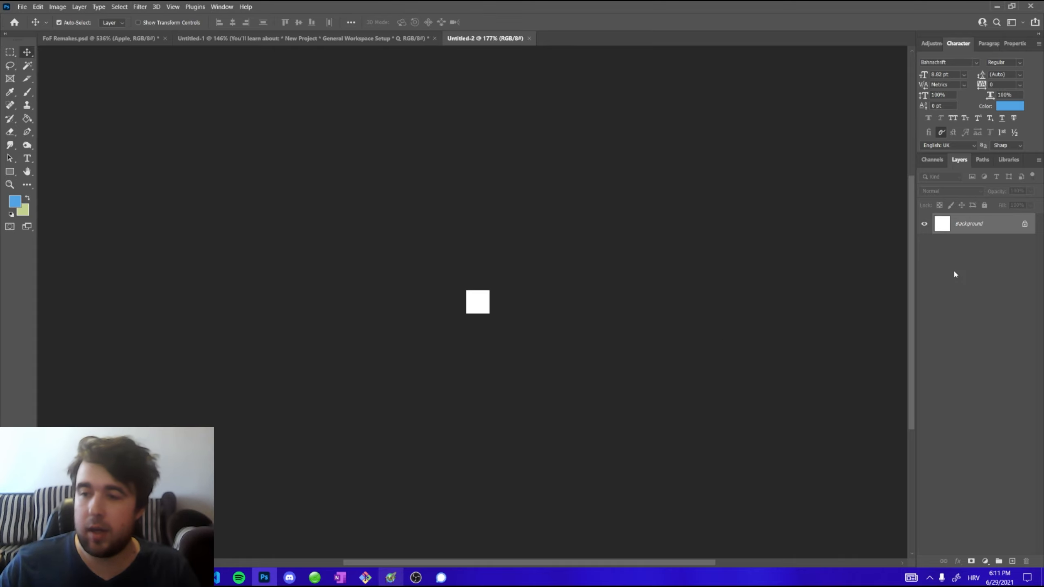
click(966, 258)
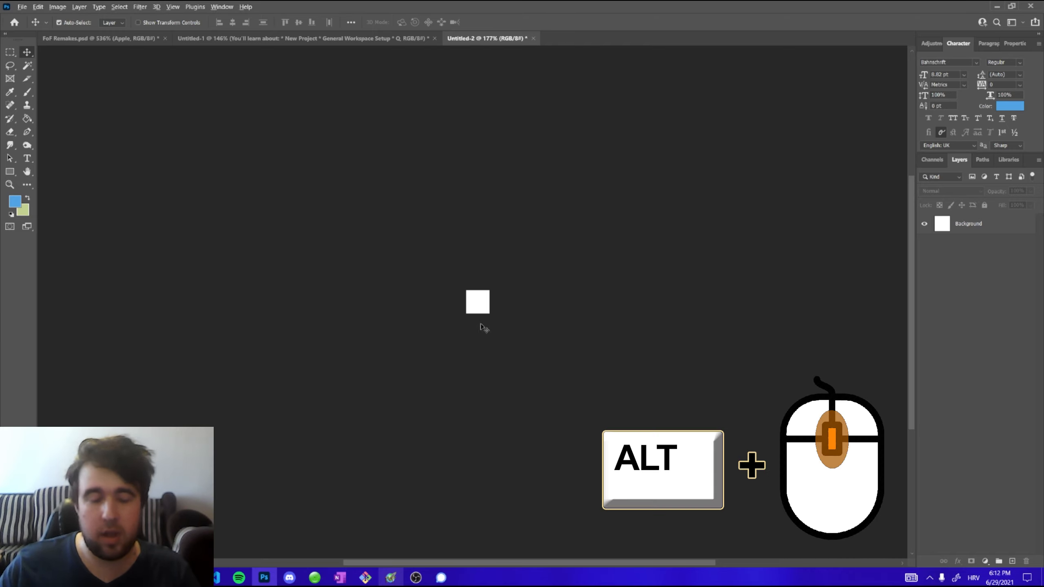
Try different zoom levels on the canvas, including the 100% view and fitting it on screen
scroll(483, 328, up, 10)
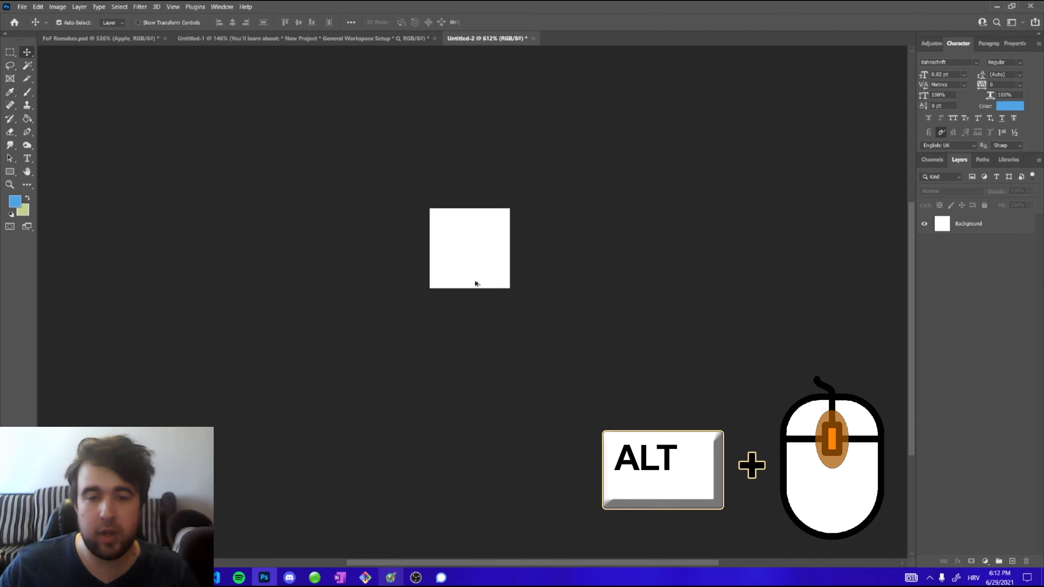
scroll(500, 314, down, 5)
scroll(499, 316, up, 5)
scroll(472, 314, up, 2)
scroll(471, 316, down, 1)
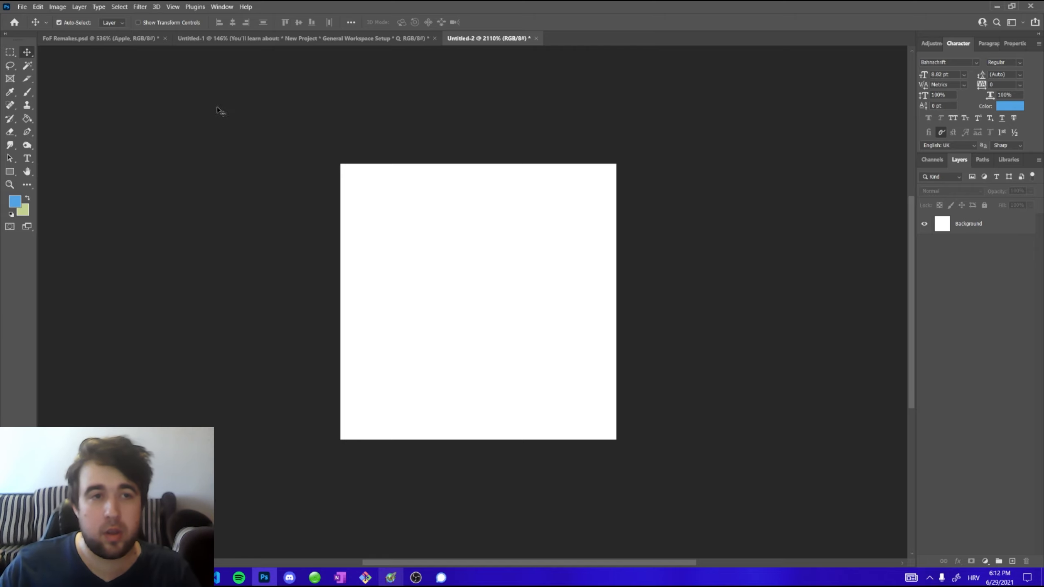
click(175, 8)
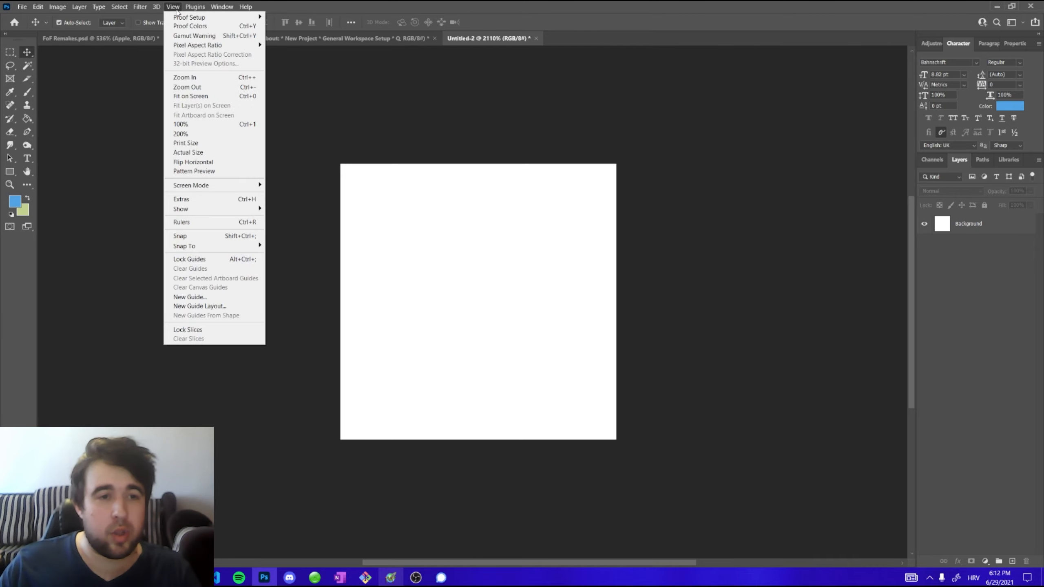
click(185, 124)
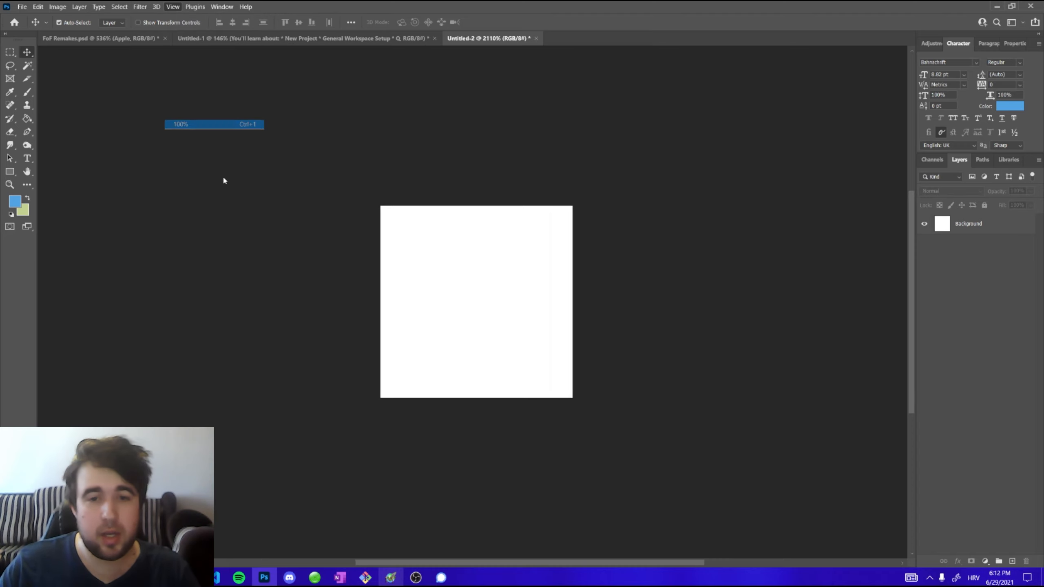
click(174, 7)
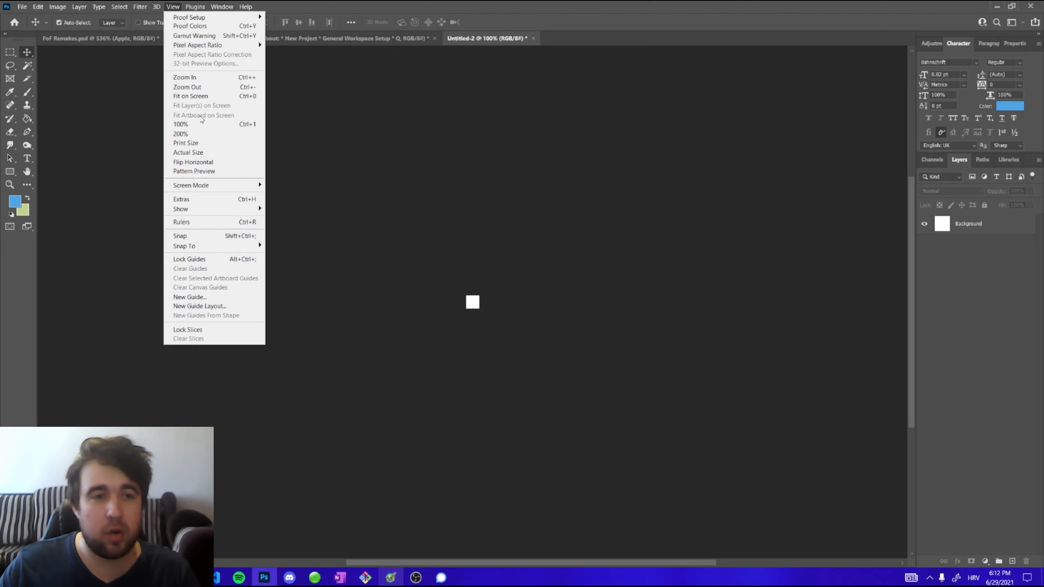
click(207, 101)
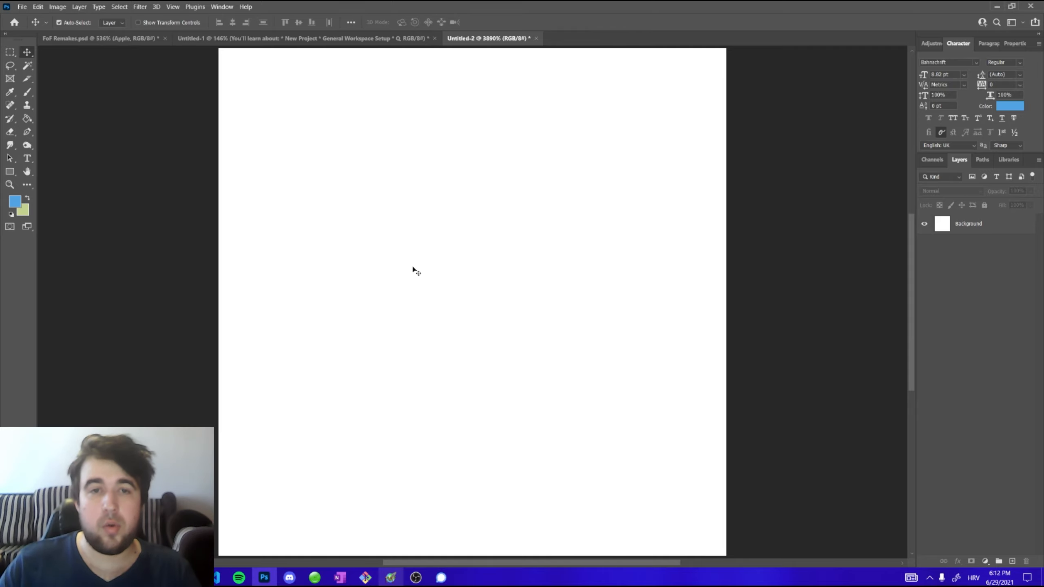
click(173, 7)
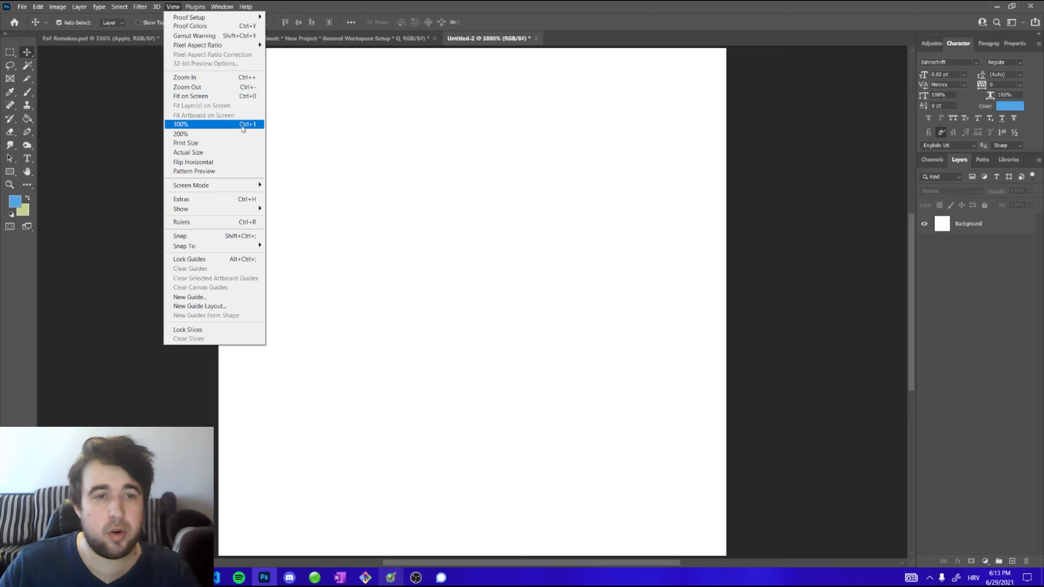
click(353, 4)
click(39, 7)
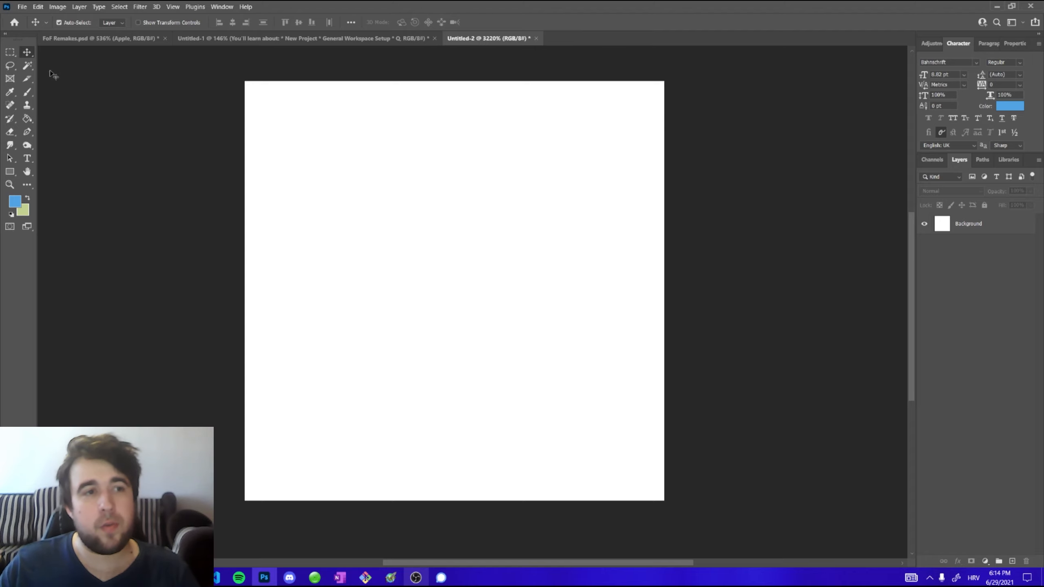
Browse the hidden tools grouped with the Move and Brush tools, ending with the Brush Tool selected
right_click(30, 57)
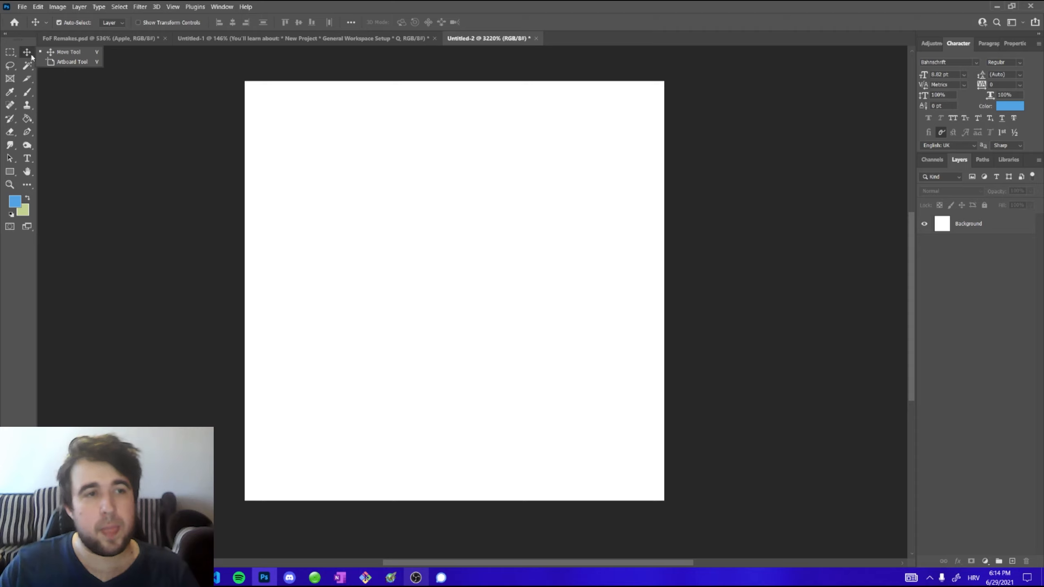
click(57, 54)
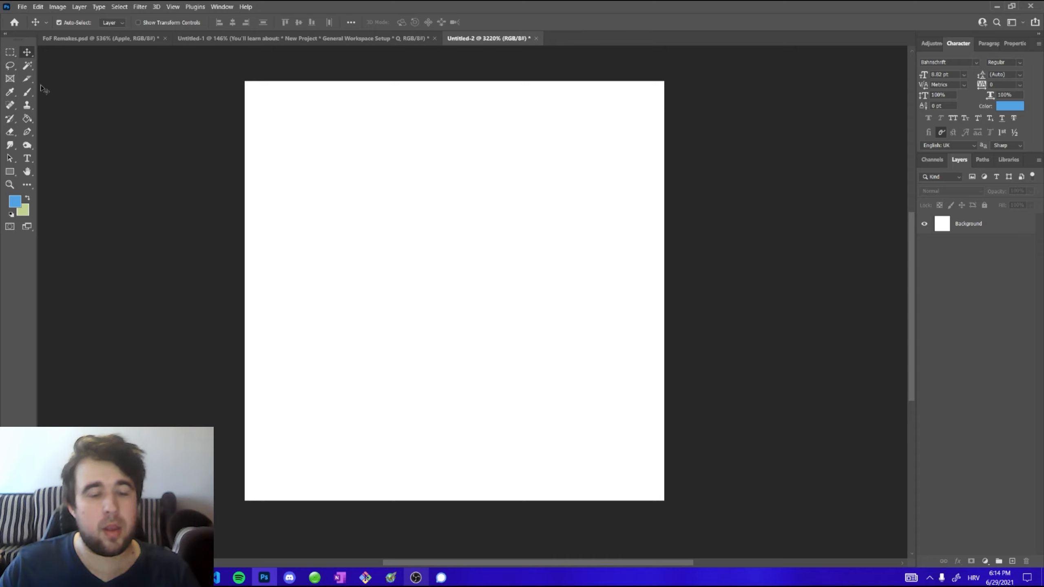
right_click(31, 55)
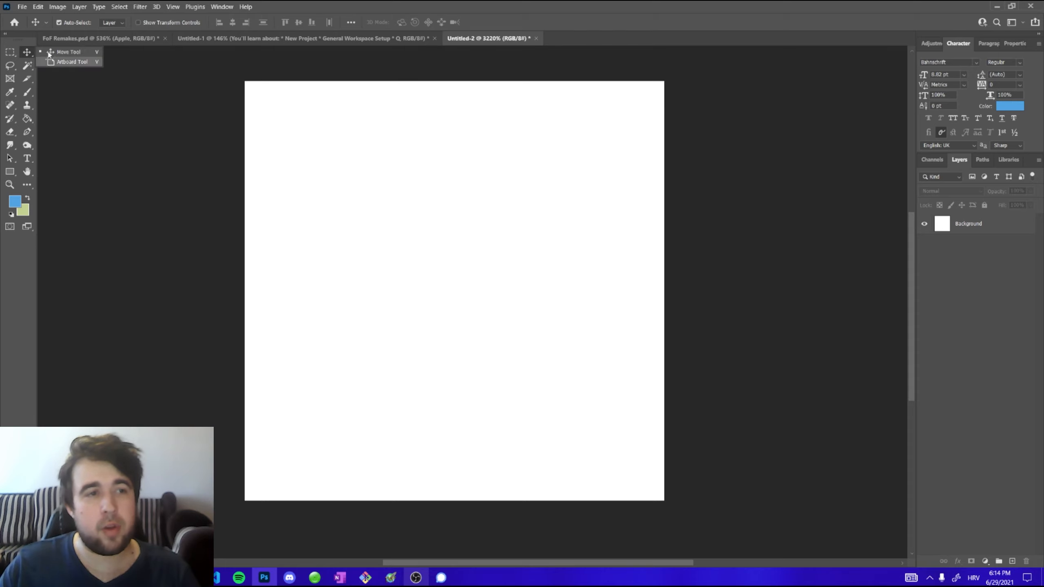
click(27, 92)
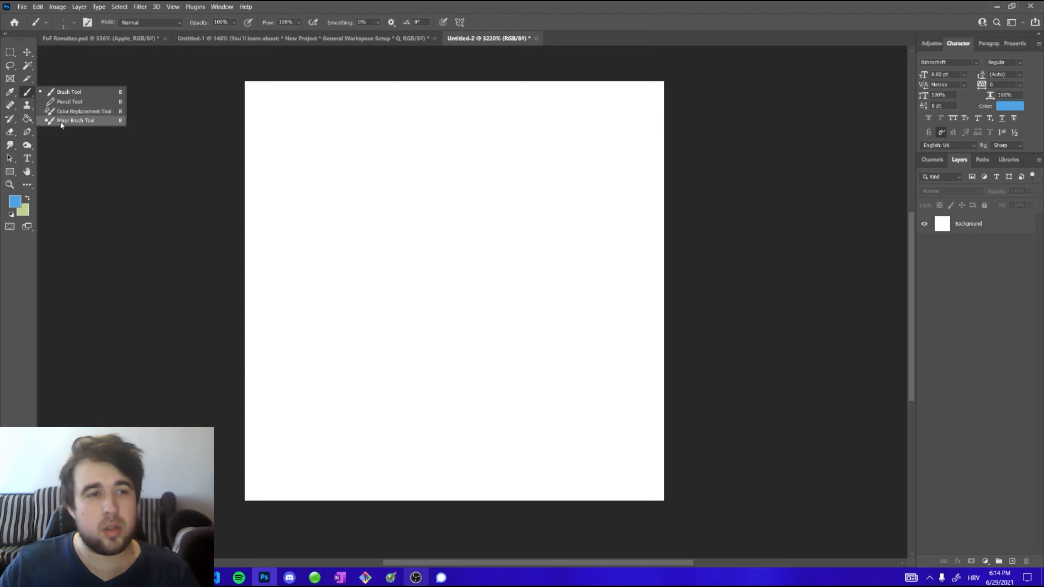
click(31, 97)
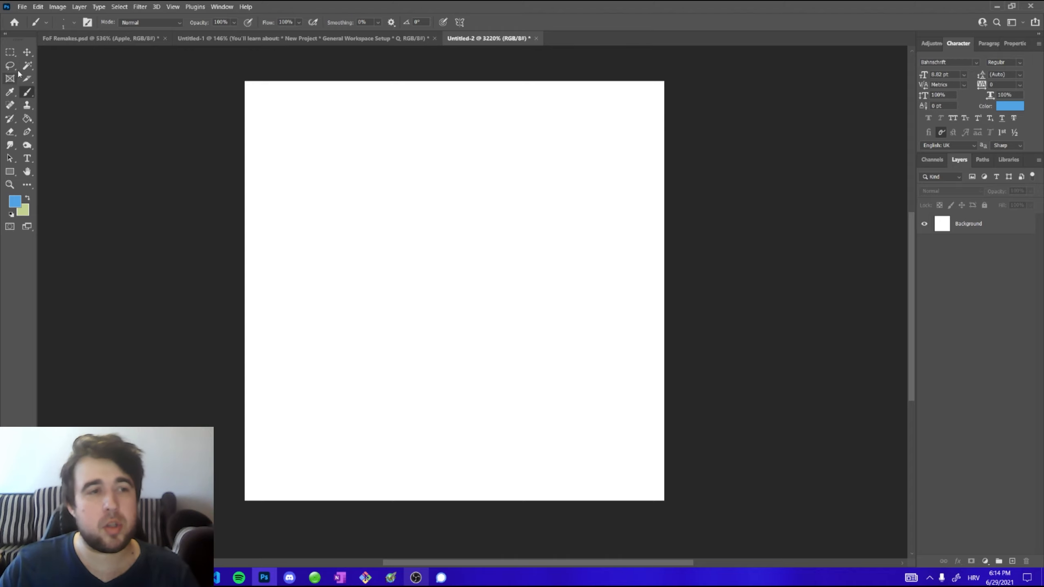
right_click(30, 96)
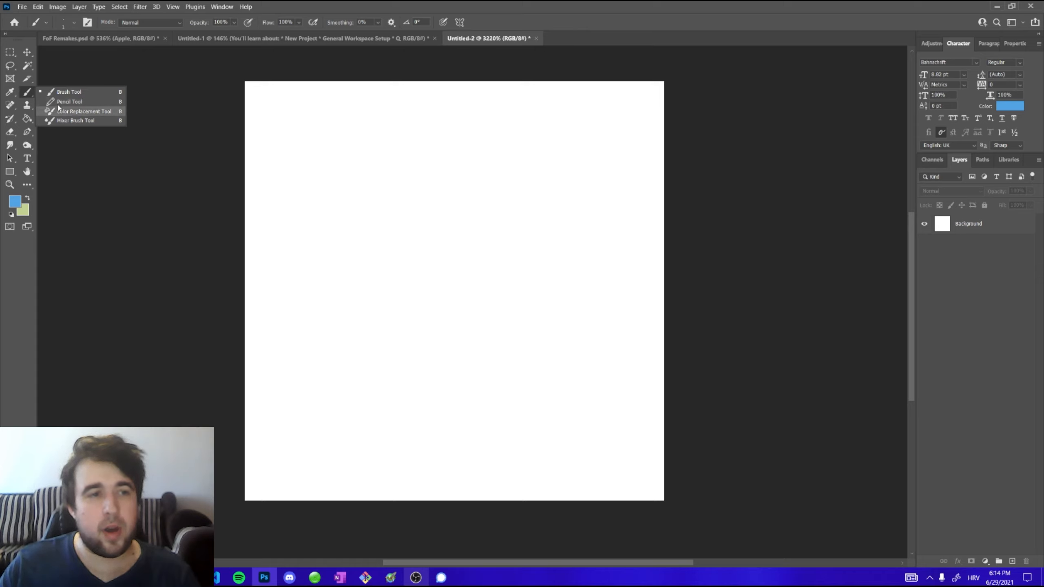
click(31, 93)
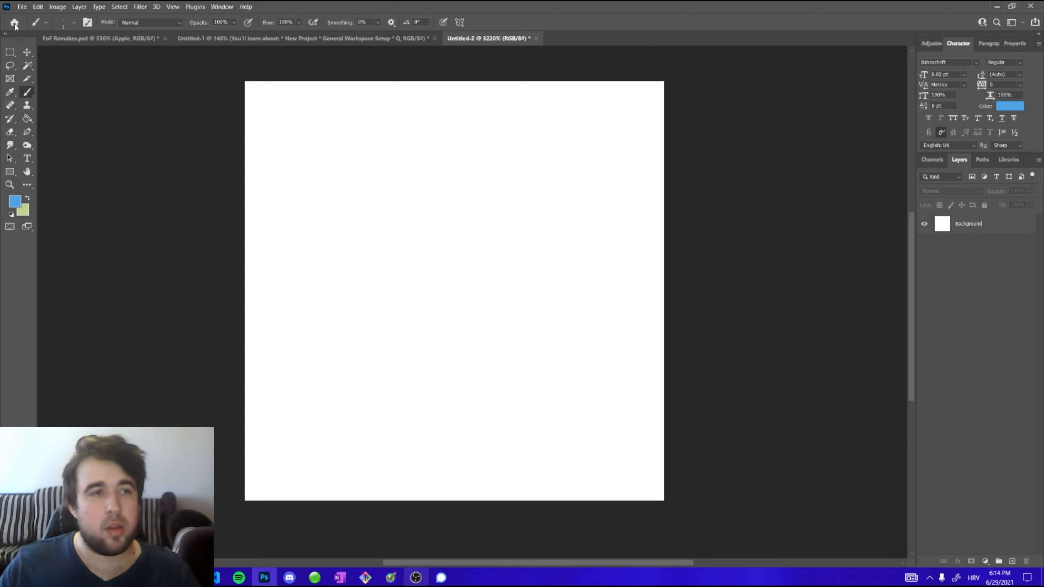
Open the Customize Toolbar dialog, scroll through the tool list, and close it with Done
click(39, 8)
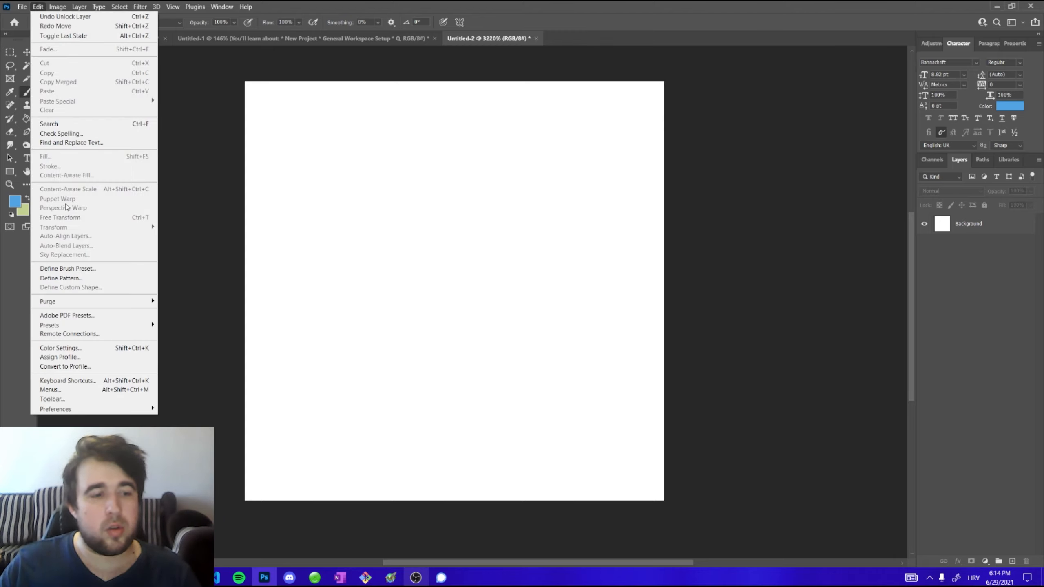
click(67, 400)
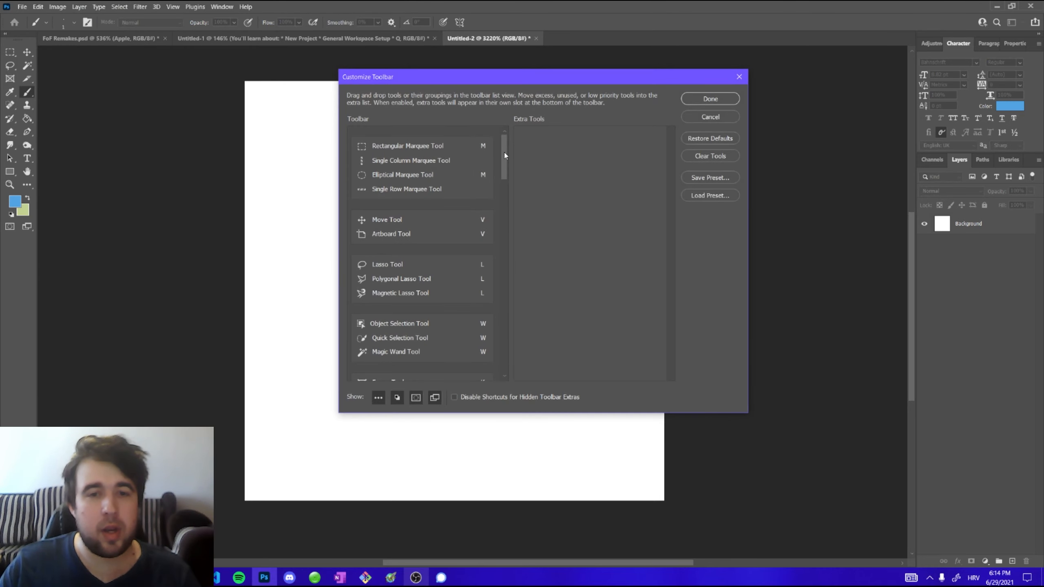
mouse_move(504, 155)
mouse_down()
mouse_move(505, 350)
mouse_move(505, 142)
mouse_up()
click(710, 98)
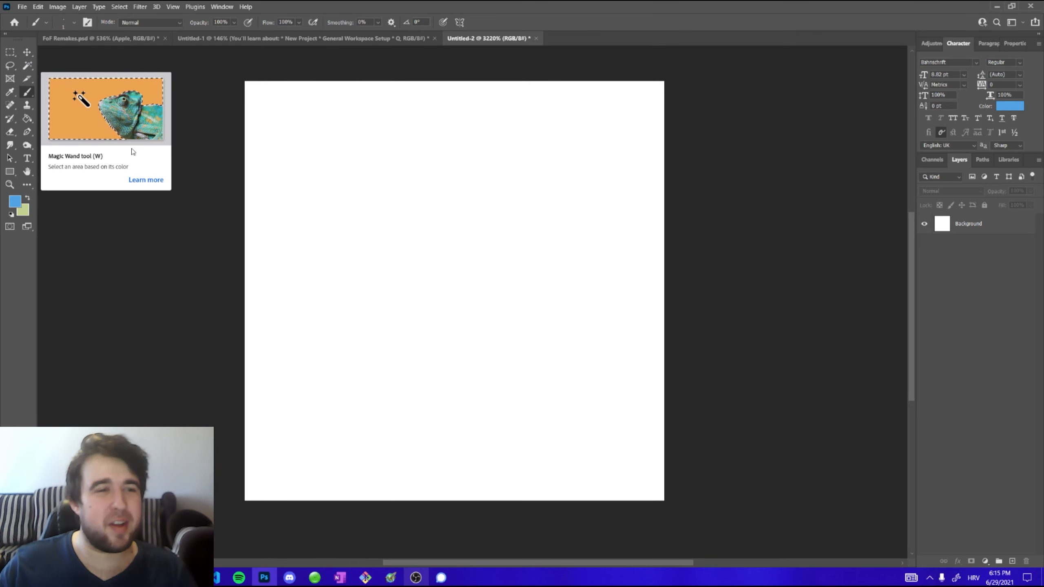
Switch to the Move tool and set its Auto-Select target to Layer
click(27, 53)
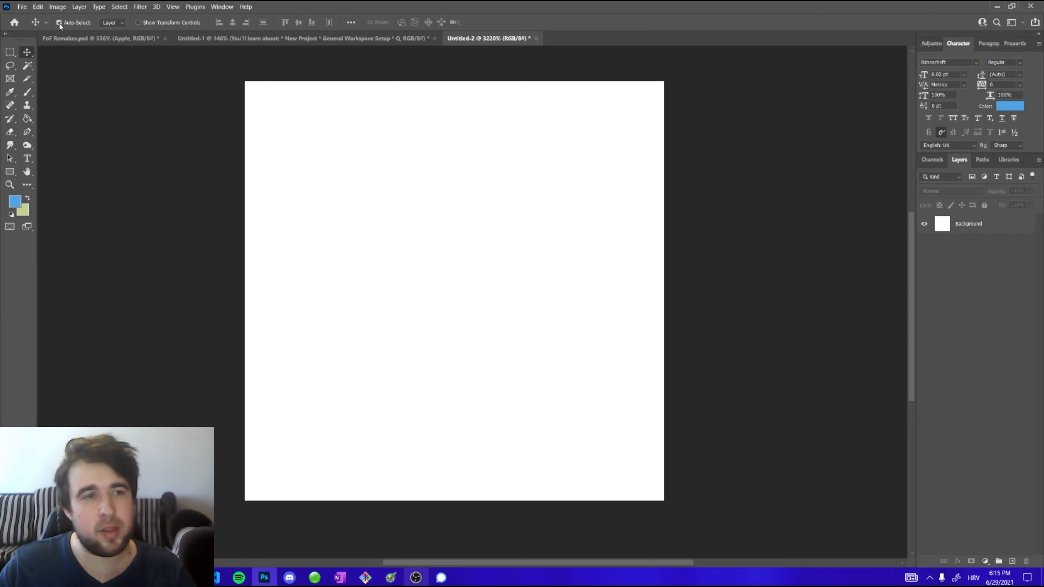
click(111, 24)
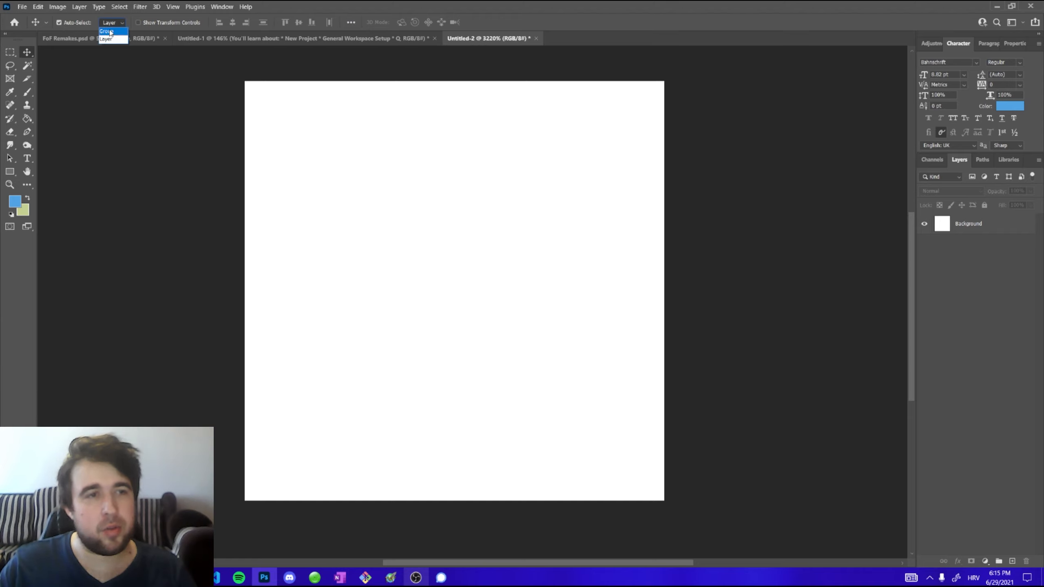
click(109, 41)
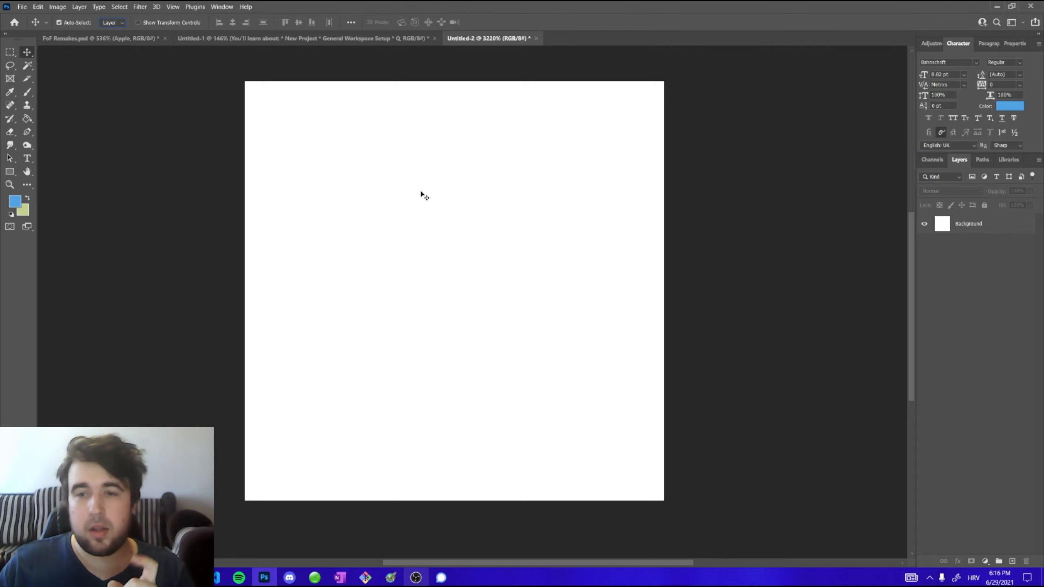
Select the Background layer on the canvas and hide its visibility
click(439, 243)
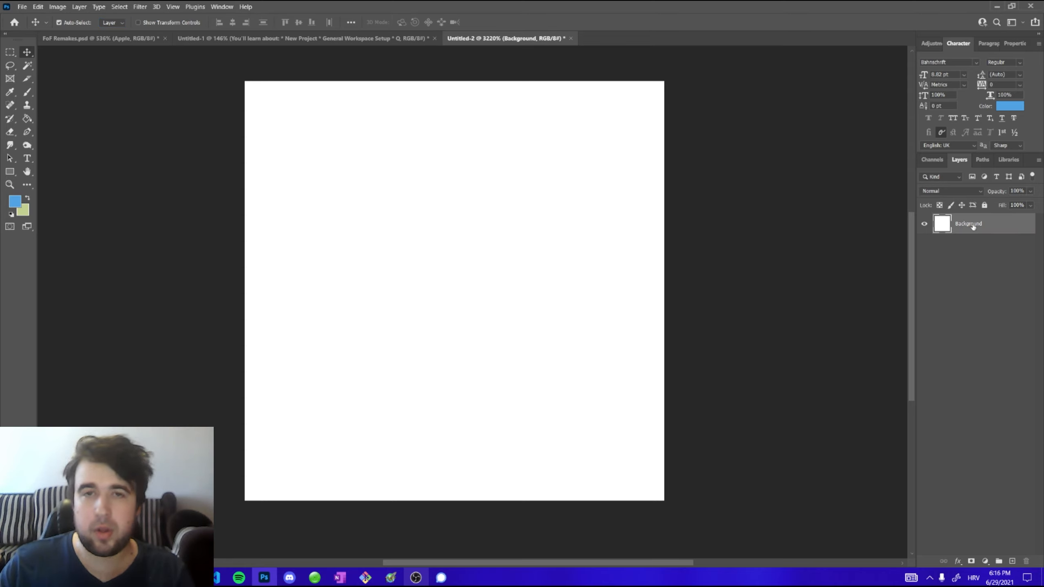
click(924, 228)
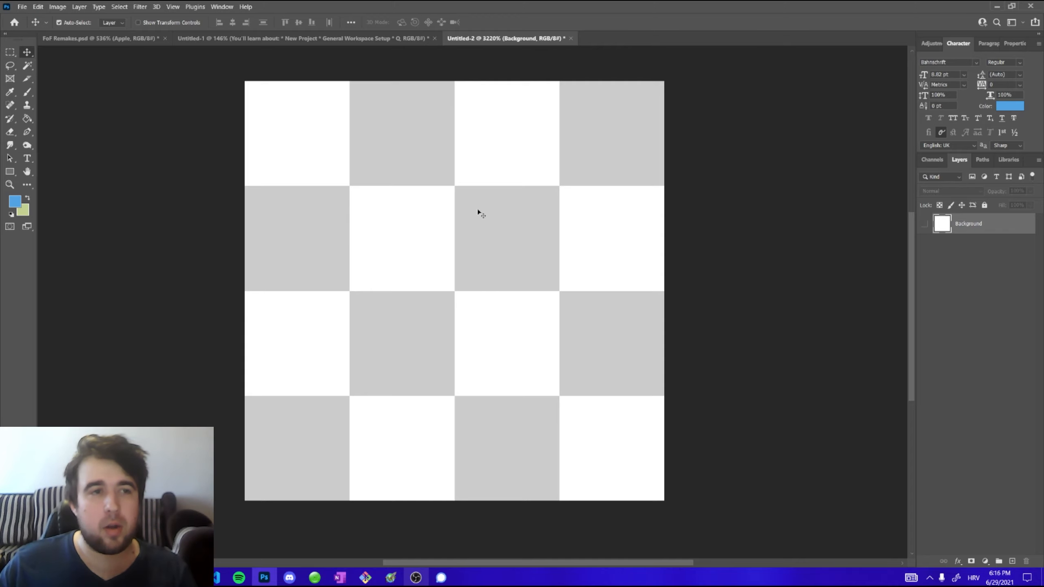
Open the Transparency & Gamut preferences, examine the transparency grid colour settings, and cancel the dialog
click(38, 6)
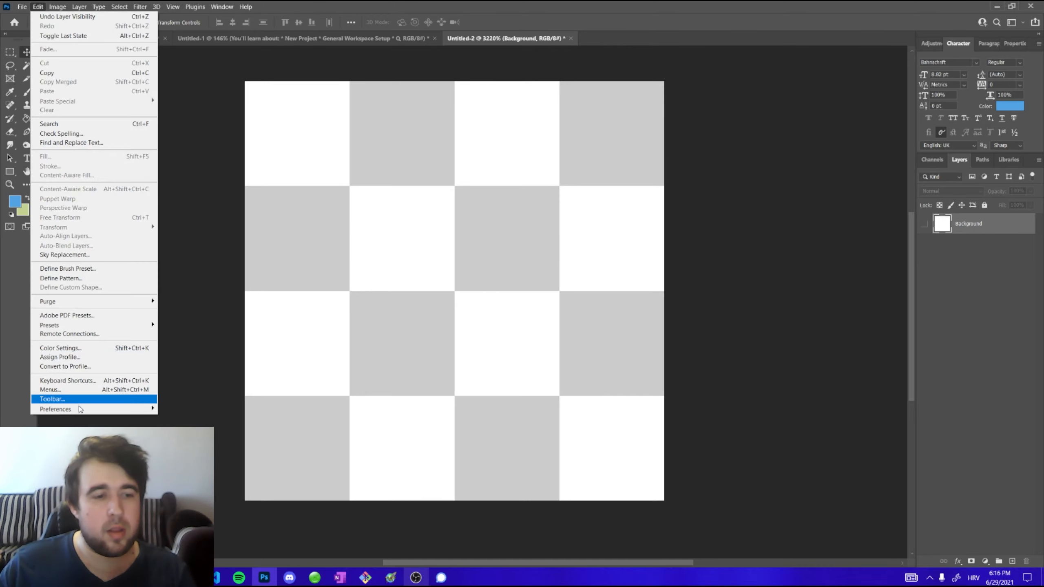
mouse_move(79, 409)
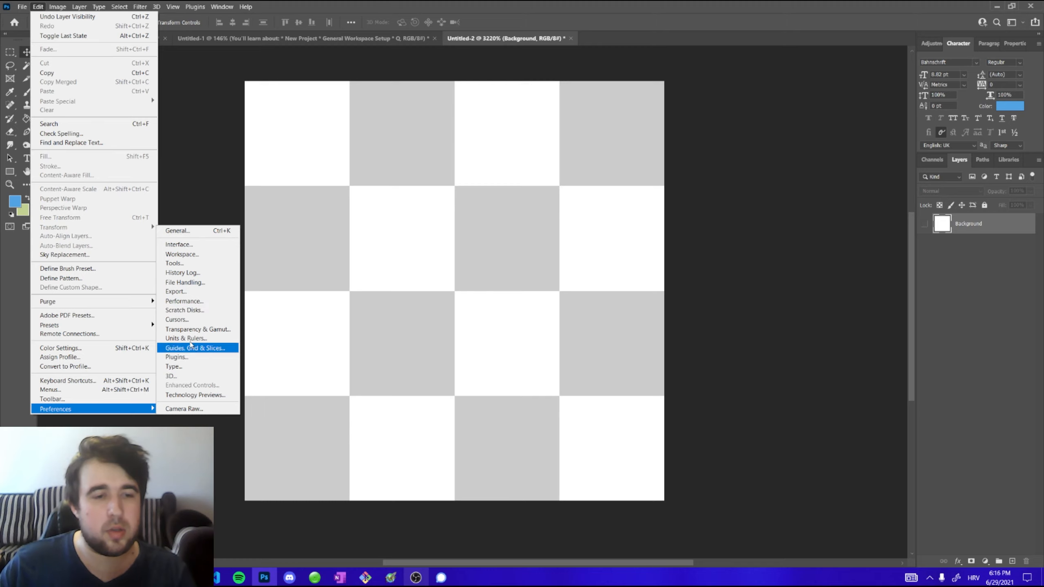
click(198, 329)
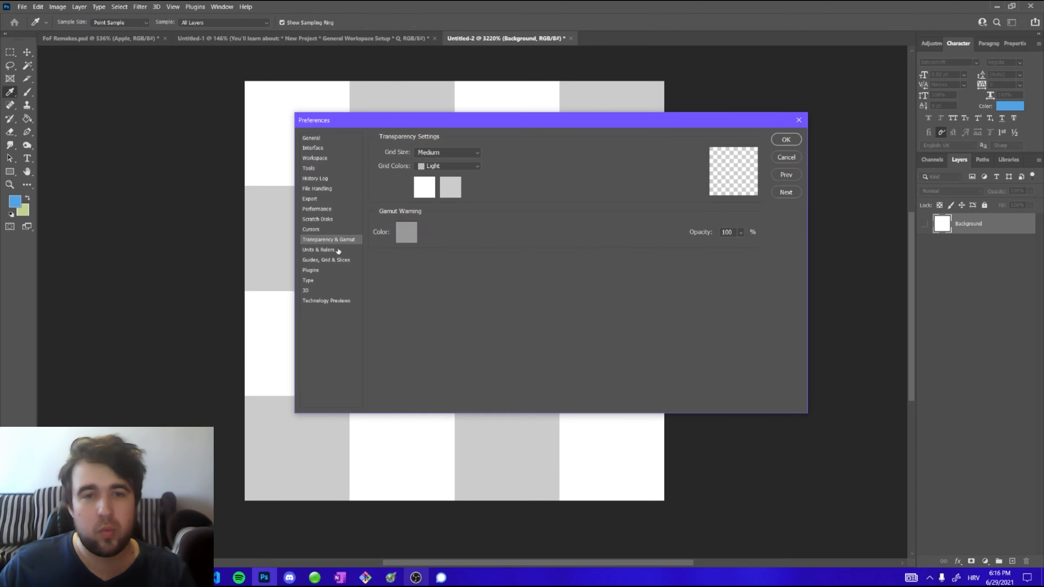
click(458, 169)
click(458, 168)
click(458, 167)
click(459, 166)
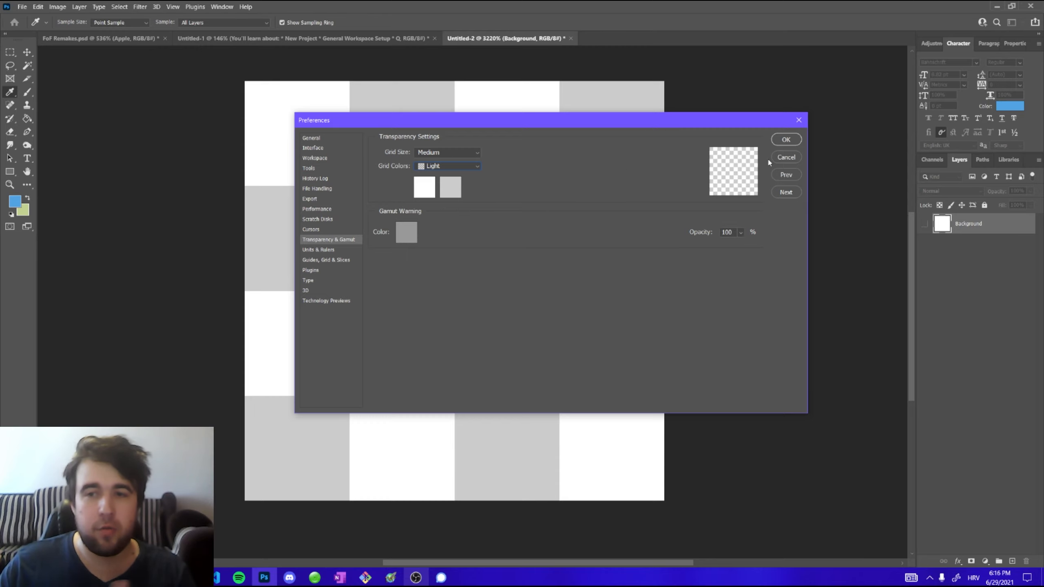
click(783, 157)
Switch to the Move tool and show the Background layer again
key(v)
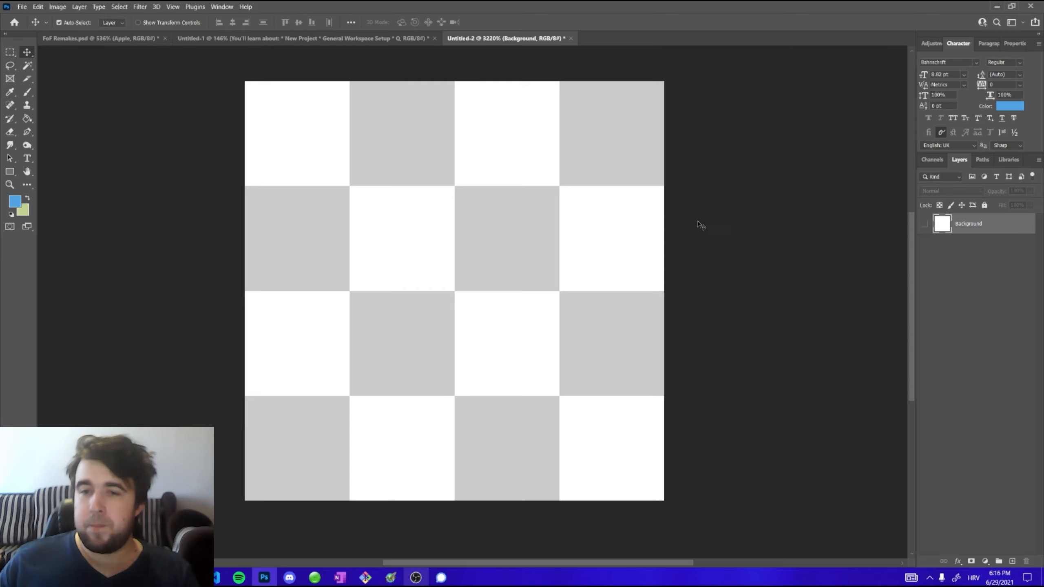
click(925, 229)
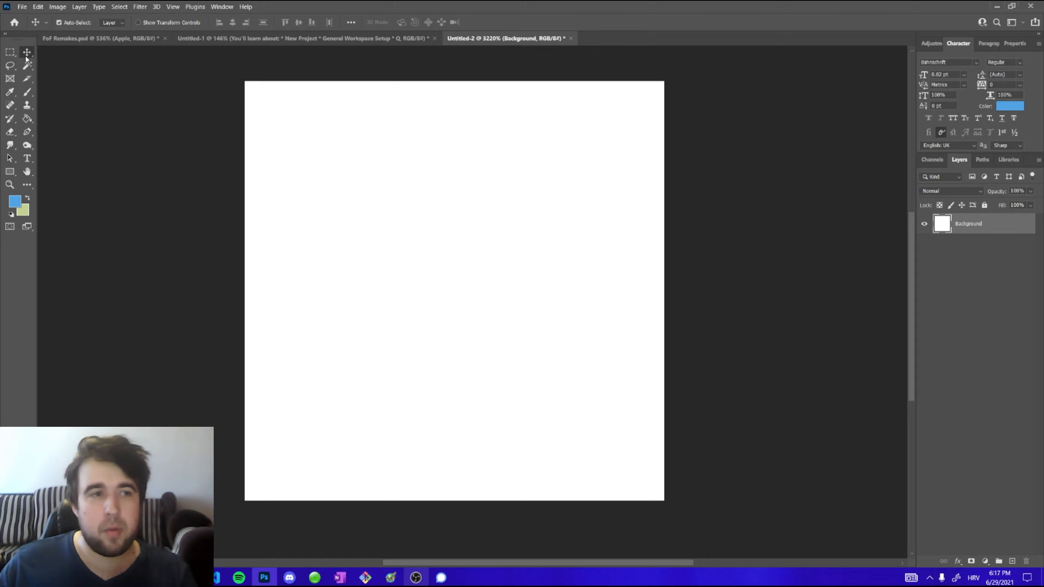
mouse_move(531, 247)
mouse_down()
mouse_move(387, 317)
mouse_move(503, 392)
mouse_move(640, 381)
mouse_move(542, 252)
mouse_move(452, 250)
mouse_move(503, 303)
mouse_move(580, 331)
mouse_move(580, 313)
mouse_move(543, 298)
mouse_move(526, 267)
mouse_move(536, 243)
mouse_move(463, 277)
mouse_move(491, 305)
mouse_move(495, 278)
mouse_move(538, 256)
mouse_move(492, 282)
mouse_move(507, 249)
mouse_move(547, 234)
mouse_move(552, 249)
mouse_move(533, 231)
mouse_move(533, 247)
mouse_move(546, 243)
mouse_move(536, 238)
mouse_up()
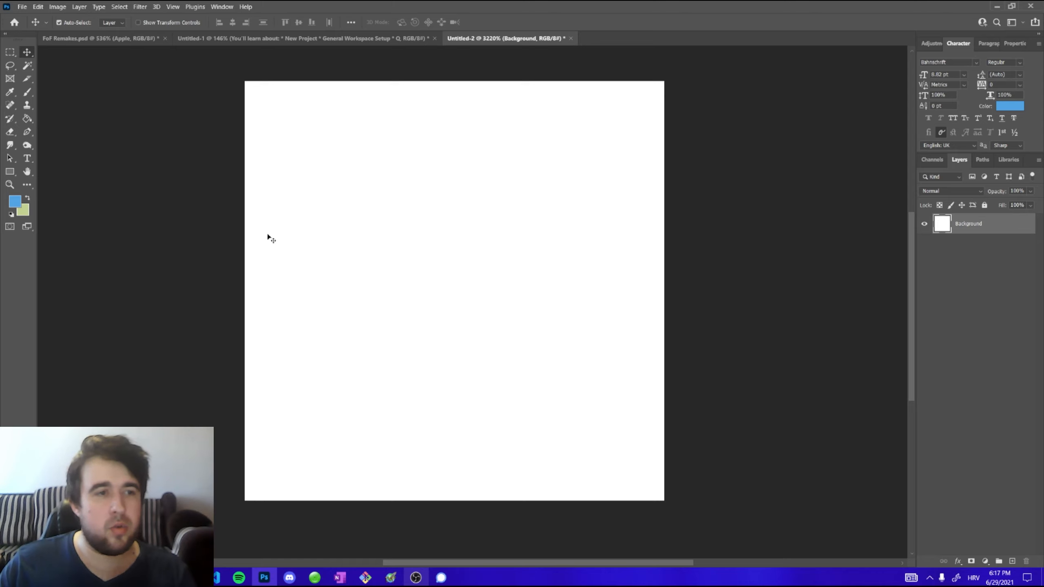
Select the Paint Bucket tool, pick a blue foreground colour, and fill the Background layer with it
click(28, 122)
click(65, 122)
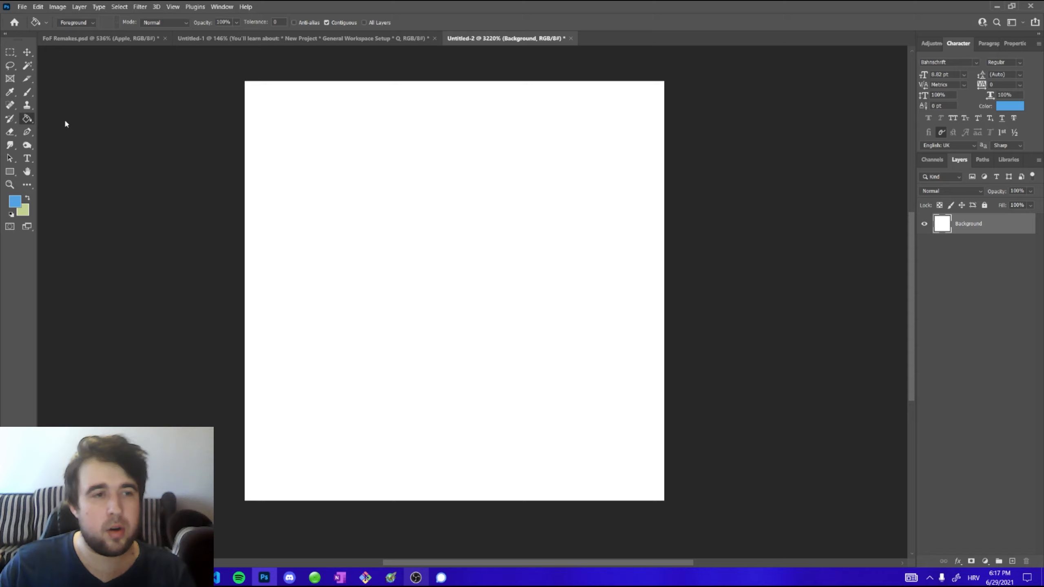
click(15, 204)
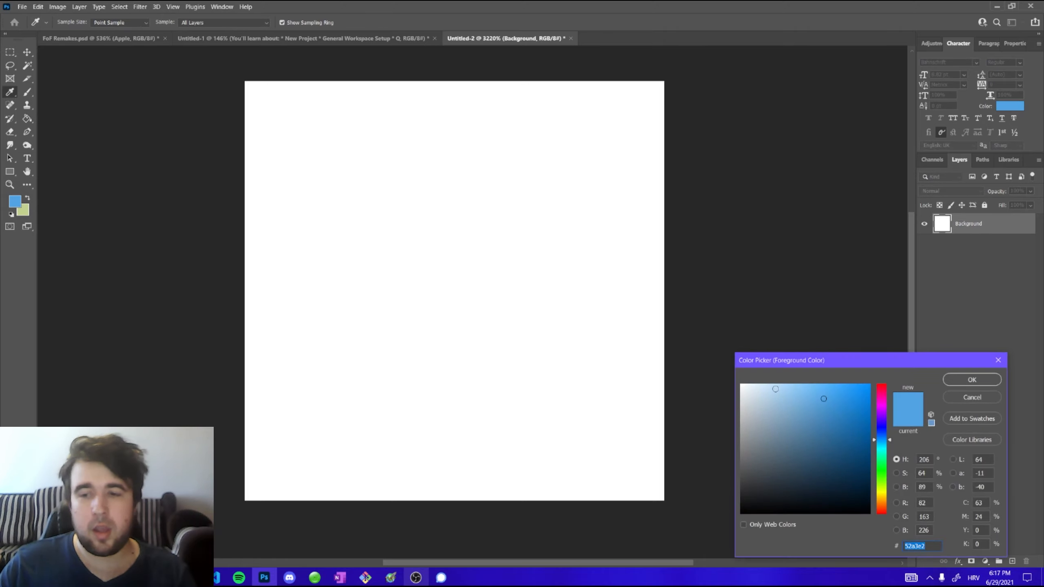
drag(787, 366, 441, 184)
mouse_move(494, 235)
mouse_down()
mouse_move(496, 259)
mouse_move(472, 234)
mouse_up()
mouse_move(545, 262)
mouse_down()
mouse_move(544, 272)
mouse_move(543, 260)
mouse_up()
click(631, 201)
key(g)
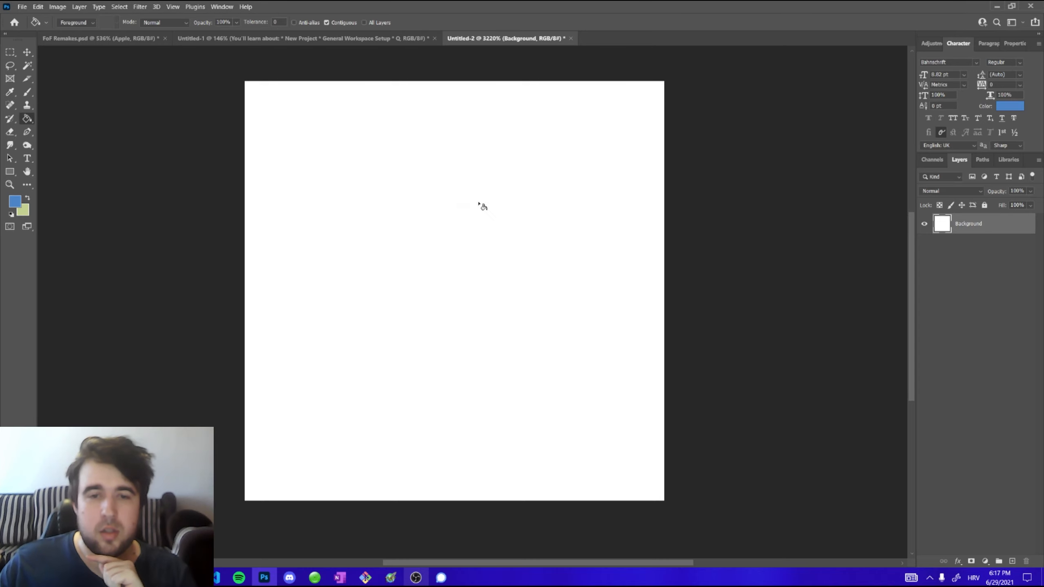
click(523, 365)
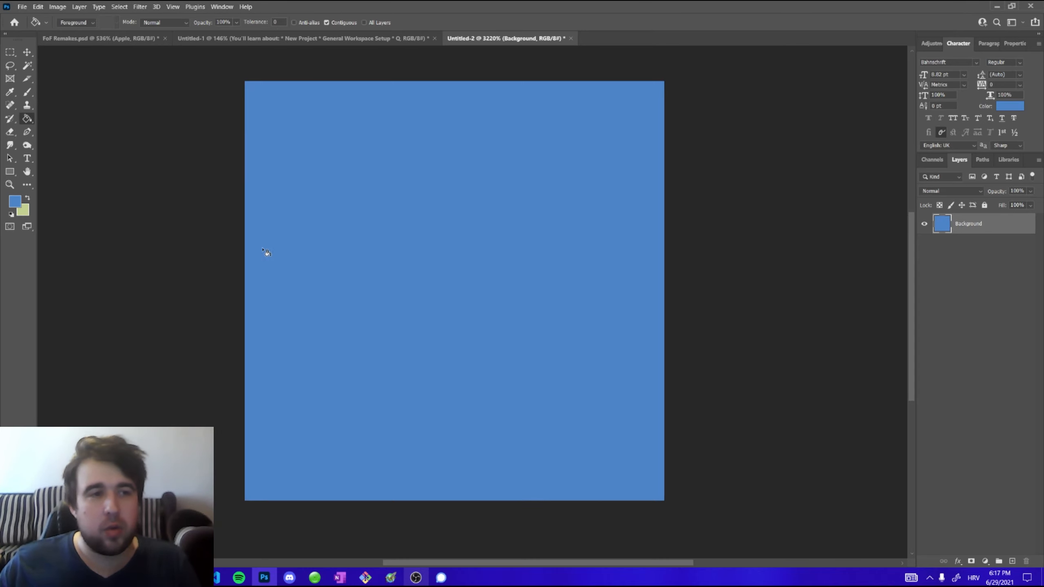
Set the foreground colour to gray 84888d and fill the Background layer with it using the Paint Bucket
click(27, 51)
mouse_move(370, 252)
mouse_down()
mouse_move(410, 278)
mouse_move(246, 309)
mouse_move(439, 316)
mouse_move(346, 253)
mouse_move(390, 295)
mouse_move(362, 258)
mouse_up()
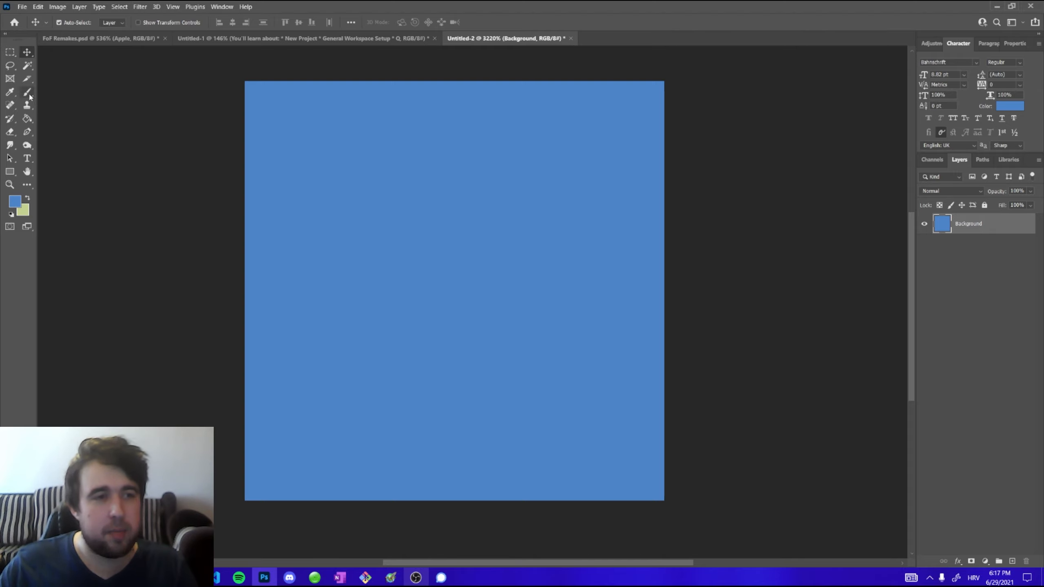
click(15, 201)
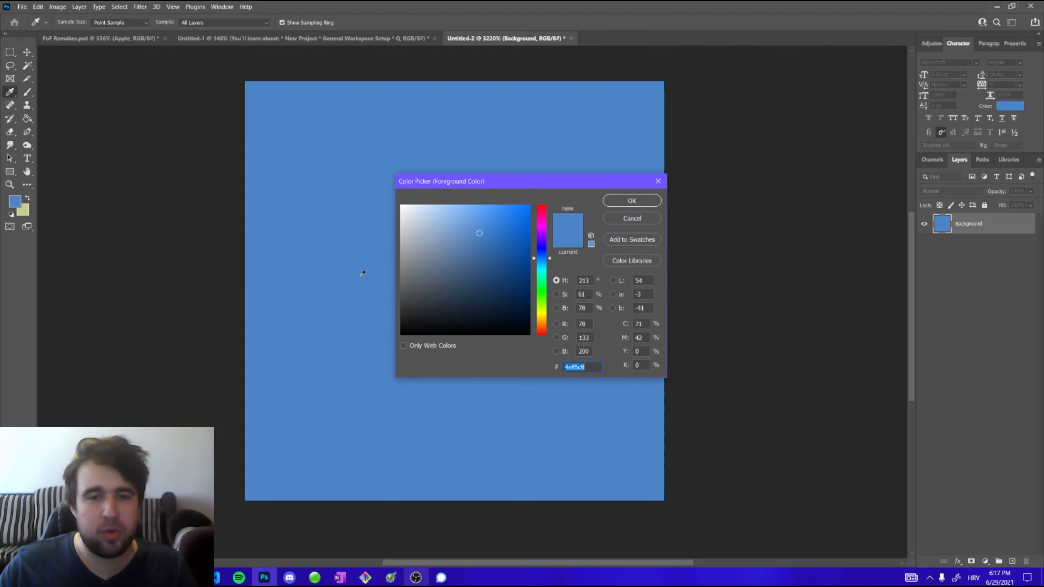
drag(423, 256, 408, 262)
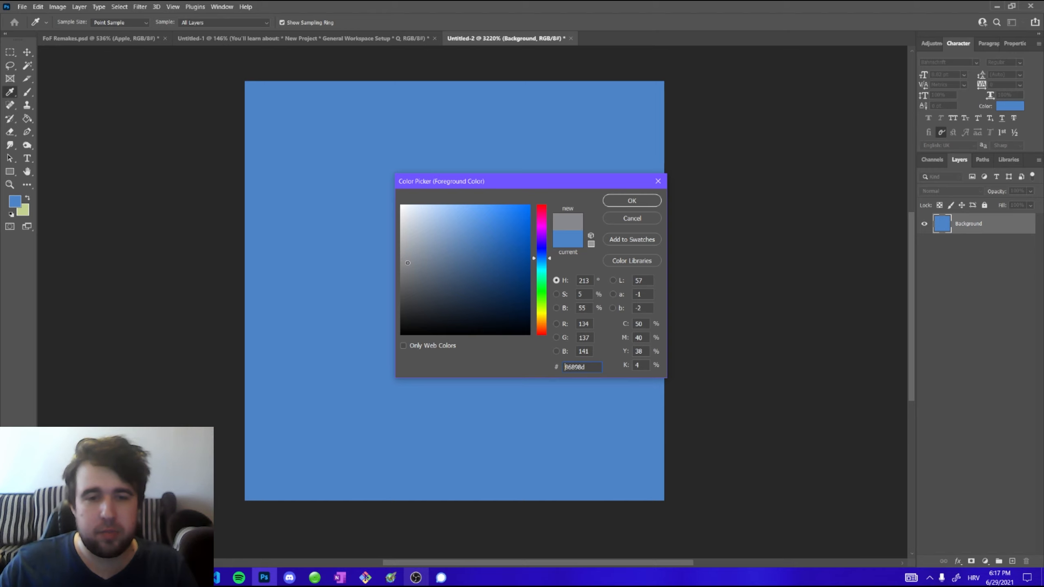
click(631, 201)
key(g)
click(359, 250)
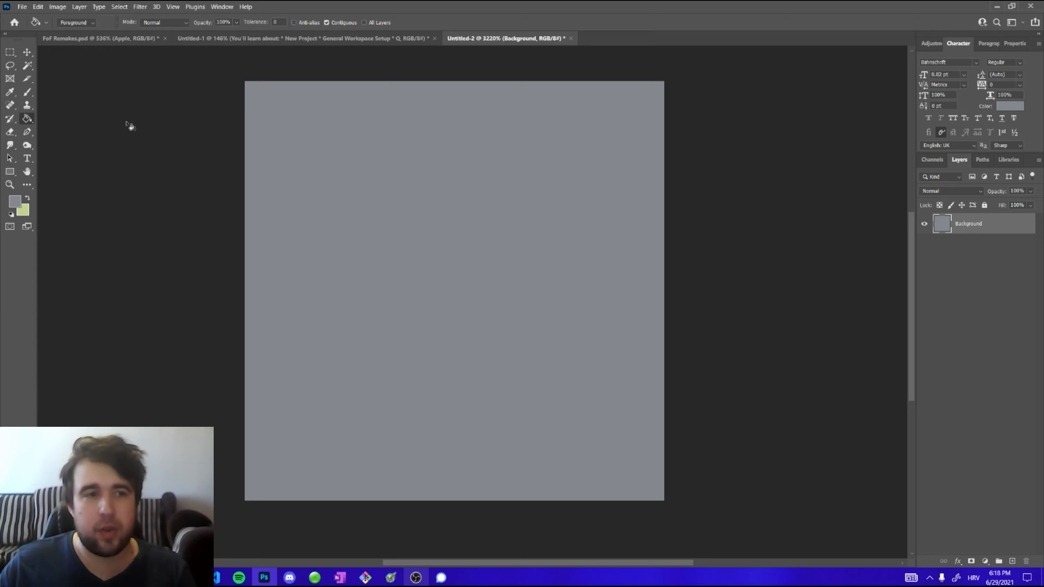
Select the Pencil tool and toggle the Background layer's visibility off and back on
click(27, 92)
click(43, 103)
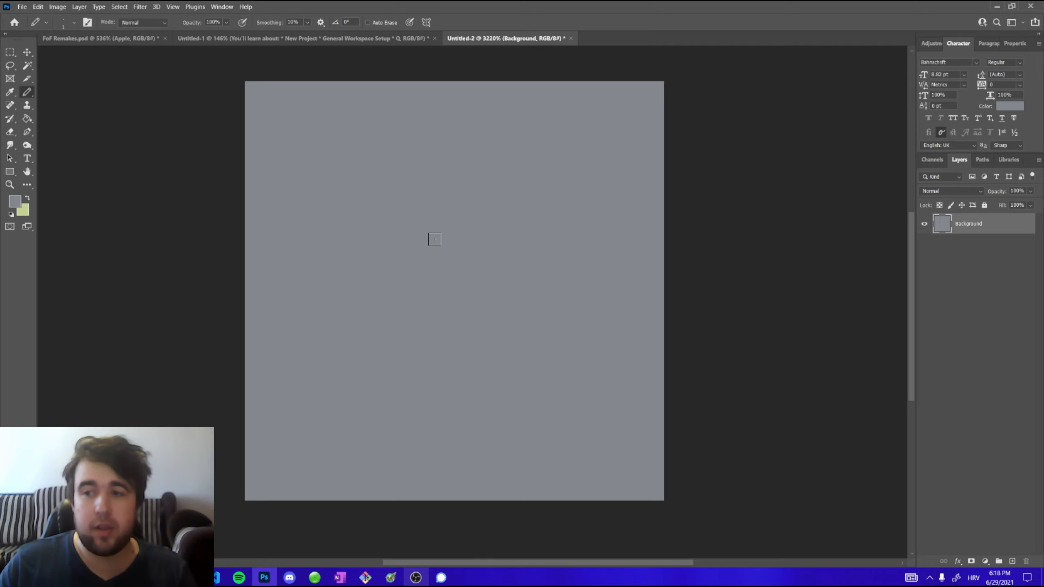
click(923, 225)
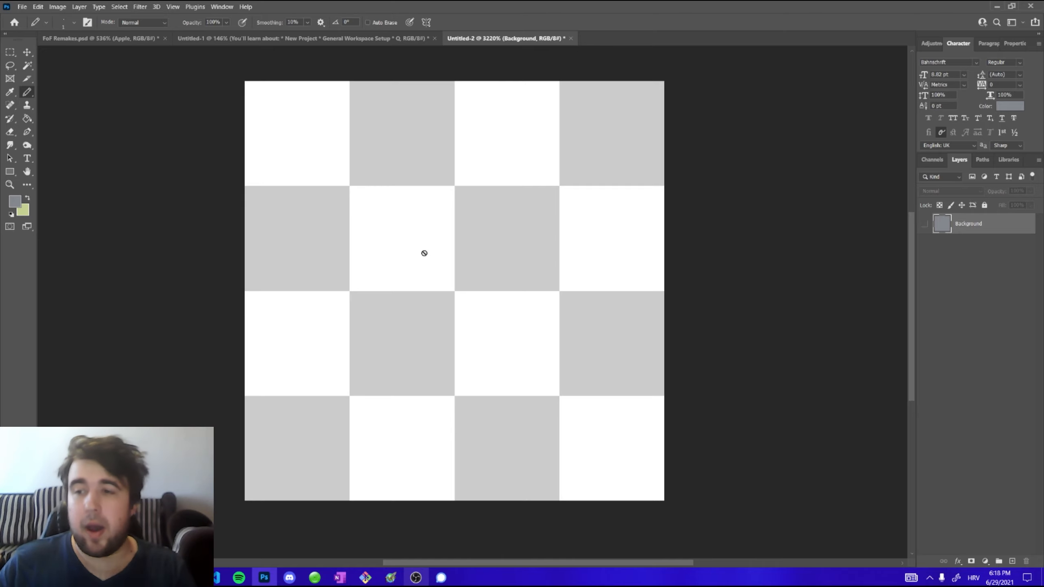
click(924, 224)
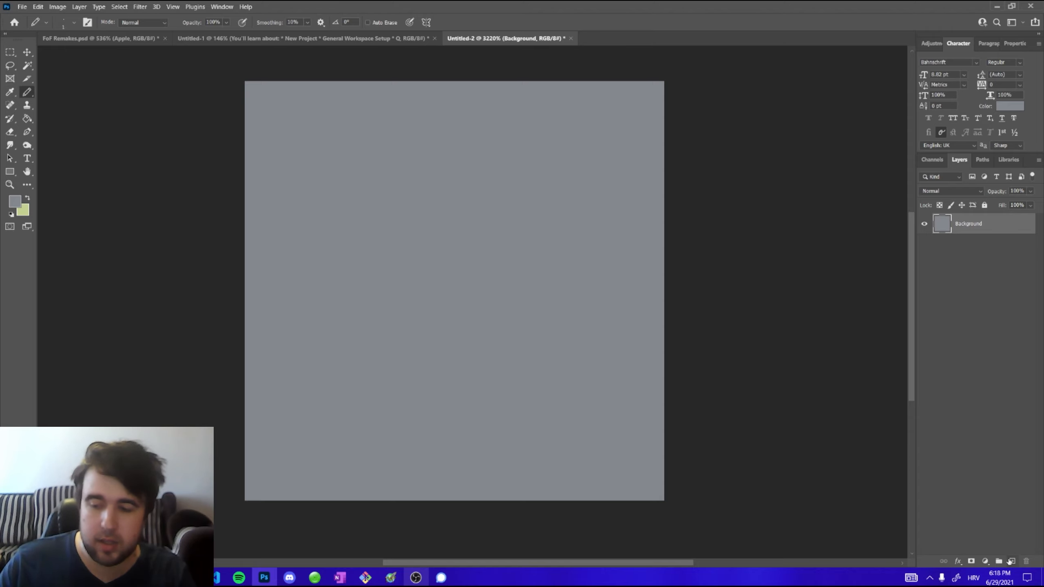
Add a new layer above the Background and rename it Drawing
click(1010, 562)
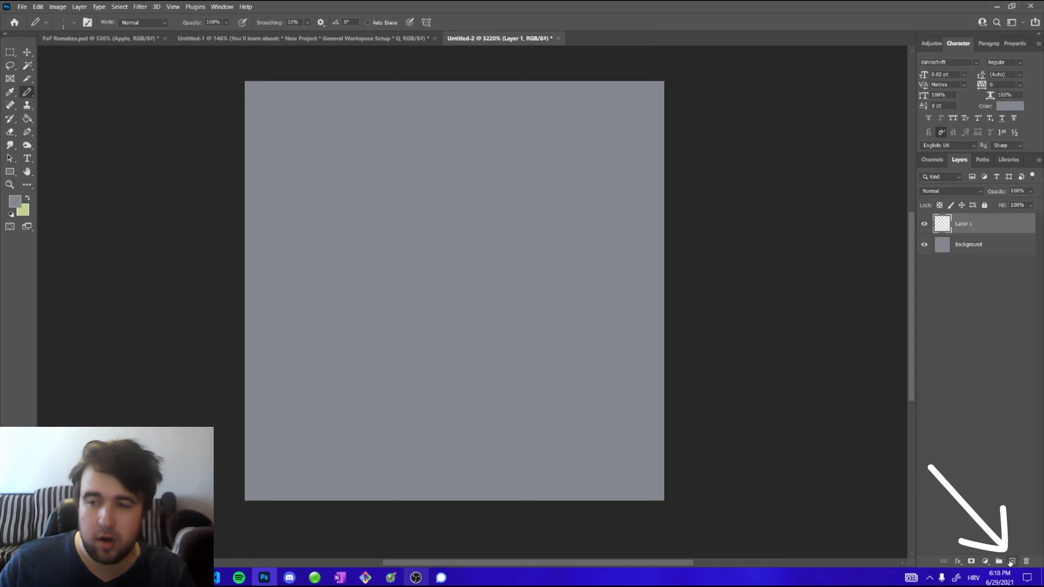
double_click(969, 226)
text(Draw)
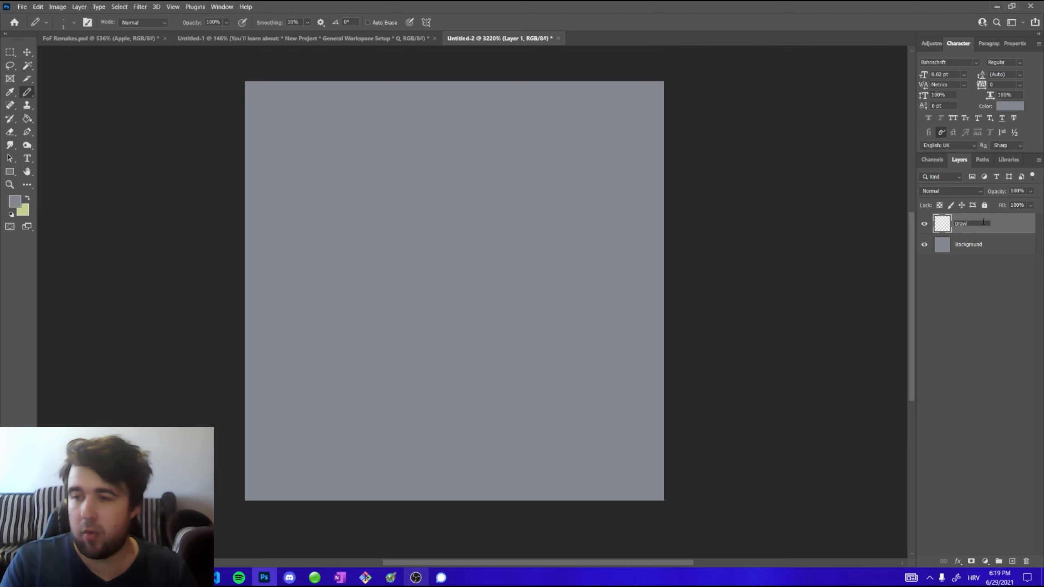
text(ing)
key(Return)
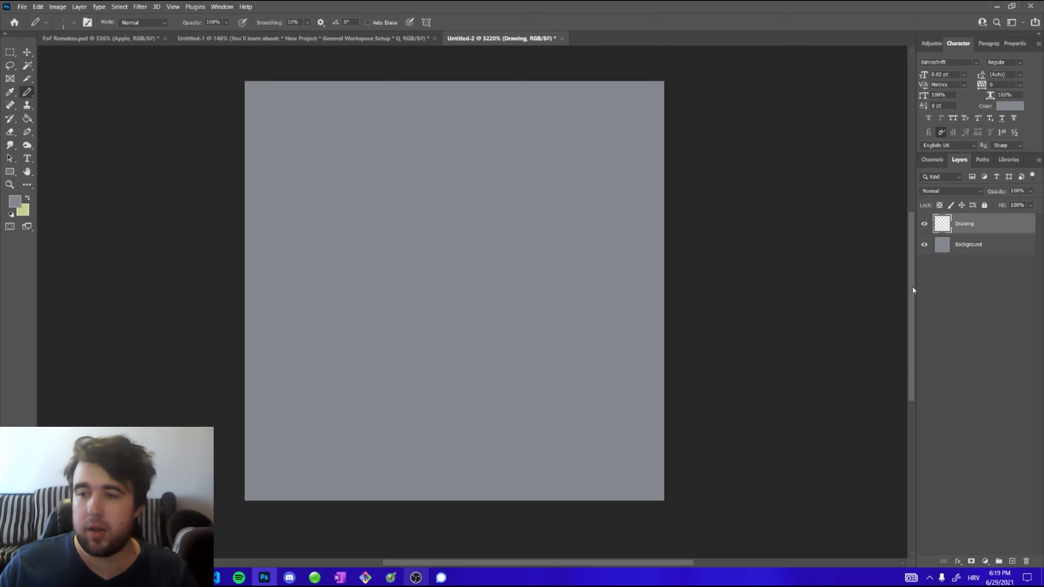
Give the Drawing layer a Red colour label
right_click(923, 226)
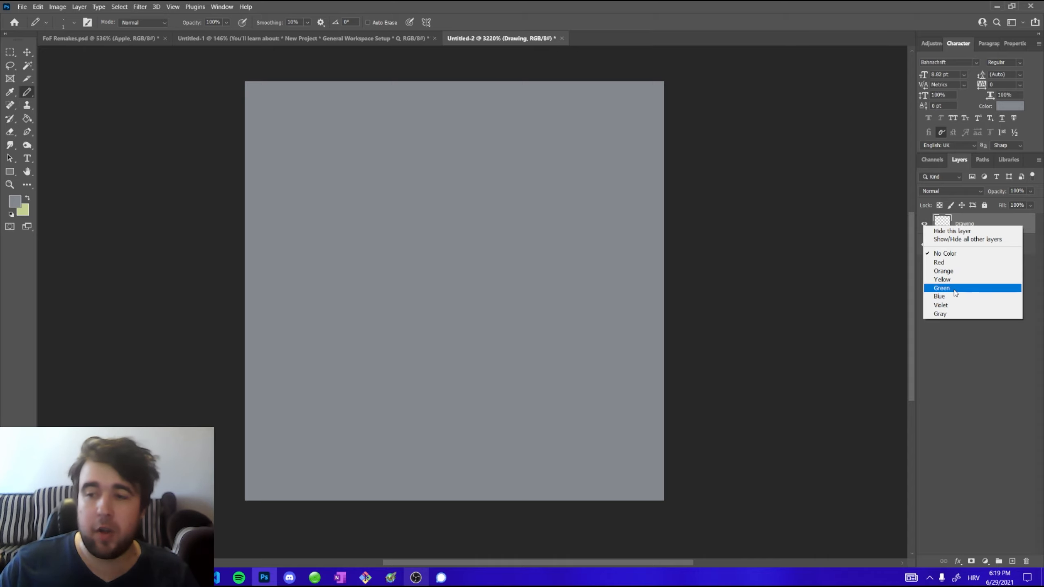
click(945, 262)
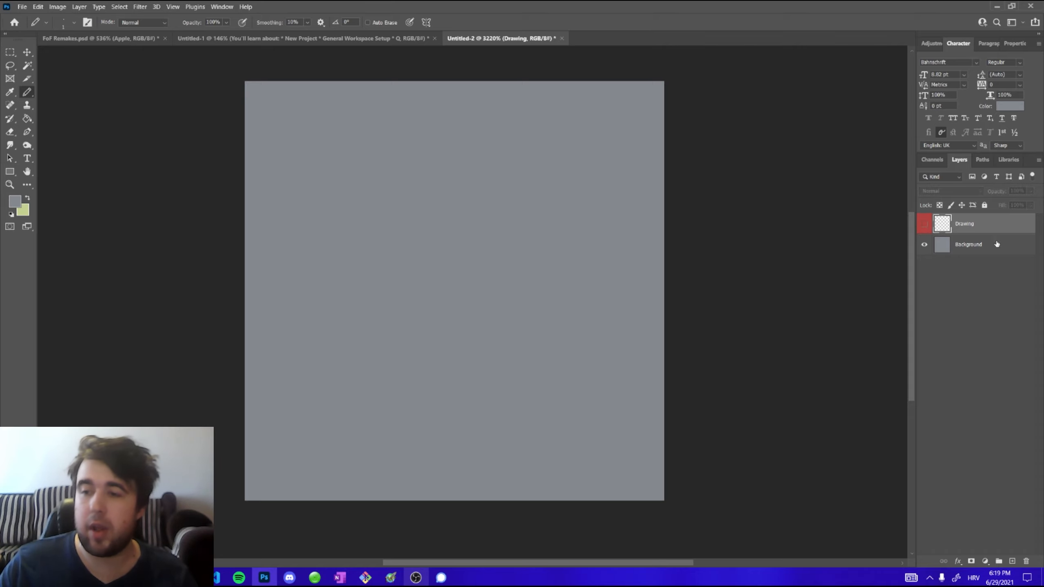
right_click(923, 226)
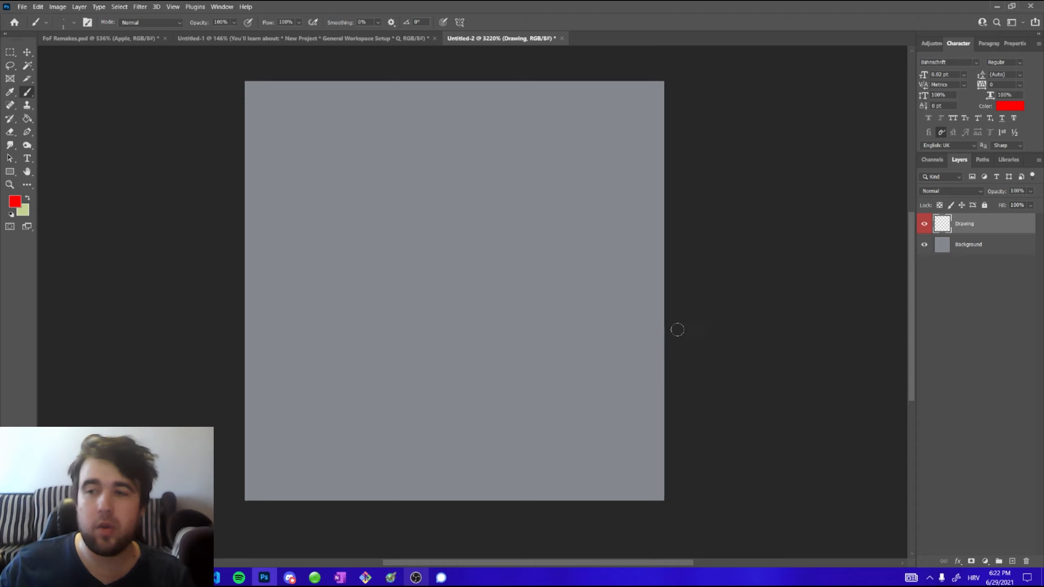
right_click(941, 224)
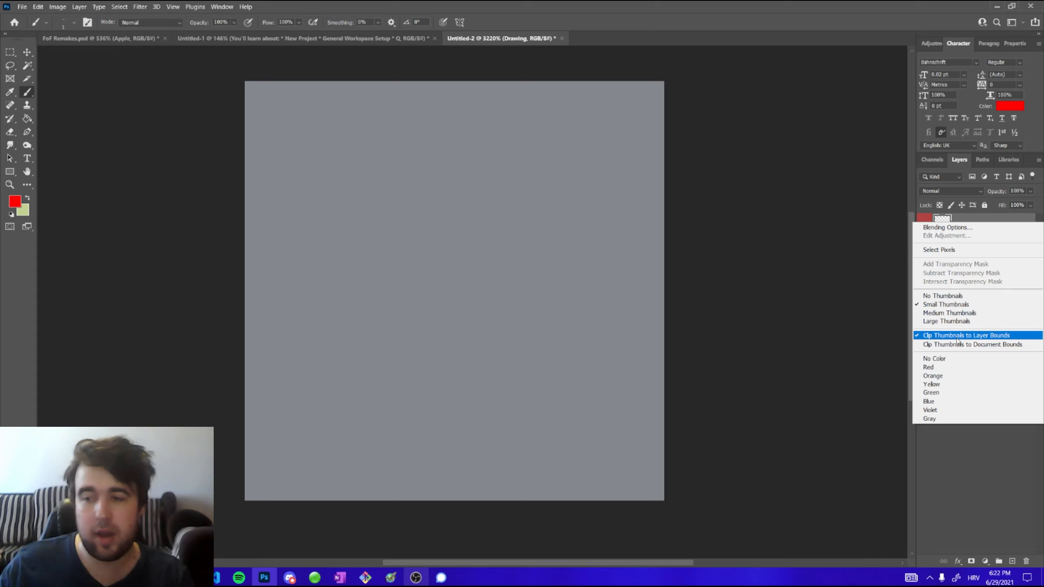
click(965, 451)
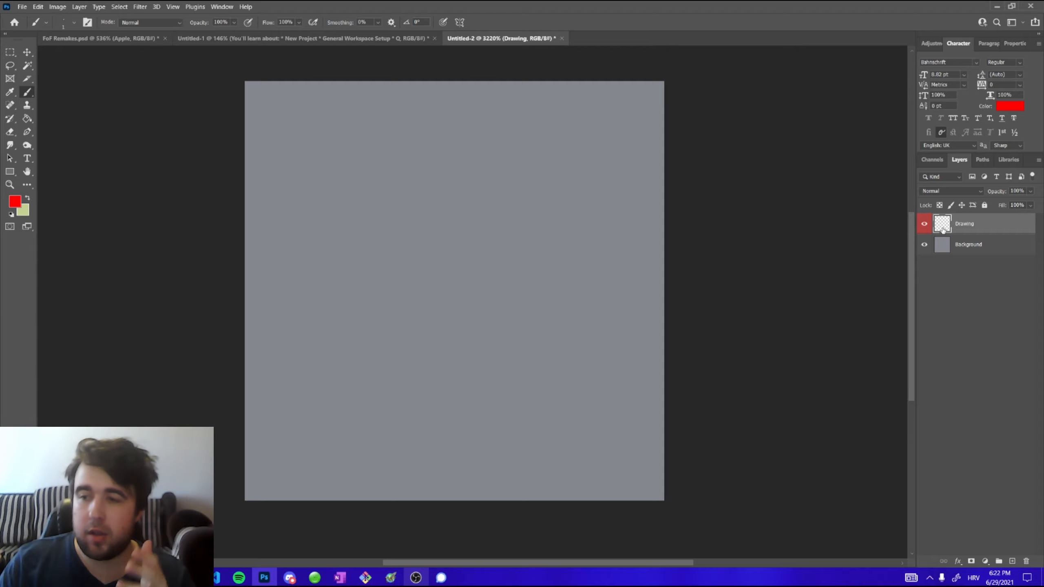
right_click(943, 230)
click(952, 452)
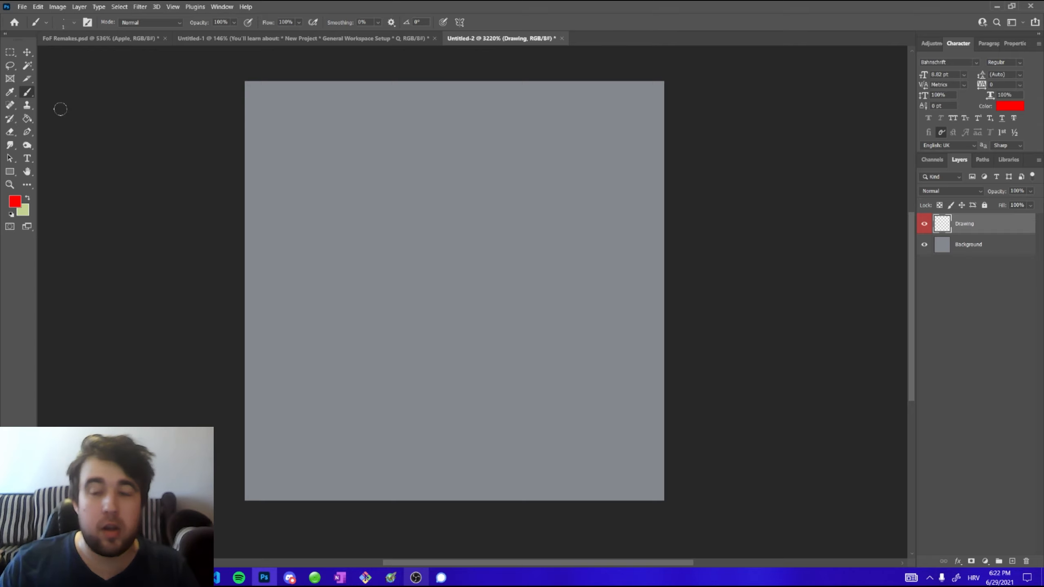
Switch back to the Pencil tool and set the foreground colour to black 000000
right_click(27, 92)
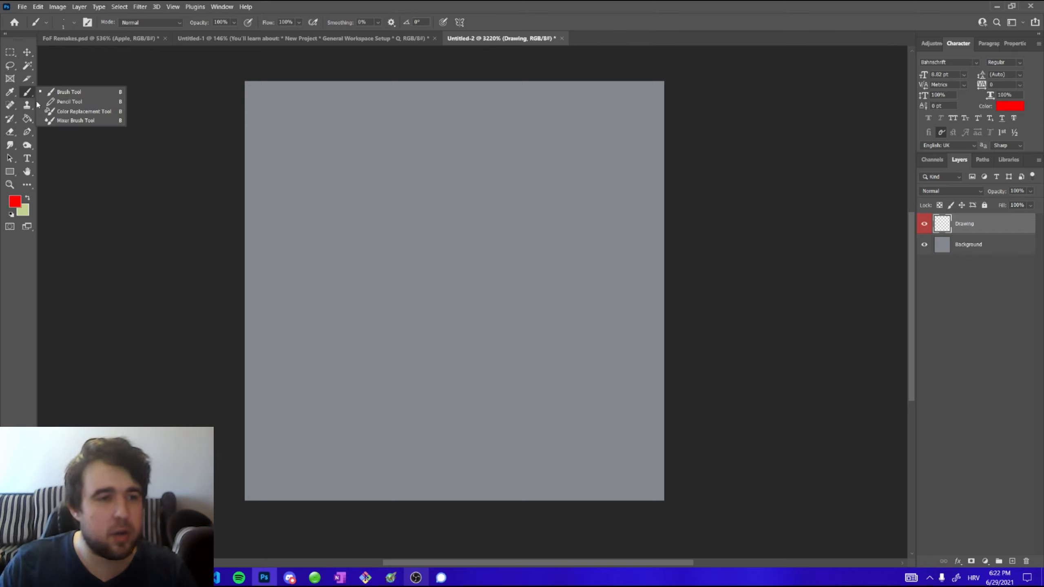
click(69, 101)
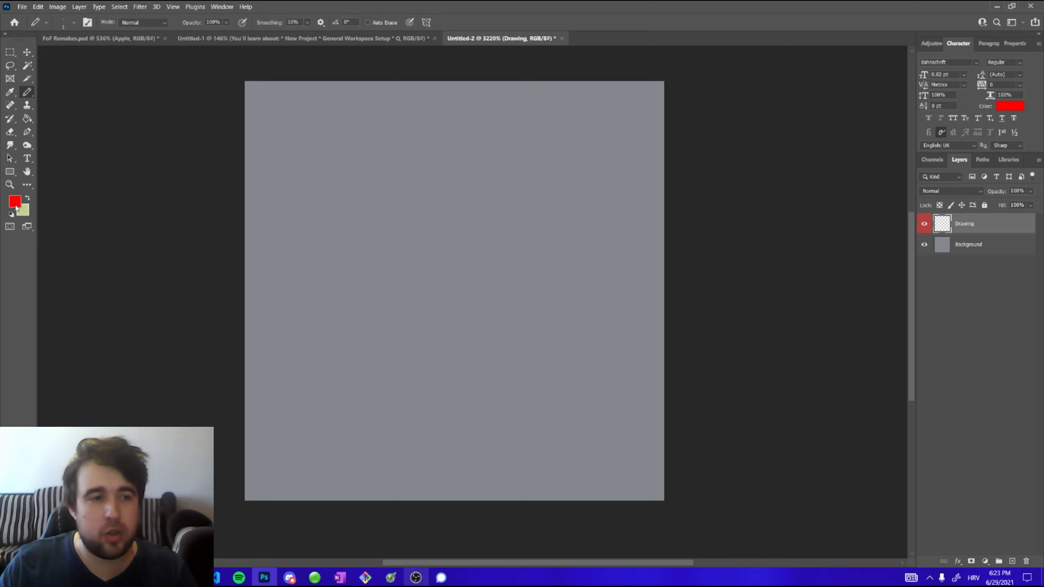
click(15, 203)
drag(500, 313, 567, 367)
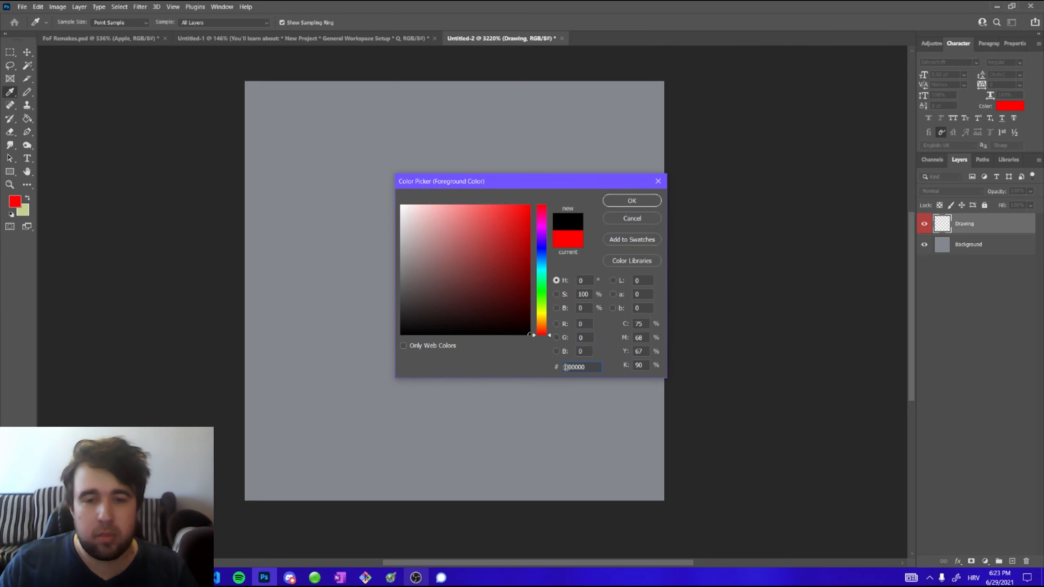
click(631, 200)
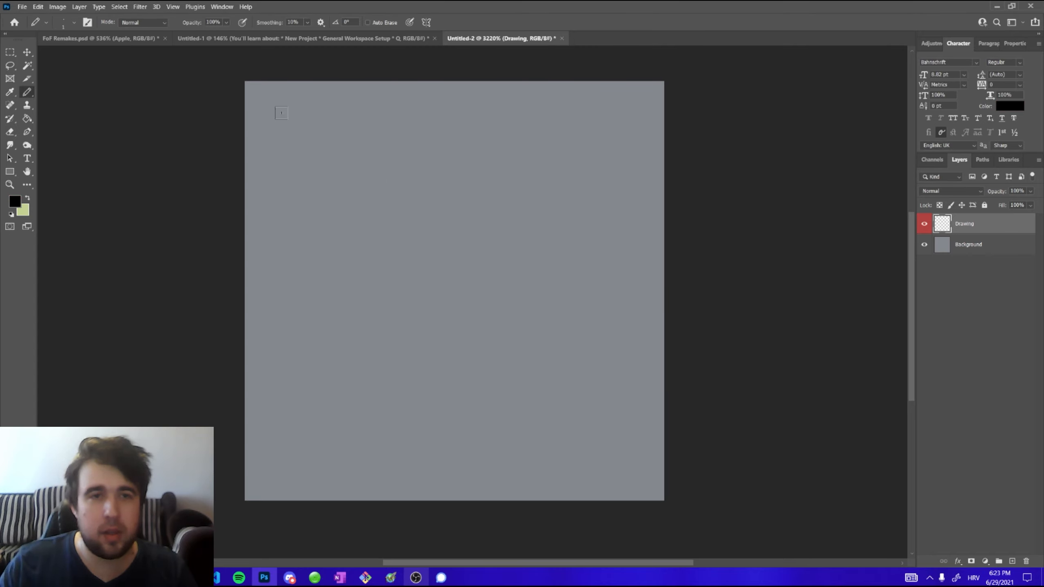
Check the Pencil's opacity setting and try enlarging the pencil size
click(226, 23)
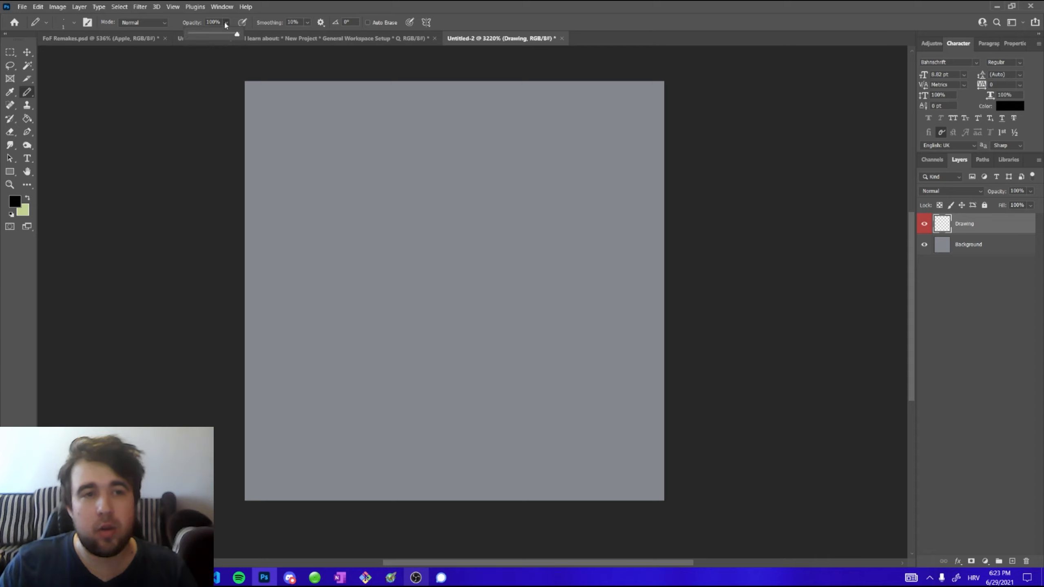
click(193, 26)
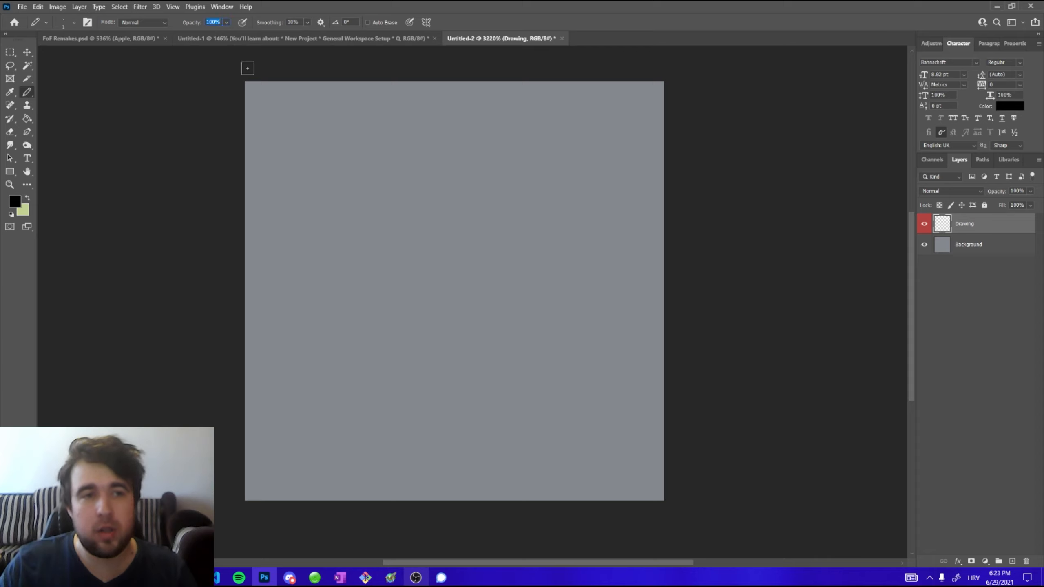
key(bracketright)
key(bracketright)
key(bracketright)
key(bracketright)
key(bracketright)
mouse_move(387, 225)
mouse_down()
mouse_move(439, 226)
mouse_move(316, 229)
mouse_move(472, 227)
mouse_move(295, 234)
mouse_up()
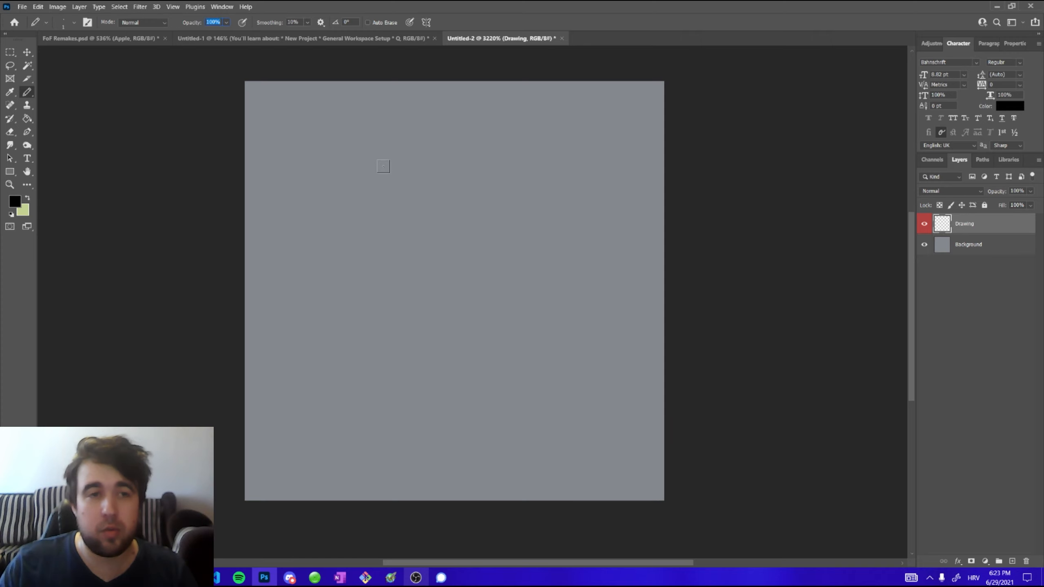
Enlarge the Pencil size in the brush settings and stamp a large hard-edged dot in the upper canvas
right_click(384, 197)
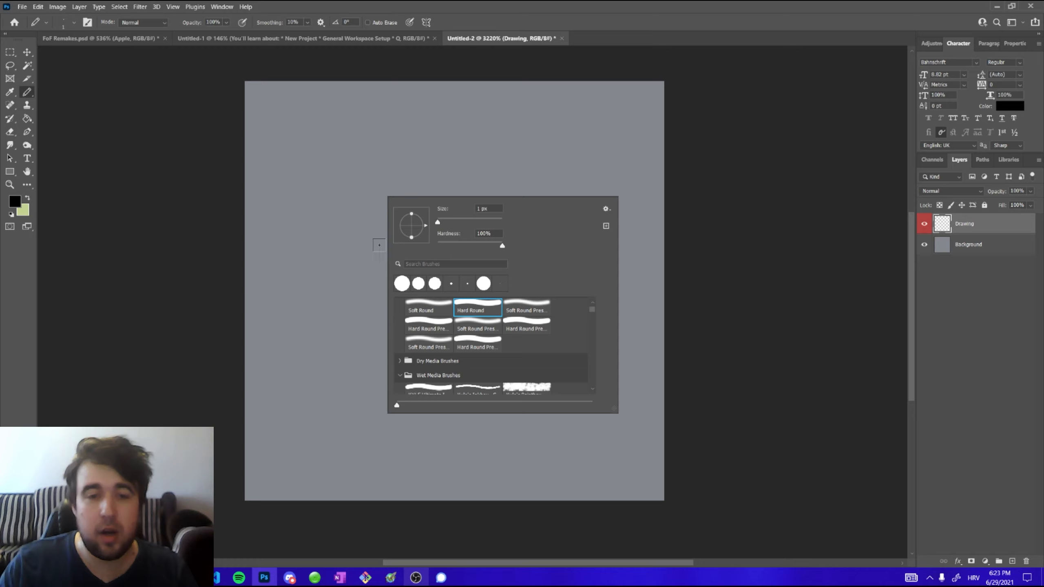
click(379, 245)
mouse_move(356, 236)
mouse_down()
mouse_move(450, 244)
mouse_move(340, 249)
mouse_move(481, 245)
mouse_move(438, 245)
mouse_move(433, 232)
mouse_move(466, 233)
mouse_move(453, 237)
mouse_up()
click(454, 237)
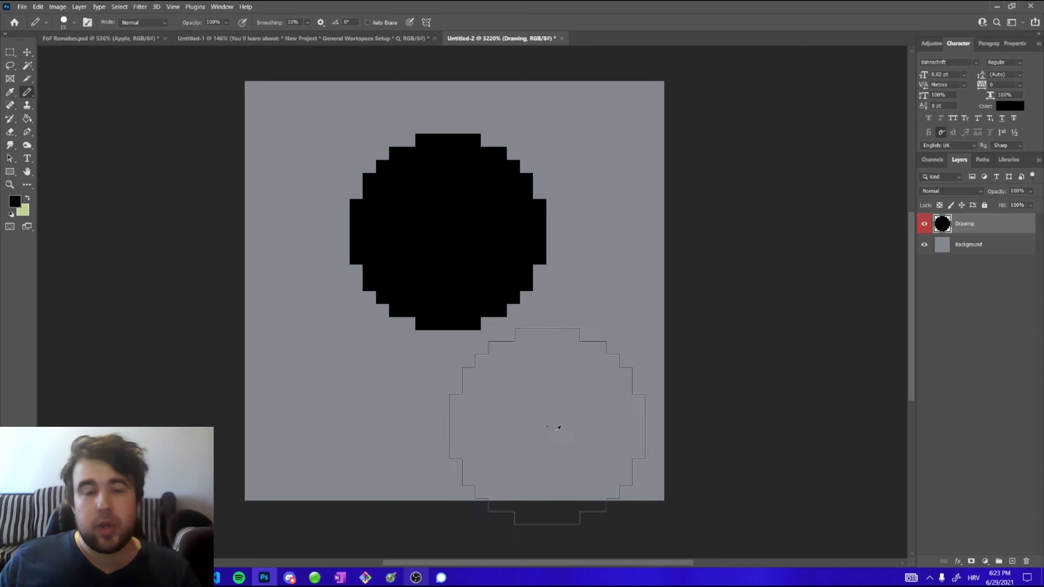
Switch to the Brush Tool and paint a soft-edged dot in the lower left of the canvas
drag(554, 424, 387, 438)
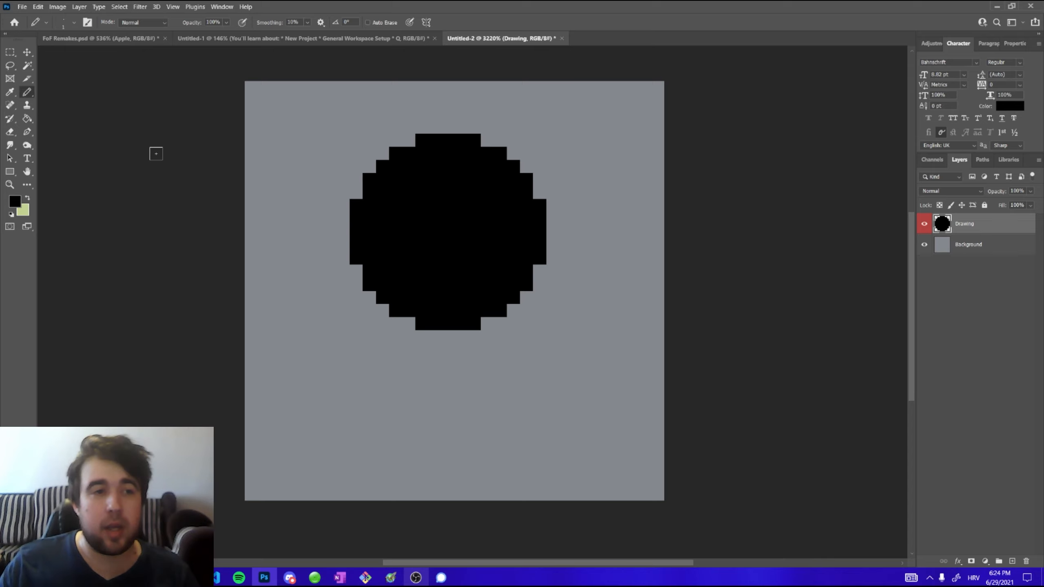
right_click(27, 92)
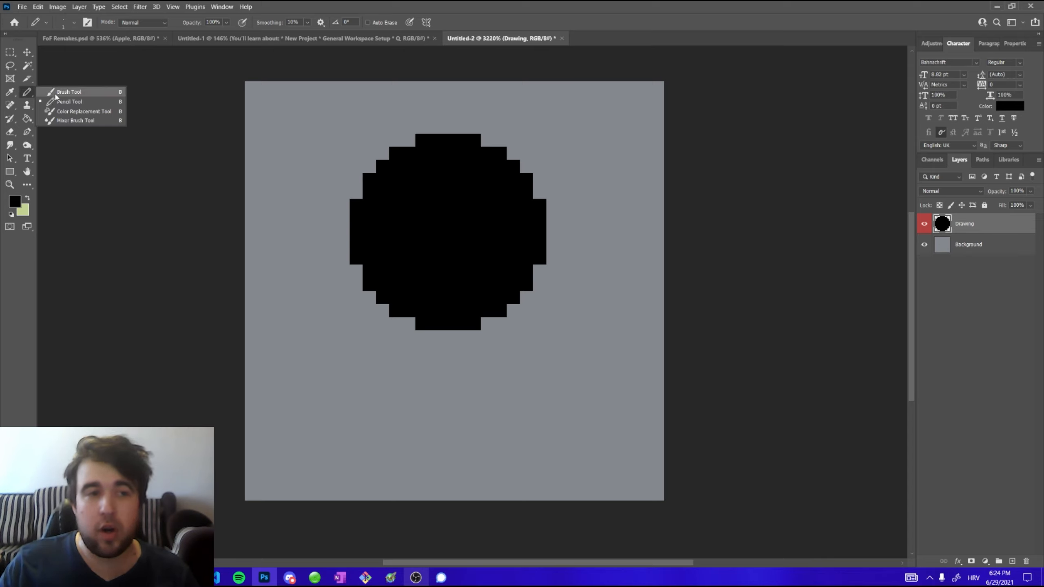
click(62, 95)
mouse_move(373, 390)
mouse_down()
mouse_move(453, 391)
mouse_move(440, 390)
mouse_up()
click(347, 410)
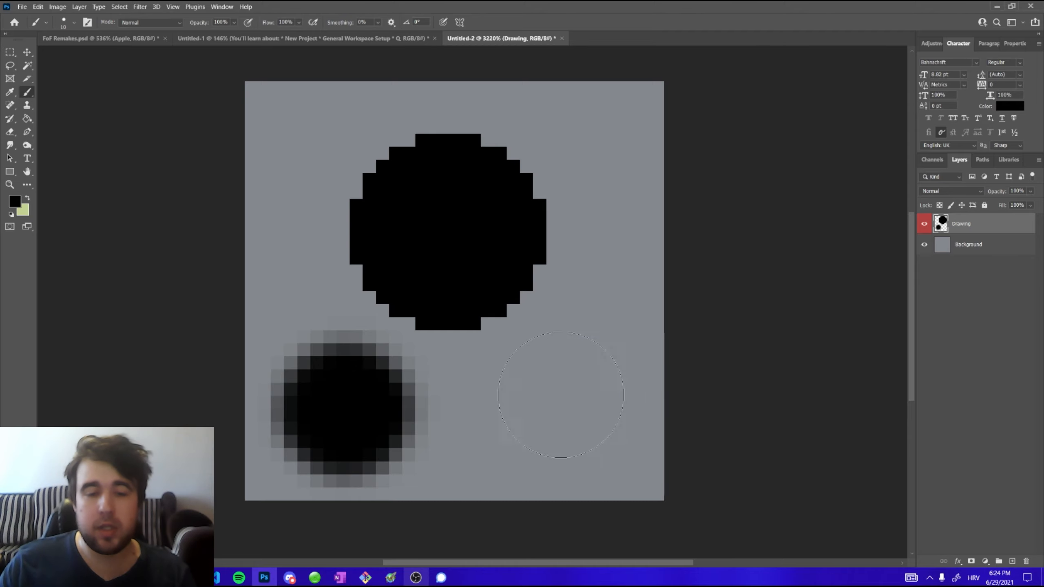
Compare the Soft Round and Hard Round brush presets, leaving Hard Round selected
right_click(511, 256)
scroll(581, 379, up, 2)
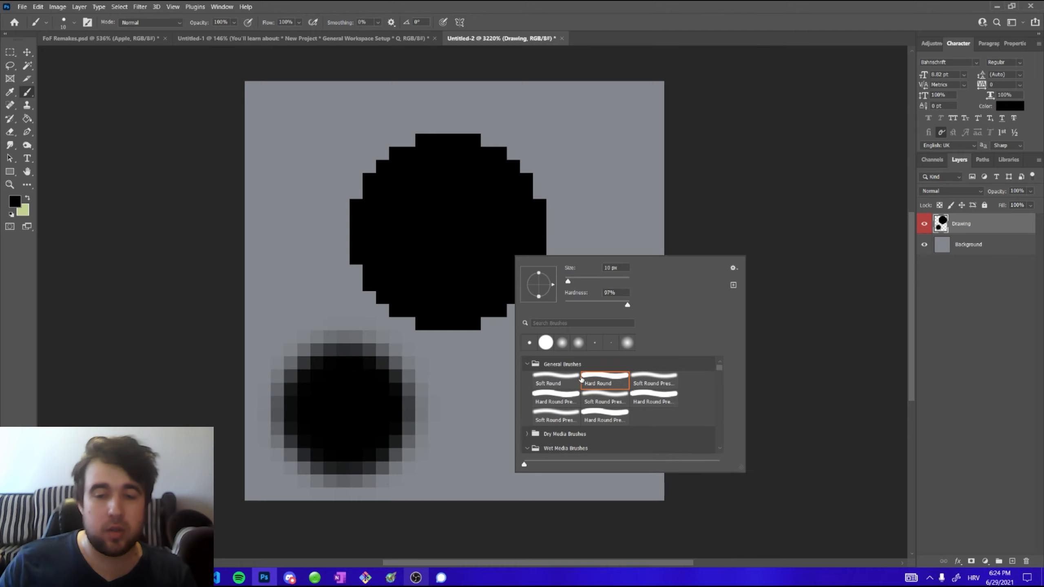
scroll(568, 390, down, 2)
scroll(566, 389, up, 2)
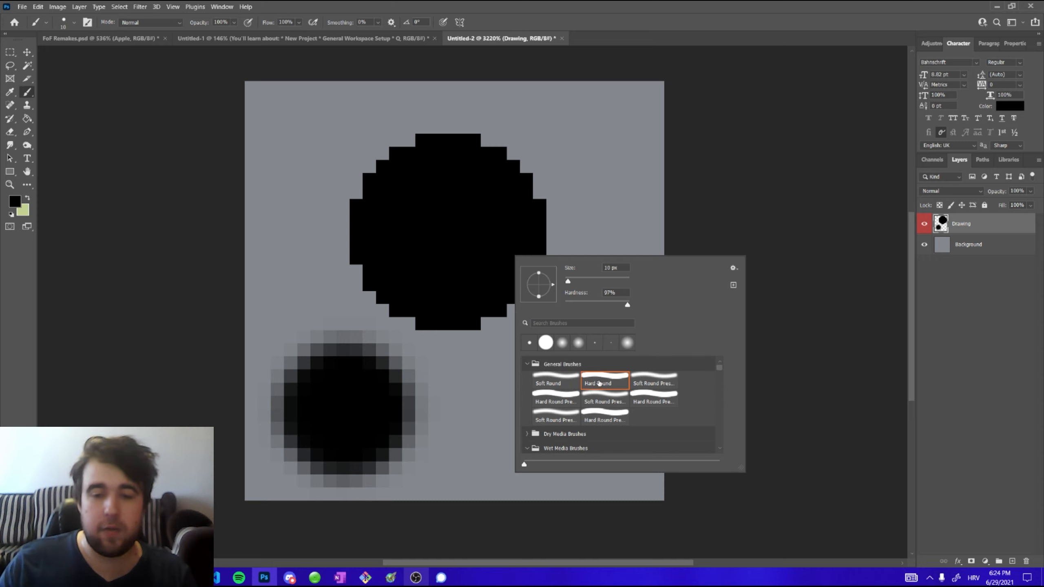
click(550, 384)
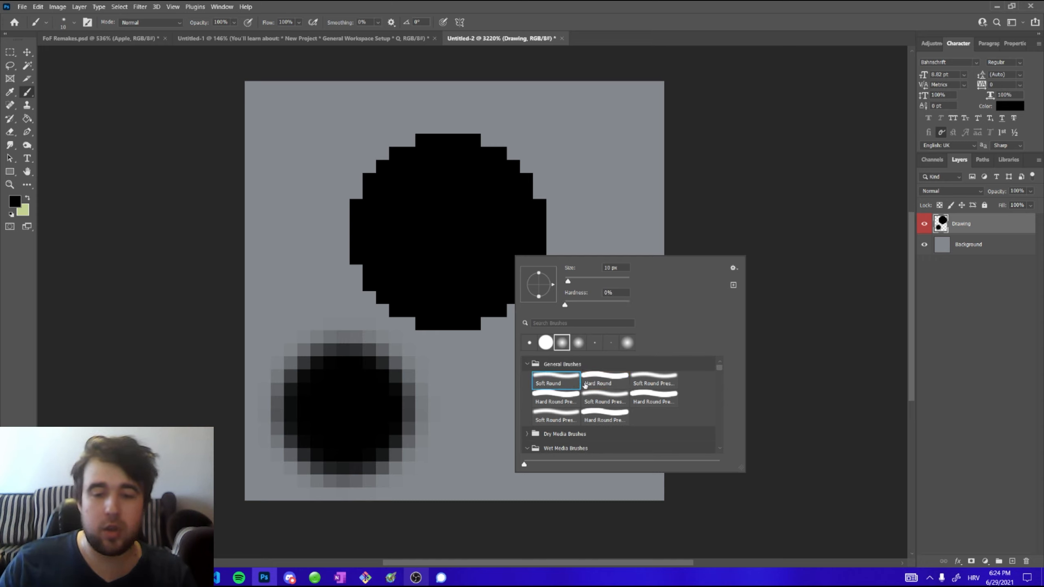
click(592, 383)
click(659, 41)
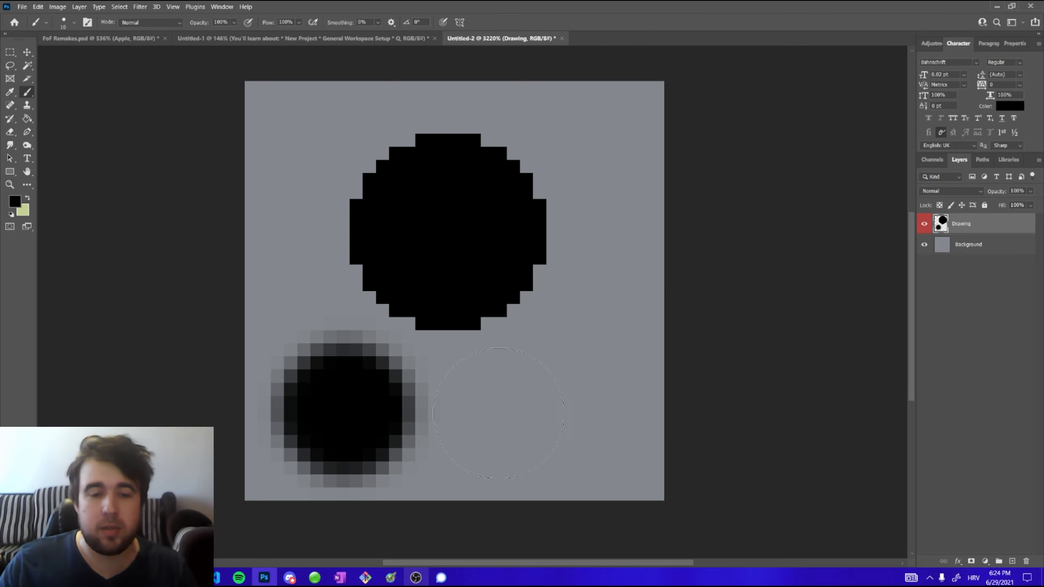
alt+right_click(497, 413)
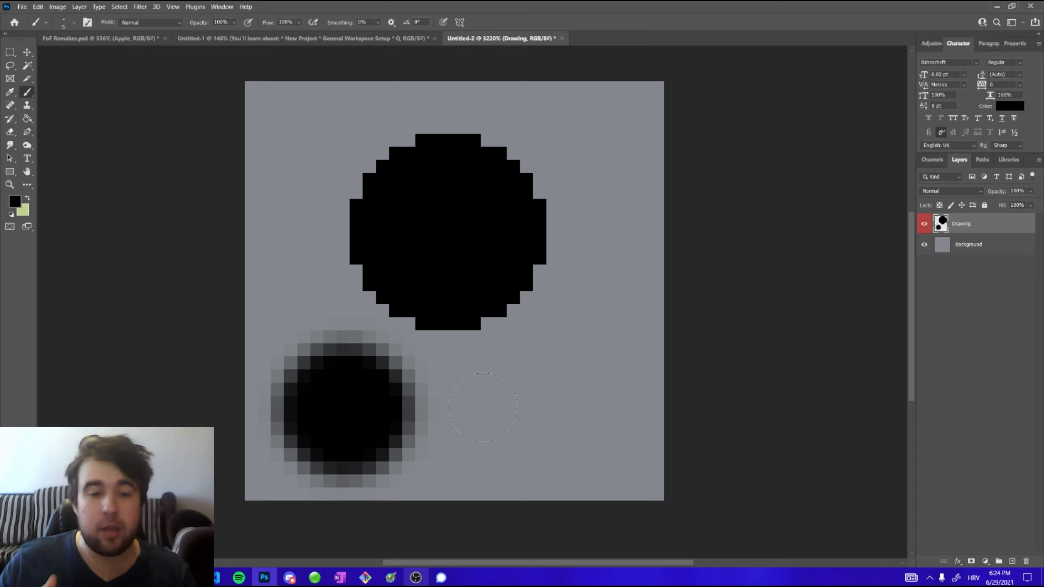
Switch back to the Pencil tool, draw a test stroke and undo it
right_click(27, 92)
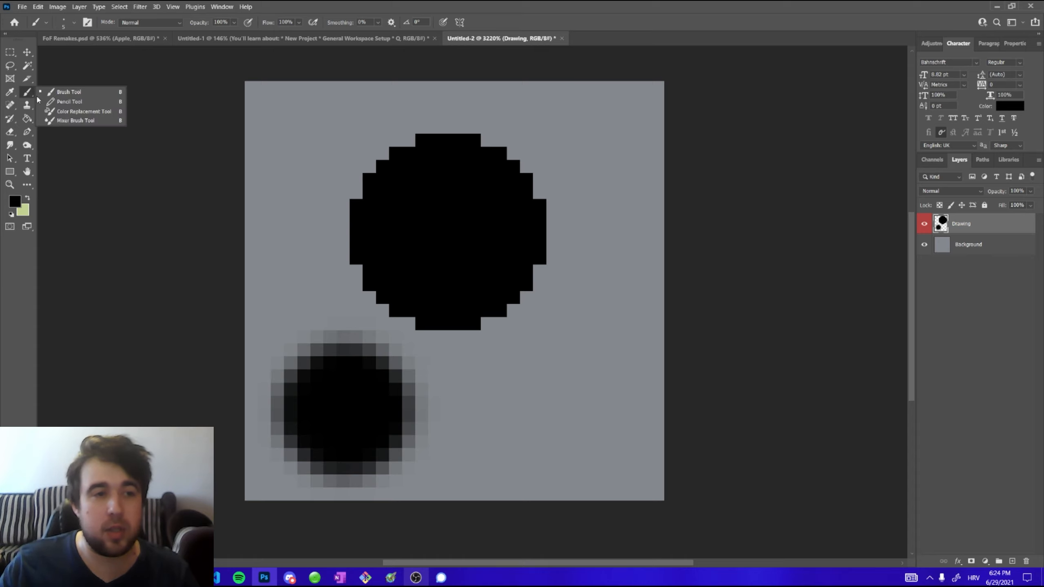
click(61, 100)
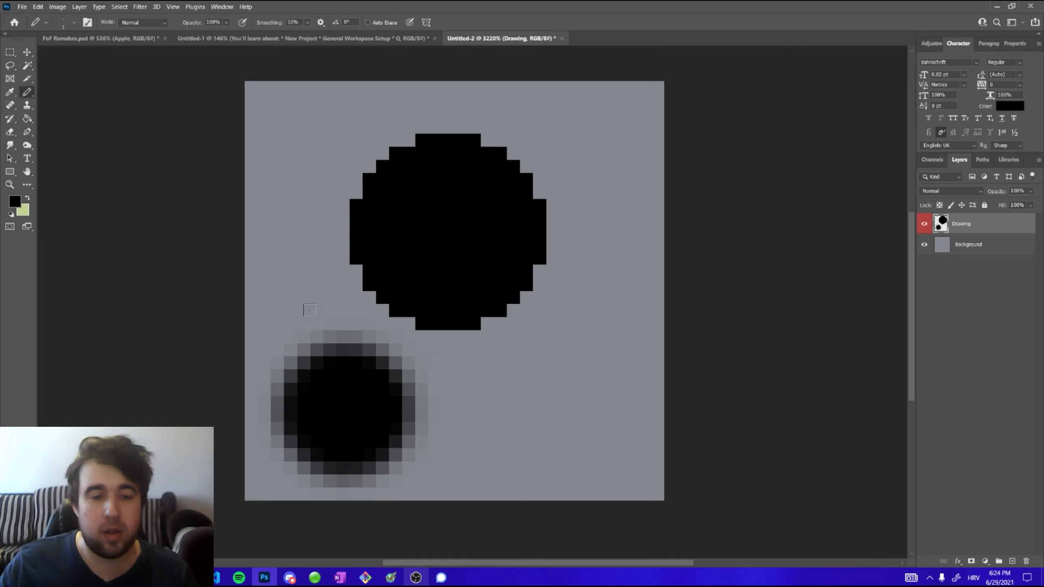
mouse_move(291, 272)
mouse_down()
mouse_move(321, 339)
mouse_move(296, 334)
mouse_move(329, 337)
mouse_up()
key(ctrl+z)
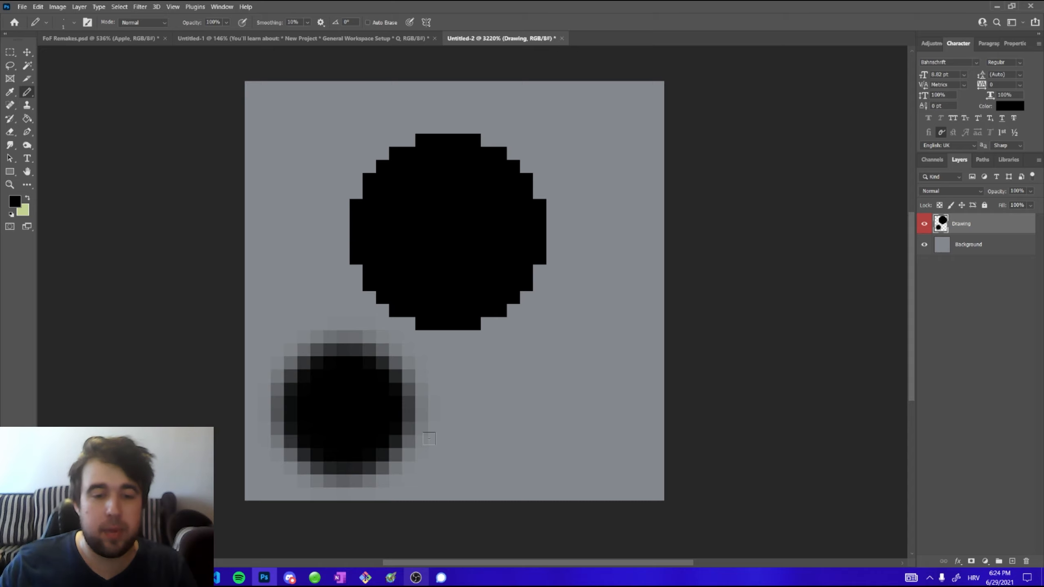
key(ctrl+z)
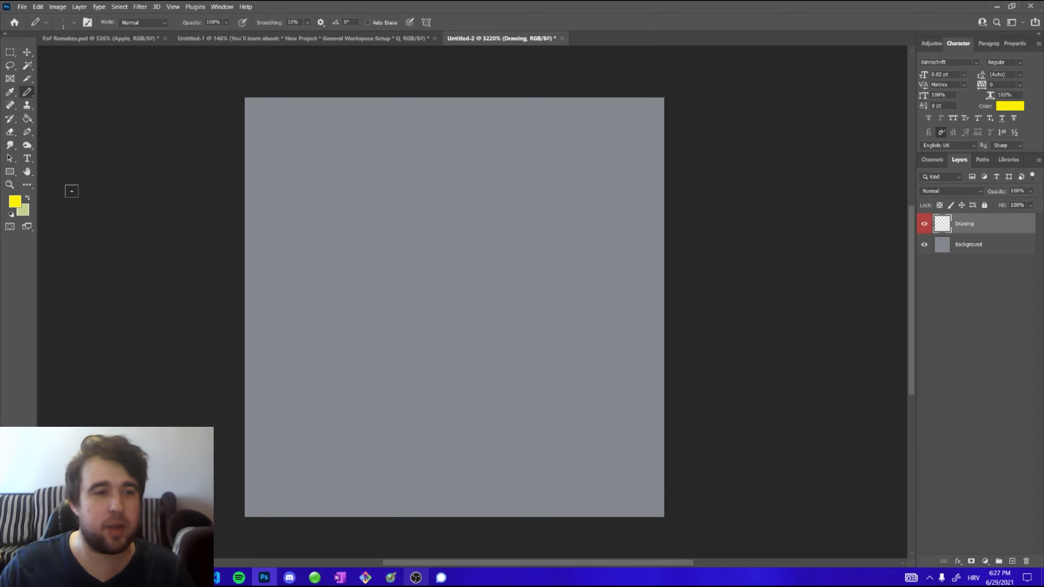
Set the foreground colour to black in the colour picker
click(16, 204)
click(529, 334)
click(621, 201)
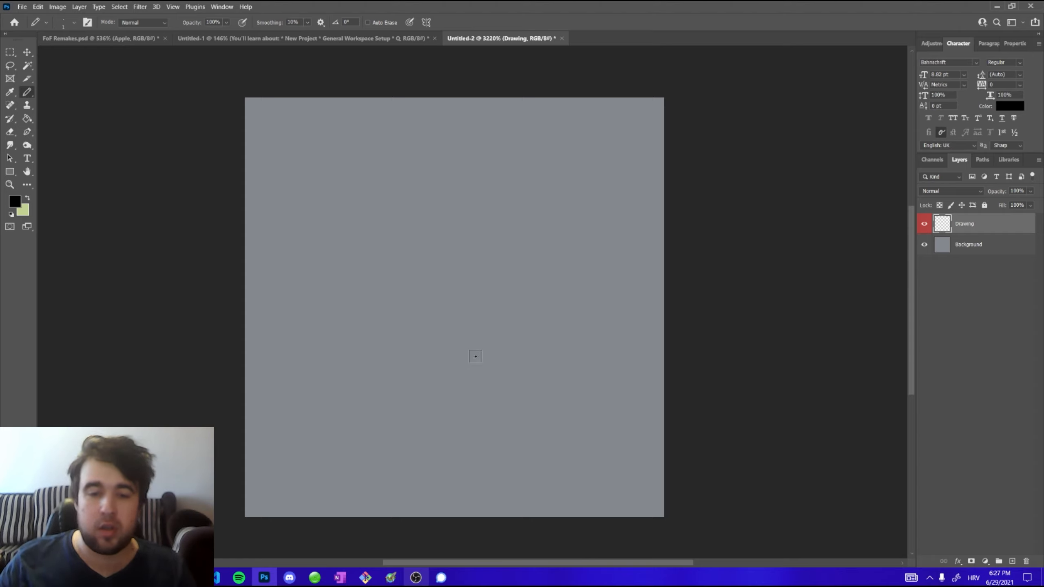
Draw a straight diagonal pixel line to the canvas centre, plus vertical and horizontal lines at its upper end
mouse_move(279, 176)
mouse_down()
mouse_move(579, 434)
mouse_move(668, 489)
mouse_move(214, 107)
mouse_up()
key(ctrl+z)
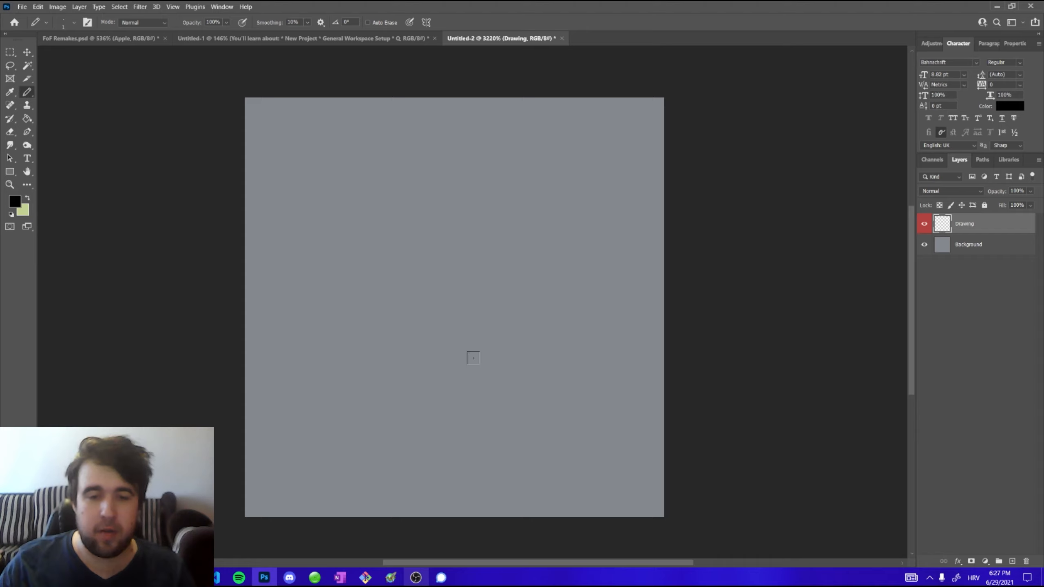
click(473, 354)
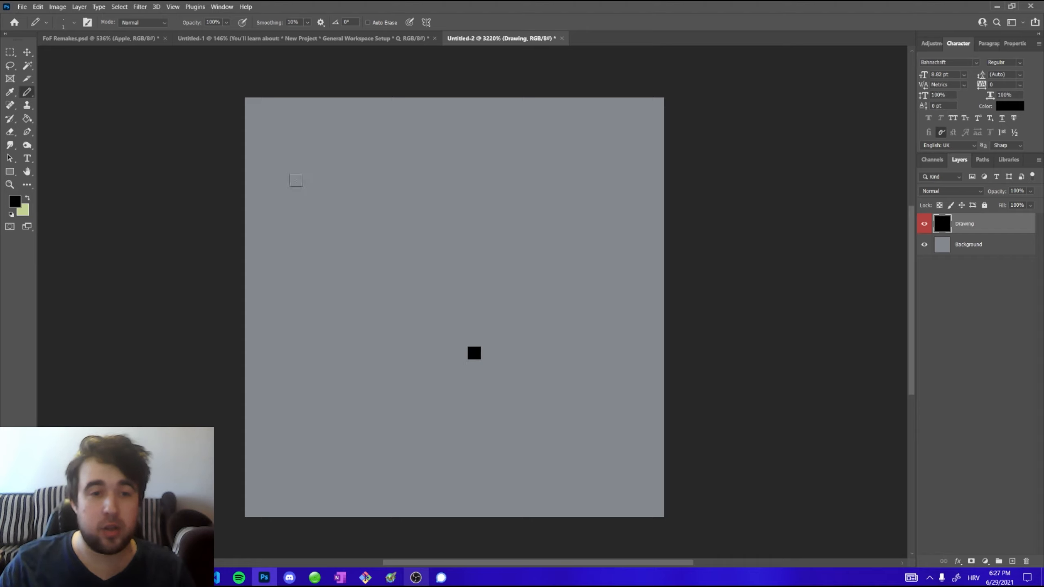
shift+click(295, 180)
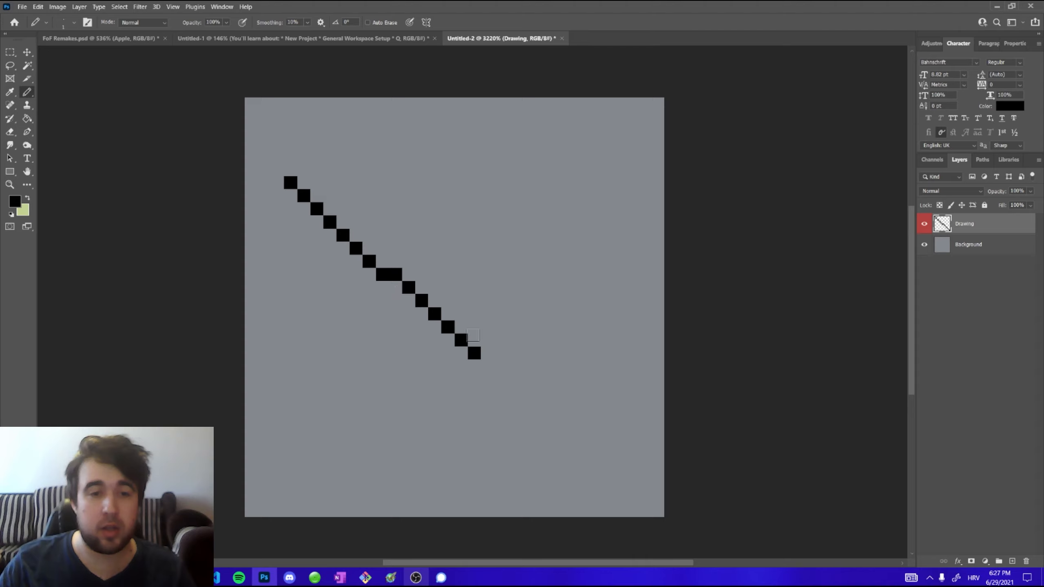
click(304, 183)
key(ctrl+z)
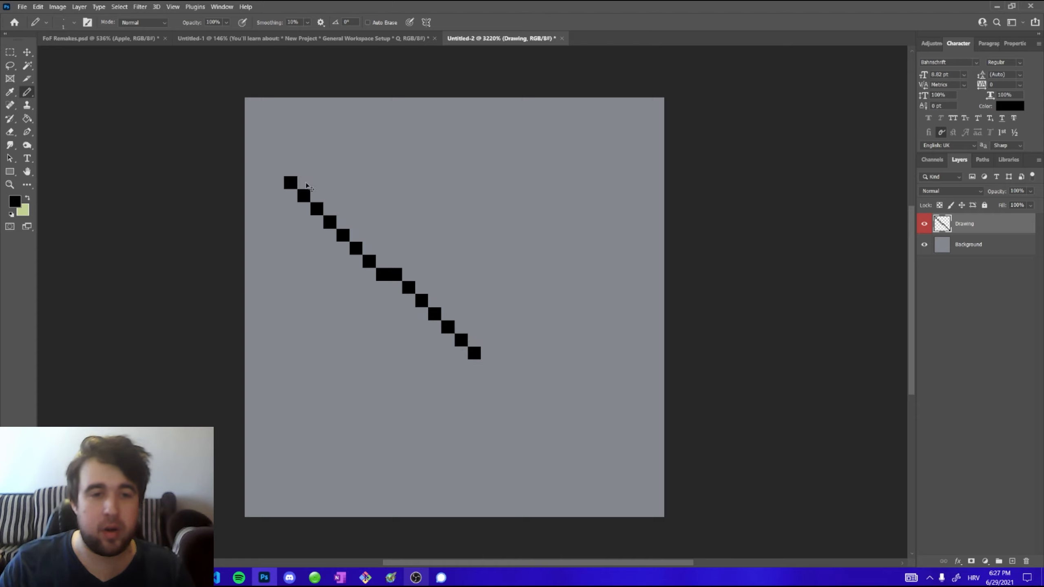
key(ctrl+z)
click(305, 182)
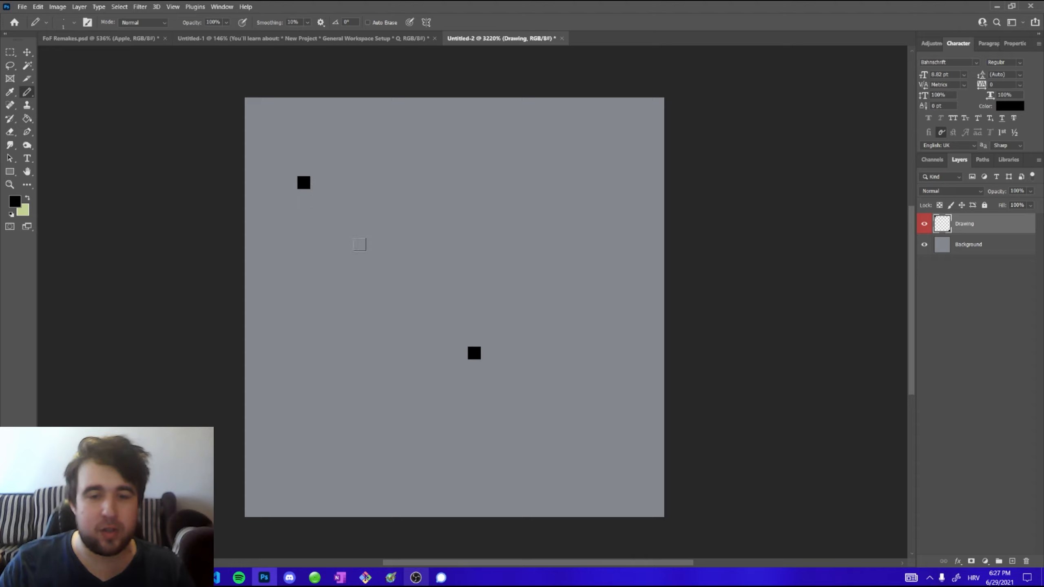
shift+click(472, 348)
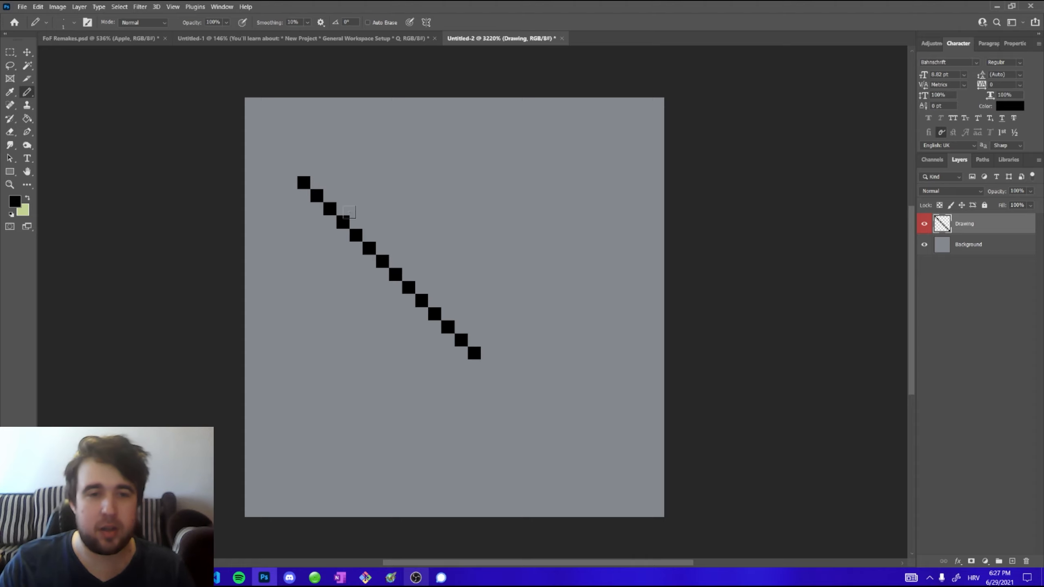
mouse_move(304, 182)
mouse_down()
mouse_move(302, 131)
mouse_move(347, 130)
mouse_up()
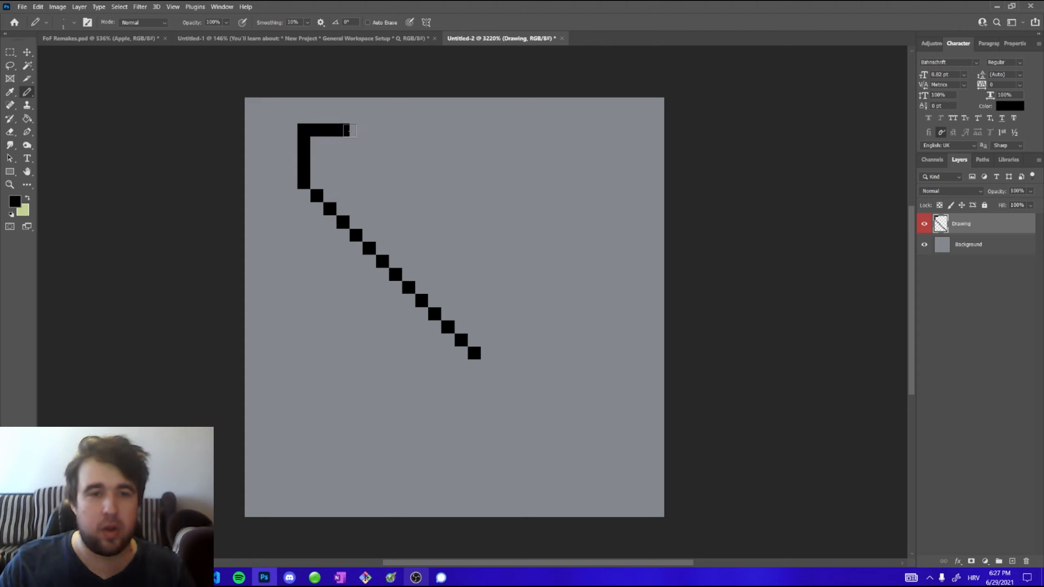
drag(351, 131, 356, 130)
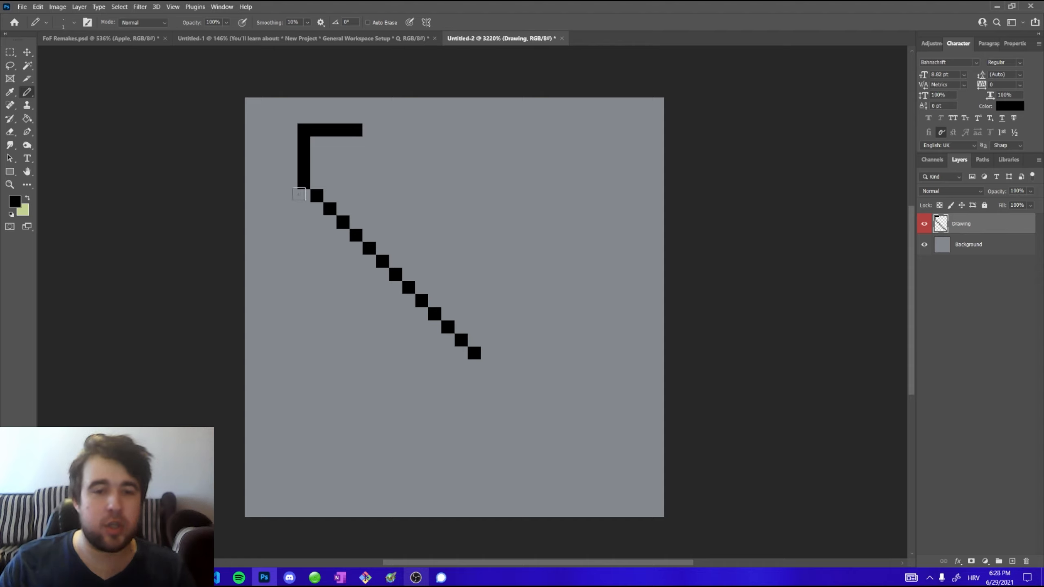
Draw a rectangular marquee selection around the lower diagonal line and deselect it
key(m)
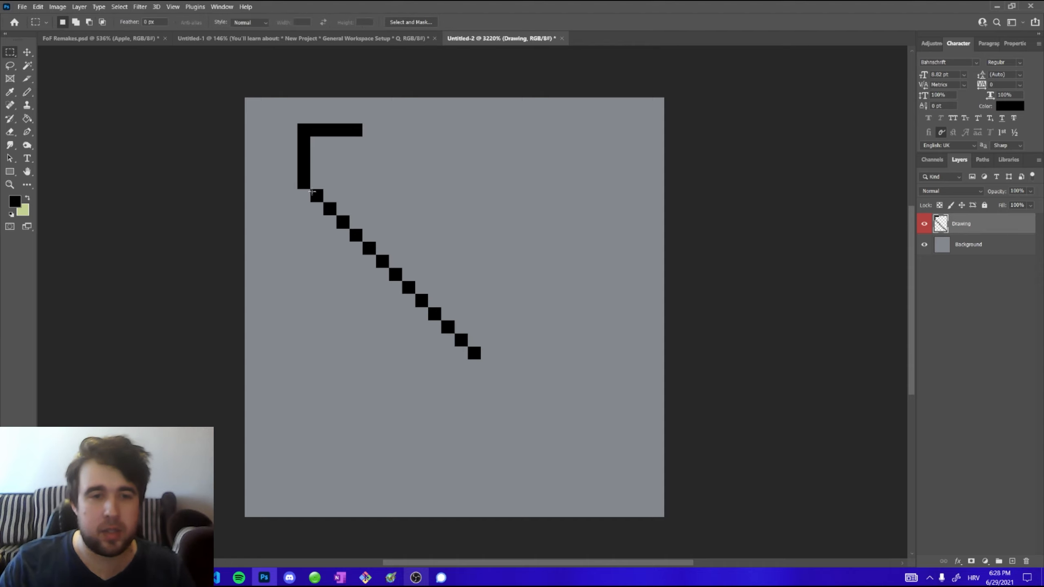
right_click(10, 52)
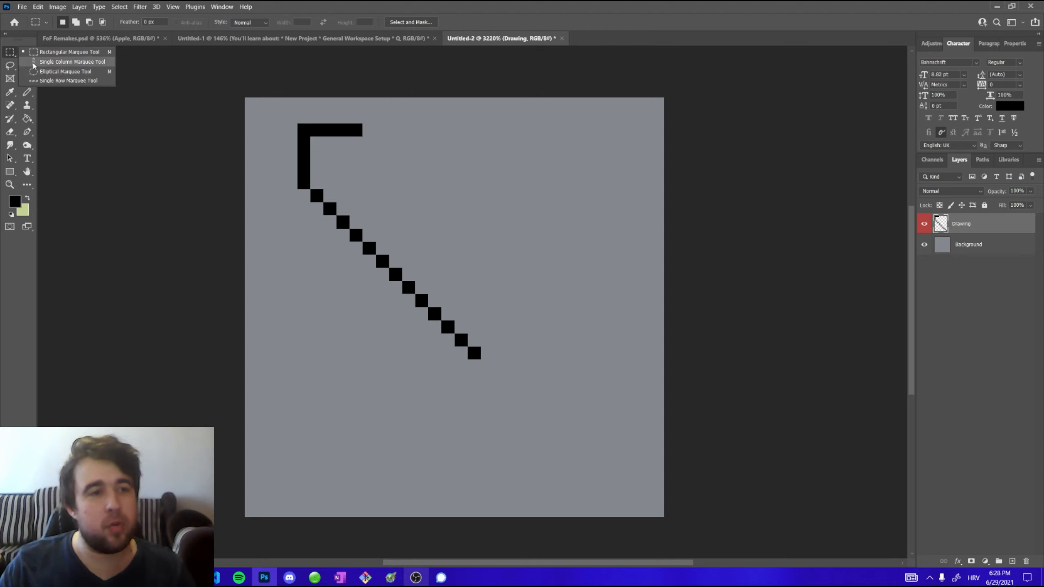
click(11, 68)
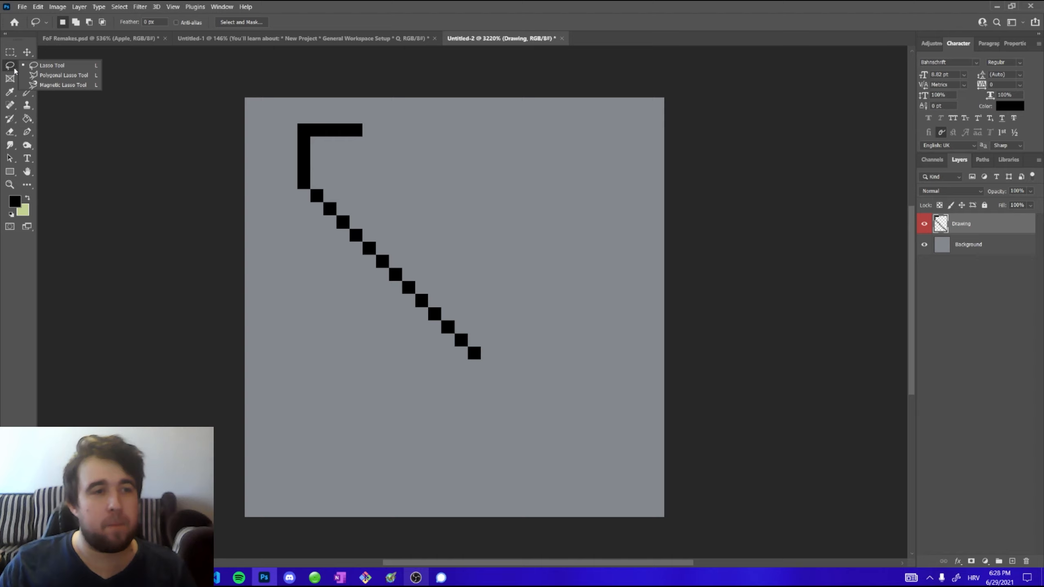
click(10, 52)
right_click(12, 57)
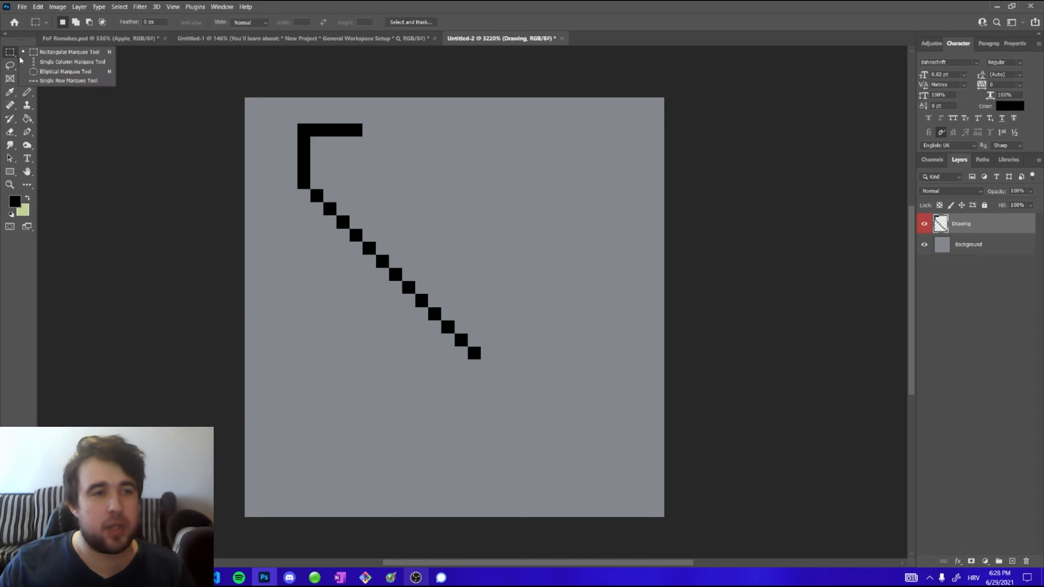
click(45, 53)
drag(298, 250, 507, 419)
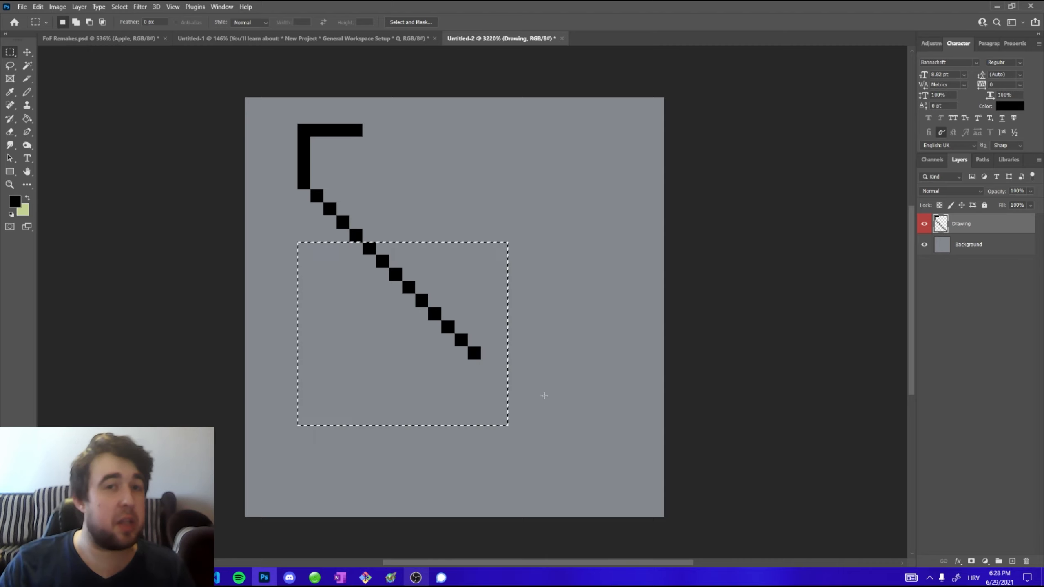
click(553, 385)
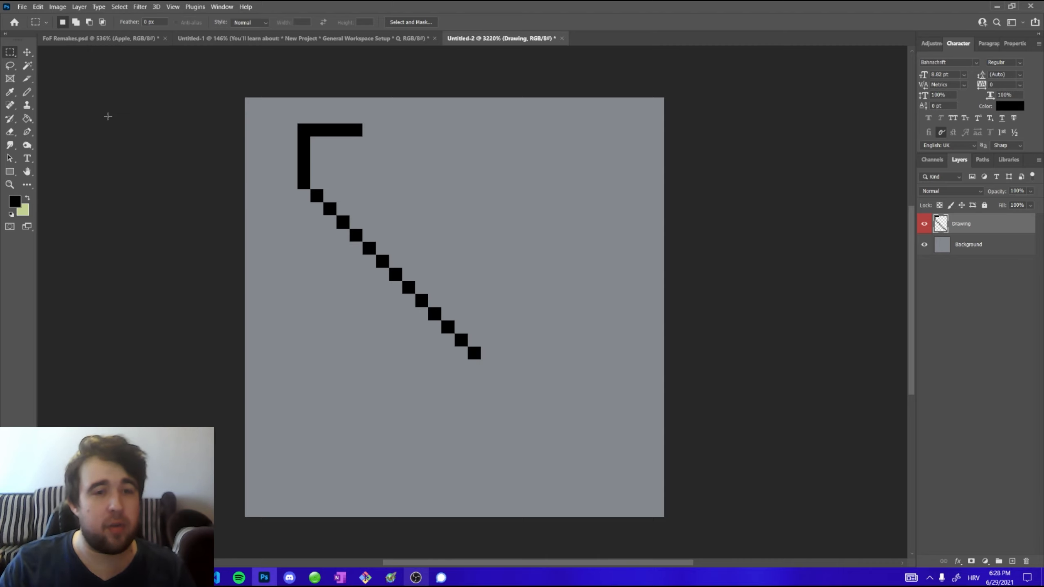
Switch to the Lasso tool and draw a freehand selection around the lower diagonal line
right_click(10, 66)
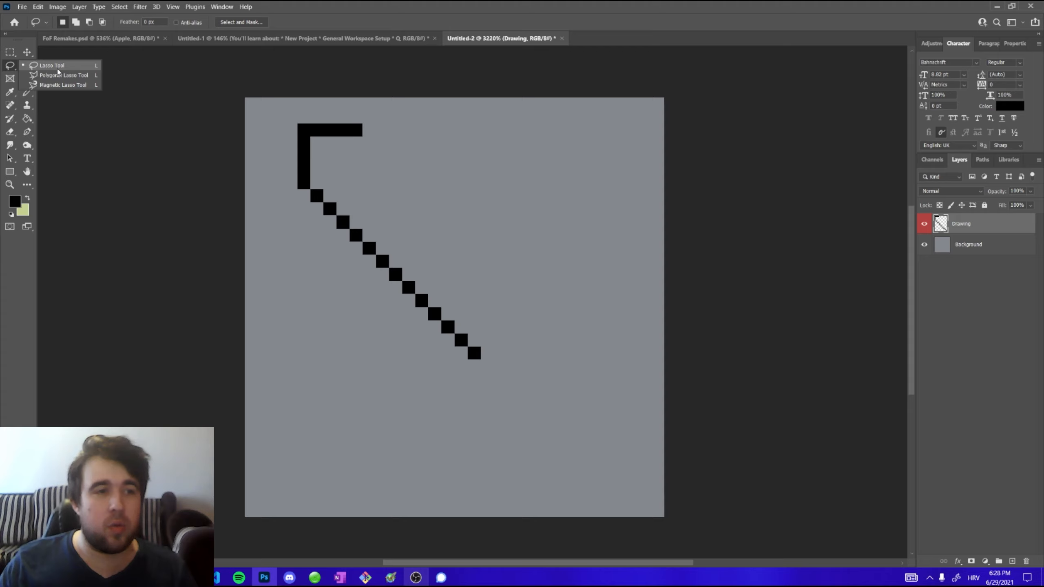
click(54, 68)
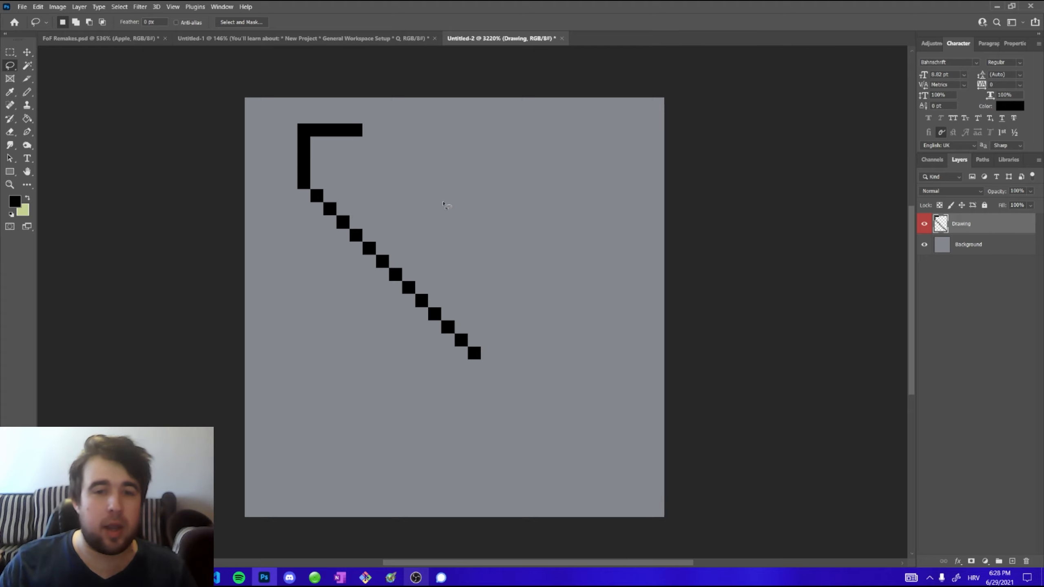
mouse_move(434, 203)
mouse_down()
mouse_move(522, 245)
mouse_move(548, 345)
mouse_move(508, 400)
mouse_move(356, 372)
mouse_up()
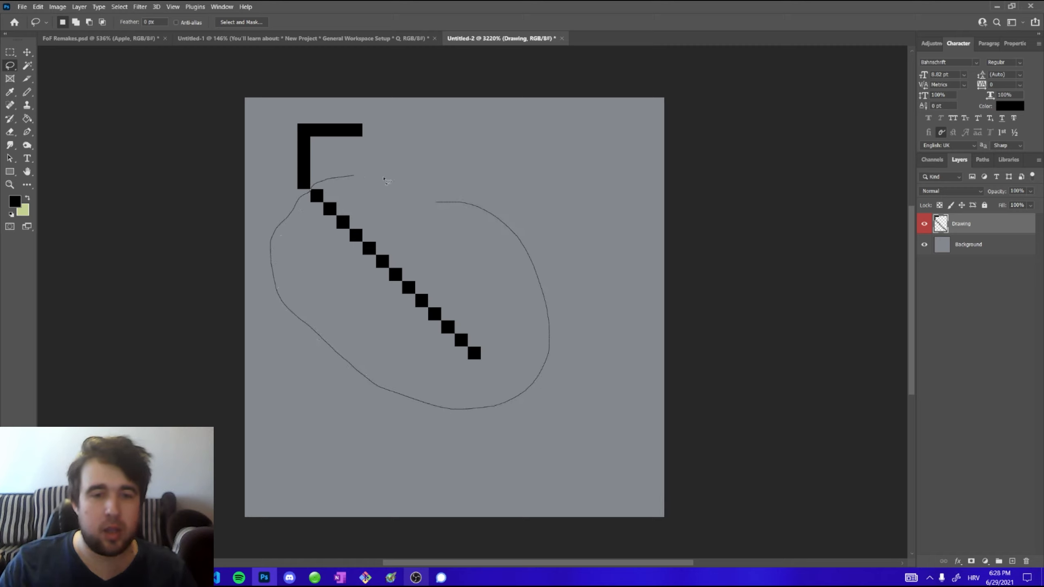
drag(386, 181, 438, 198)
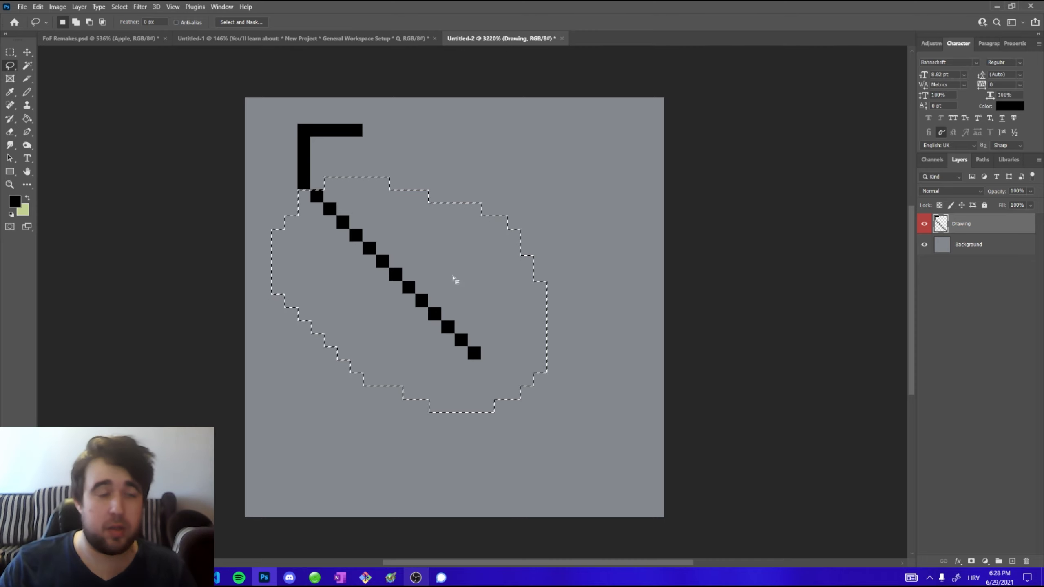
Copy the selected diagonal up and to the right with the Move tool as a parallel line, then deselect
click(28, 53)
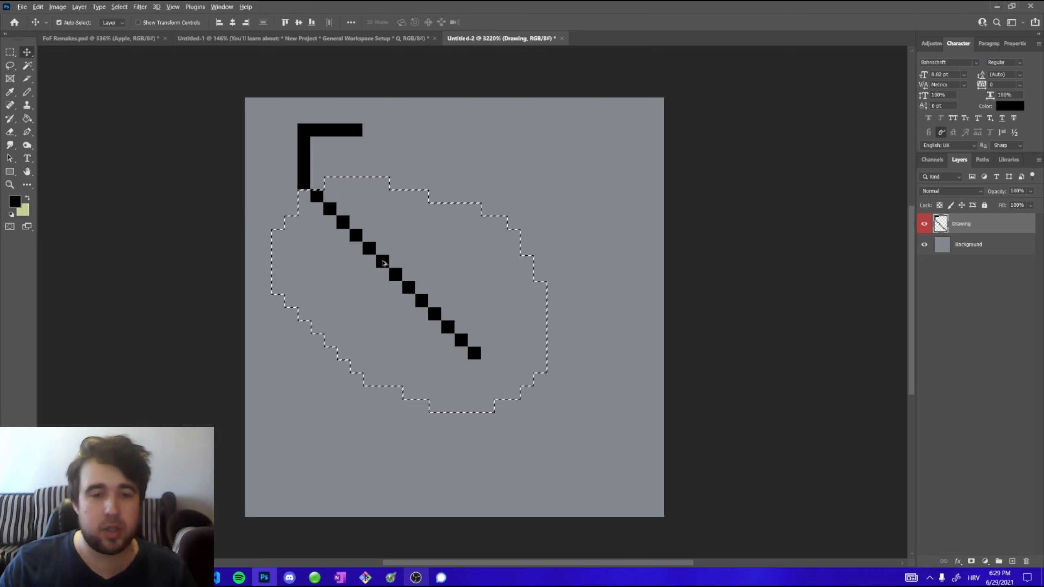
drag(382, 263, 434, 210)
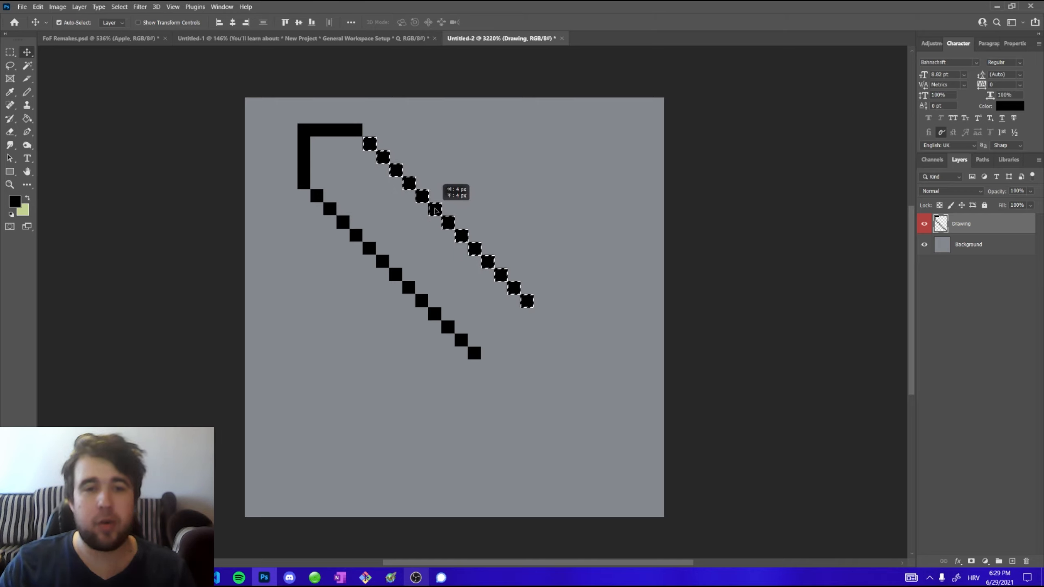
drag(435, 210, 434, 210)
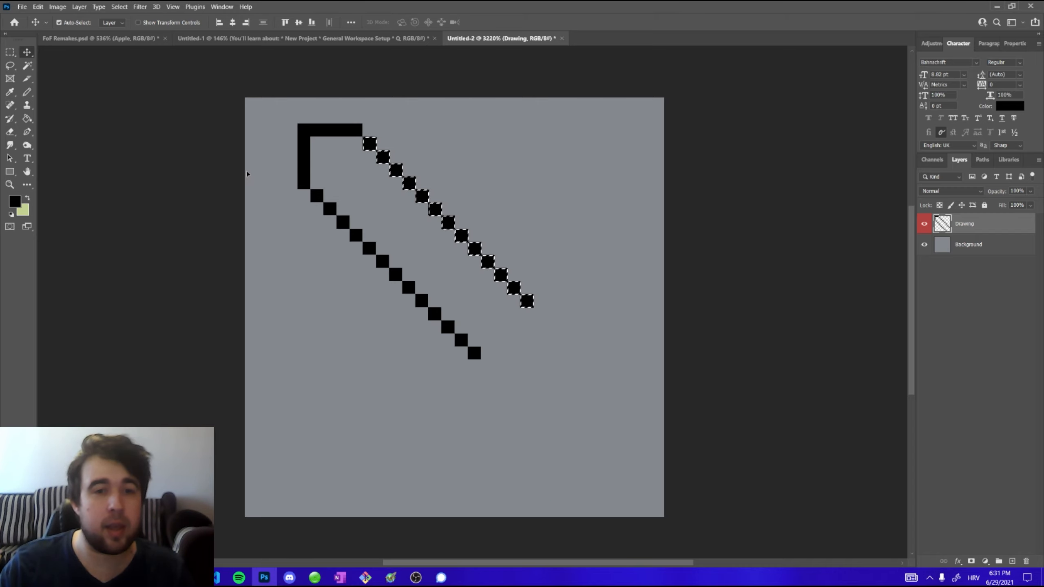
click(11, 53)
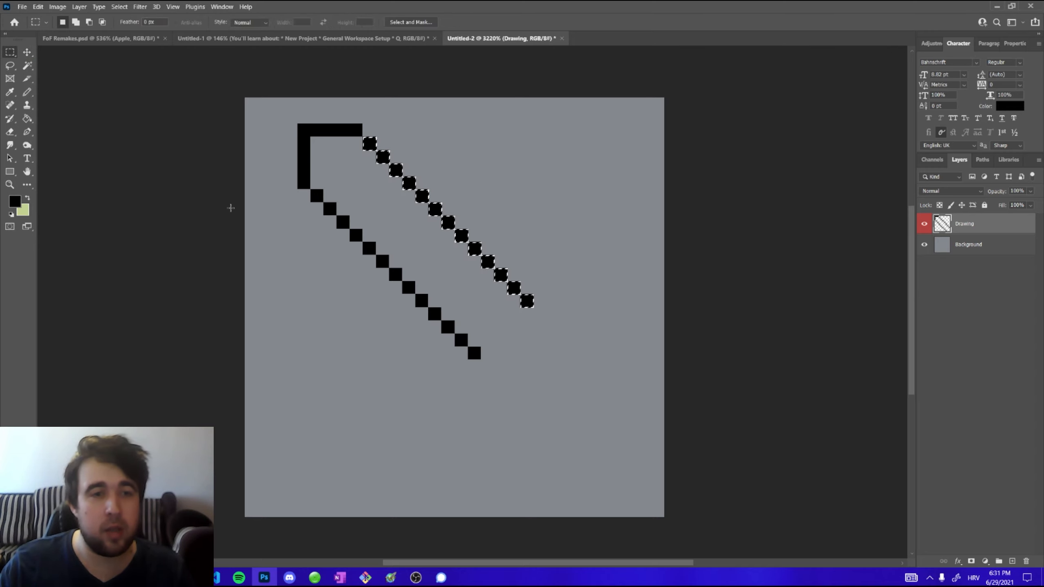
click(154, 112)
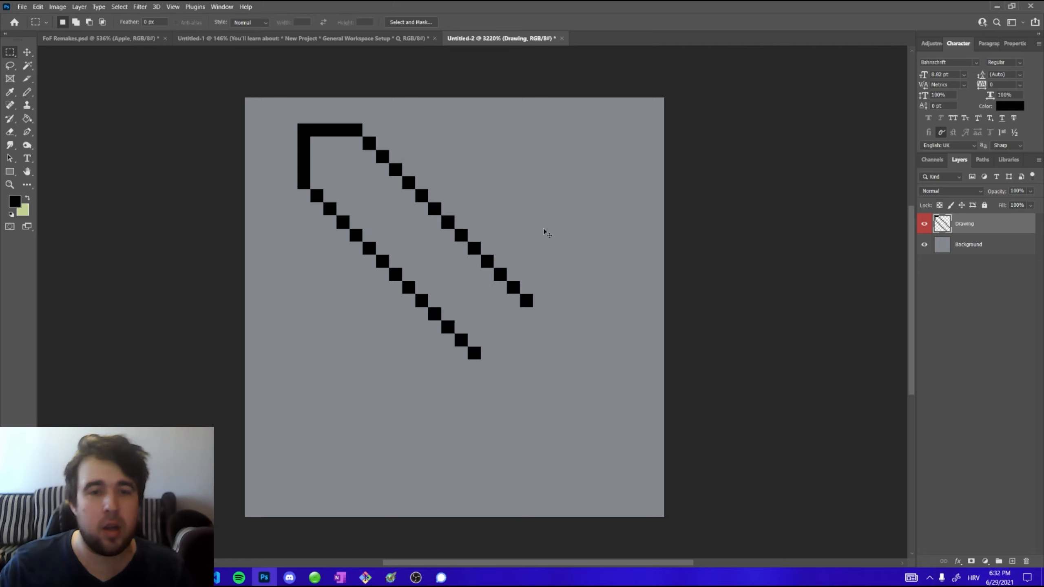
key(ctrl+z)
key(ctrl+d)
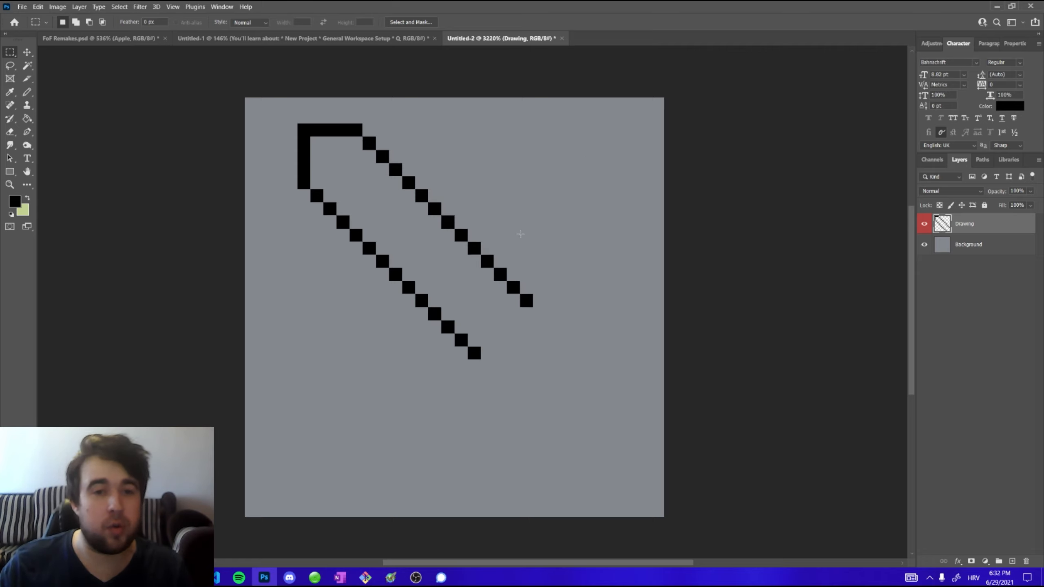
Move the whole drawing up and to the left on the canvas
click(27, 51)
drag(308, 136, 268, 123)
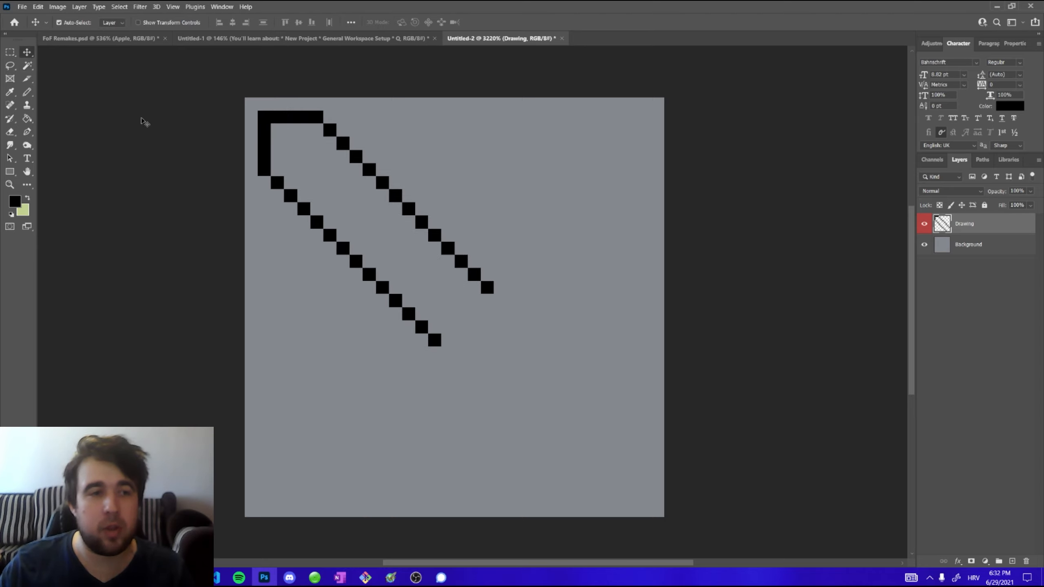
Finish the sword outline with the Pencil, adding the pointed tip, the crossguard and the handle
click(27, 91)
click(424, 354)
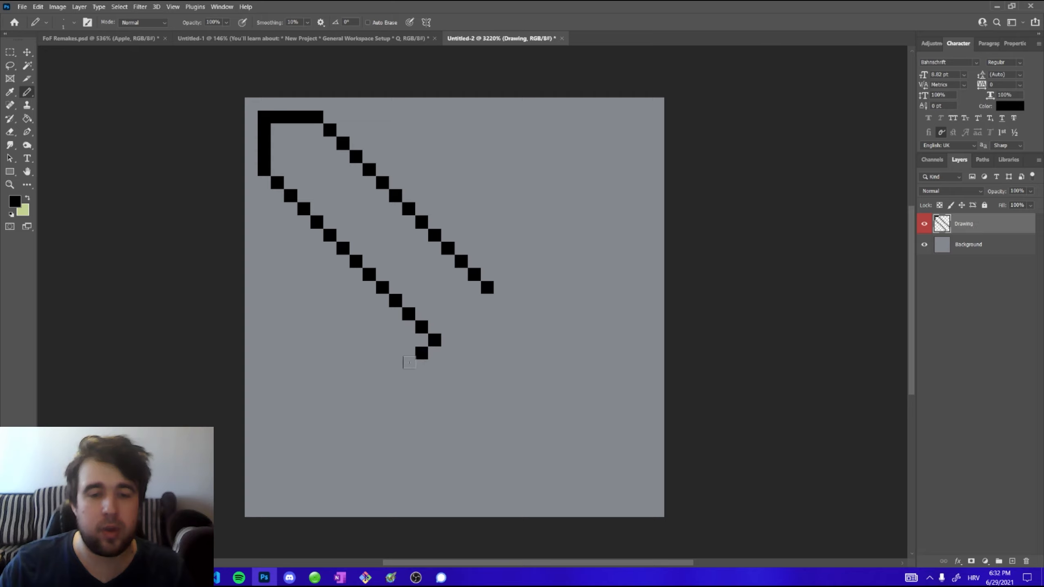
drag(410, 362, 395, 379)
mouse_move(500, 274)
mouse_down()
mouse_move(524, 251)
mouse_move(550, 259)
mouse_move(539, 288)
mouse_up()
mouse_move(406, 393)
mouse_down()
mouse_move(455, 378)
mouse_move(526, 299)
mouse_move(485, 366)
mouse_move(540, 422)
mouse_up()
shift+click(526, 300)
click(486, 365)
shift+click(580, 458)
shift+click(604, 444)
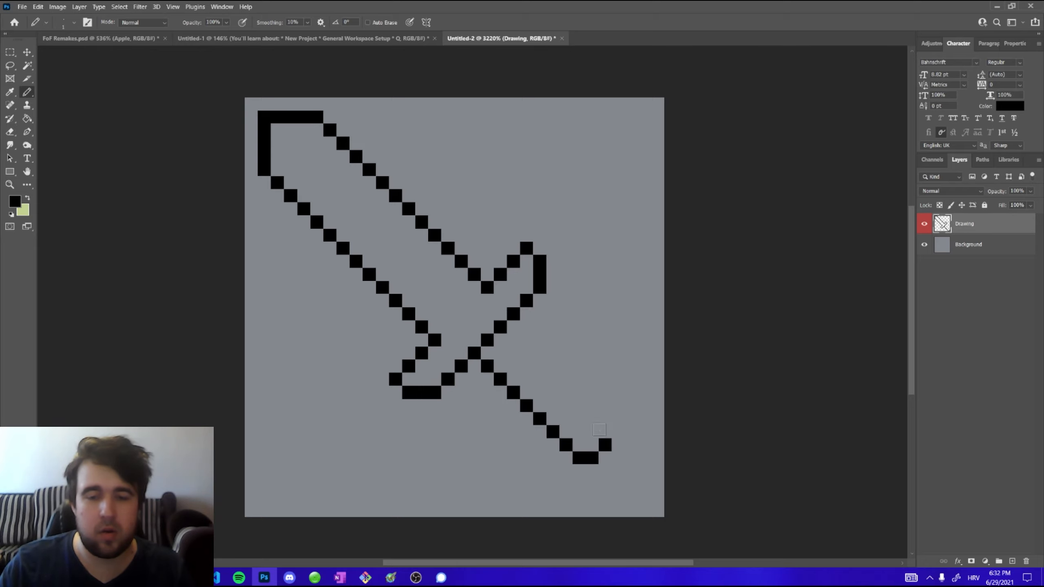
shift+click(592, 419)
shift+click(511, 340)
Reposition the sword drawing with the Move tool, nudging it in one-pixel and ten-pixel steps
scroll(496, 307, down, 1)
key(v)
drag(351, 152, 373, 175)
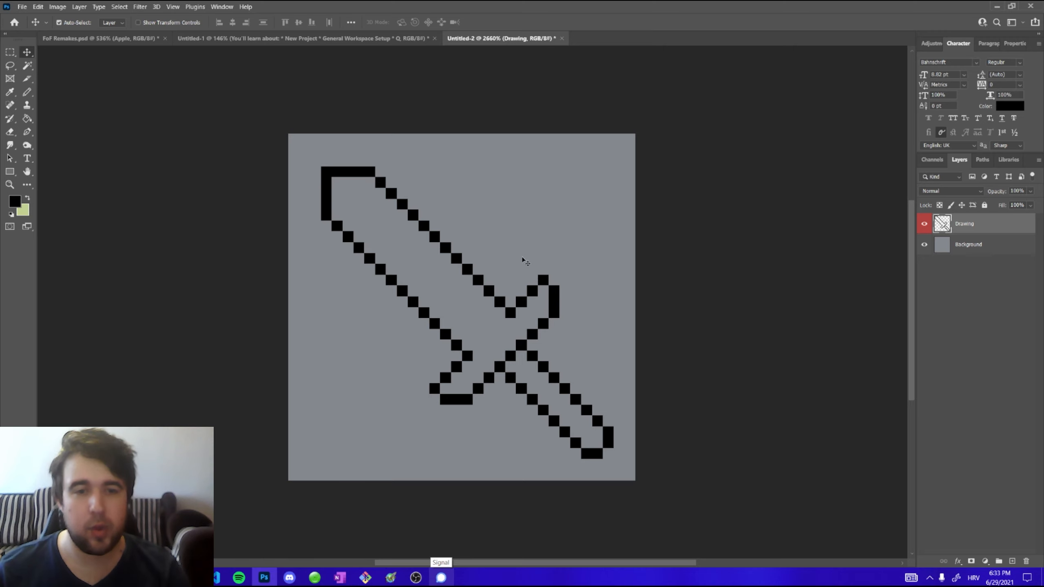
key(Left)
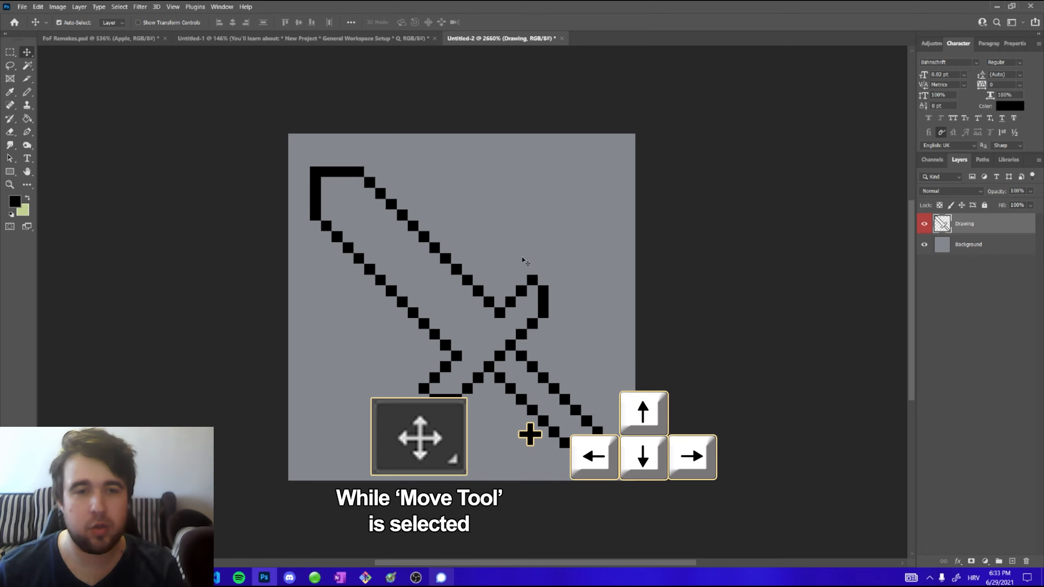
key(Up)
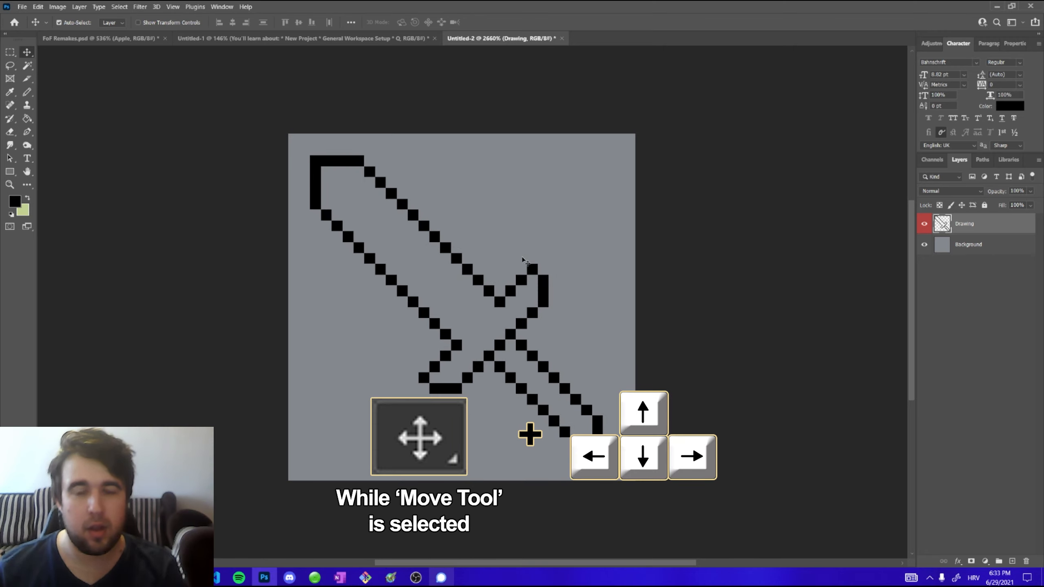
key(Down)
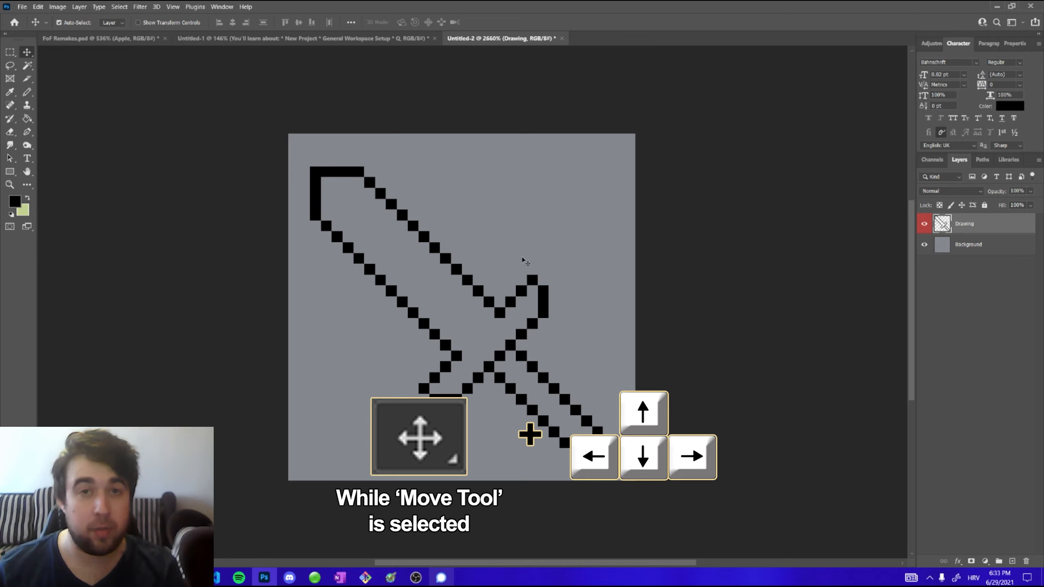
key(Down)
key(Up)
key(Up)
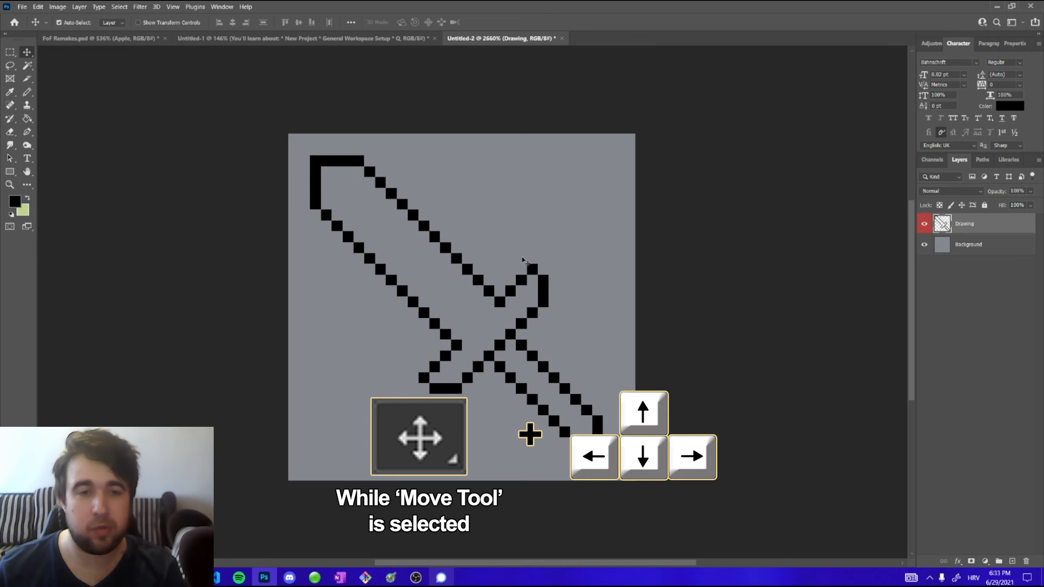
key(Down)
key(Right)
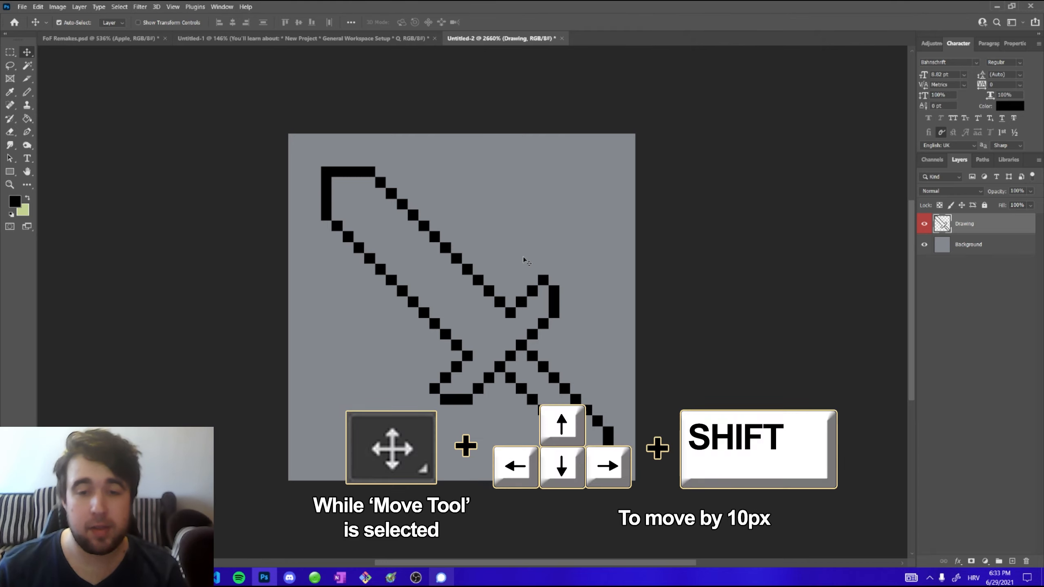
key(shift+Left)
key(shift+Right)
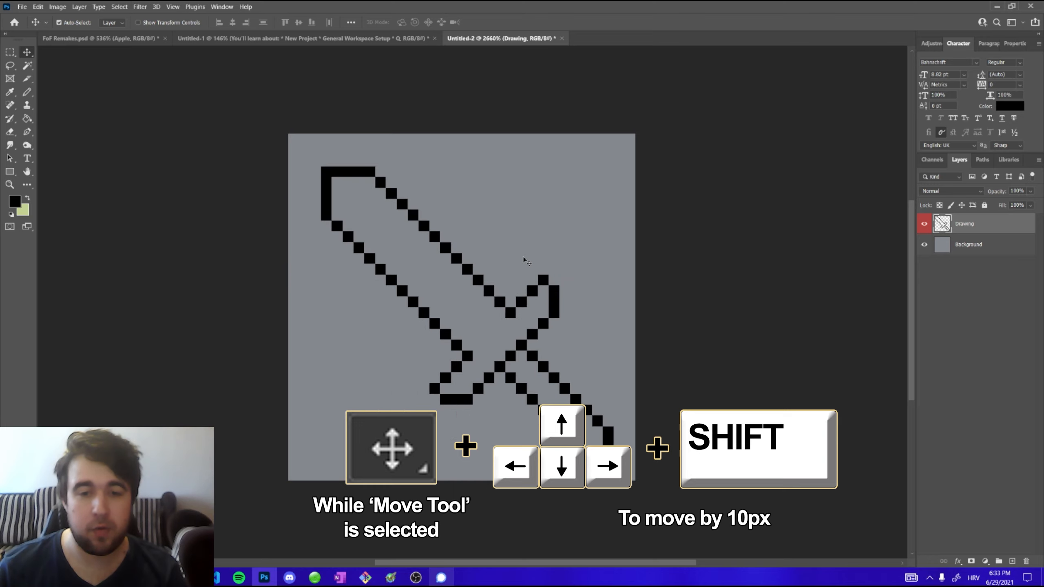
key(shift+Right)
key(shift+Left)
key(shift+Up)
key(shift+Down)
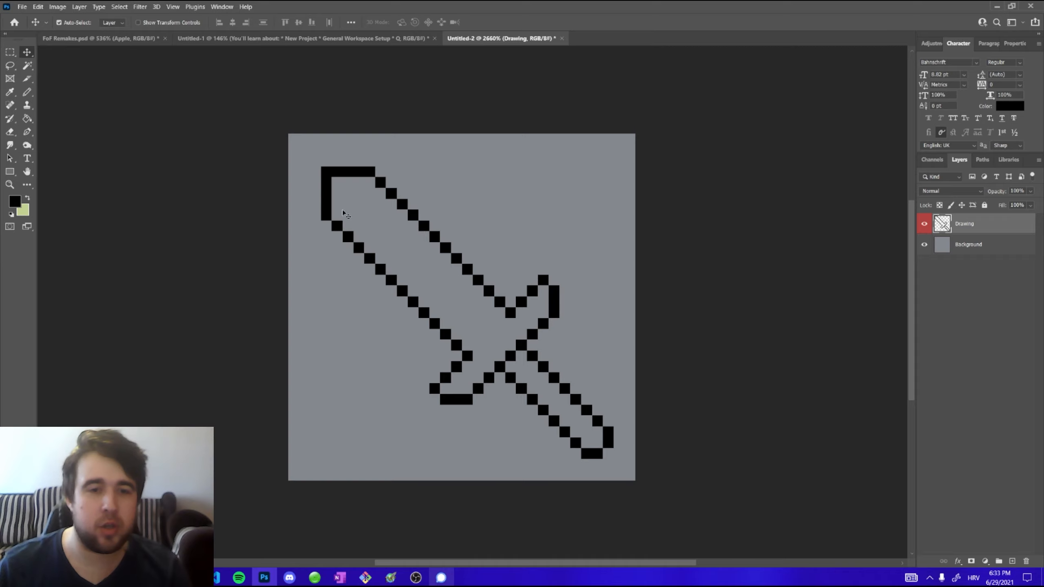
mouse_move(330, 211)
mouse_down()
mouse_move(251, 199)
mouse_move(327, 188)
mouse_move(358, 198)
mouse_move(320, 202)
mouse_up()
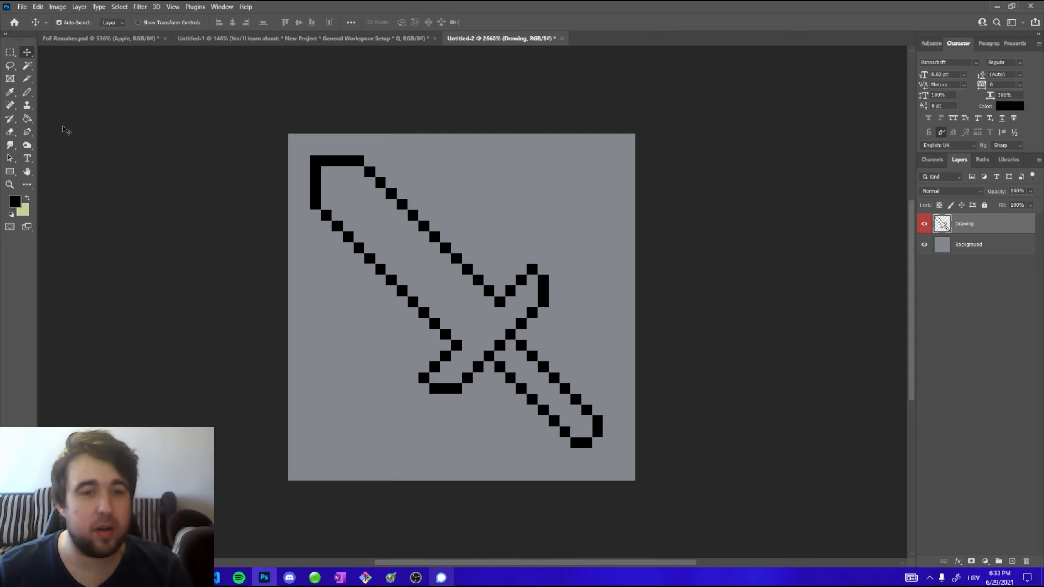
click(30, 121)
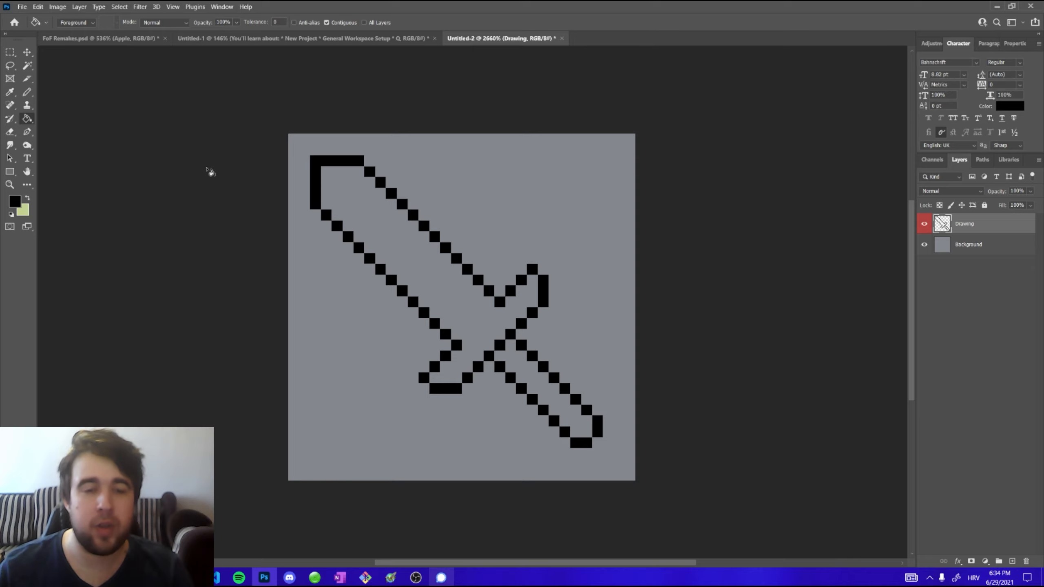
click(28, 198)
click(15, 201)
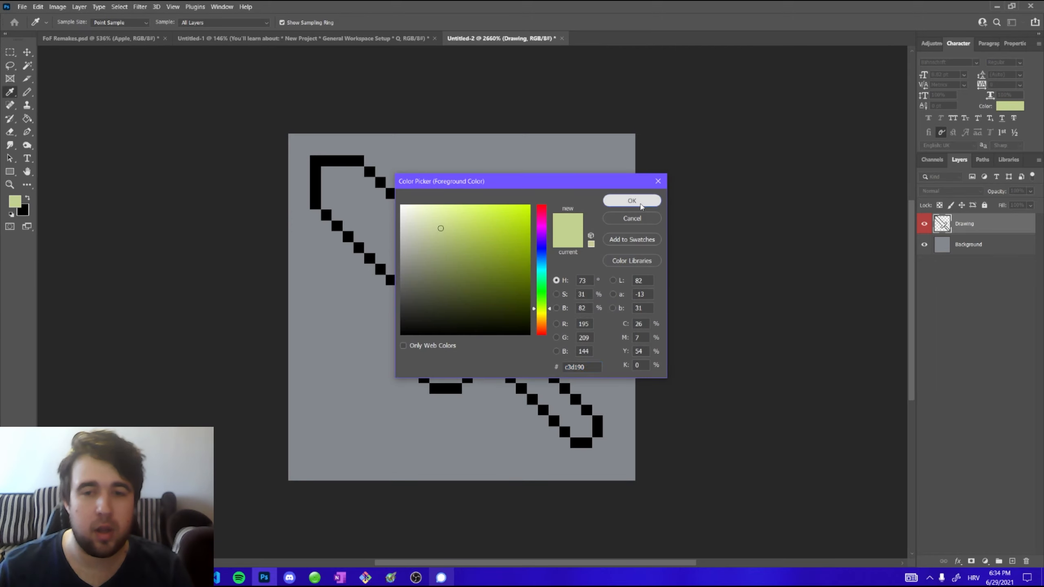
click(631, 200)
key(g)
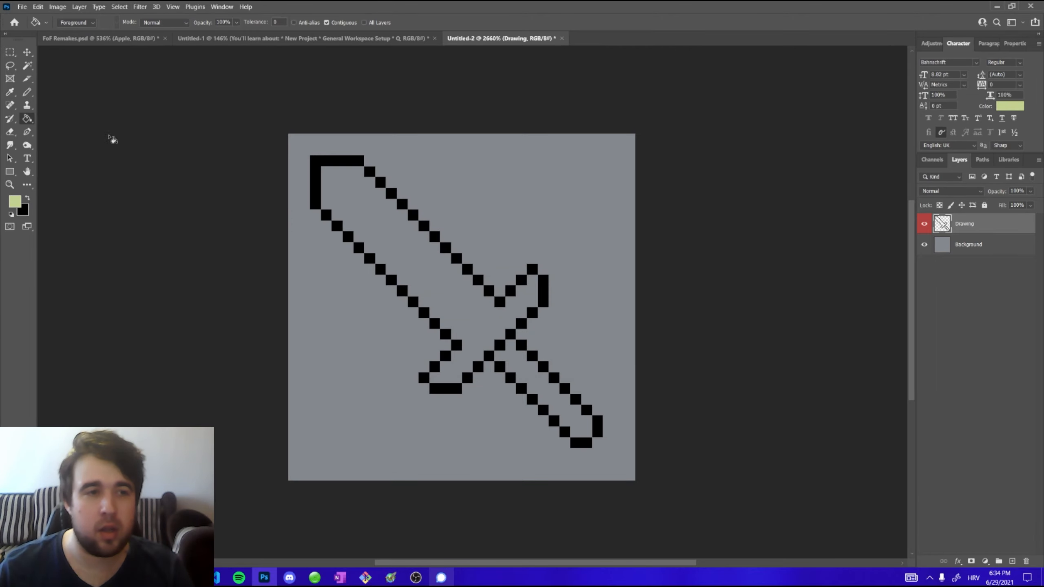
Add pencil pixels joining the blade's lower edge to the crossguard to close the blade outline
click(27, 92)
alt+click(459, 341)
click(466, 335)
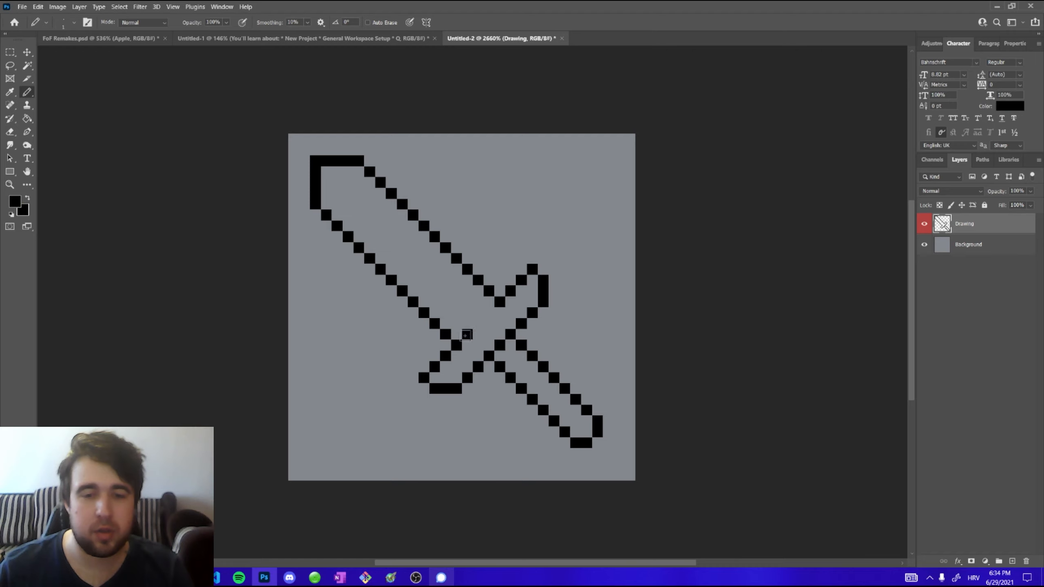
shift+click(489, 314)
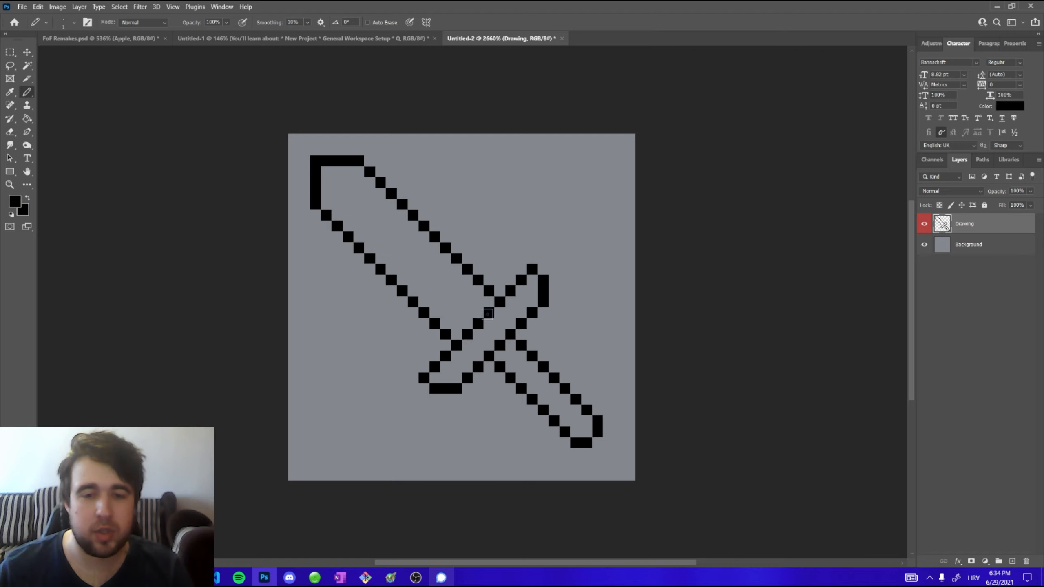
Fill the blade interior with light grey using the Paint Bucket
click(27, 119)
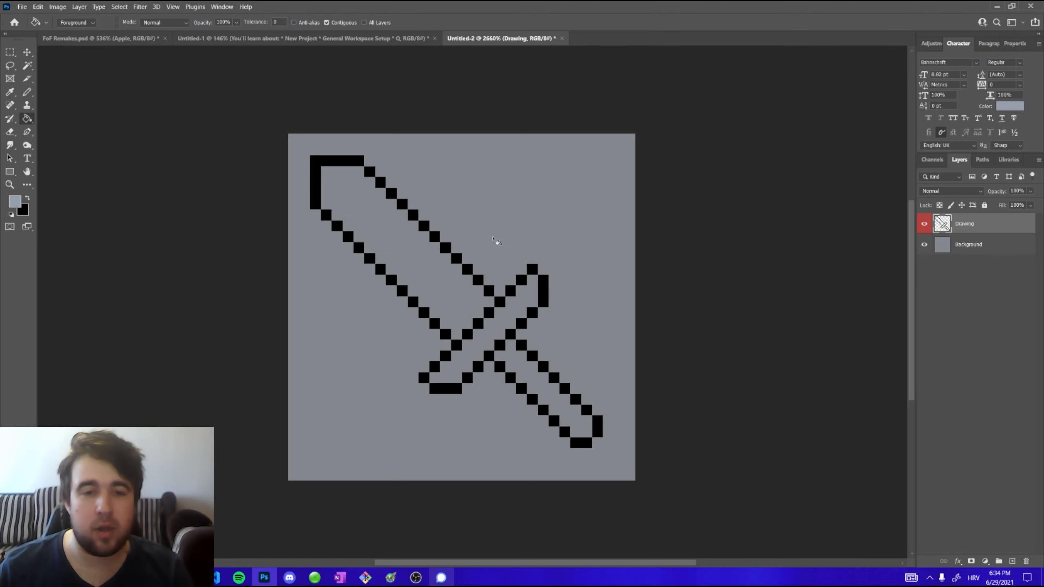
click(357, 201)
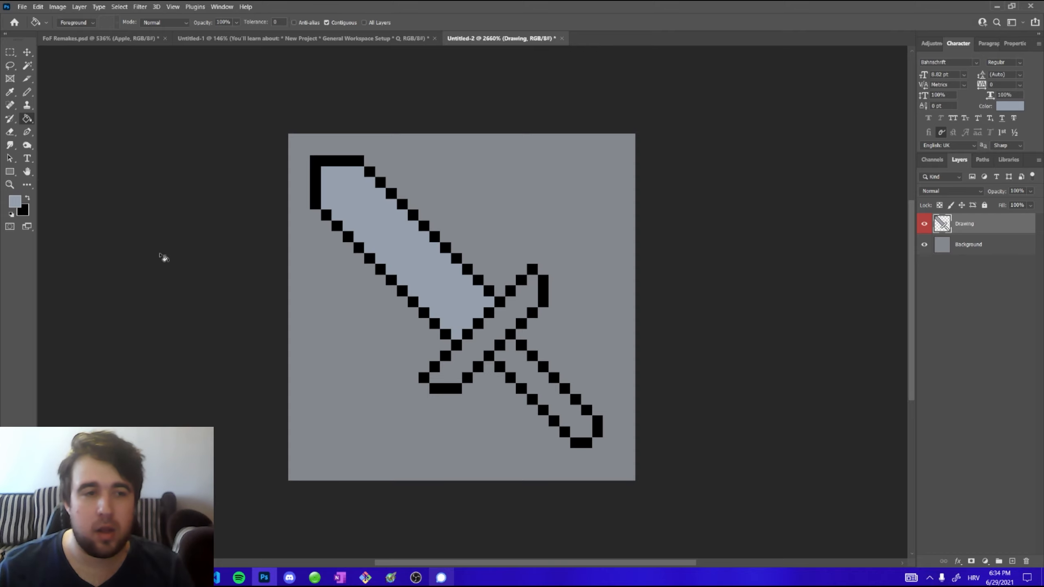
Pick a dark brown foreground colour, #523118, and fill the crossguard and handle with it
click(16, 201)
click(537, 327)
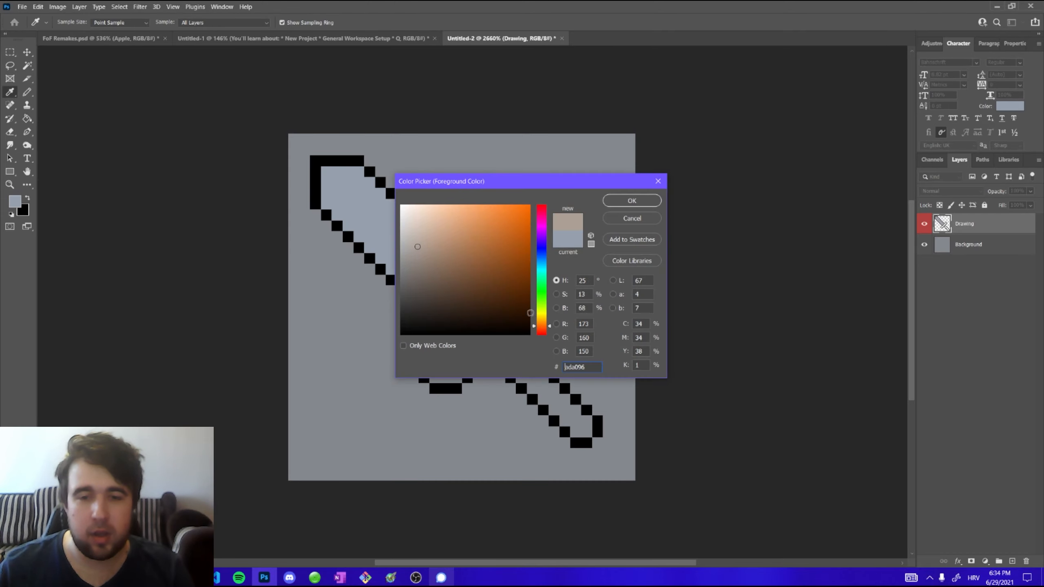
click(492, 293)
click(631, 201)
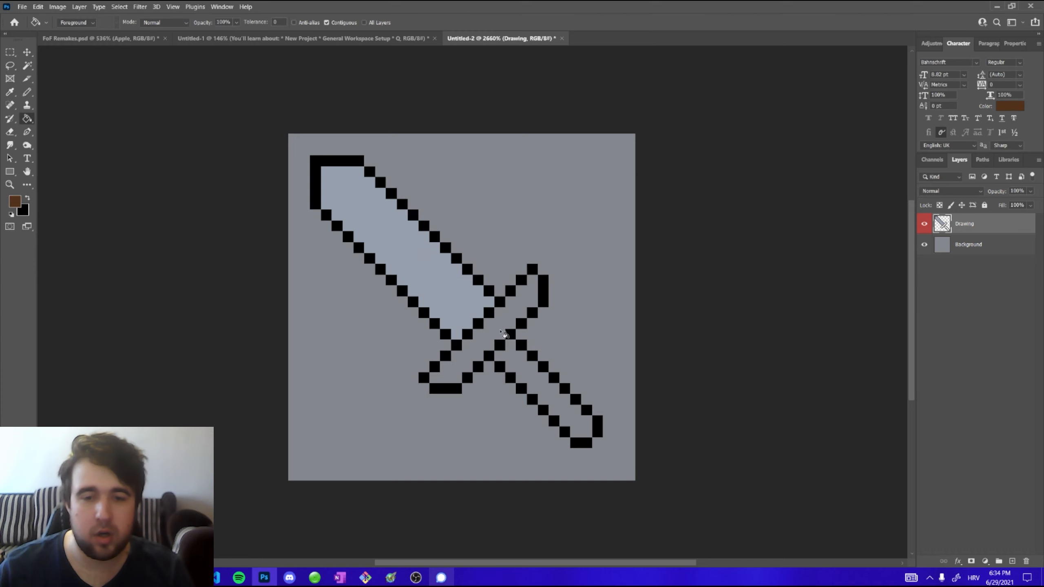
click(489, 329)
click(499, 362)
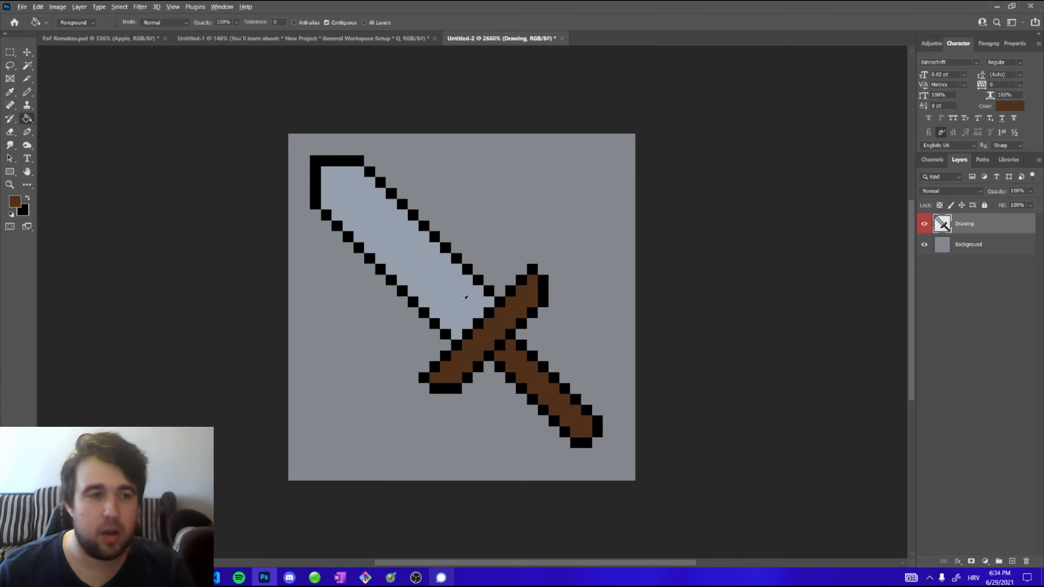
Pick a darker brown foreground colour, #3d220f, in the Color Picker
scroll(462, 302, down, 1)
scroll(462, 302, up, 1)
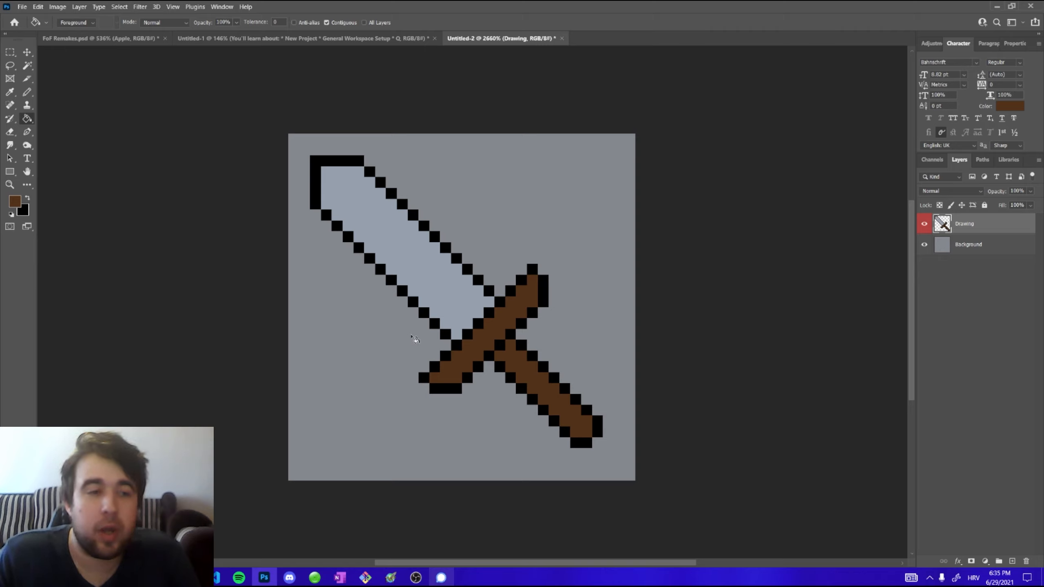
click(15, 200)
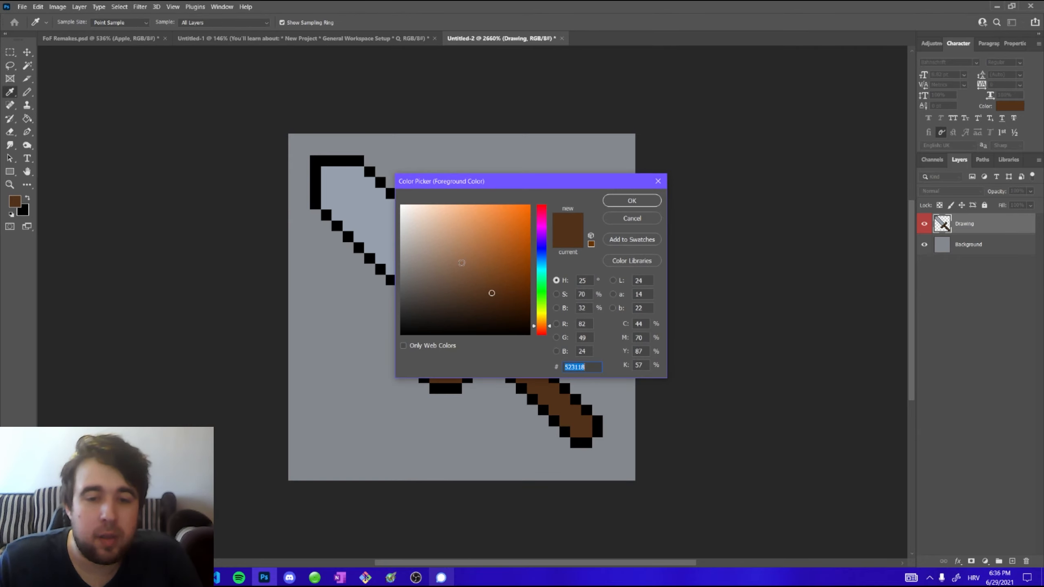
drag(485, 183, 598, 165)
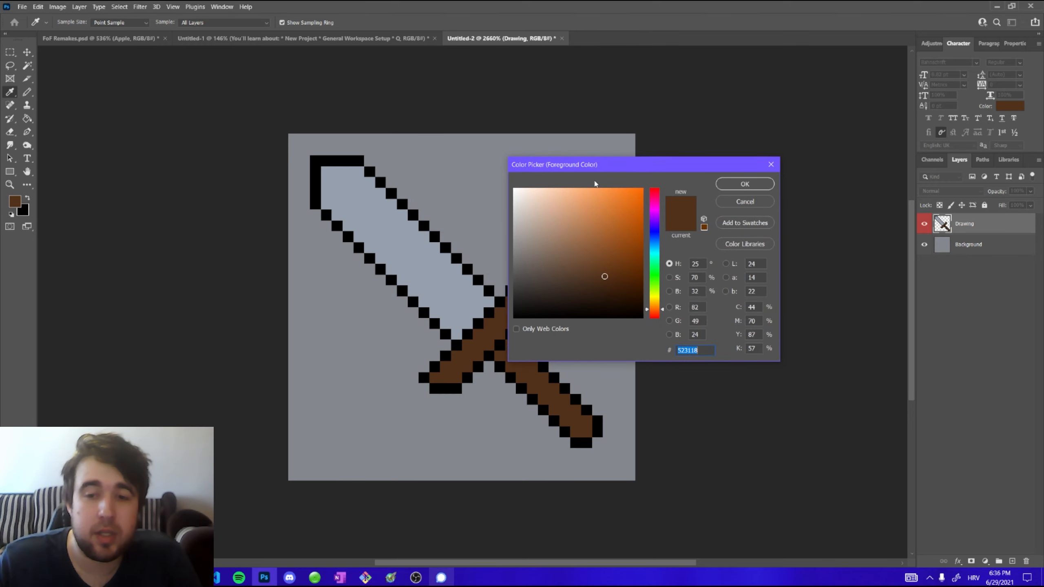
click(604, 276)
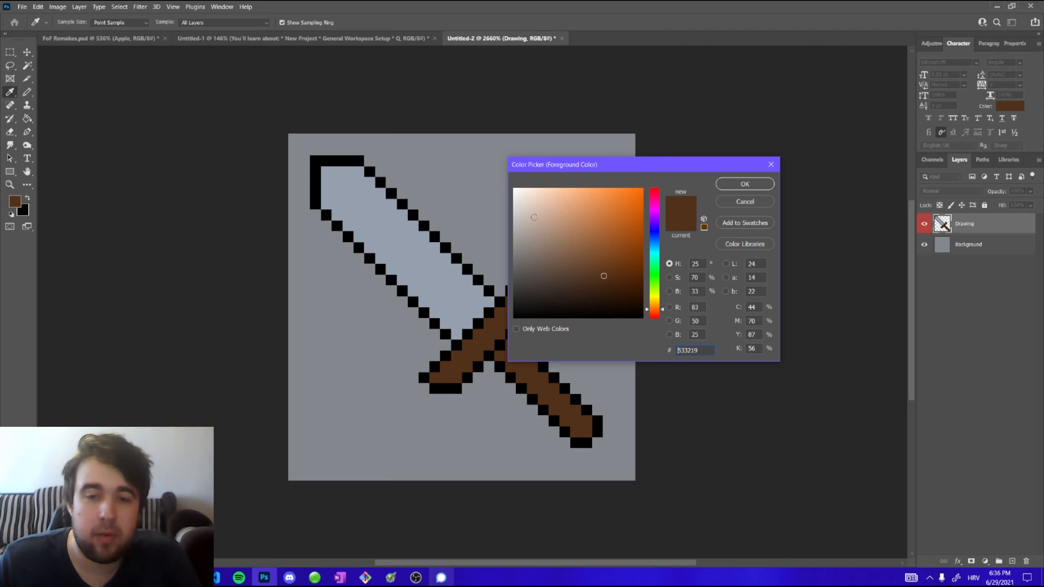
click(522, 200)
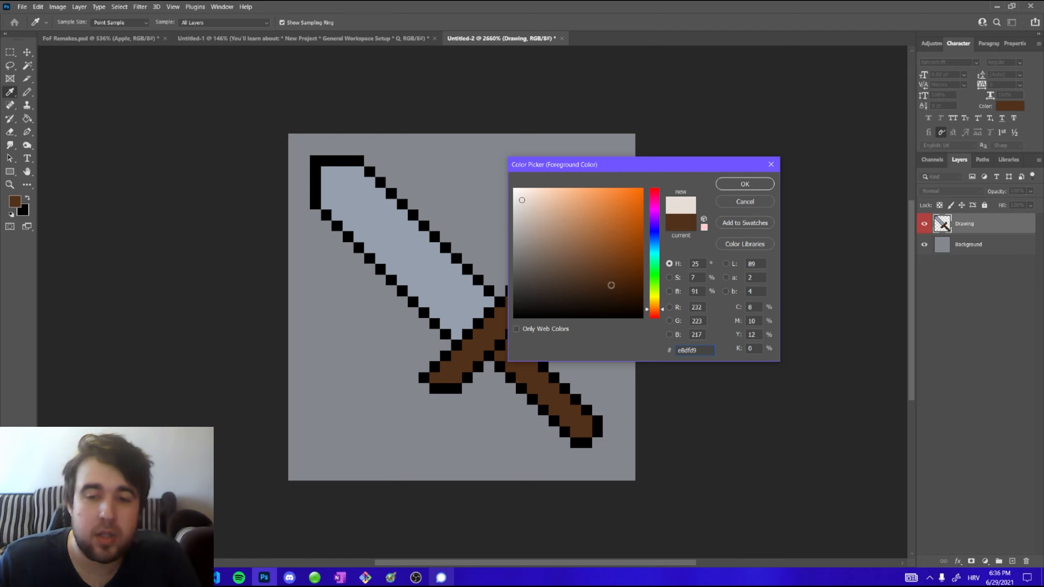
click(607, 286)
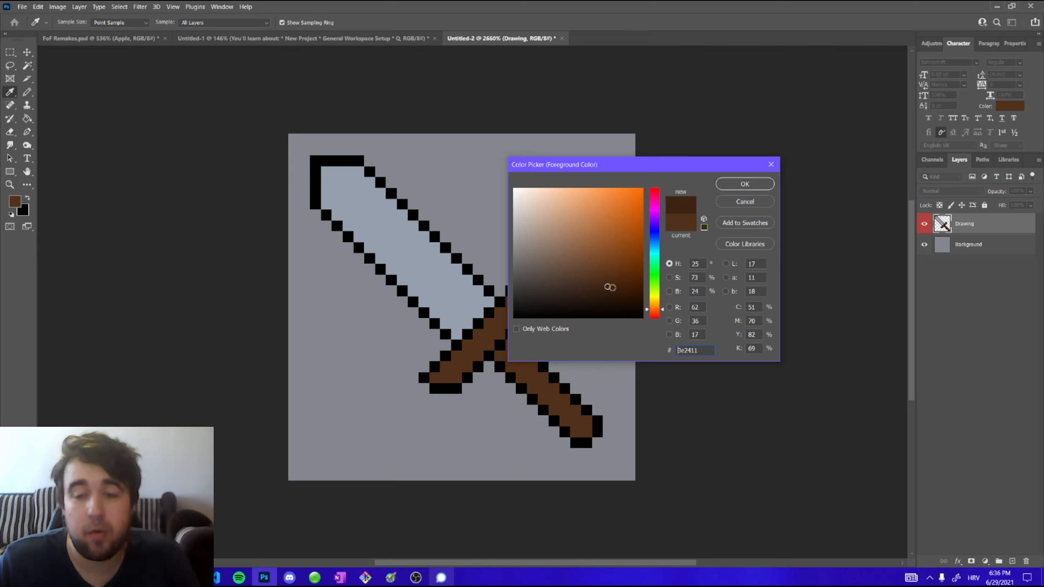
click(612, 287)
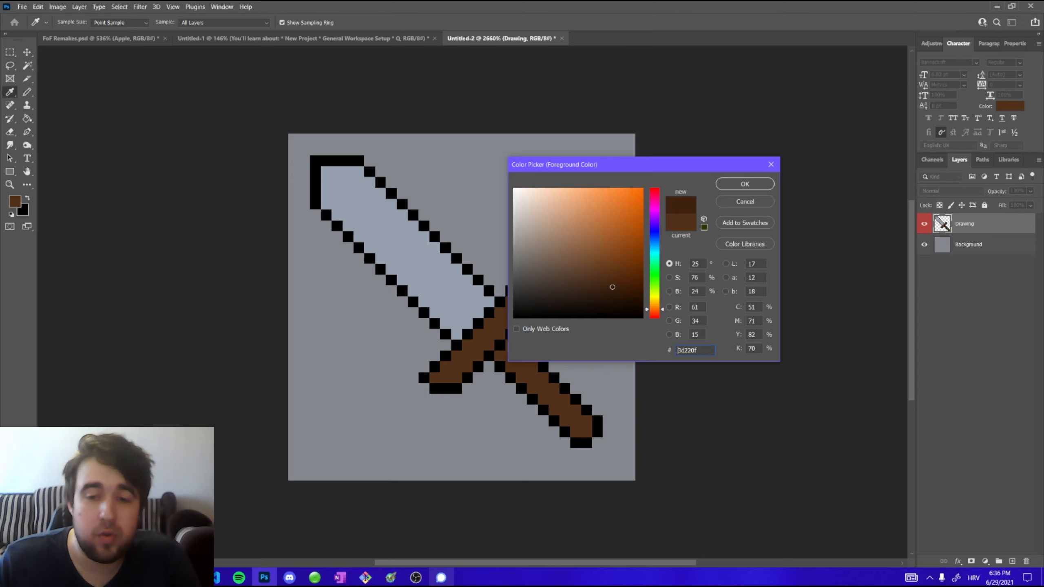
click(741, 189)
Open the Color panel's Swatches tab and try adding the foreground colour as a new swatch, cancelling the name dialog
scroll(641, 258, down, 1)
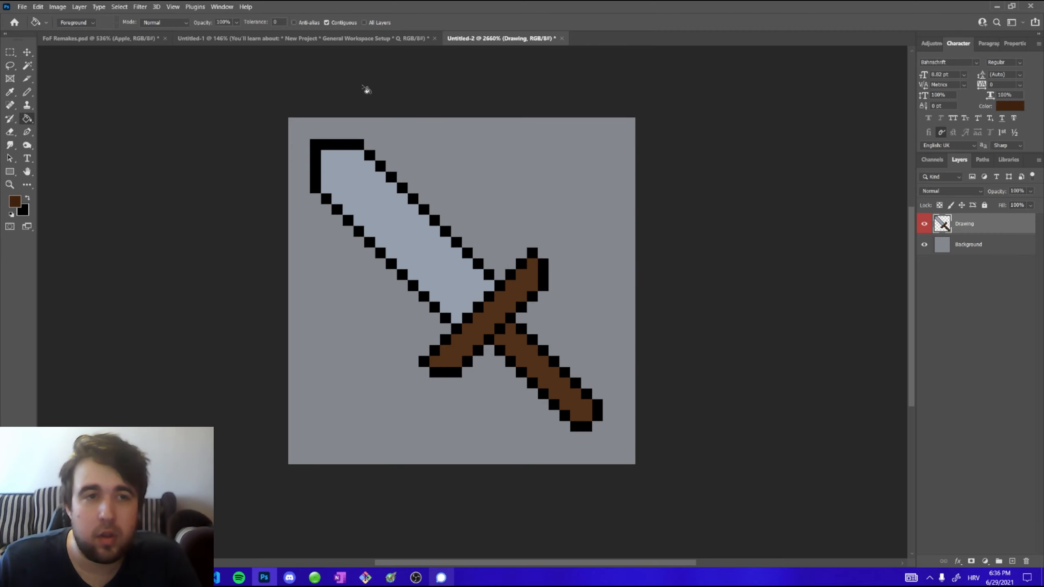
click(220, 6)
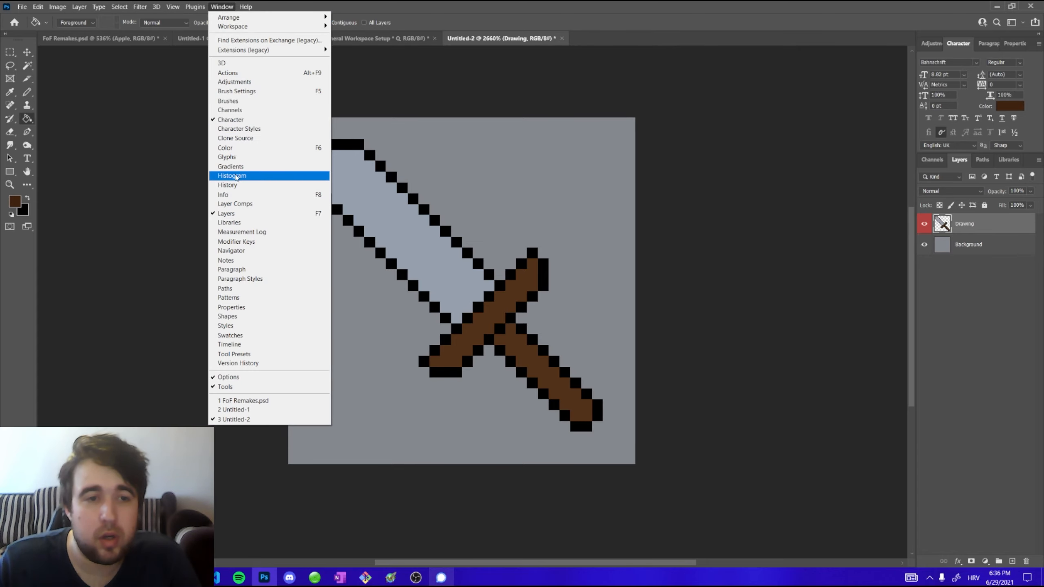
click(246, 148)
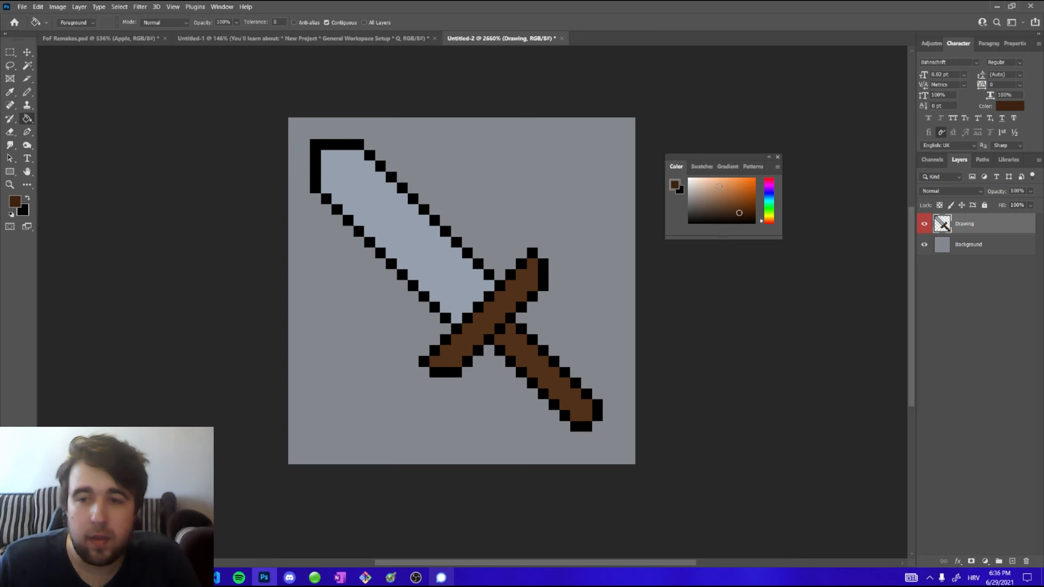
click(701, 167)
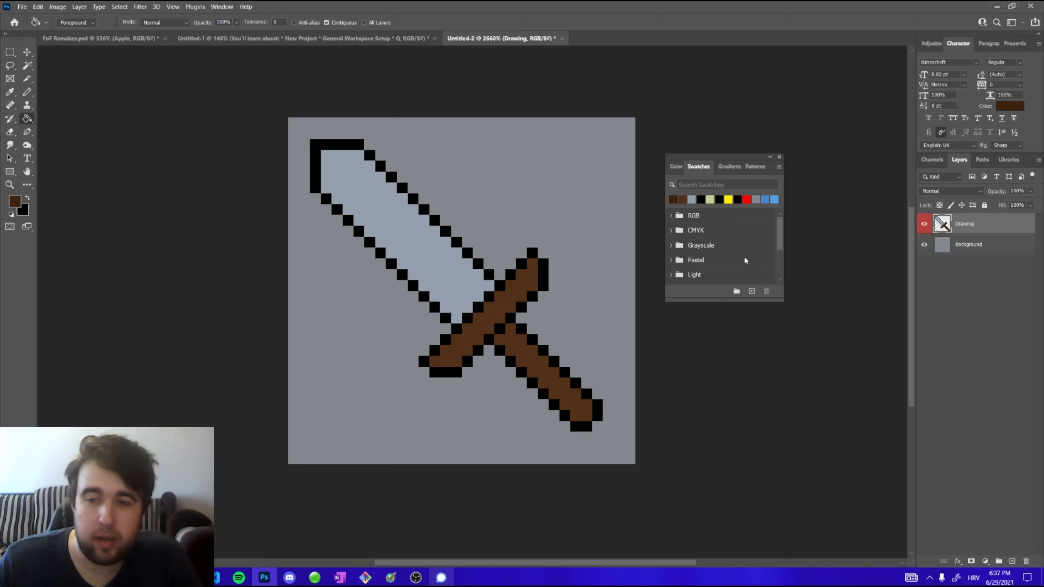
click(751, 292)
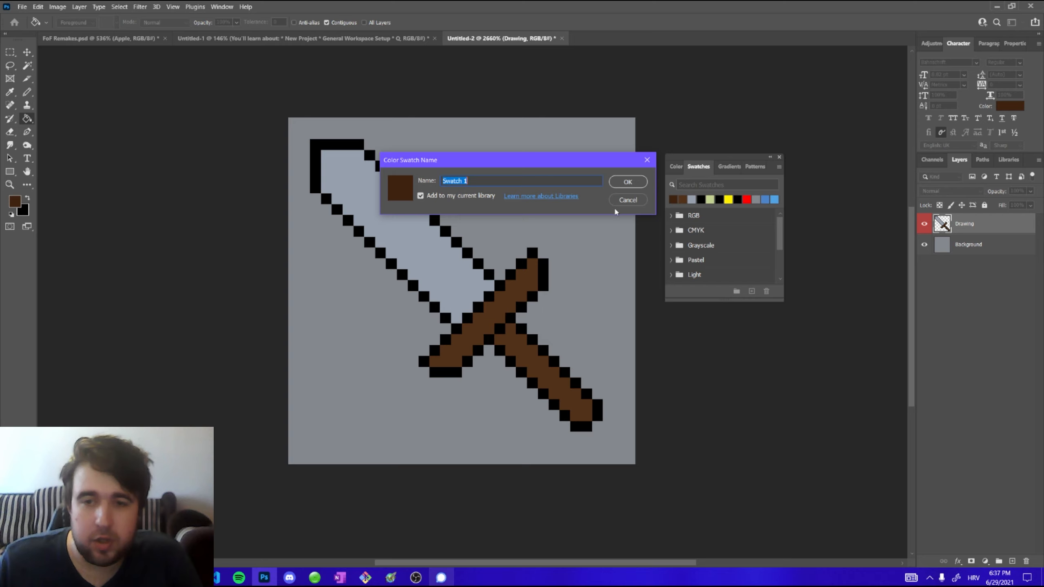
click(629, 202)
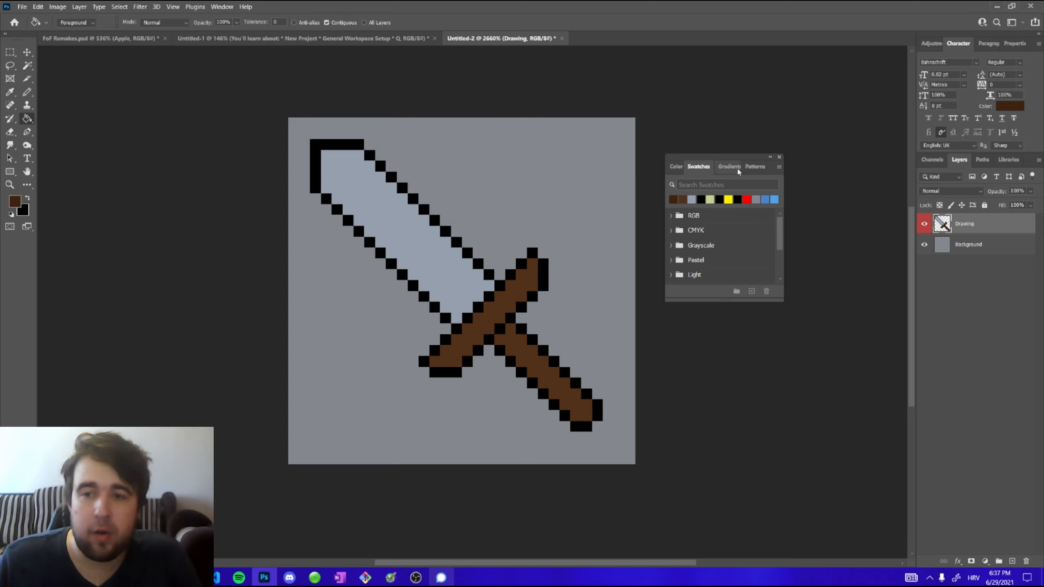
Browse the panel's Gradients, Patterns, Color and Swatches tabs, widen the panel, and close it
click(748, 168)
click(726, 167)
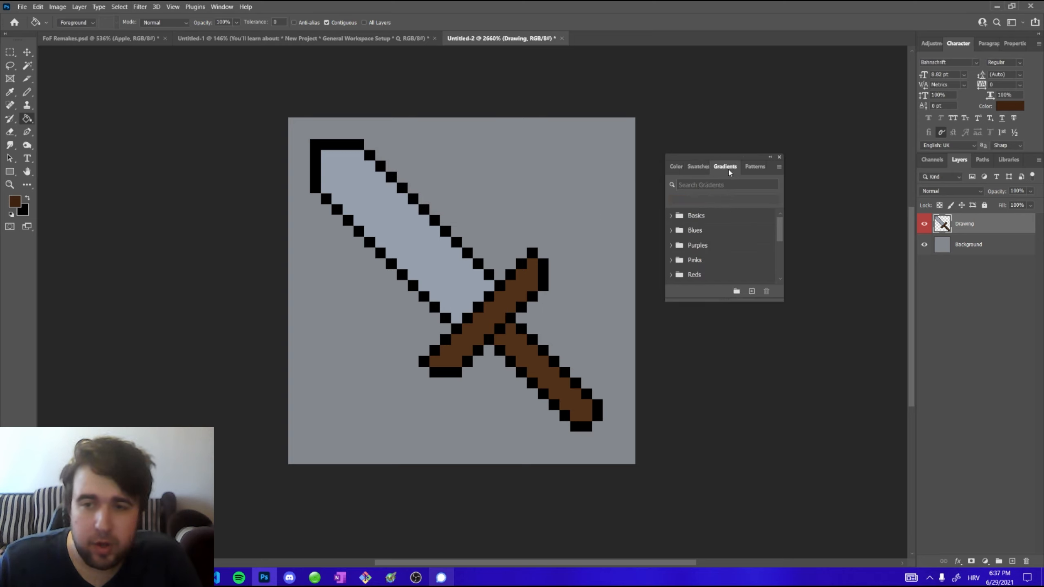
click(677, 168)
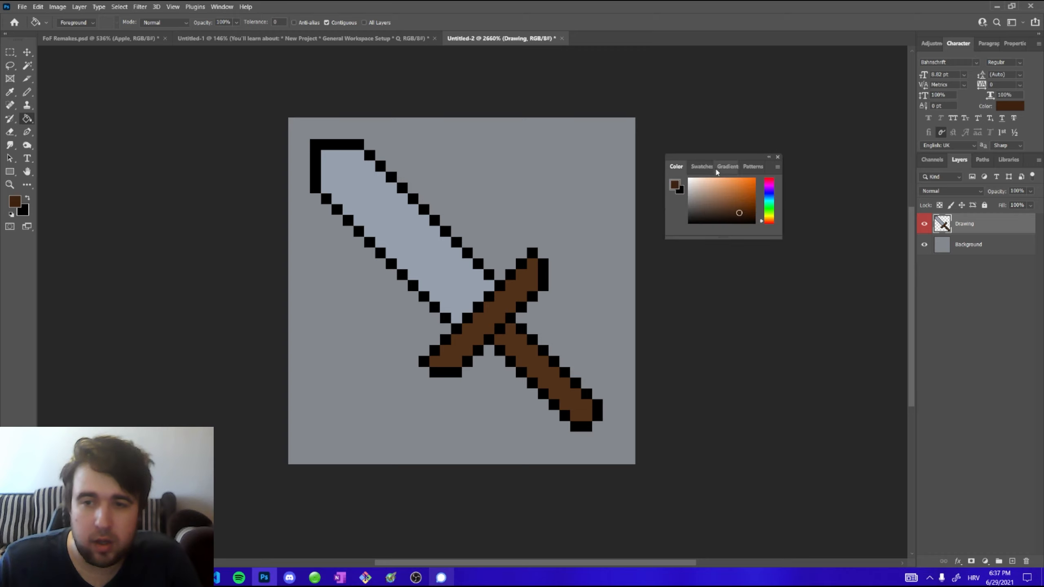
drag(783, 169, 833, 170)
click(764, 168)
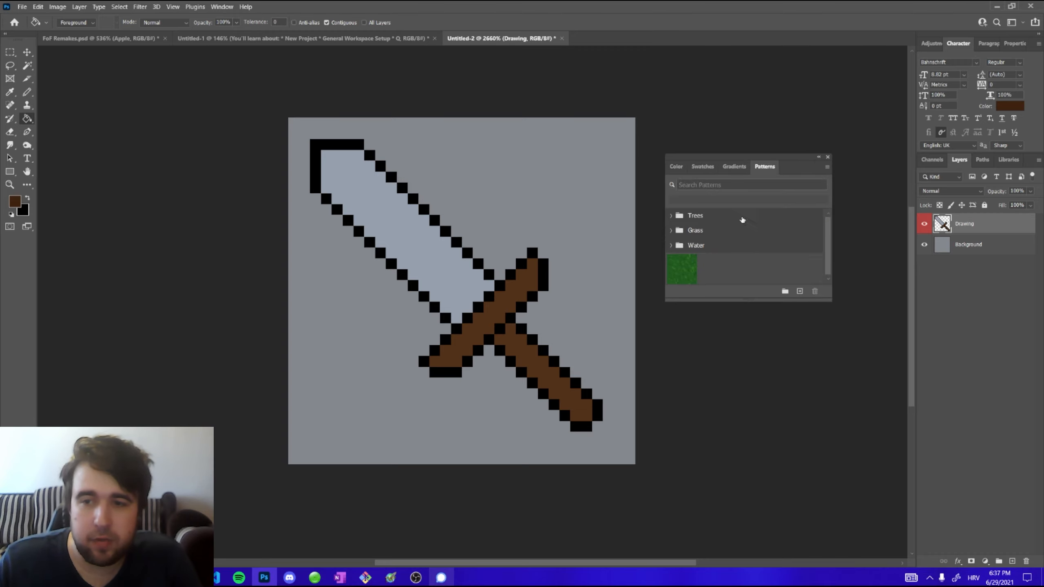
click(732, 170)
click(678, 168)
click(723, 167)
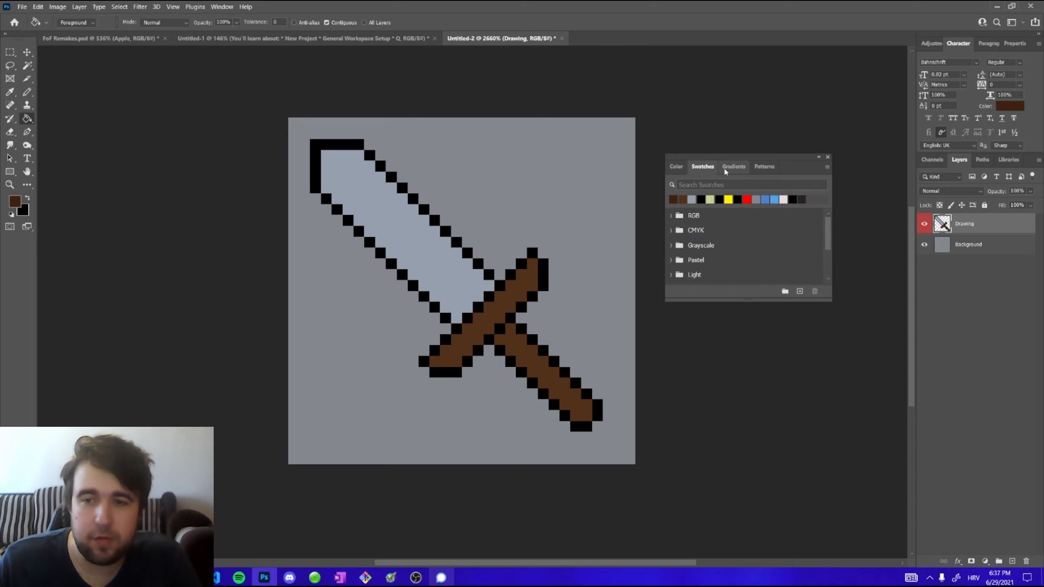
click(681, 170)
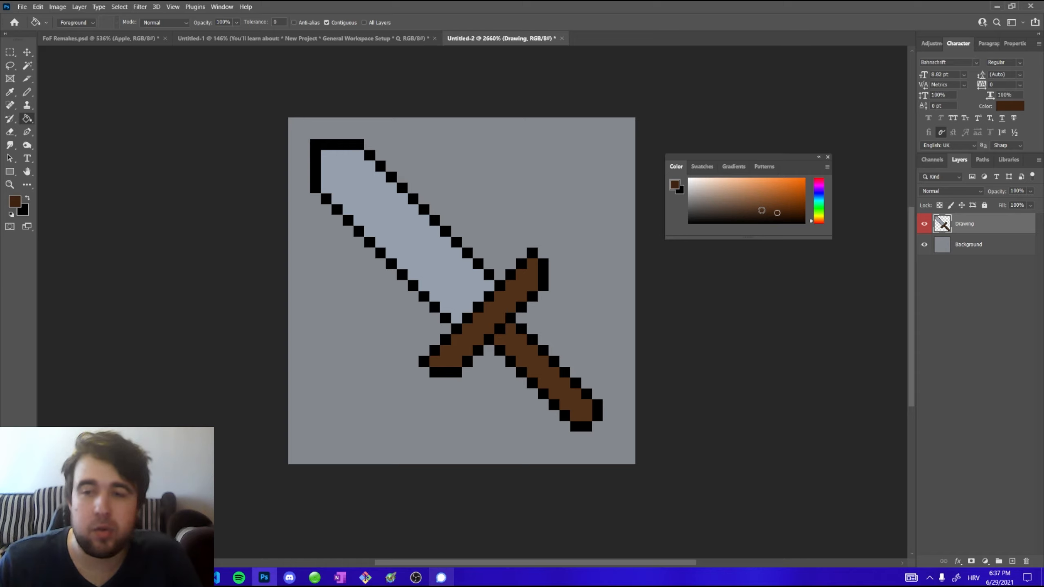
click(827, 158)
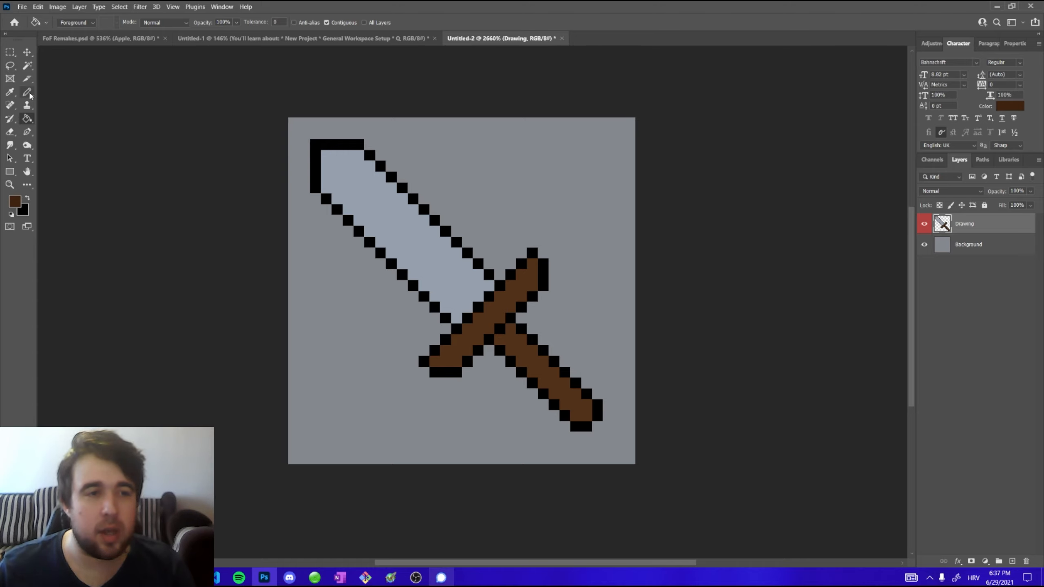
Sample colours from the sword with the Eyedropper tool, ending on the blade's light grey
click(9, 99)
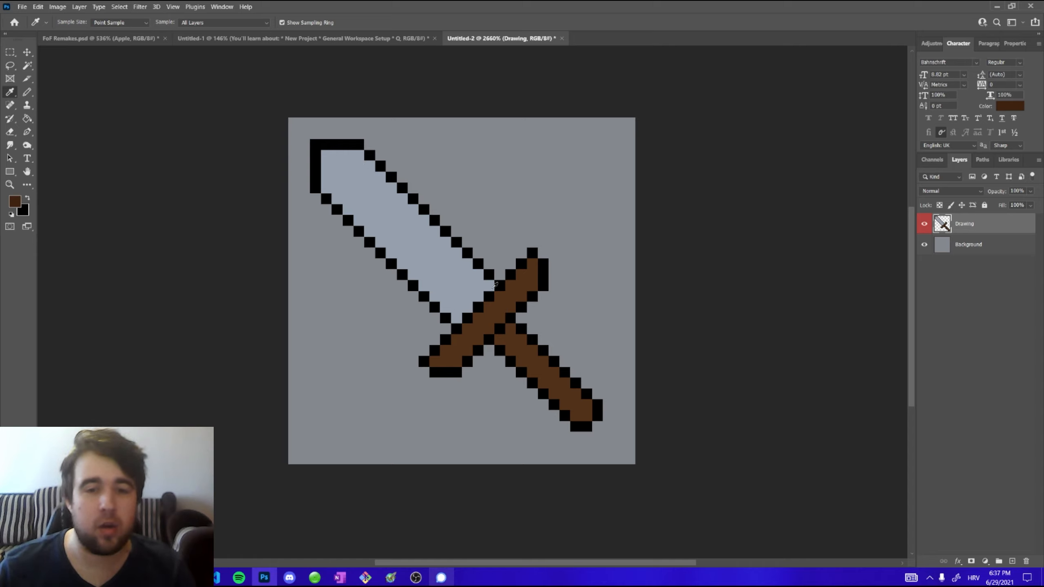
click(505, 294)
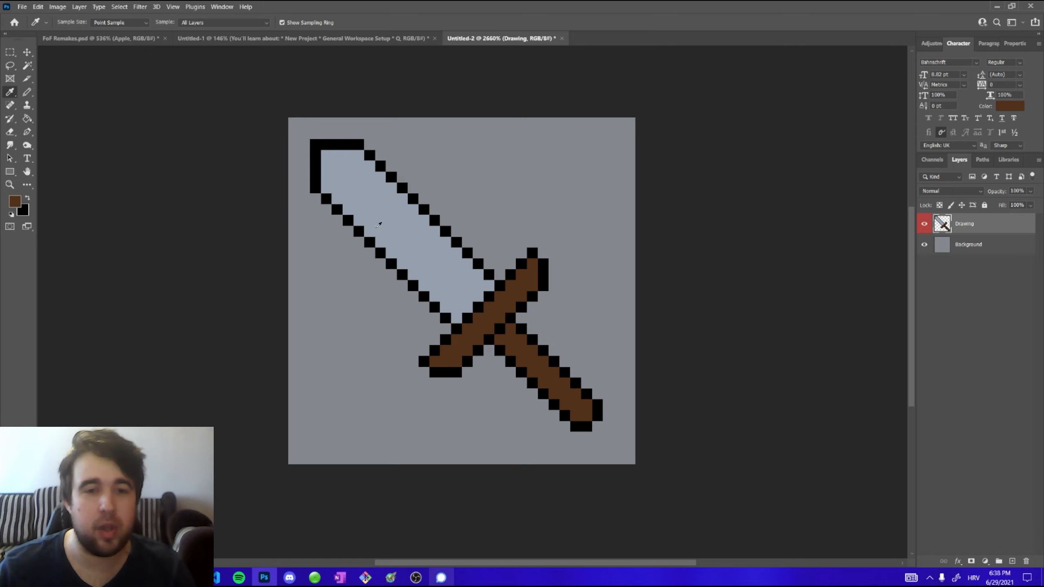
click(349, 181)
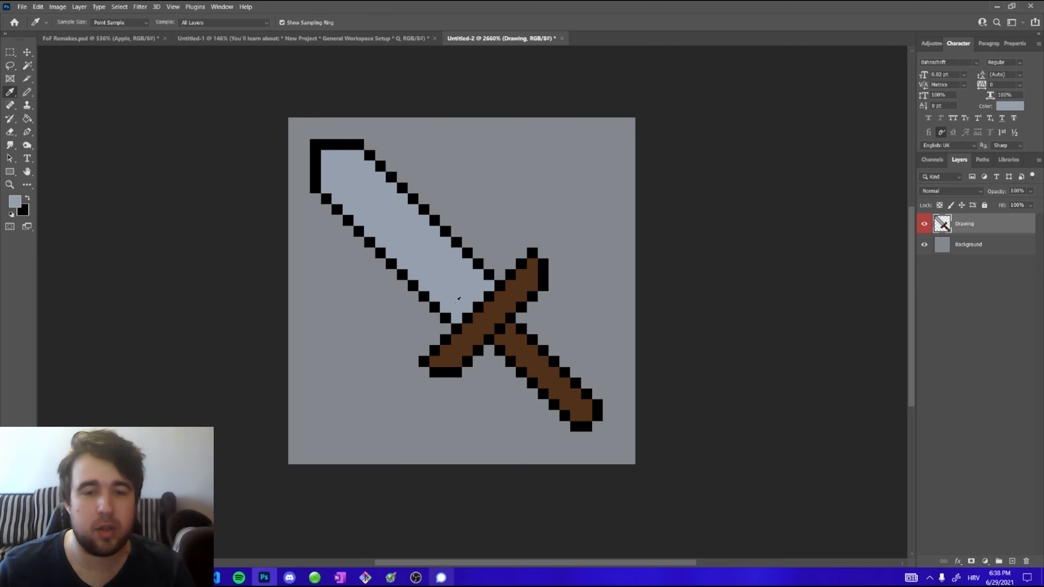
click(469, 317)
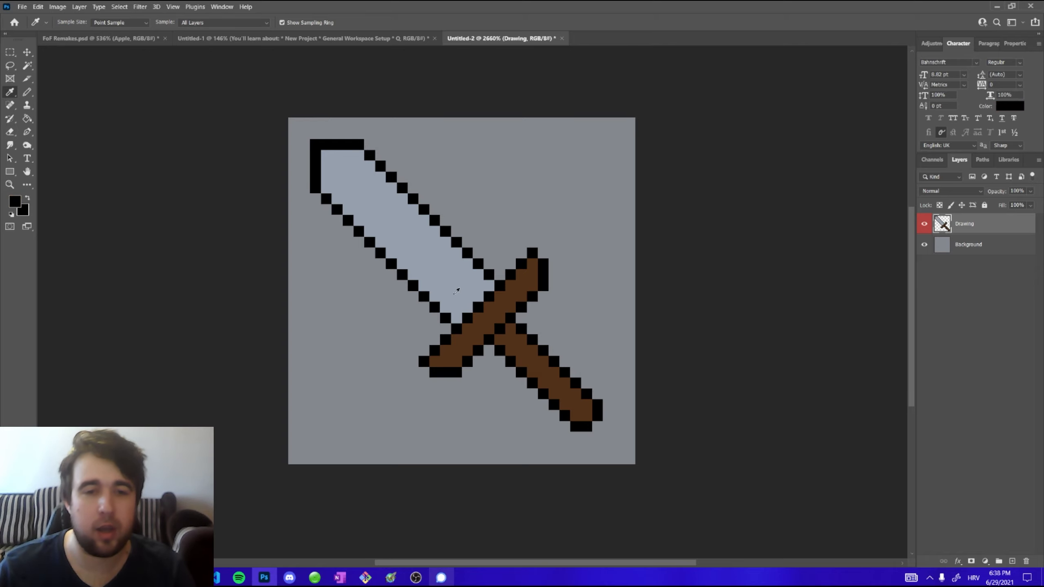
click(443, 279)
Switch to the Pencil tool and paint a grey block and a dark brown block in the canvas's empty upper-right area
right_click(27, 91)
click(61, 98)
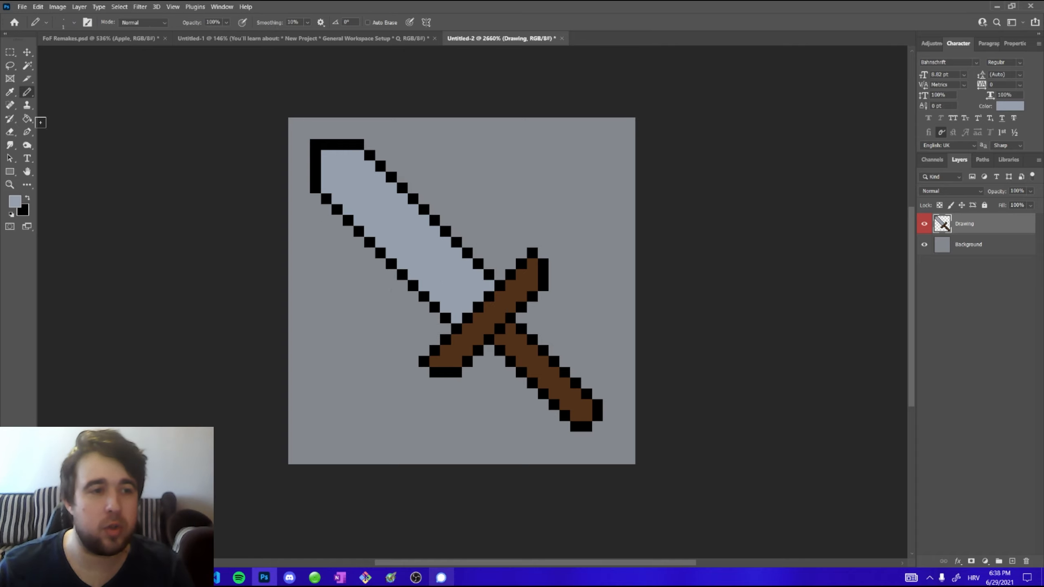
alt+right_click(404, 190)
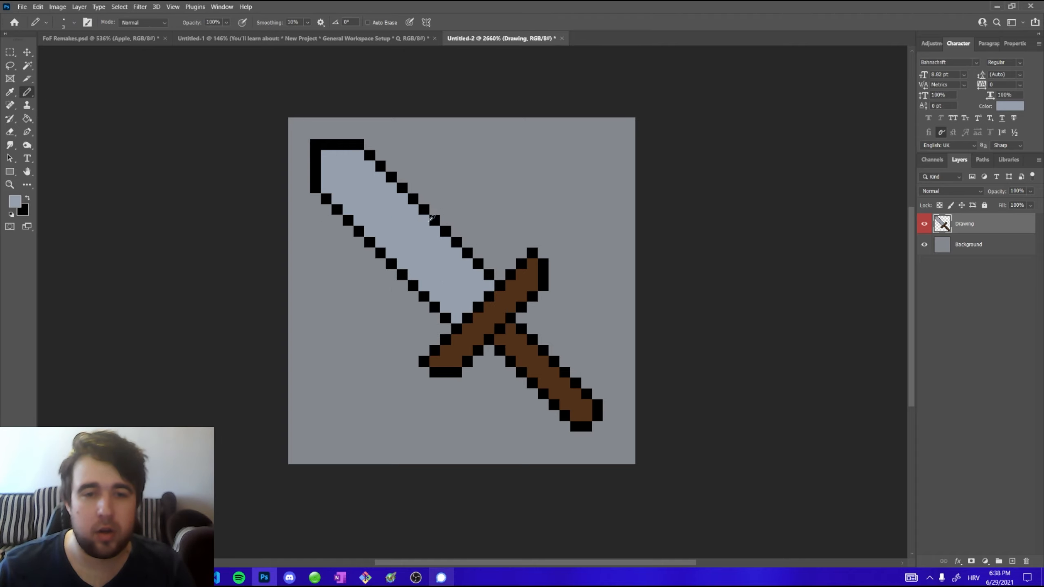
click(510, 166)
alt+click(525, 282)
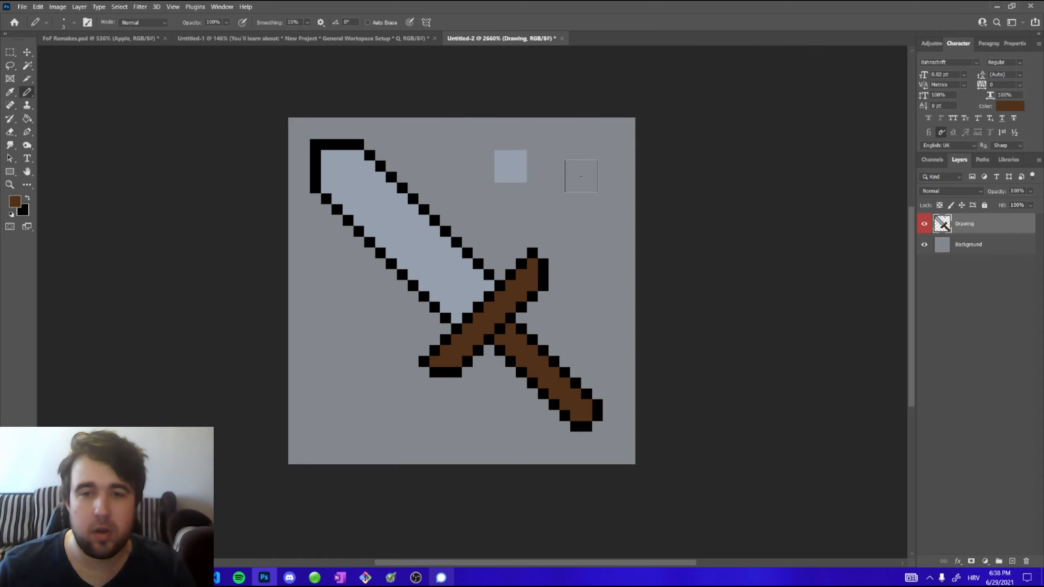
click(575, 198)
Pick a lighter grey and paint a block overlapping the grey one
click(17, 205)
click(502, 168)
click(524, 205)
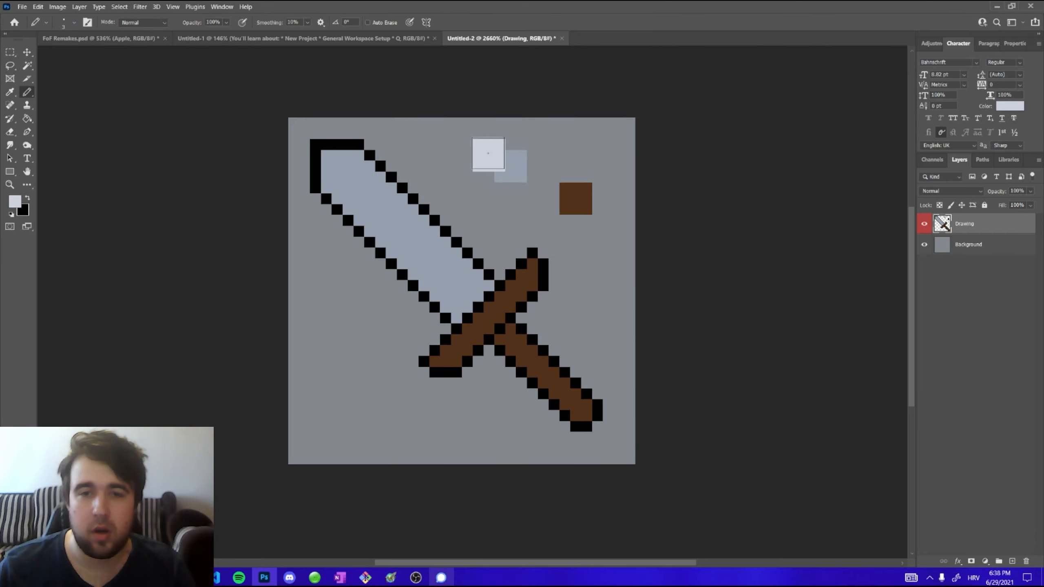
Set the foreground colour to blue-grey #4c5a70 and paint a block beside the grey ones
click(15, 201)
drag(546, 237, 555, 261)
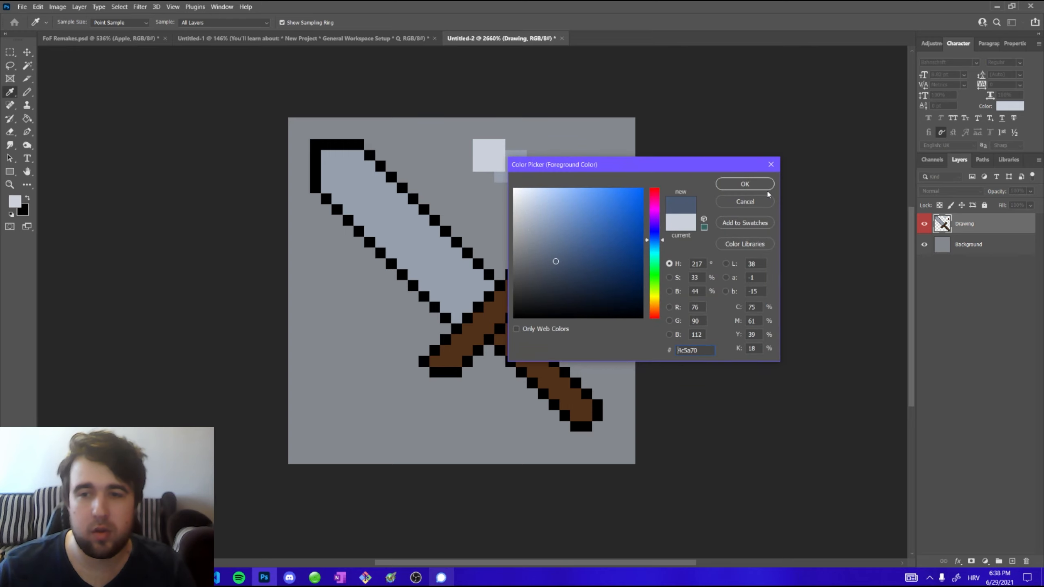
click(765, 188)
click(543, 156)
Set the foreground colour to medium brown #7c4f2e and paint a block below the blue-grey one
click(14, 201)
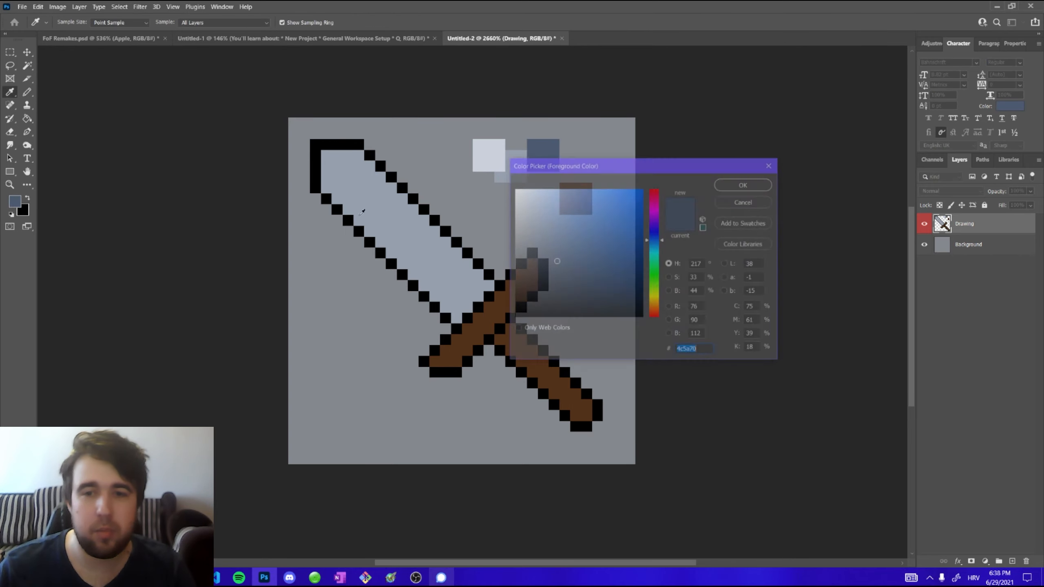
drag(616, 163, 738, 192)
click(569, 195)
click(715, 282)
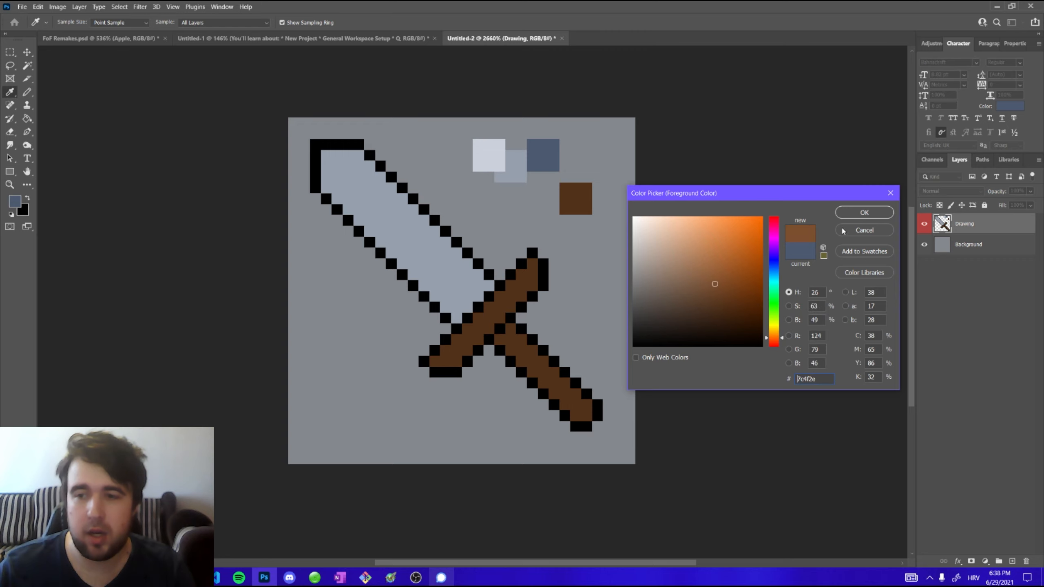
key(Return)
click(543, 188)
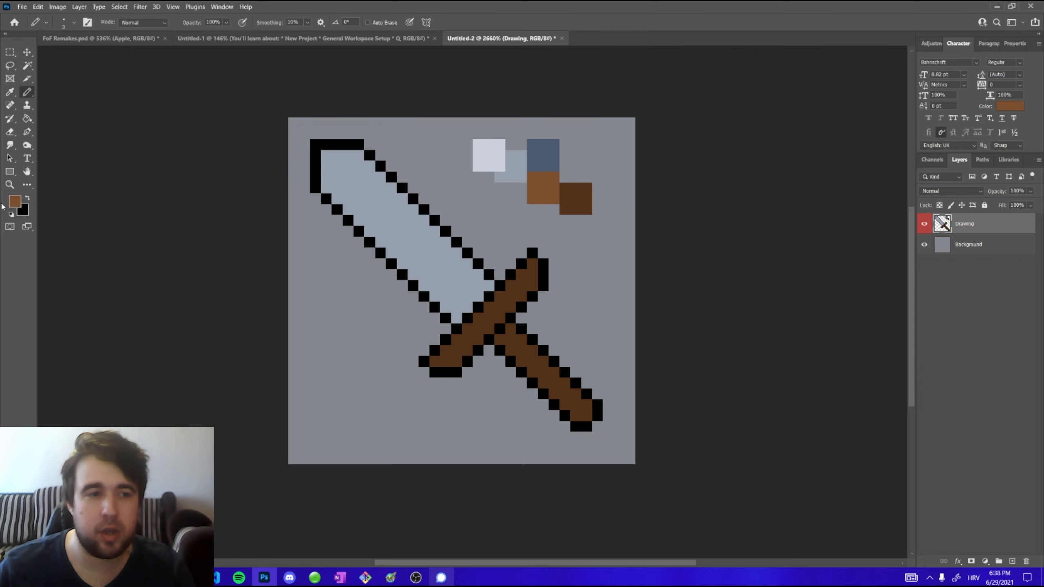
Set the foreground colour to very dark brown #341d0c and paint a block diagonally below the dark brown one
click(15, 202)
click(575, 198)
click(732, 321)
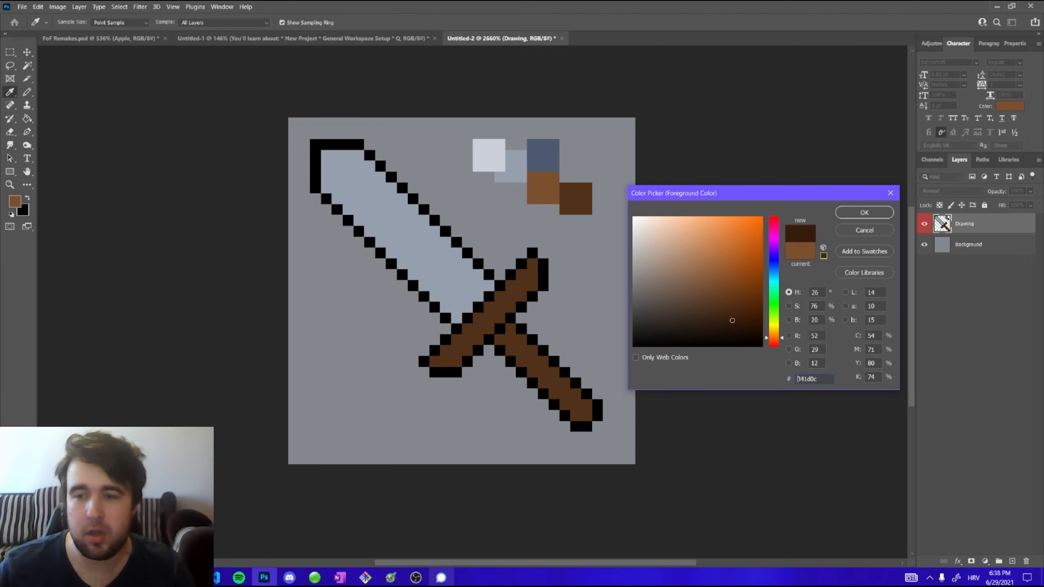
click(859, 214)
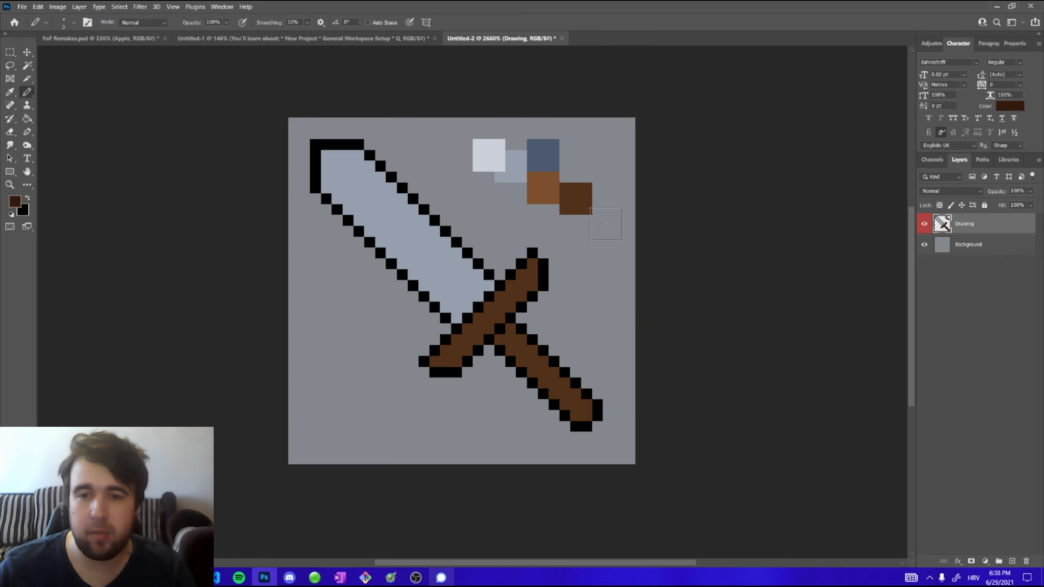
click(607, 221)
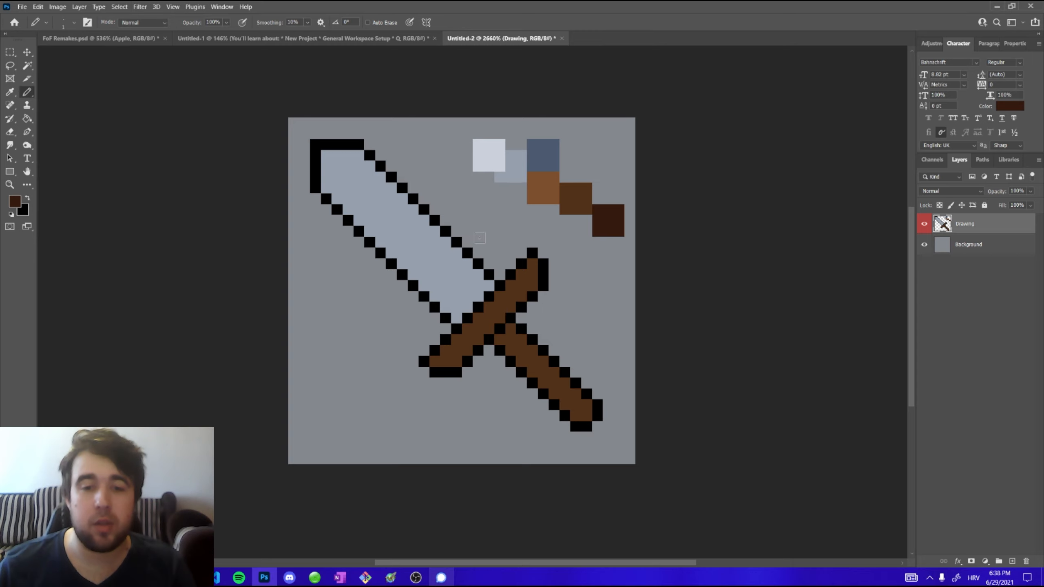
key(alt)
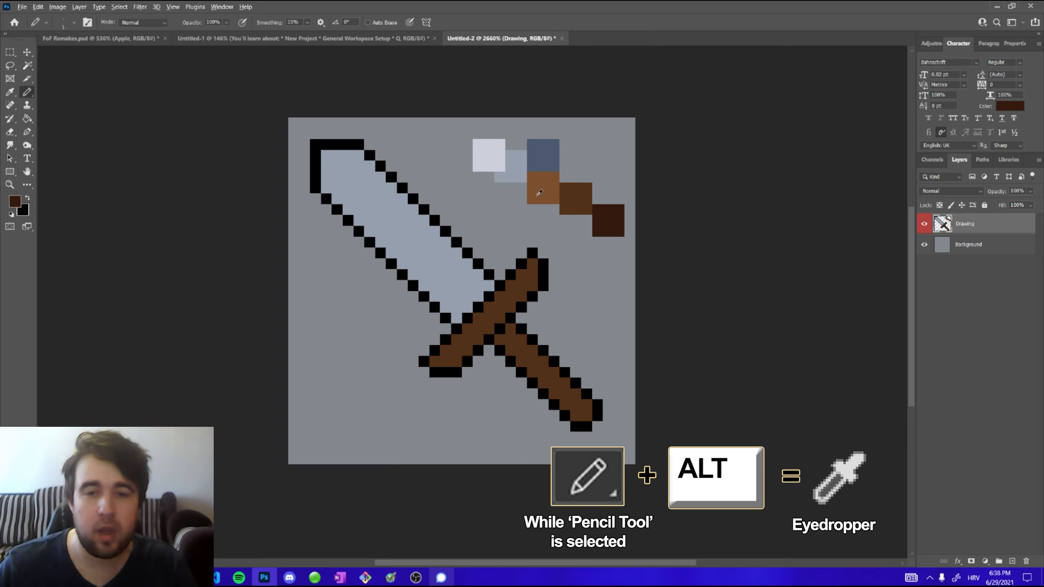
Sample palette colours with the pencil's eyedropper and paint test pixels onto the palette, then undo them
click(551, 186)
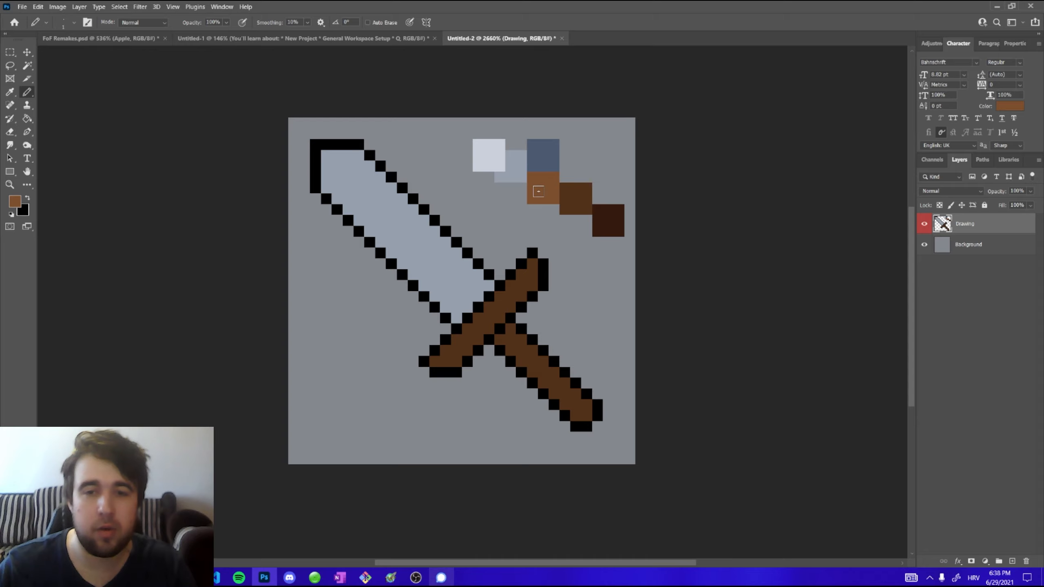
alt+click(540, 154)
alt+click(539, 154)
alt+click(519, 155)
alt+click(499, 162)
click(510, 177)
click(543, 188)
click(587, 210)
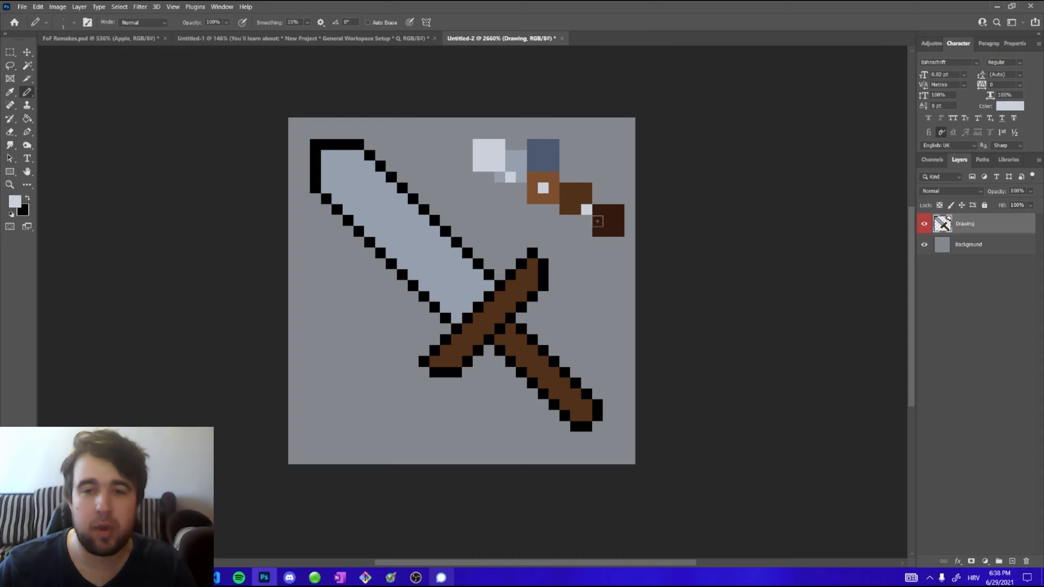
key(ctrl+z)
key(ctrl+z)
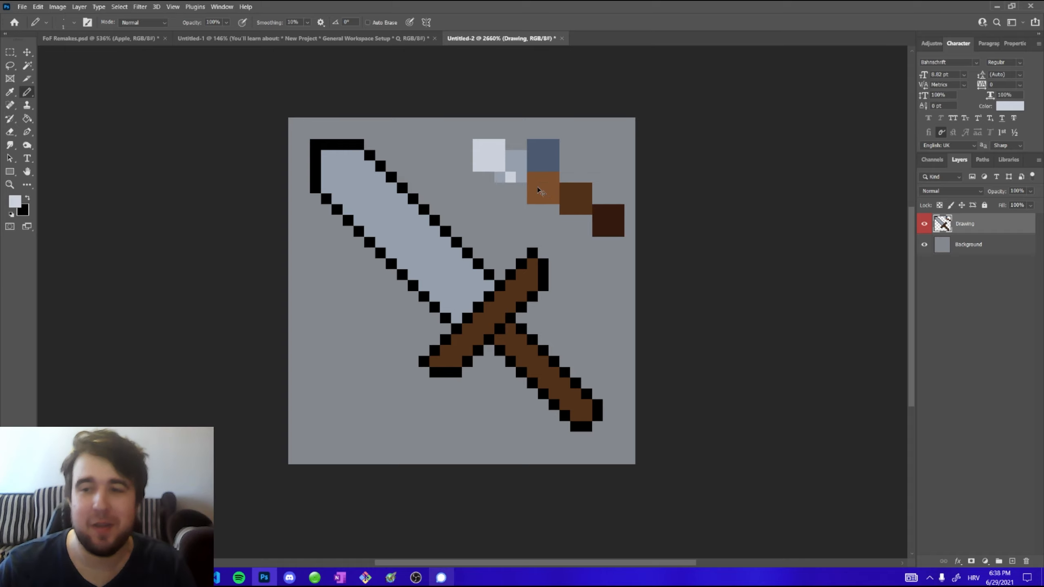
key(ctrl+z)
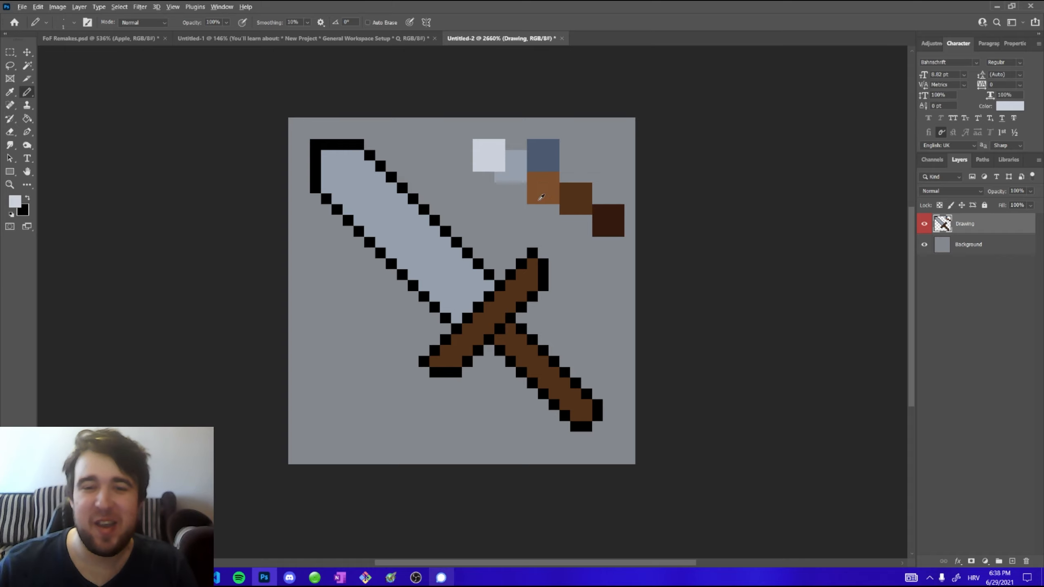
alt+click(569, 198)
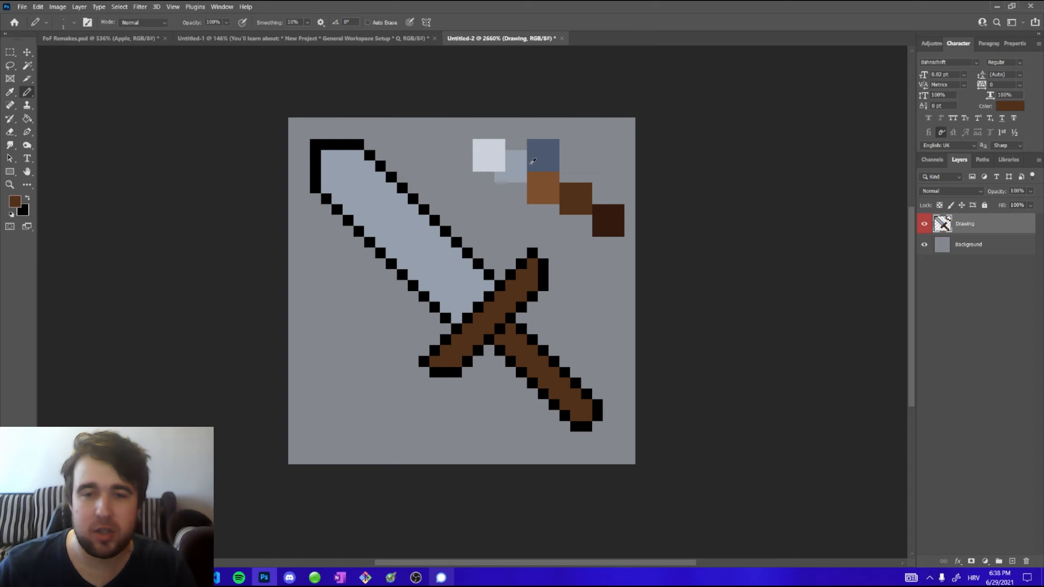
alt+click(516, 168)
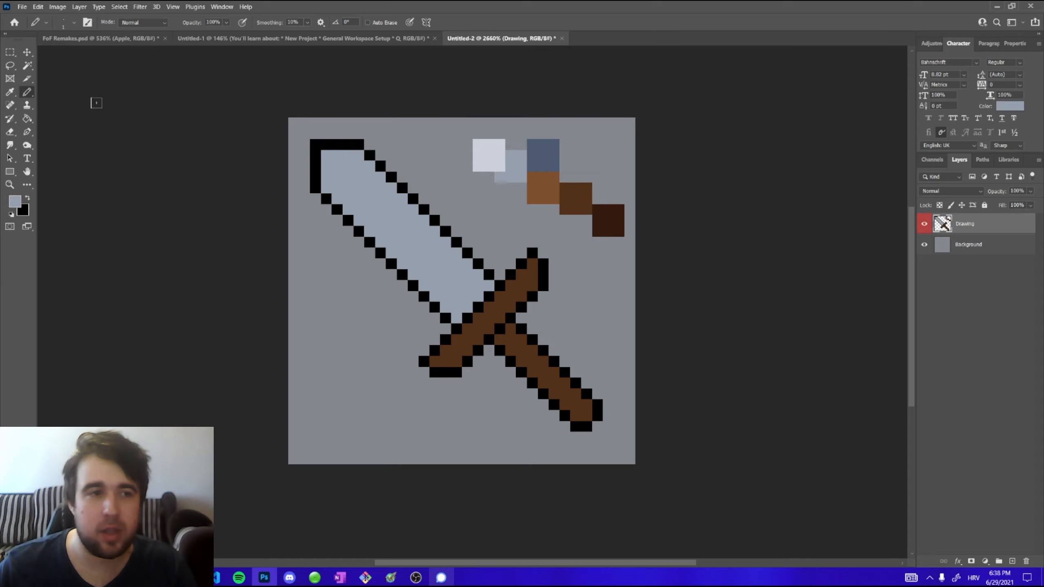
Lasso around the palette colour blocks and cut them onto a new layer
click(10, 65)
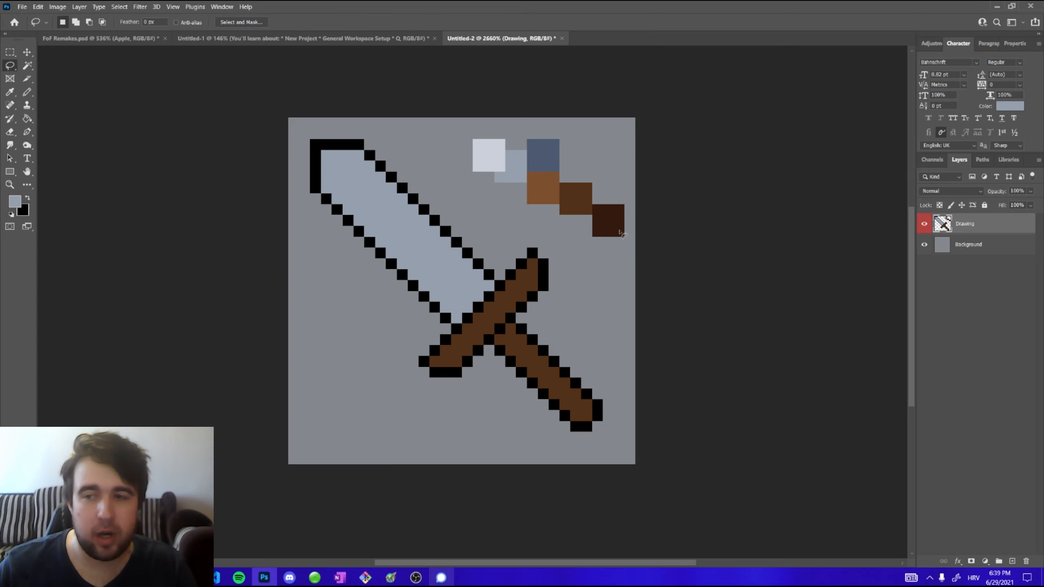
click(926, 227)
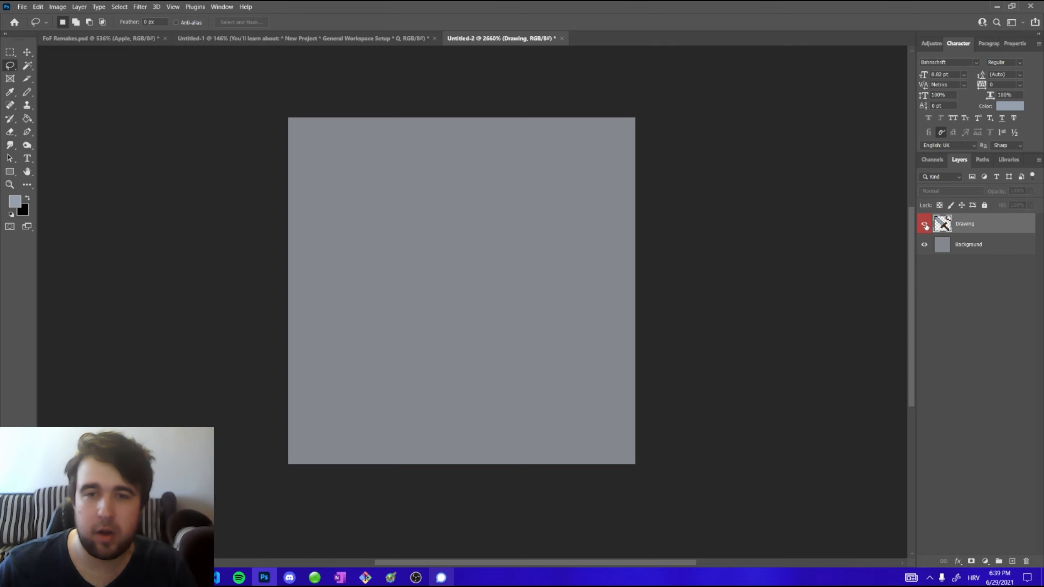
click(926, 227)
click(926, 227)
click(926, 226)
click(925, 226)
click(926, 227)
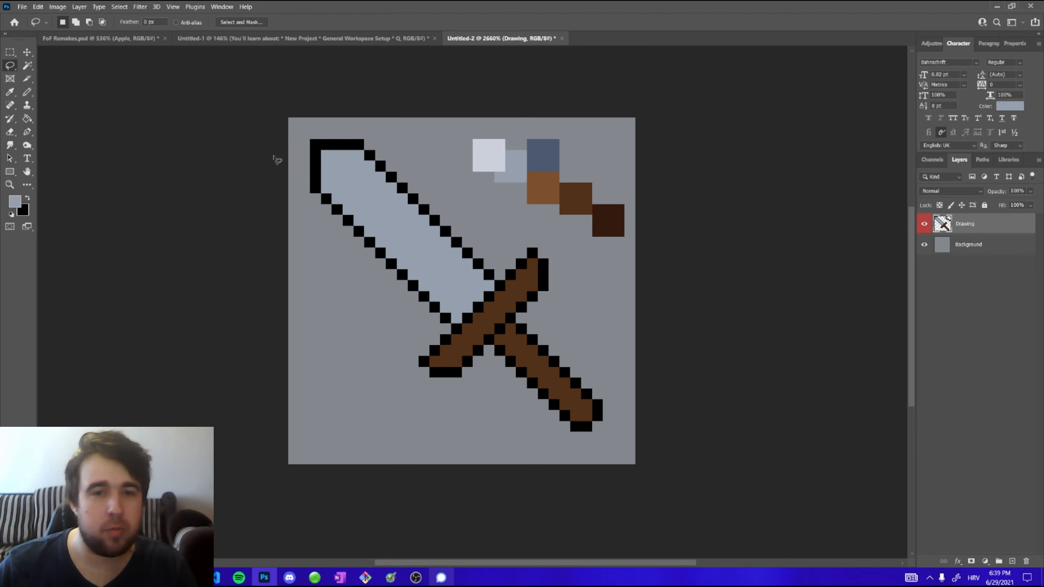
mouse_move(457, 178)
mouse_down()
mouse_move(487, 129)
mouse_move(561, 128)
mouse_move(629, 182)
mouse_move(636, 245)
mouse_move(583, 246)
mouse_move(461, 193)
mouse_up()
right_click(515, 171)
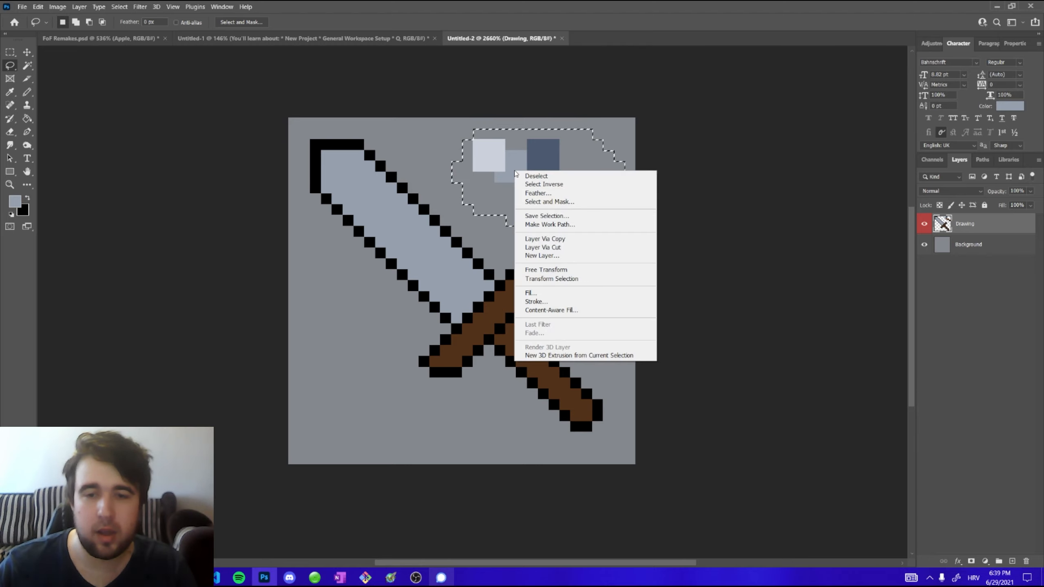
click(542, 249)
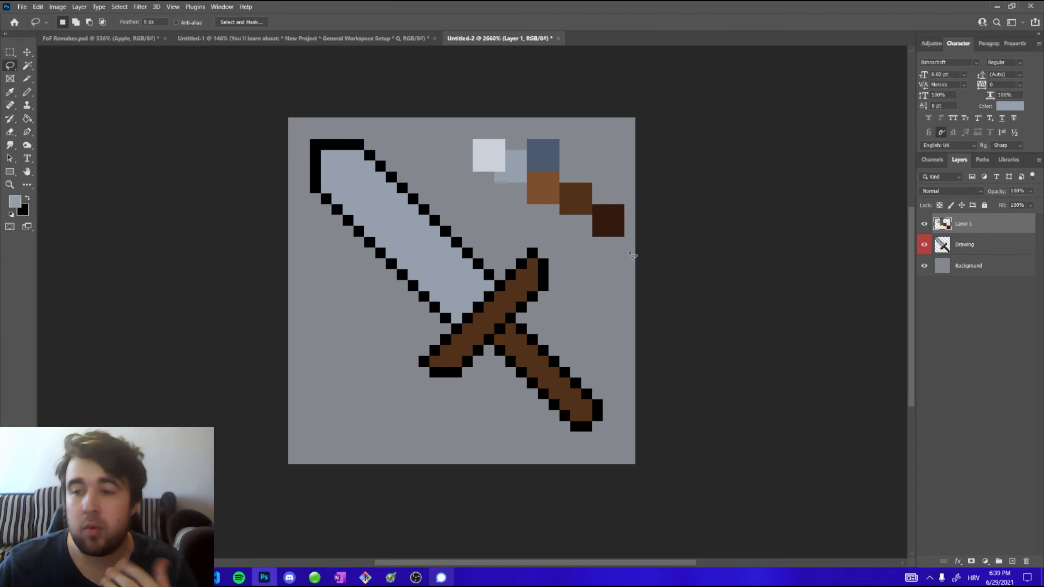
Rename the new layer to Color pallette
click(924, 225)
click(924, 225)
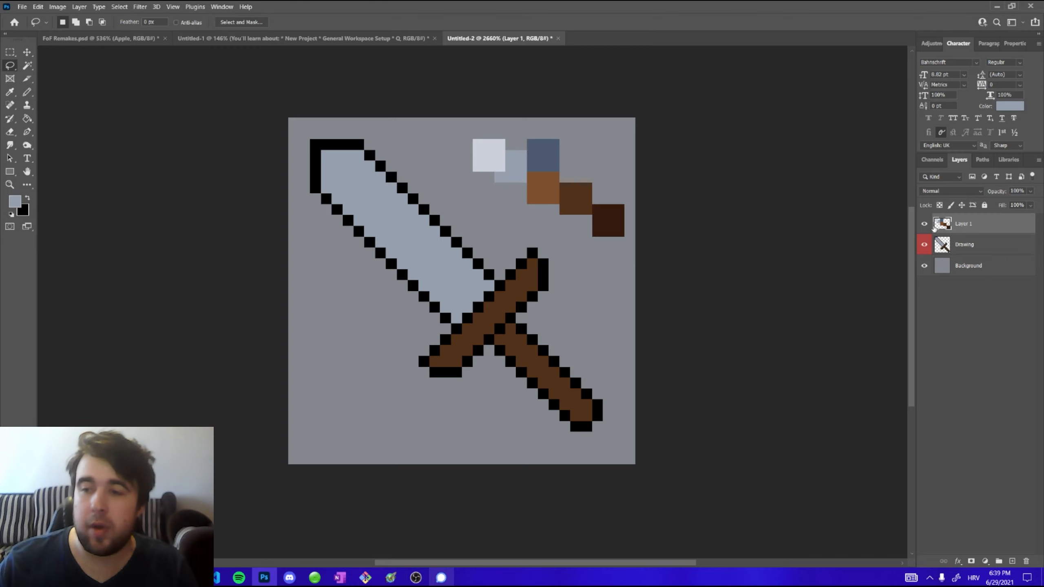
double_click(959, 225)
text(dolor pallette)
key(Return)
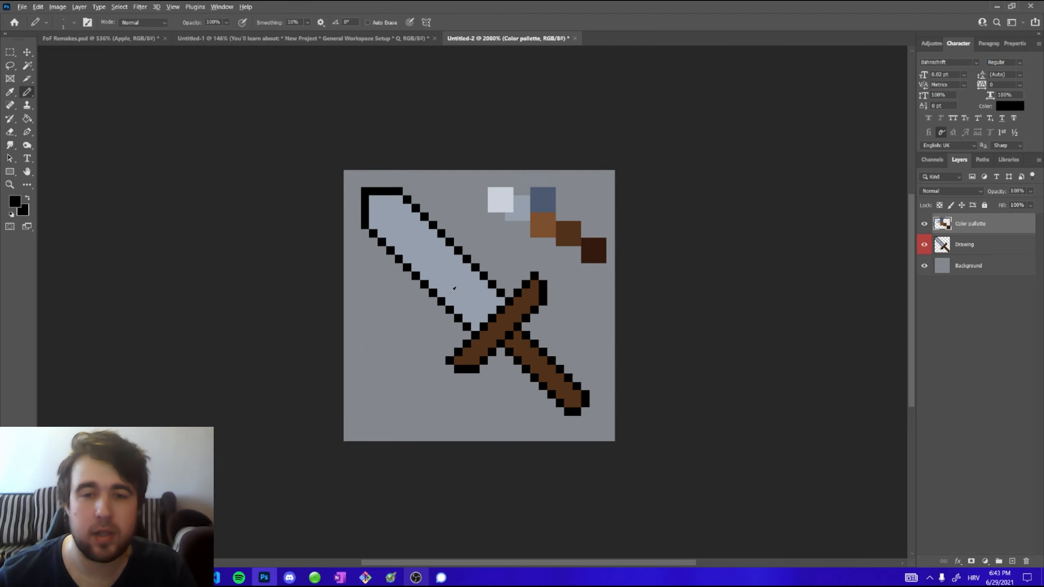
Paint a lightest-grey highlight near the blade's tip and a blue-grey shadow line along the blade's right side
alt+click(499, 200)
mouse_move(373, 201)
mouse_down()
mouse_move(373, 225)
mouse_move(390, 200)
mouse_up()
alt+click(541, 201)
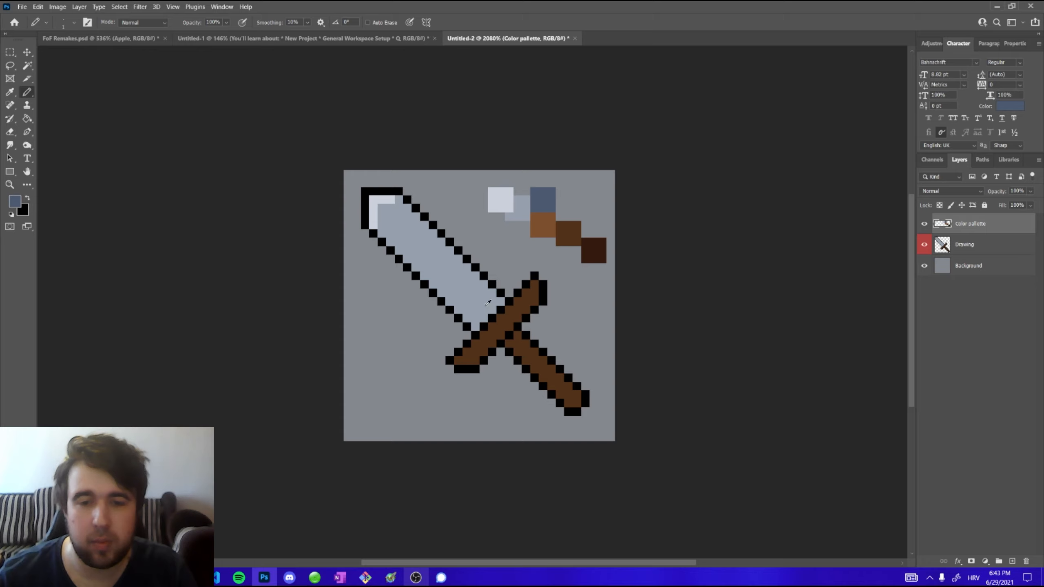
drag(484, 303, 450, 267)
Add a light highlight line along the blade's left edge and extend the blue-grey shadow up the blade
alt+click(373, 205)
click(382, 234)
shift+click(433, 283)
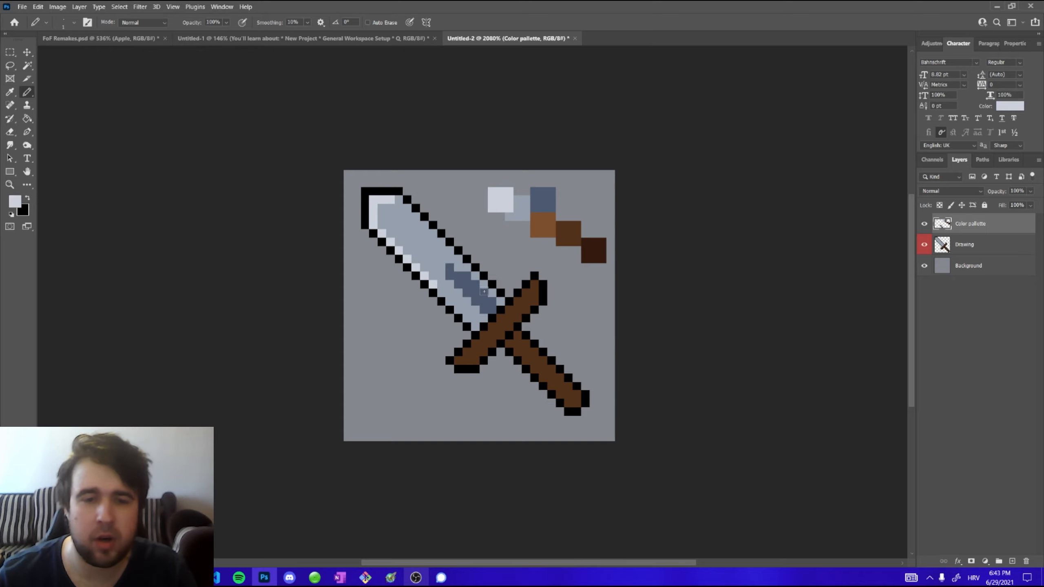
alt+click(457, 278)
click(458, 268)
click(449, 259)
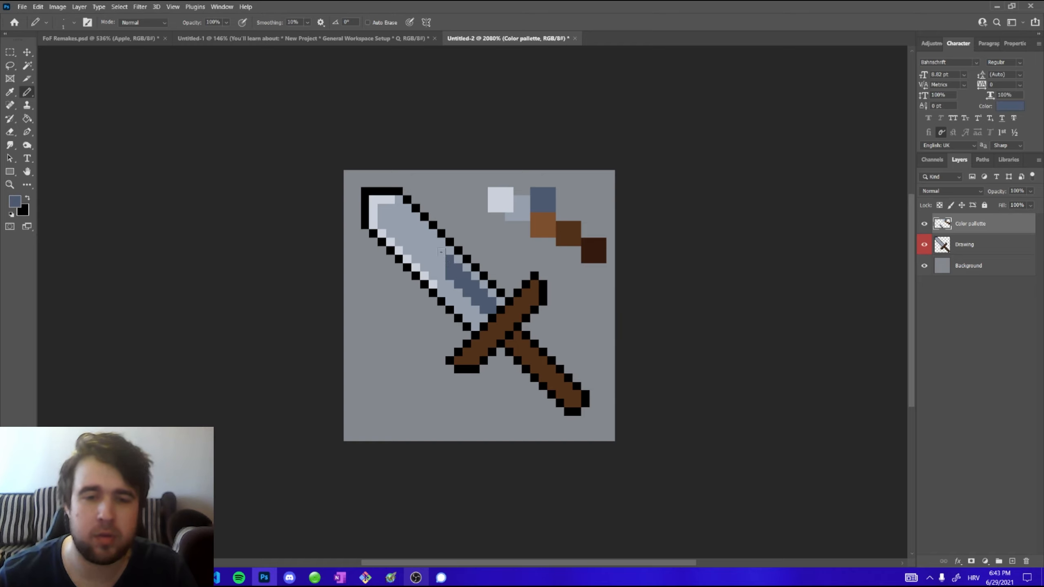
Add a blue-grey shading pixel in the middle of the blade
scroll(440, 251, down, 5)
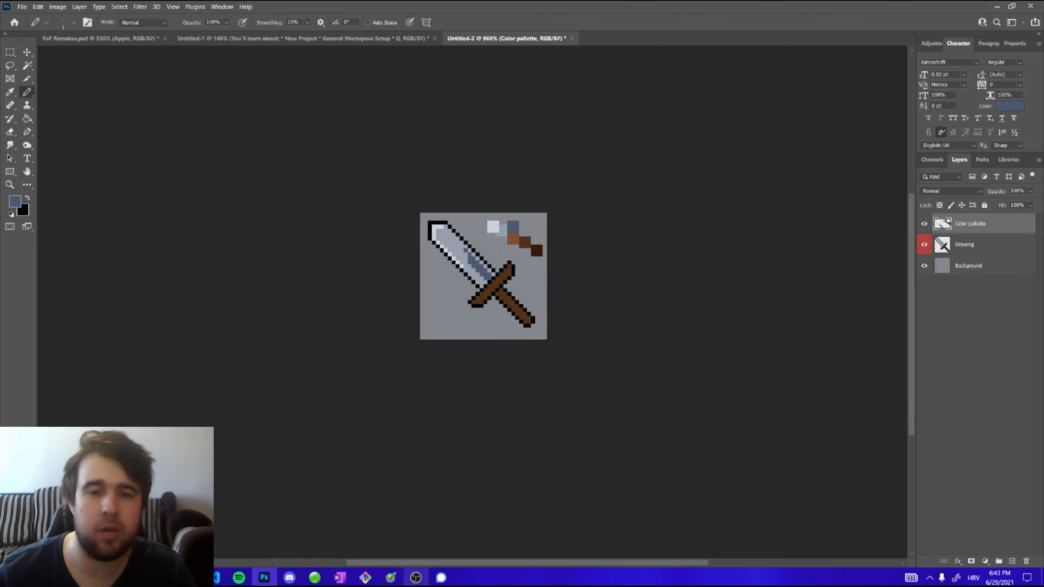
scroll(493, 249, up, 5)
click(429, 243)
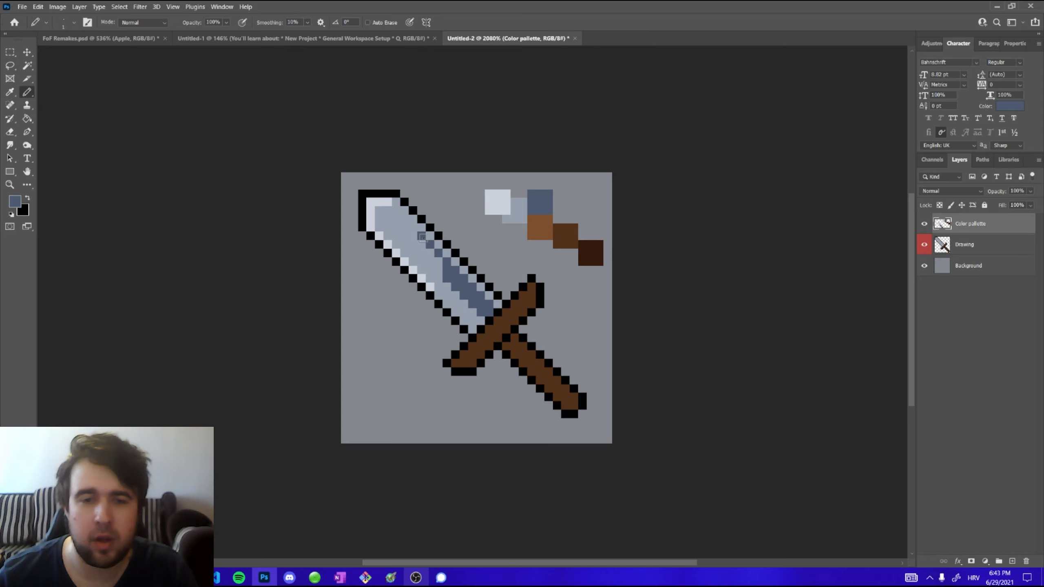
scroll(529, 259, down, 1)
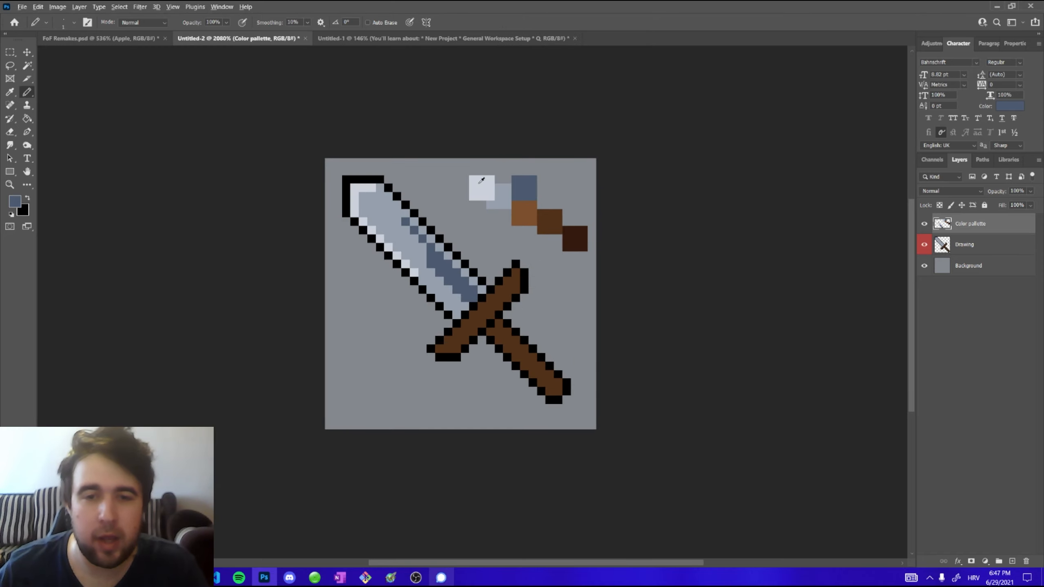
Sample the lightest grey and fill the blade tip's inner pixels with it
alt+click(482, 183)
click(379, 189)
drag(362, 194, 375, 193)
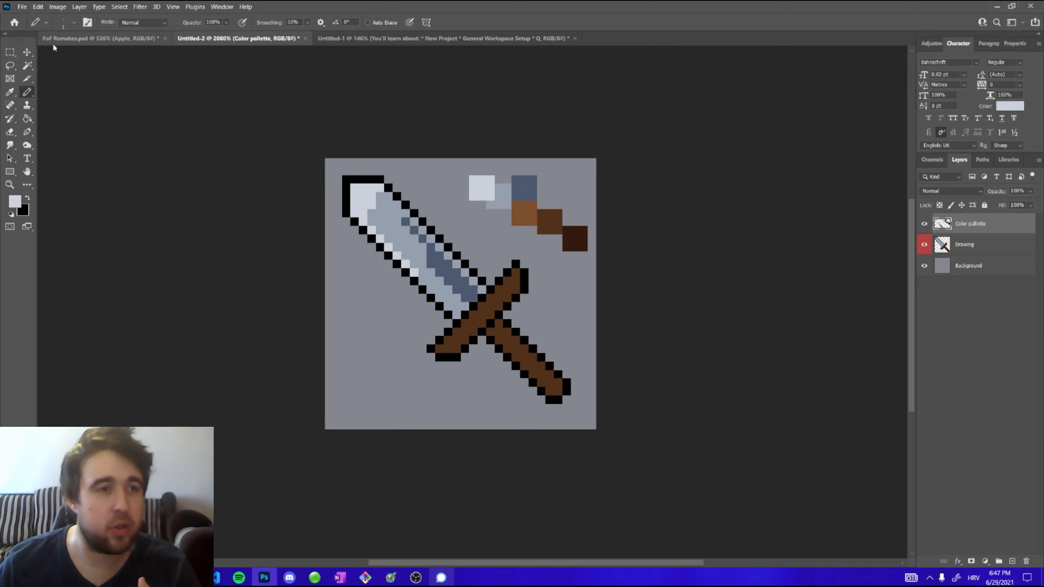
Open the Performance preferences to review them and close without changes
click(38, 6)
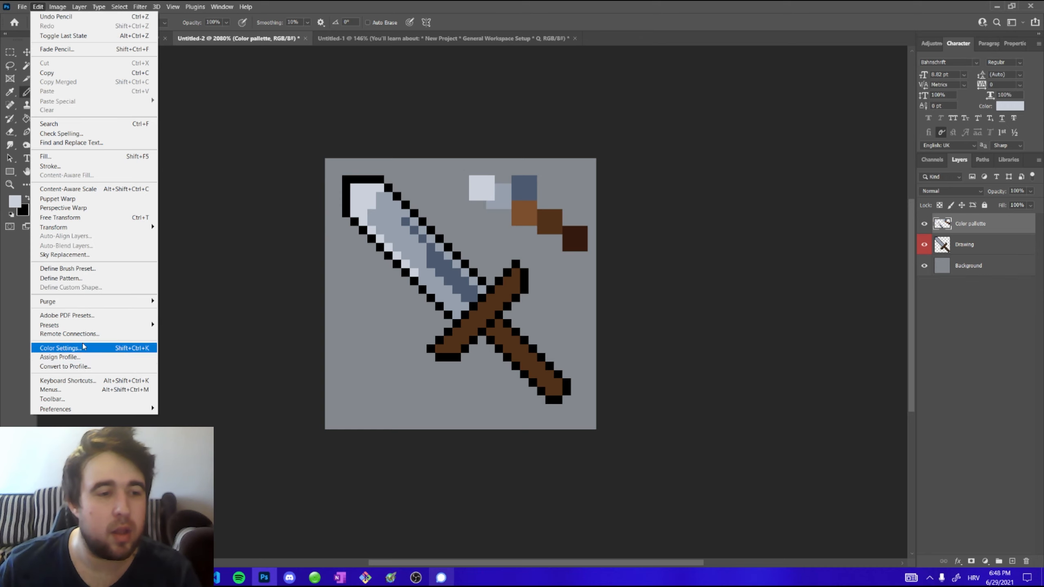
mouse_move(65, 408)
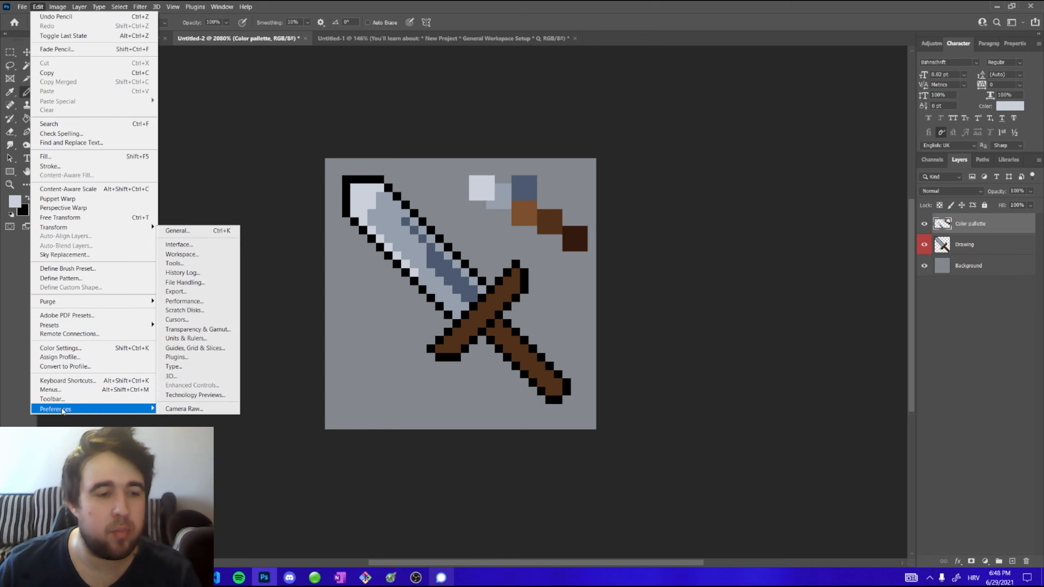
click(204, 300)
mouse_move(667, 225)
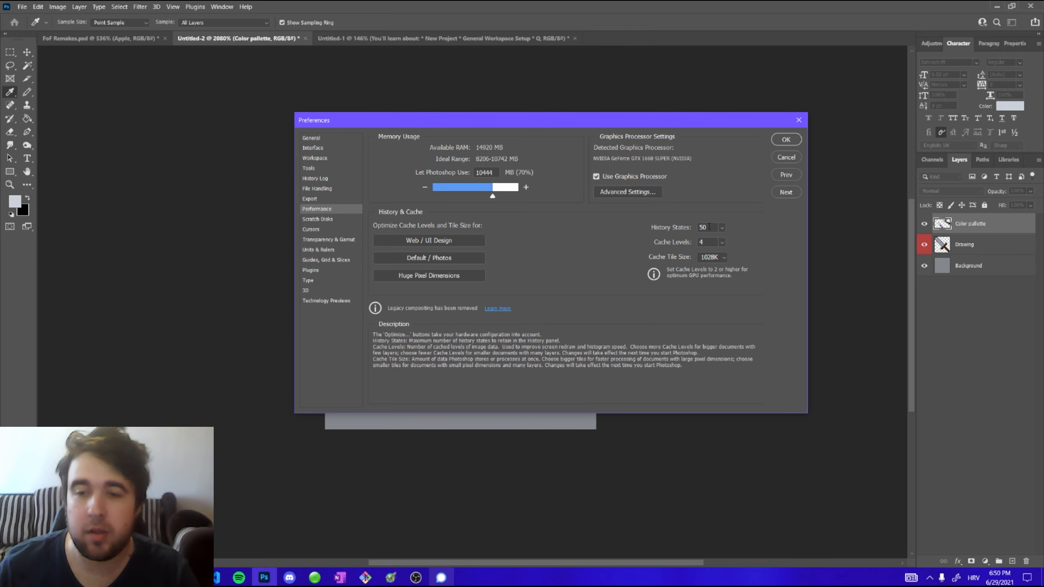
click(793, 160)
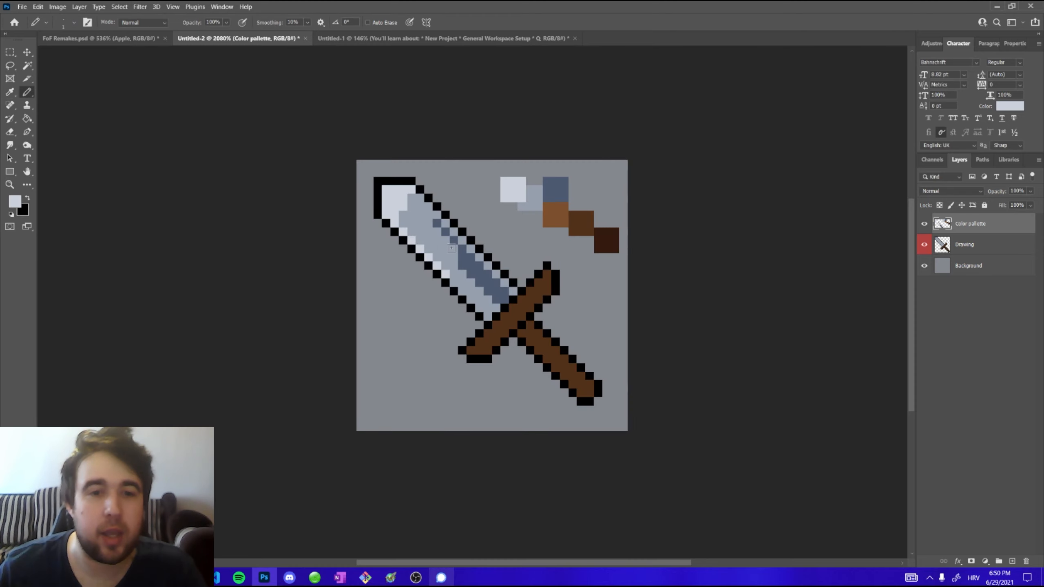
scroll(406, 236, down, 1)
scroll(397, 238, up, 1)
scroll(394, 240, up, 1)
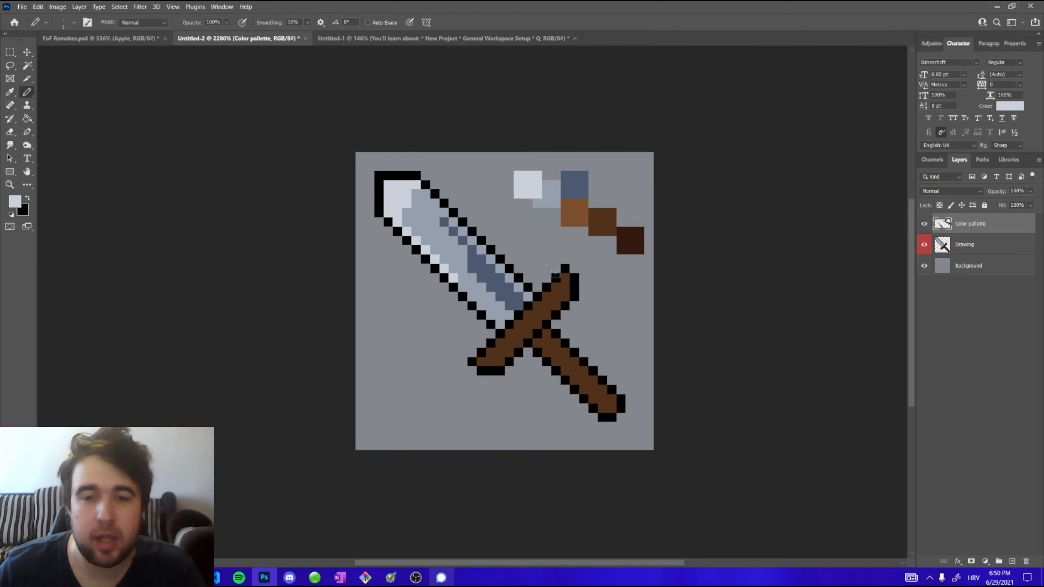
scroll(555, 273, down, 1)
scroll(556, 263, up, 1)
scroll(556, 253, down, 1)
scroll(606, 249, up, 1)
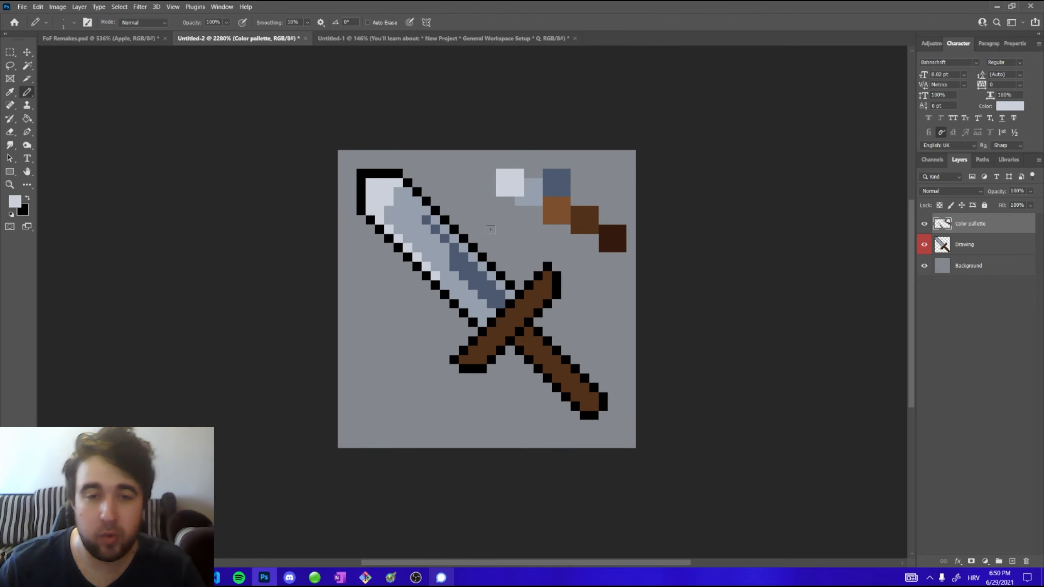
Add a new layer and paint lightest-grey shading across the blade on it
click(1011, 561)
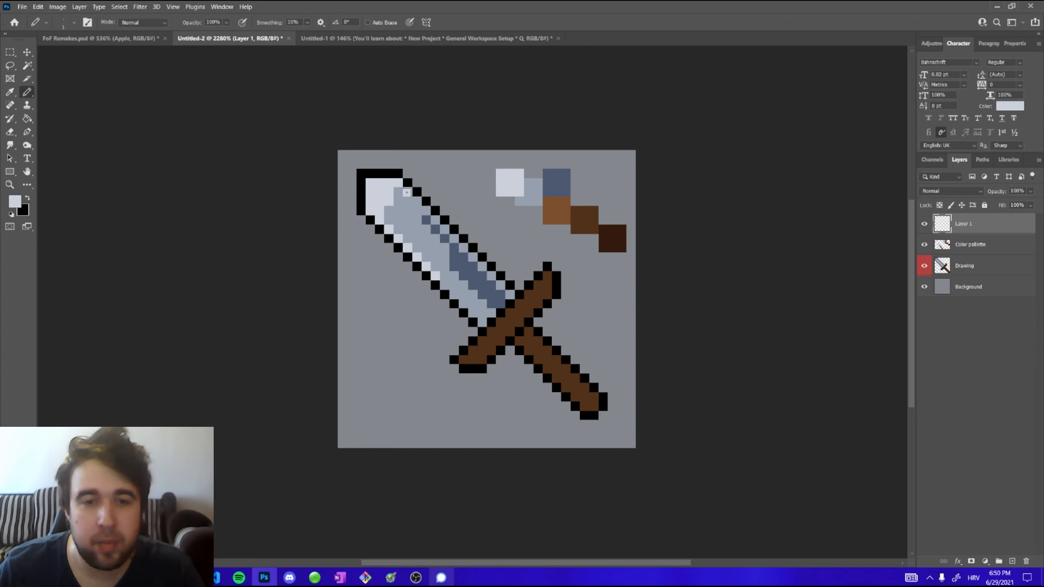
mouse_move(407, 192)
mouse_down()
mouse_move(467, 251)
mouse_move(438, 275)
mouse_move(473, 312)
mouse_up()
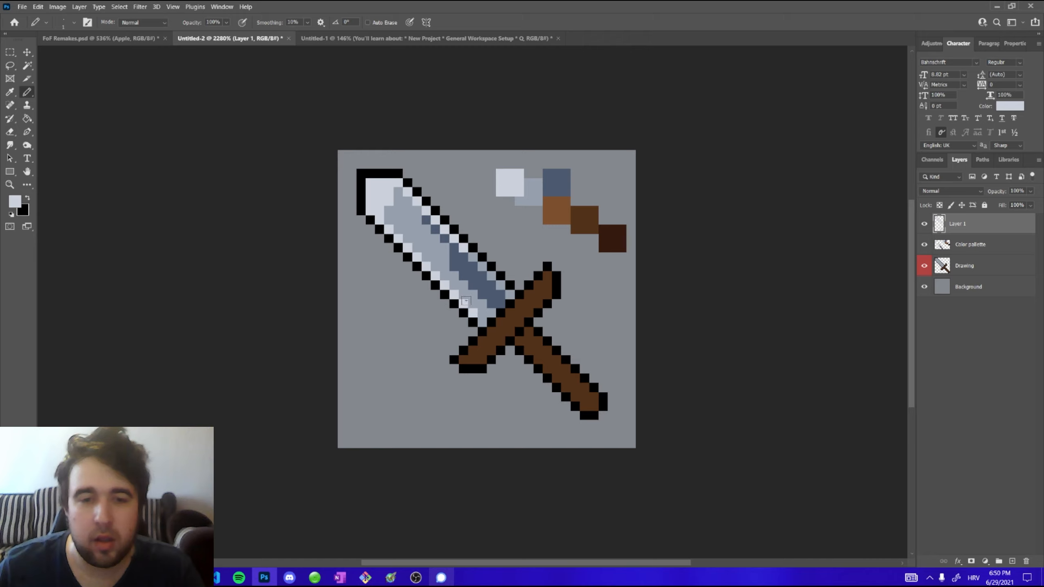
mouse_move(399, 237)
mouse_down()
mouse_move(389, 192)
mouse_move(410, 247)
mouse_move(403, 201)
mouse_move(424, 247)
mouse_up()
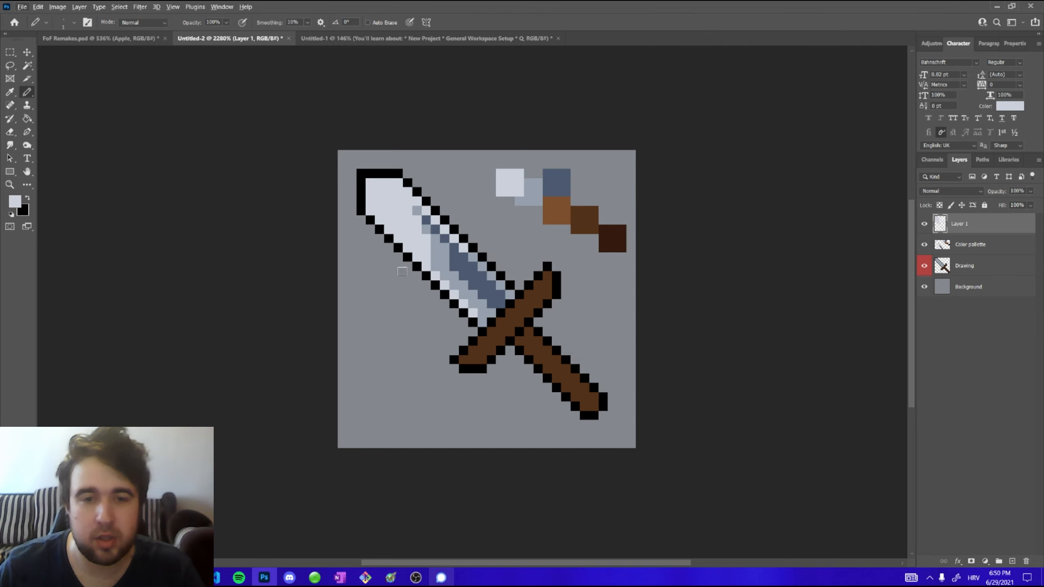
click(923, 226)
click(924, 224)
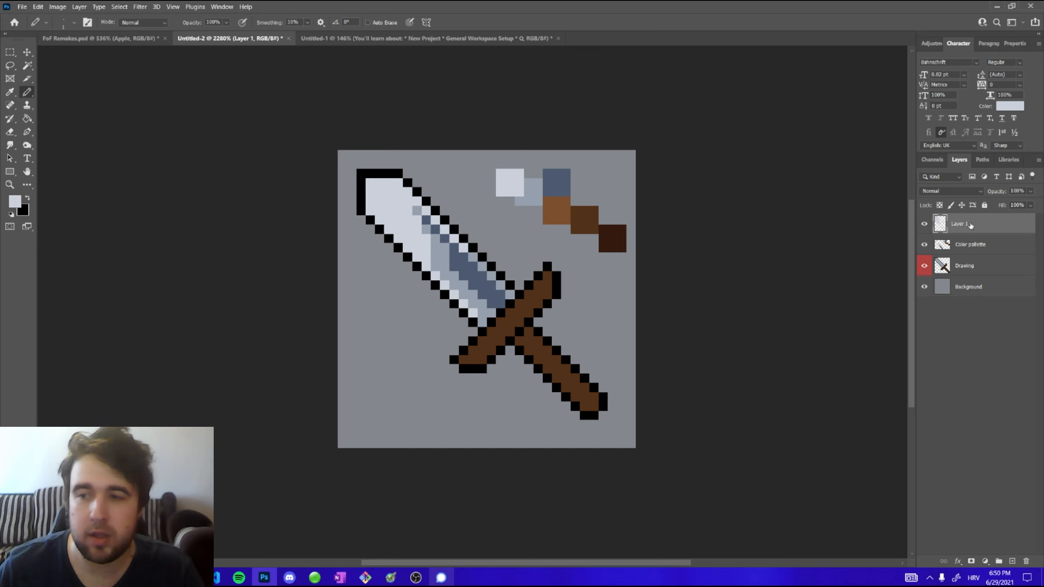
key(Delete)
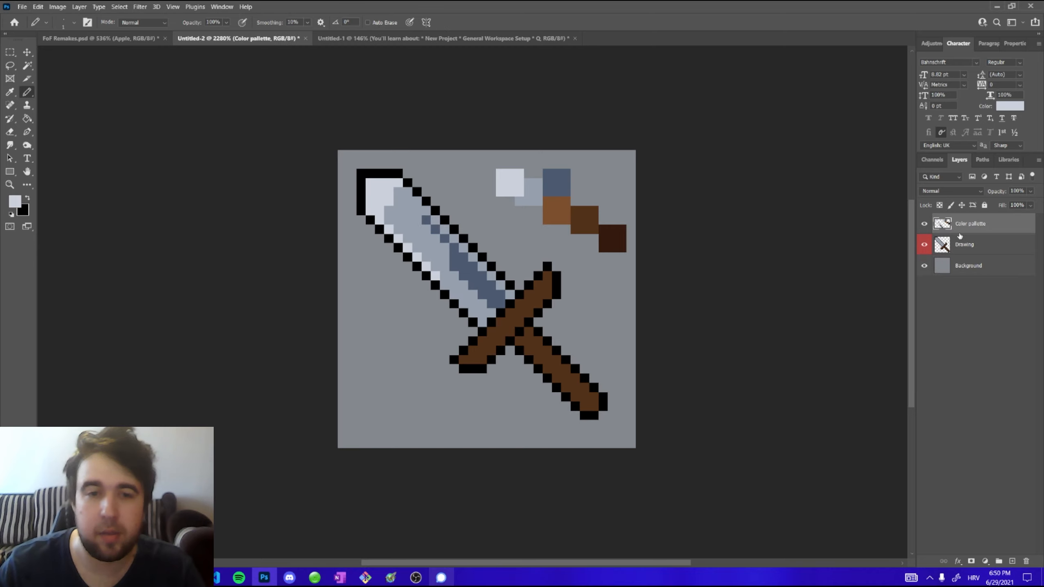
key(ctrl+z)
mouse_move(961, 231)
mouse_down()
mouse_move(1019, 416)
mouse_move(1028, 559)
mouse_move(966, 230)
mouse_move(965, 243)
mouse_up()
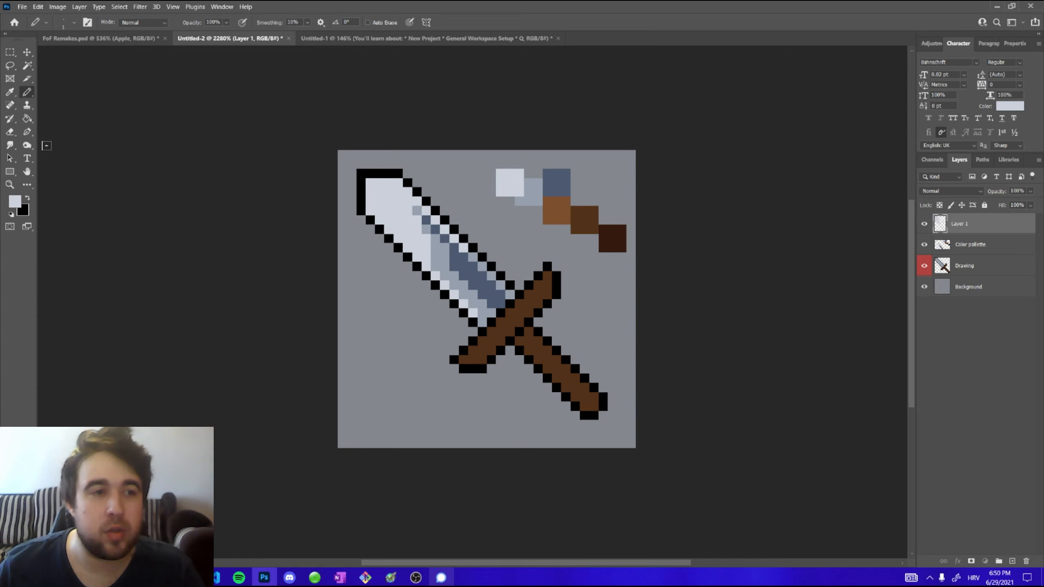
Set the Eraser tool to Pencil mode and erase part of the lightest-grey shading from the blade on Layer 1
click(15, 139)
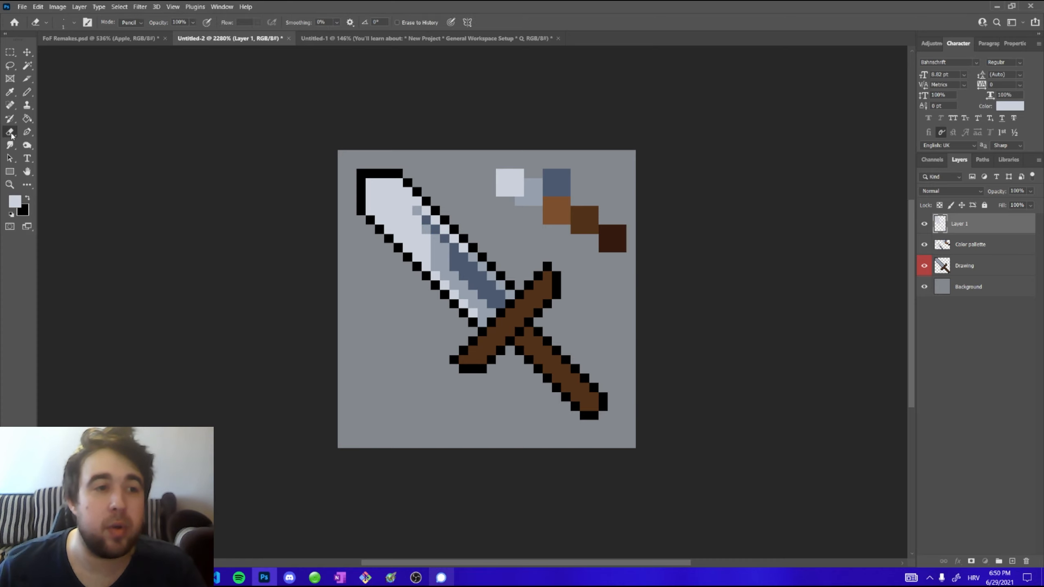
click(924, 224)
click(924, 225)
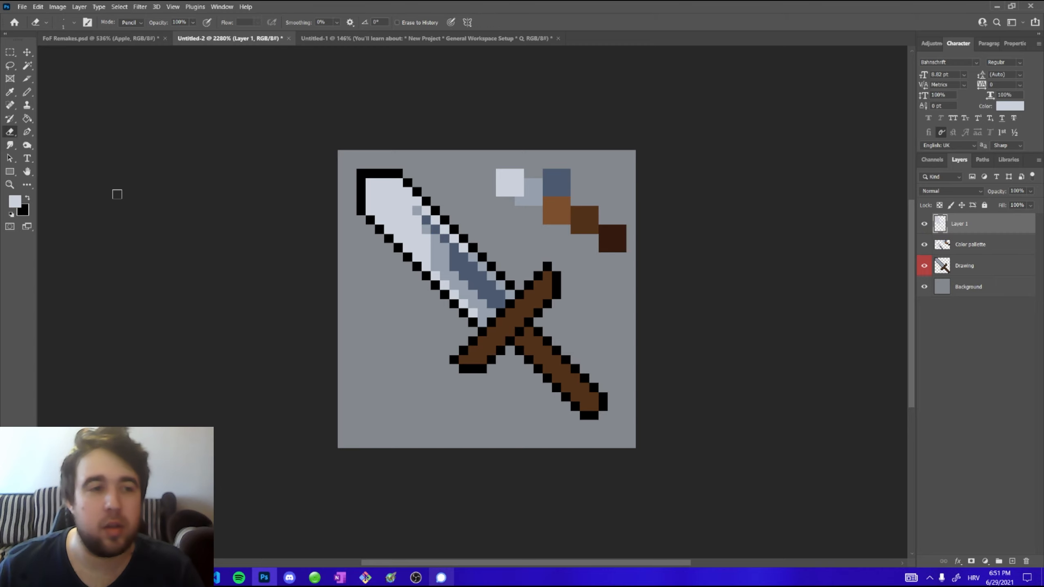
right_click(9, 131)
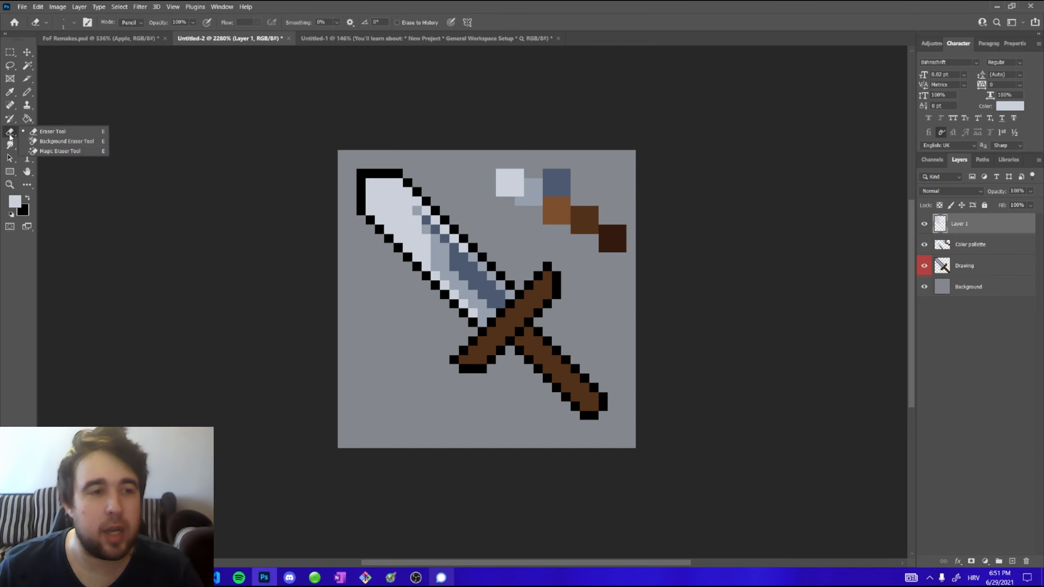
click(52, 132)
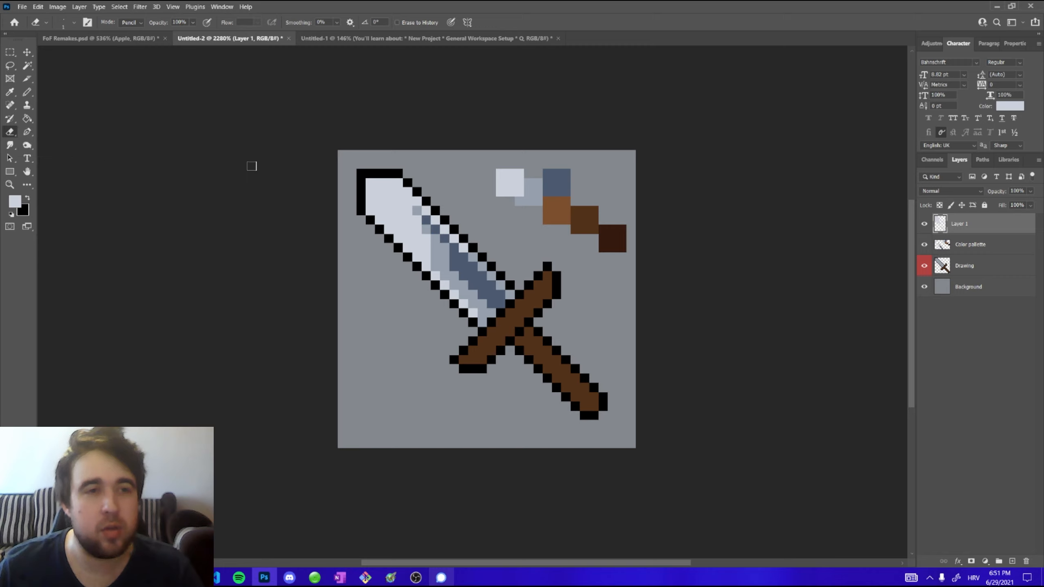
click(133, 25)
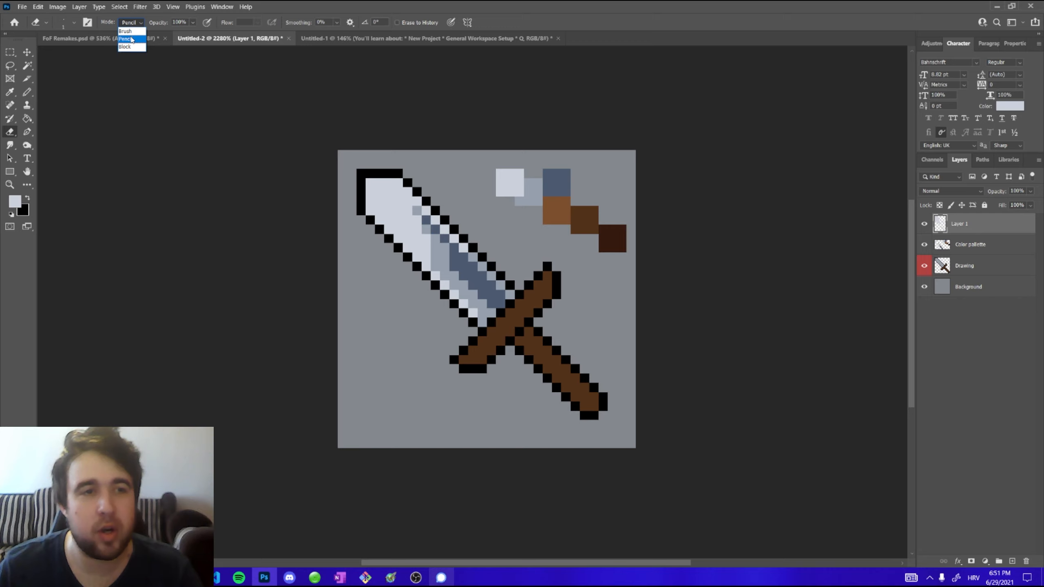
click(140, 40)
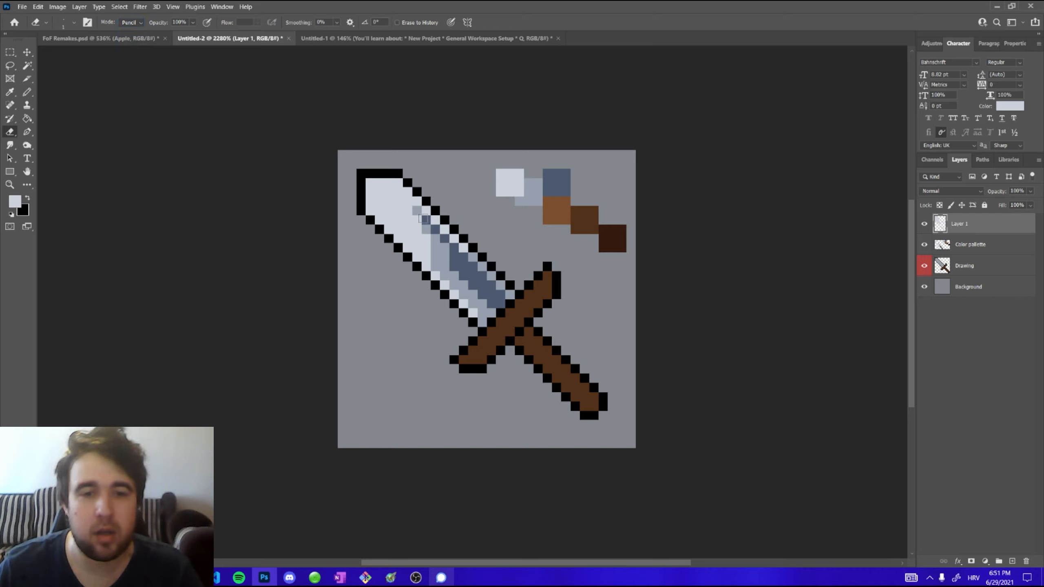
mouse_move(413, 191)
mouse_down()
mouse_move(436, 235)
mouse_move(418, 208)
mouse_move(485, 253)
mouse_move(454, 233)
mouse_move(468, 250)
mouse_up()
mouse_move(417, 229)
mouse_down()
mouse_move(454, 301)
mouse_move(423, 234)
mouse_move(408, 238)
mouse_move(402, 187)
mouse_move(434, 245)
mouse_move(386, 169)
mouse_move(424, 258)
mouse_move(388, 210)
mouse_up()
click(425, 248)
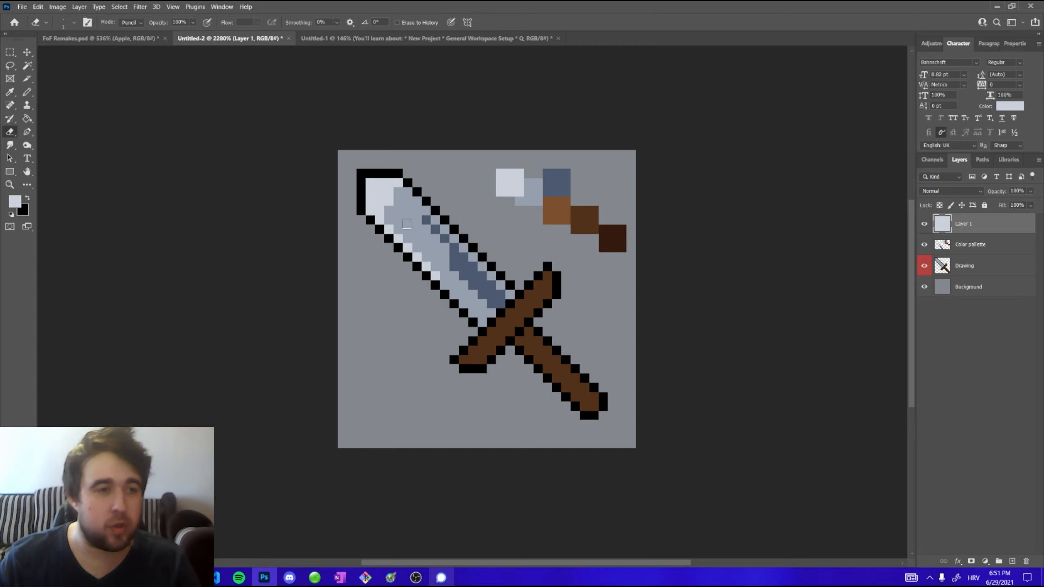
Switch back and forth between the Pencil and Eraser tools, ending with the Pencil tool active
click(27, 94)
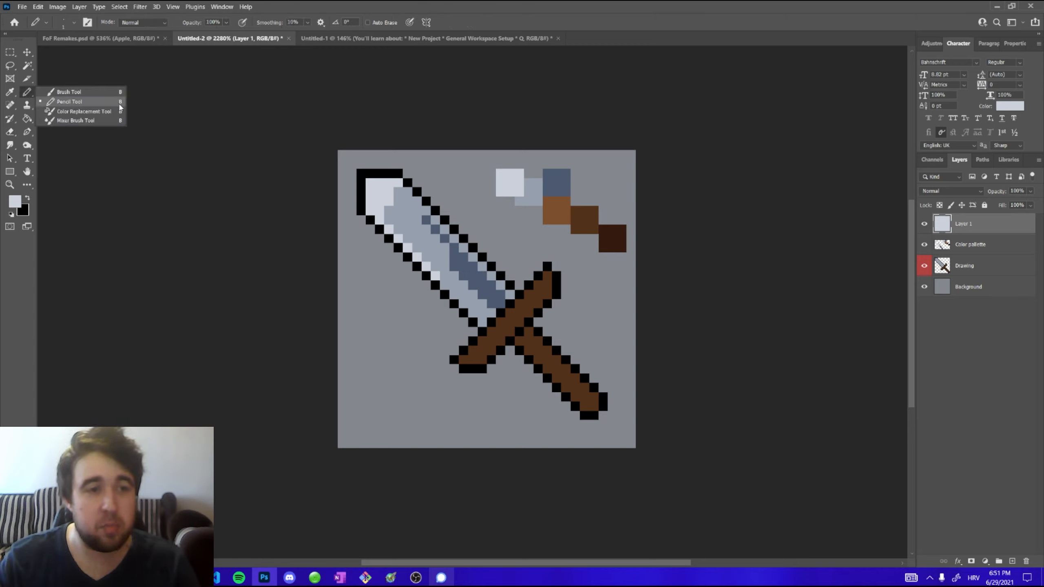
click(10, 132)
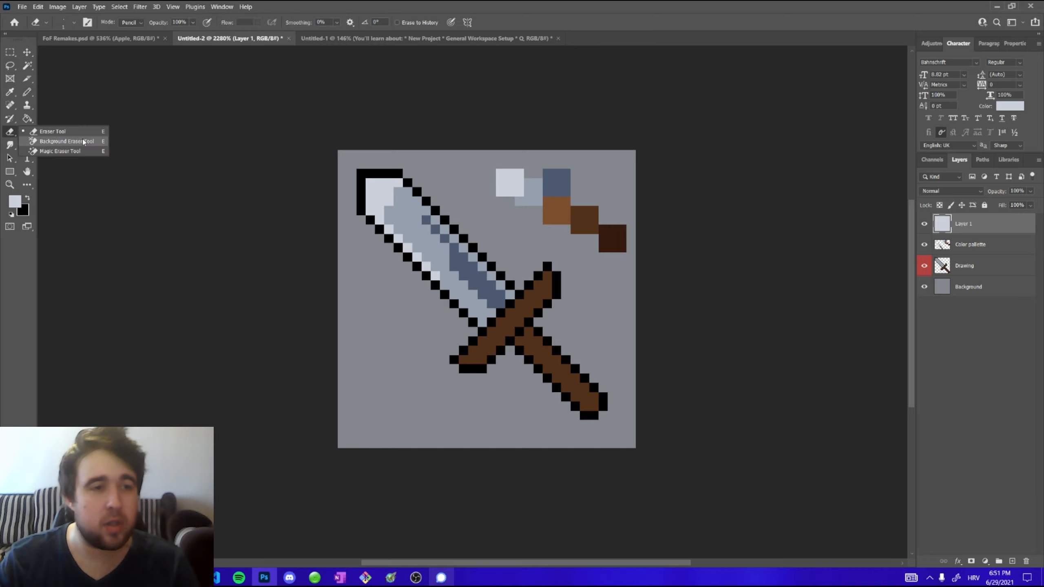
click(407, 145)
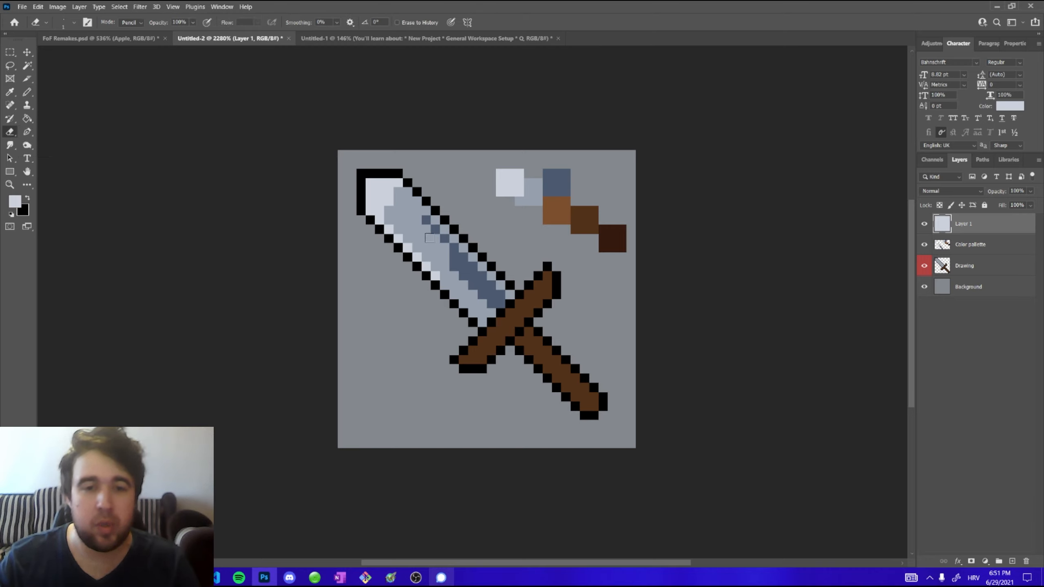
key(b)
click(27, 92)
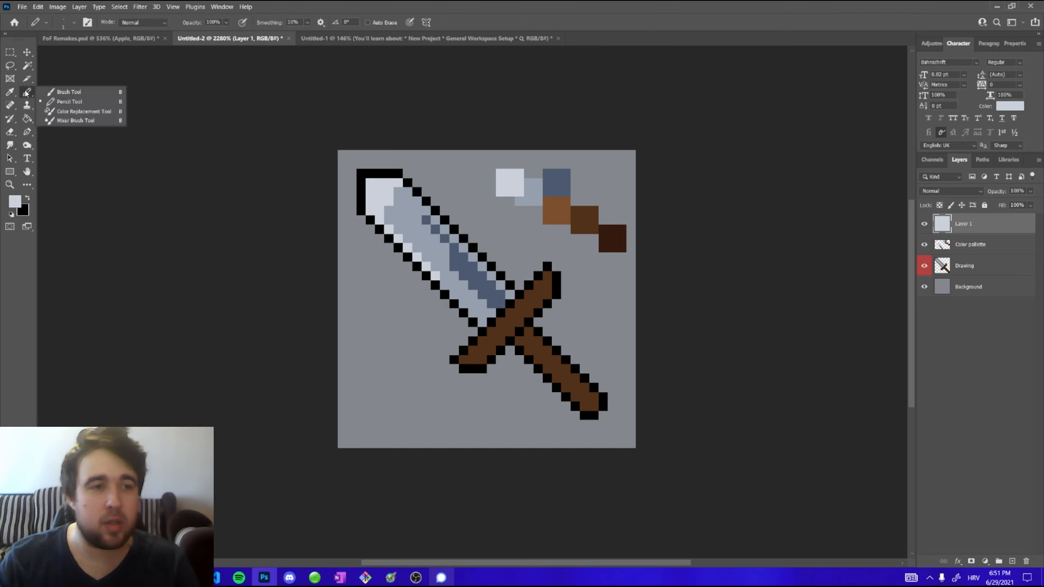
click(74, 105)
key(e)
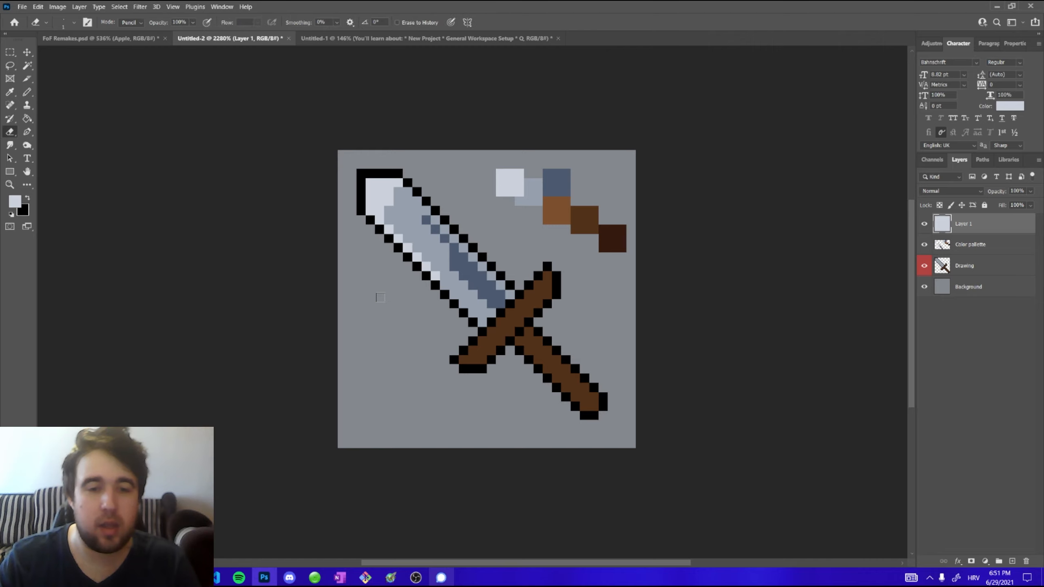
key(b)
key(e)
key(b)
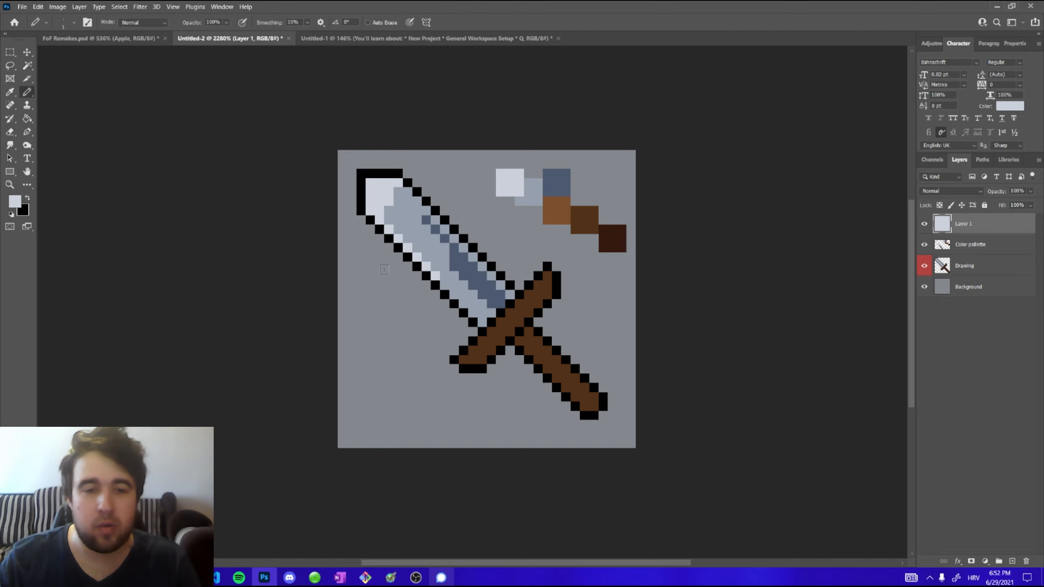
key(e)
key(b)
key(e)
key(b)
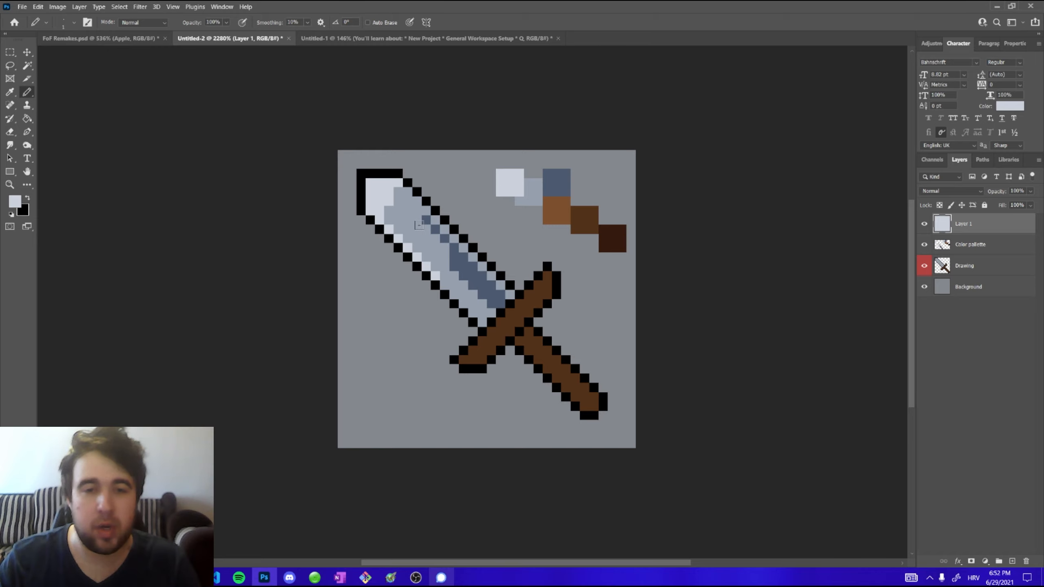
key(e)
key(b)
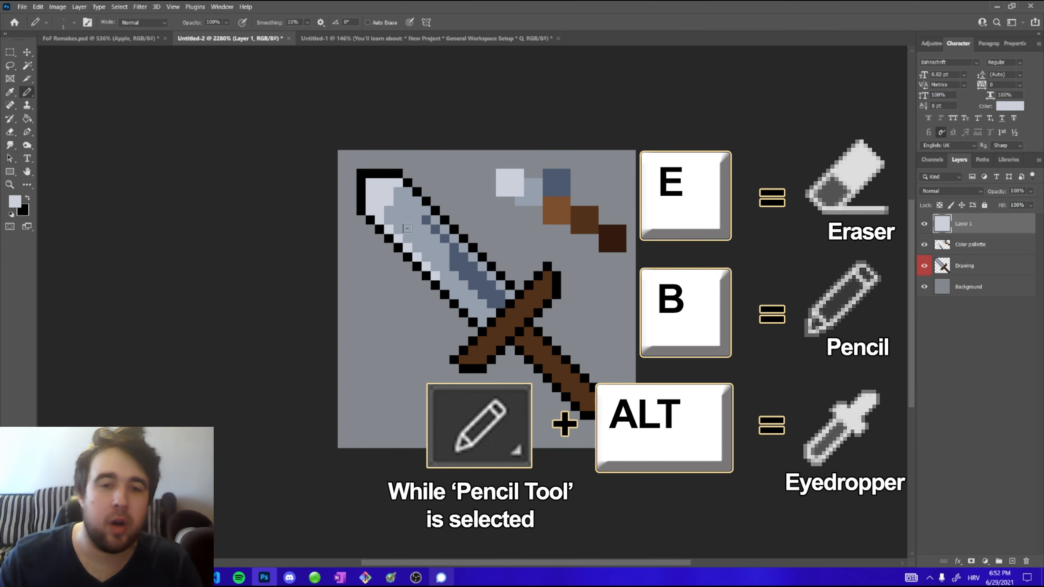
Repaint the blade's shading, sampling the blue-grey from the palette and adding blue-grey pixels along the blade
mouse_move(394, 198)
mouse_down()
mouse_move(469, 271)
mouse_move(517, 266)
mouse_move(457, 267)
mouse_move(436, 249)
mouse_move(459, 263)
mouse_move(436, 275)
mouse_move(485, 316)
mouse_up()
alt+click(559, 171)
alt+click(457, 238)
alt+click(430, 239)
click(426, 257)
click(438, 275)
Sample the medium brown from the palette and paint lighter shading along the crossguard and handle
alt+click(553, 216)
click(466, 357)
shift+click(547, 274)
click(522, 340)
shift+click(581, 405)
drag(530, 339, 538, 349)
drag(518, 314, 491, 340)
Sample the dark brown from the palette and add darker shading pixels along the handle and crossguard
alt+click(620, 228)
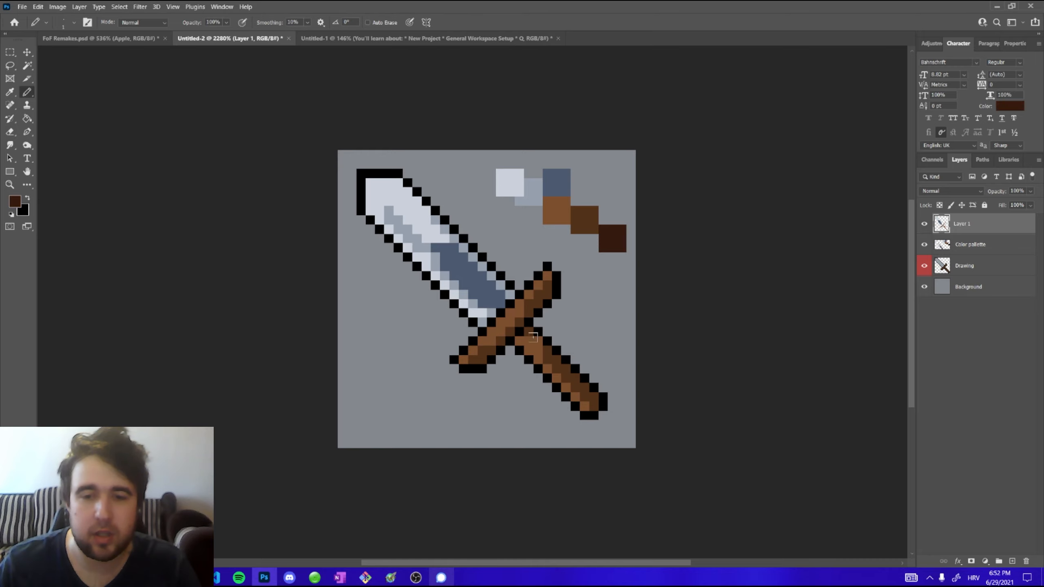
click(542, 342)
shift+click(594, 393)
mouse_move(545, 291)
mouse_down()
mouse_move(475, 357)
mouse_move(500, 303)
mouse_move(491, 325)
mouse_up()
alt+click(521, 303)
alt+click(482, 357)
Sample the blue-grey and add blue-grey pixels to the blade near the crossguard
alt+click(500, 303)
drag(501, 322, 511, 303)
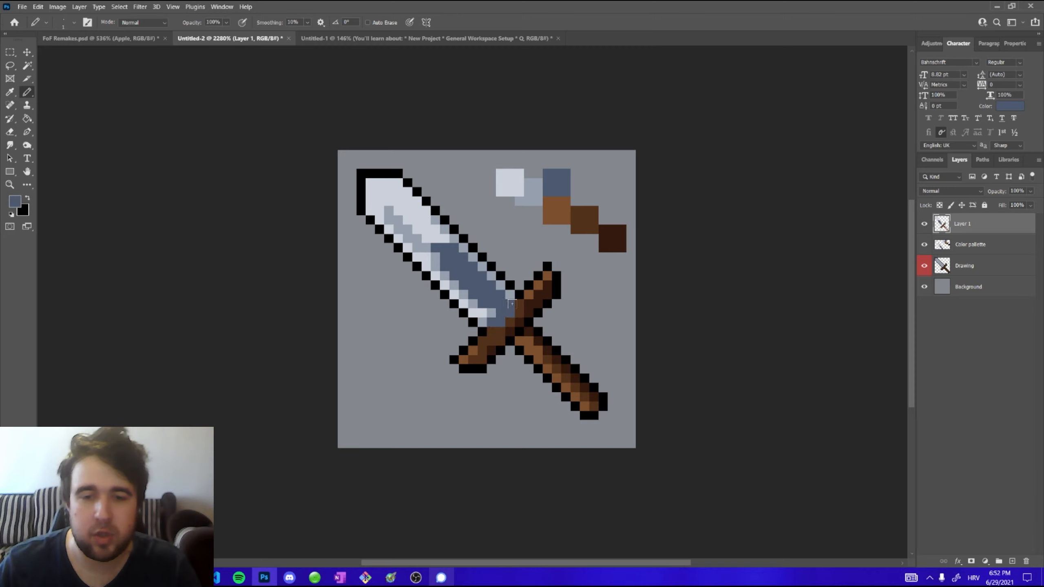
alt+click(463, 247)
alt+click(457, 248)
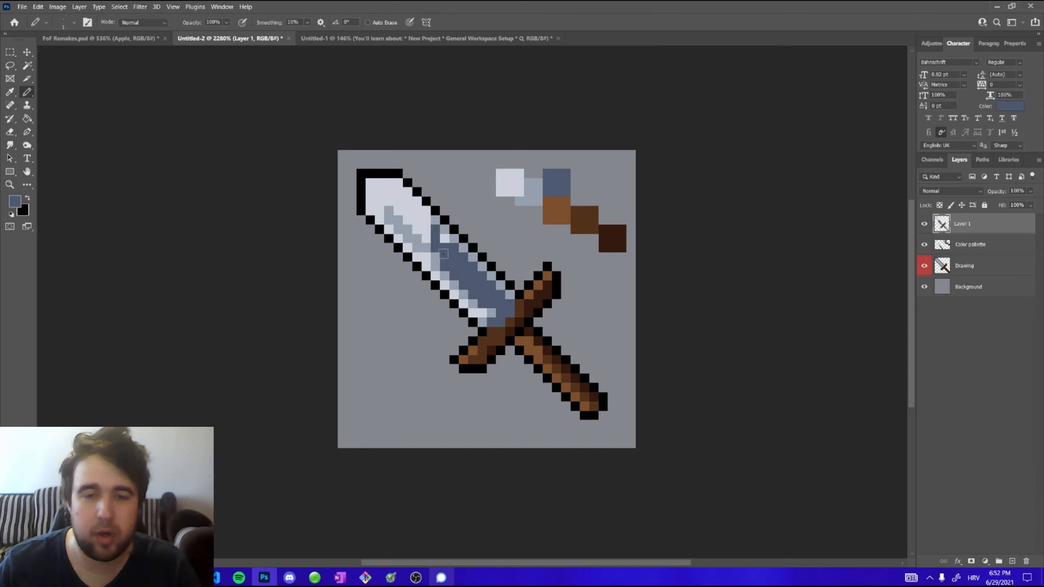
alt+click(438, 234)
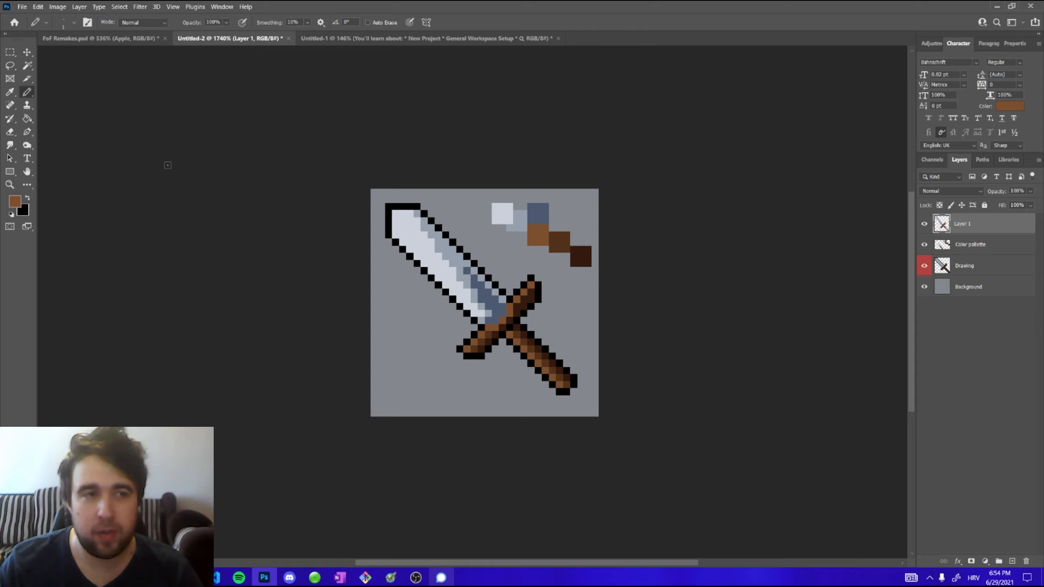
Select the blade's light areas on the Drawing layer with the Magic Wand, adding a second region to the selection
click(29, 70)
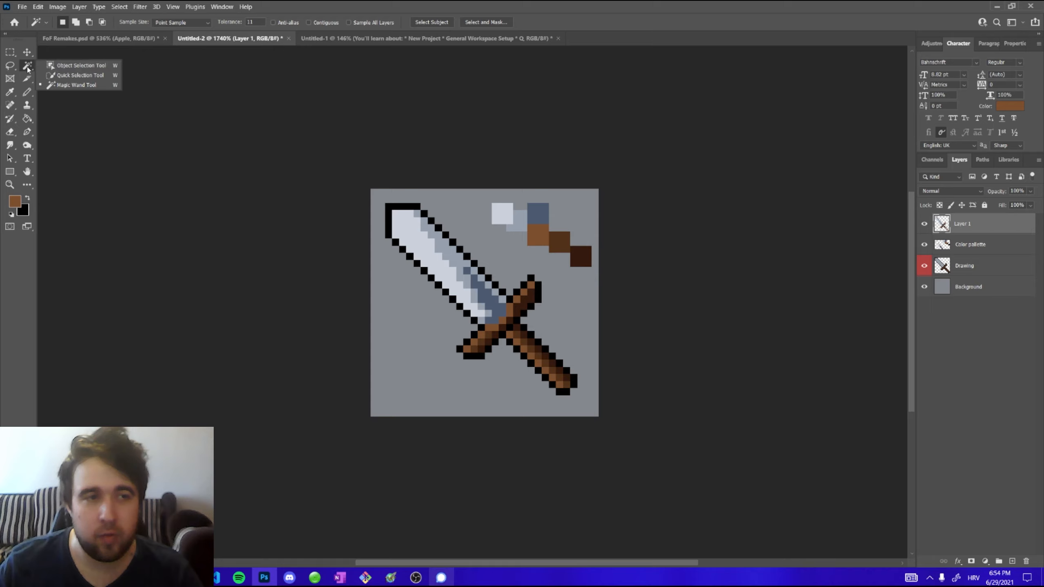
click(67, 86)
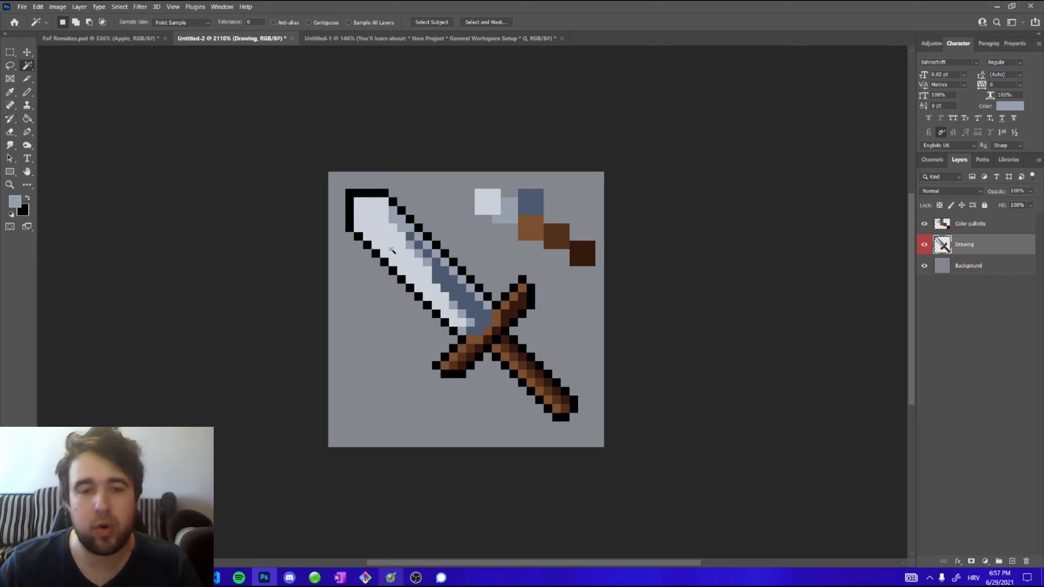
click(370, 216)
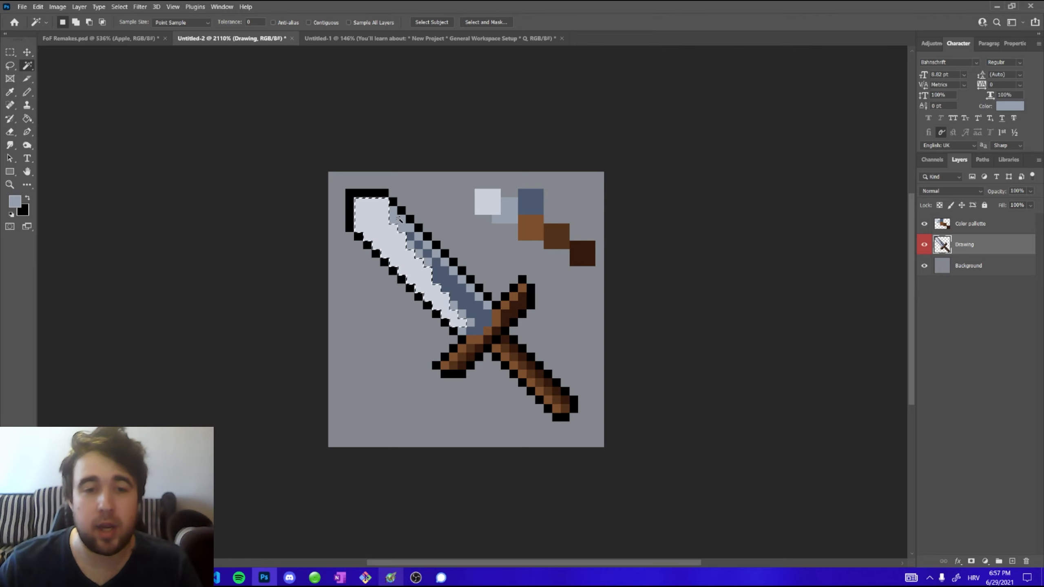
key(shift)
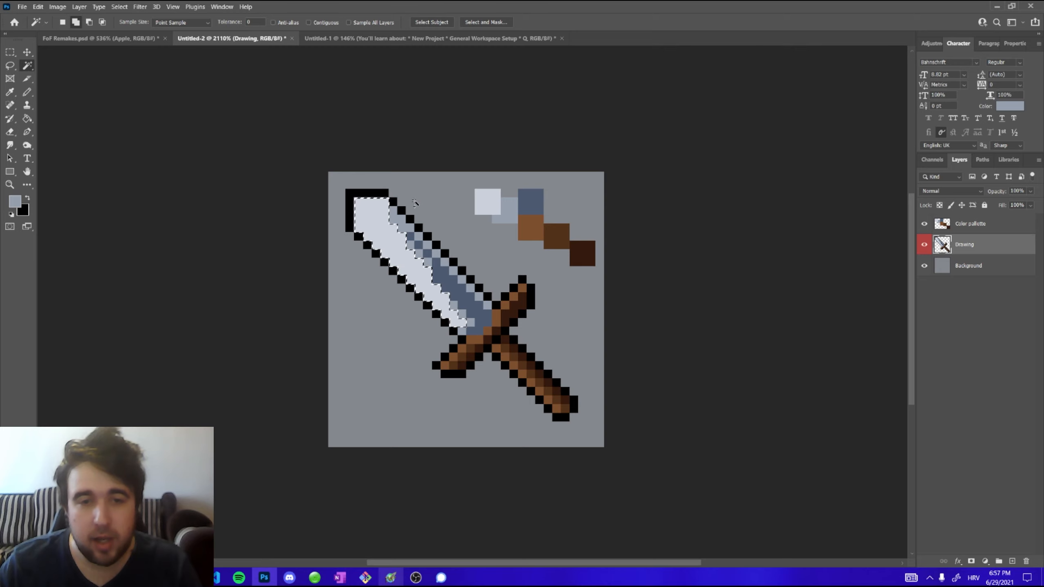
click(395, 228)
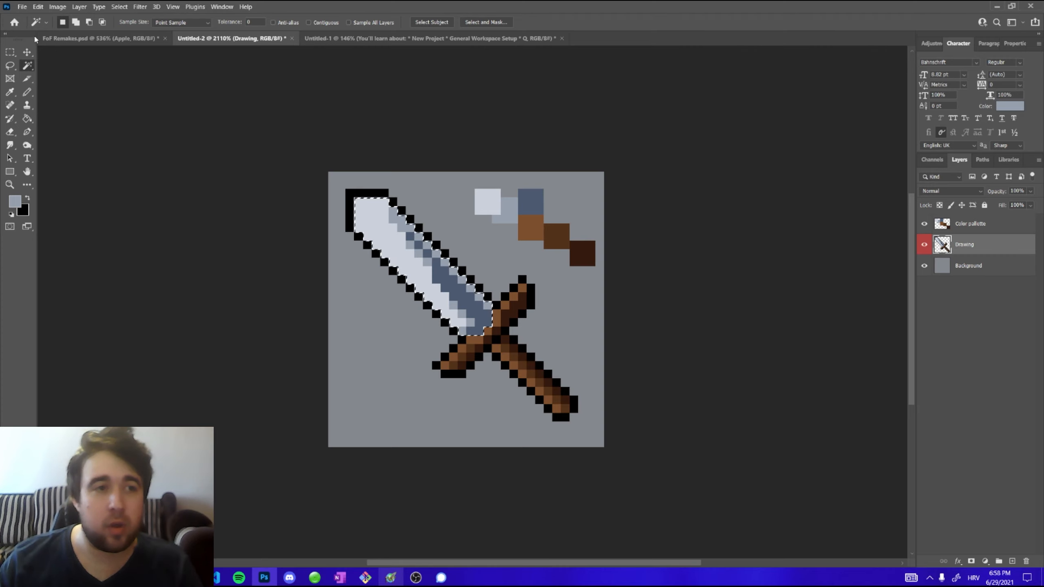
Try moving the selected blade pixels with the Move tool, then undo the move
click(27, 52)
drag(401, 237, 473, 313)
key(ctrl+z)
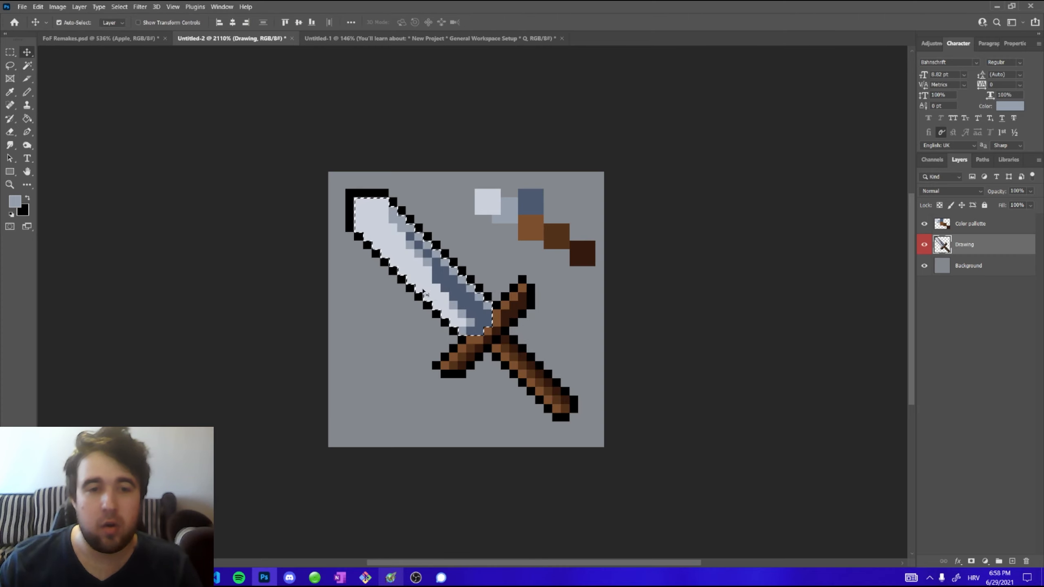
Copy the selected blade pixels onto a new layer with Layer Via Copy
click(28, 68)
right_click(394, 236)
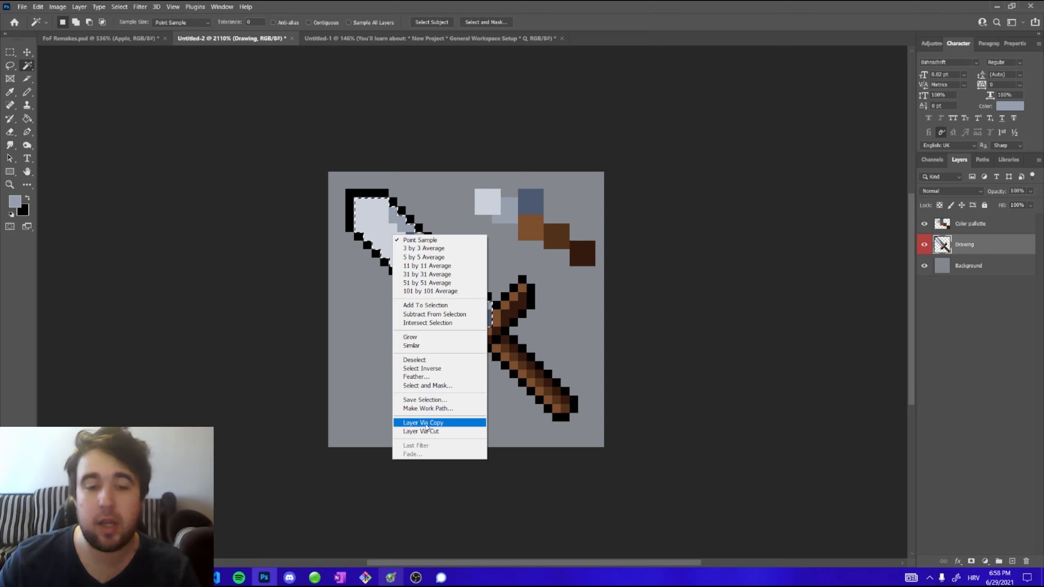
click(426, 426)
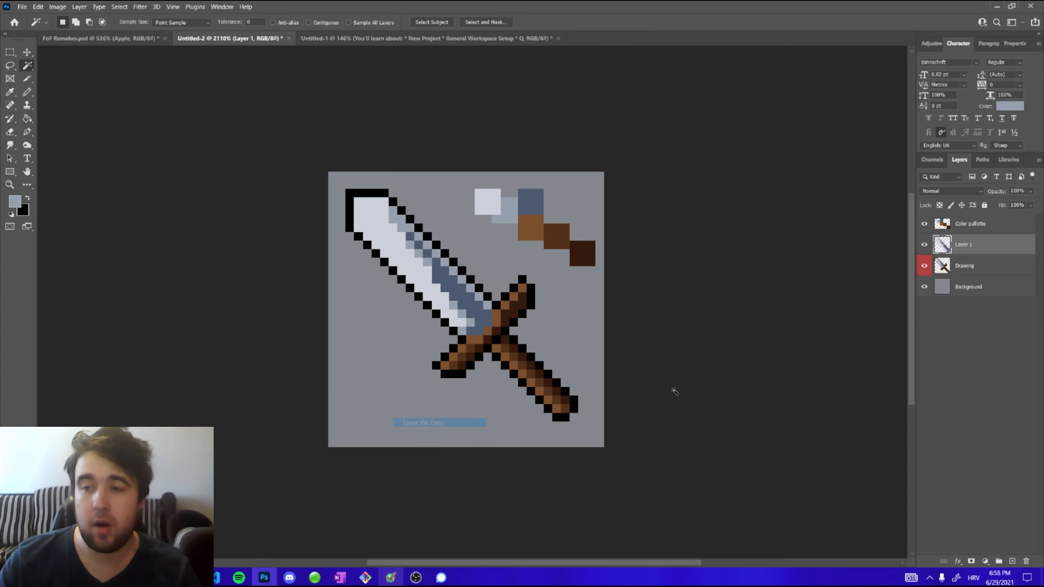
View the copied blade layer on its own by toggling the Drawing and copy layers' visibility, undoing a trial move
click(924, 266)
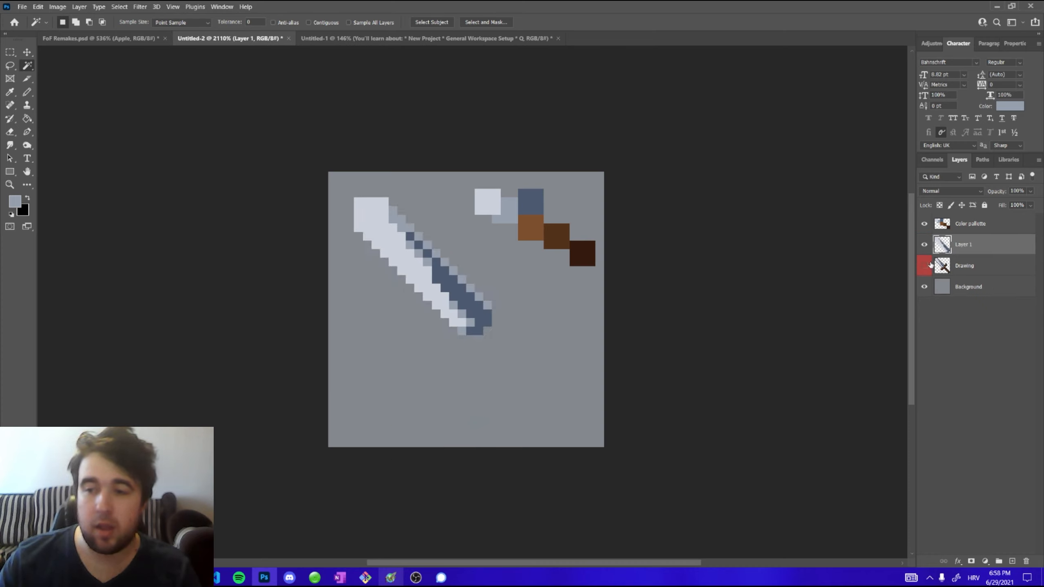
click(27, 52)
drag(440, 233, 501, 309)
key(ctrl+z)
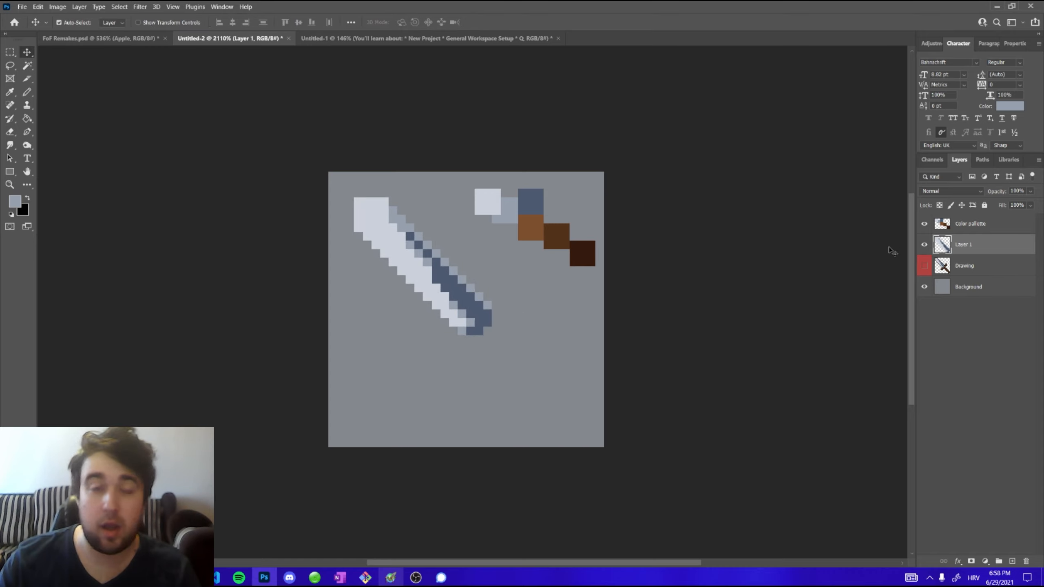
click(924, 245)
click(924, 265)
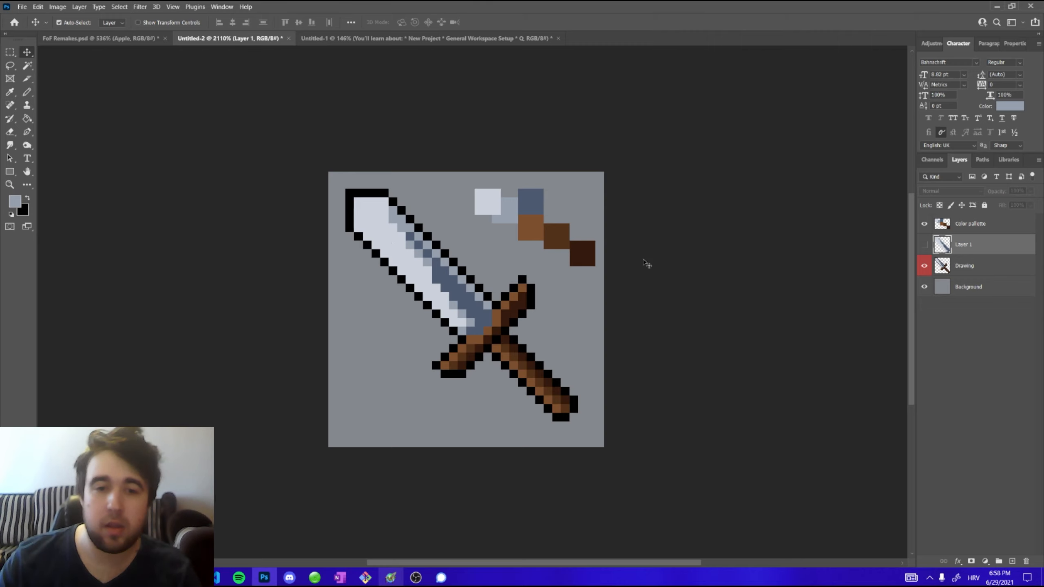
Try deleting the Drawing layer, then undo the deletion
mouse_move(983, 267)
mouse_down()
mouse_move(983, 552)
mouse_move(1026, 560)
mouse_up()
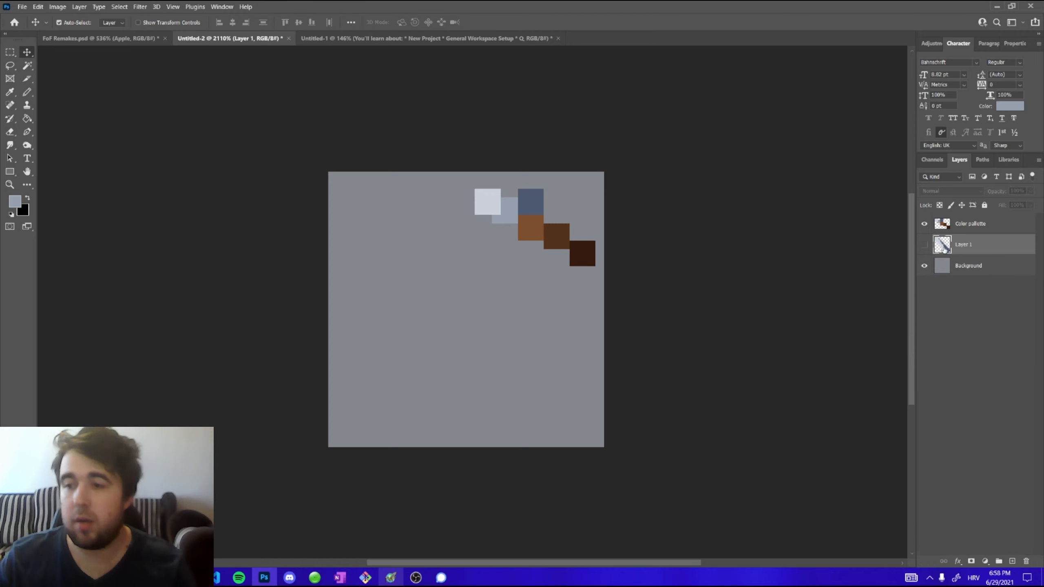
key(ctrl+z)
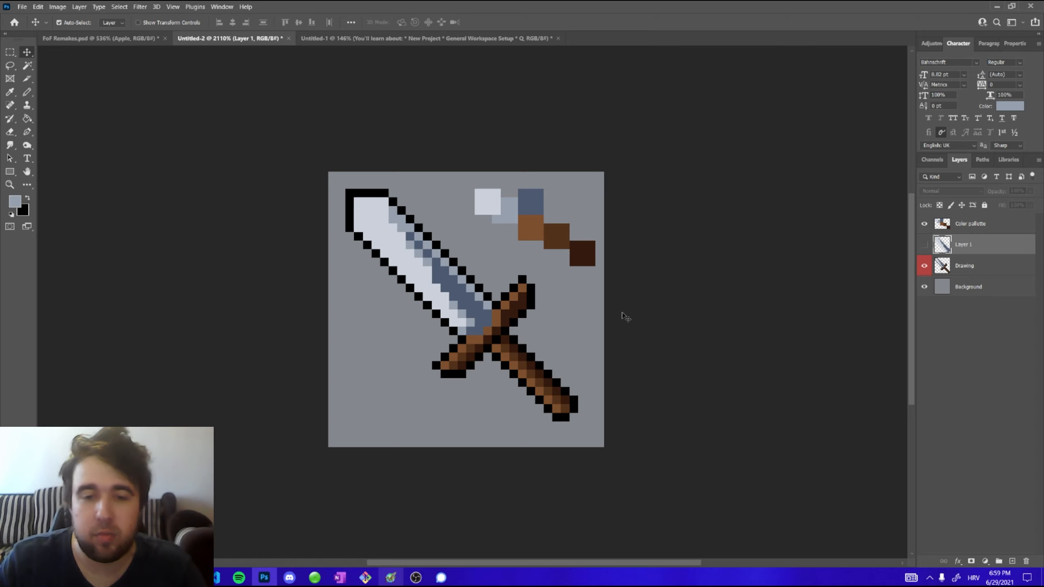
Hide the Background layer of the finished sword document, then marquee-select and deselect the whole canvas
key(m)
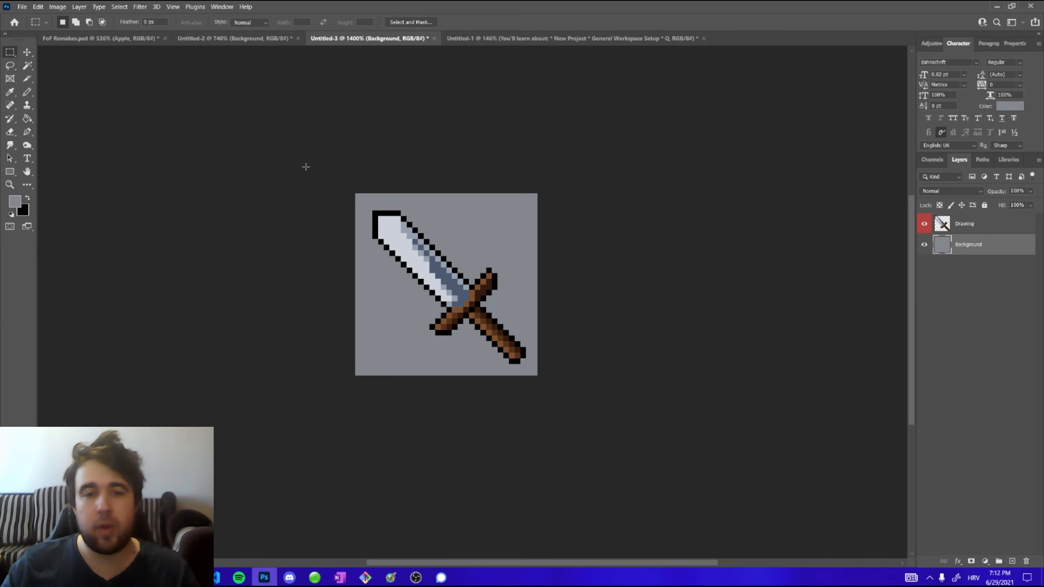
click(924, 244)
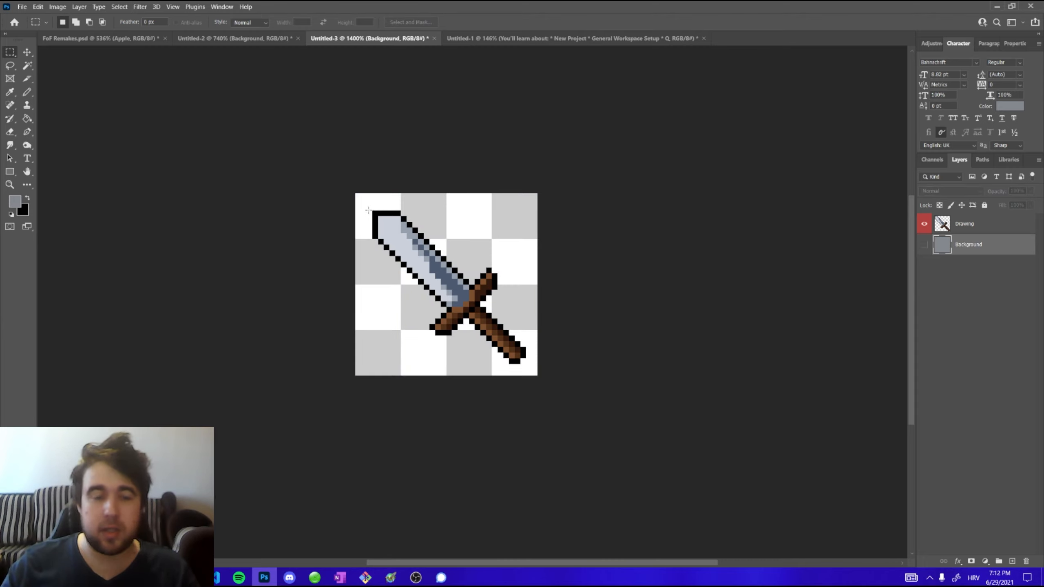
drag(355, 193, 539, 375)
key(ctrl+d)
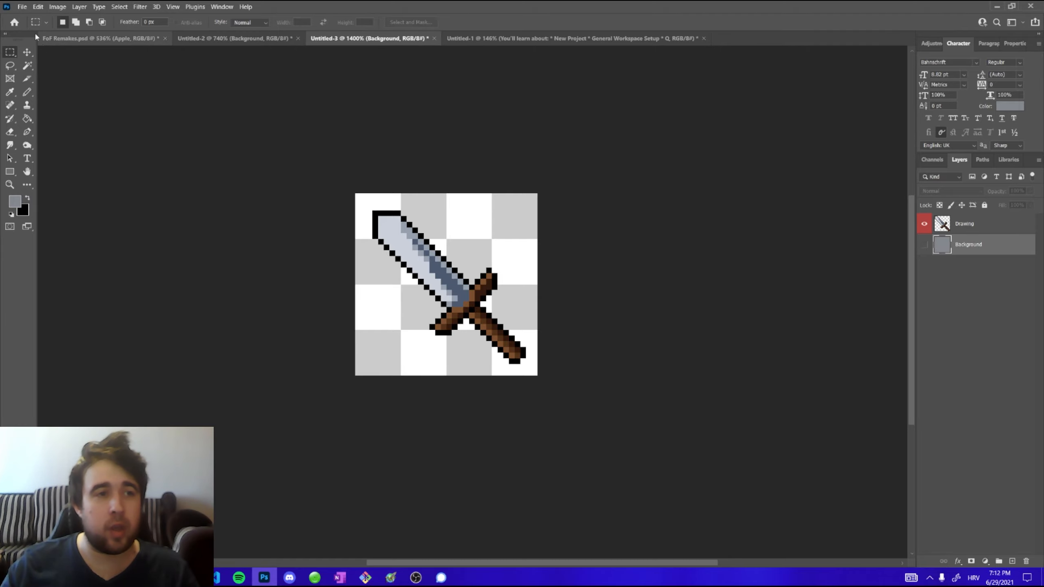
Save the sword document as a Photoshop file named Sword Project on the desktop, keeping maximize compatibility
click(22, 6)
click(62, 125)
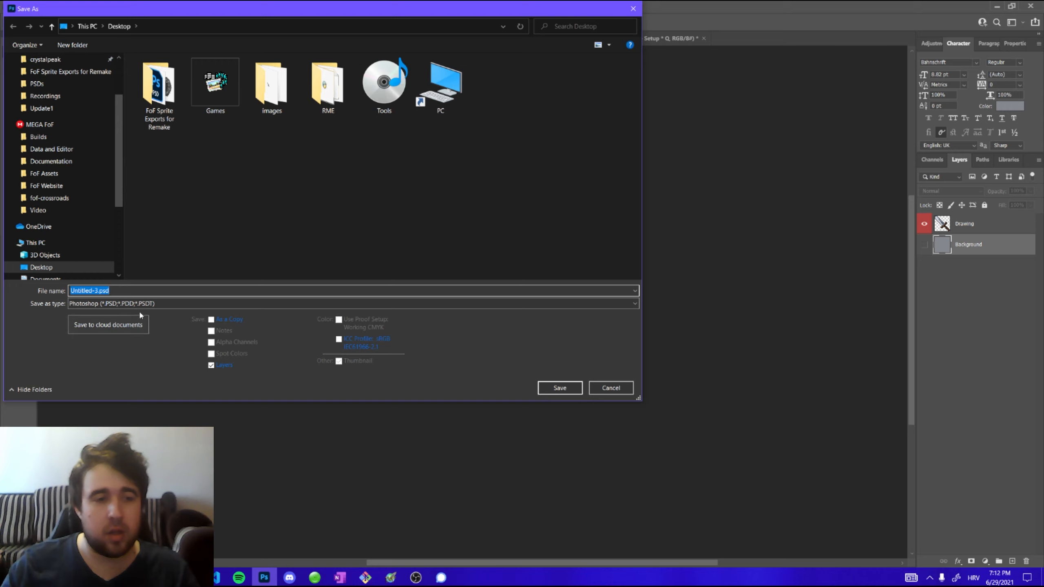
click(77, 306)
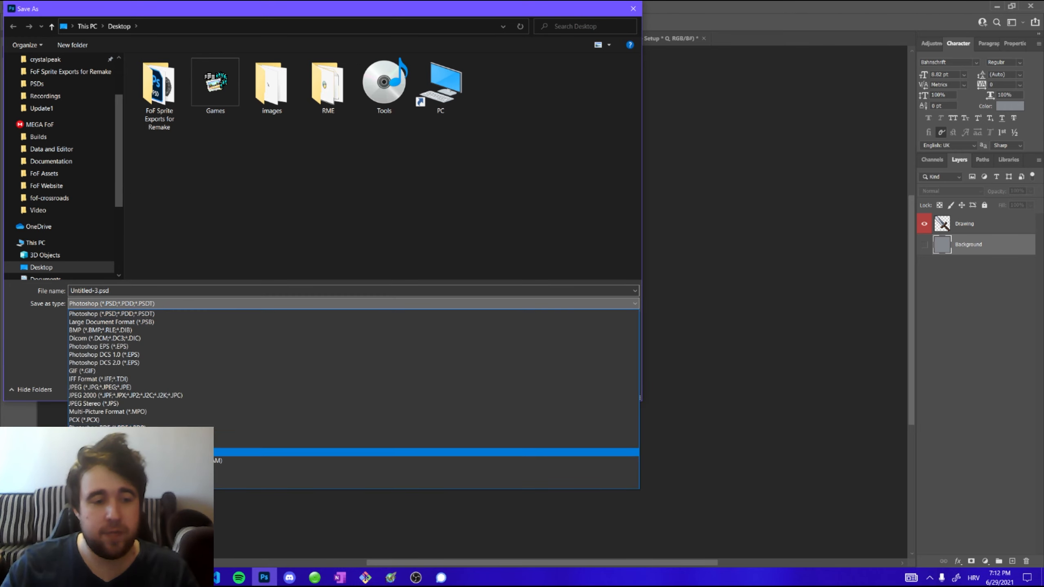
click(35, 352)
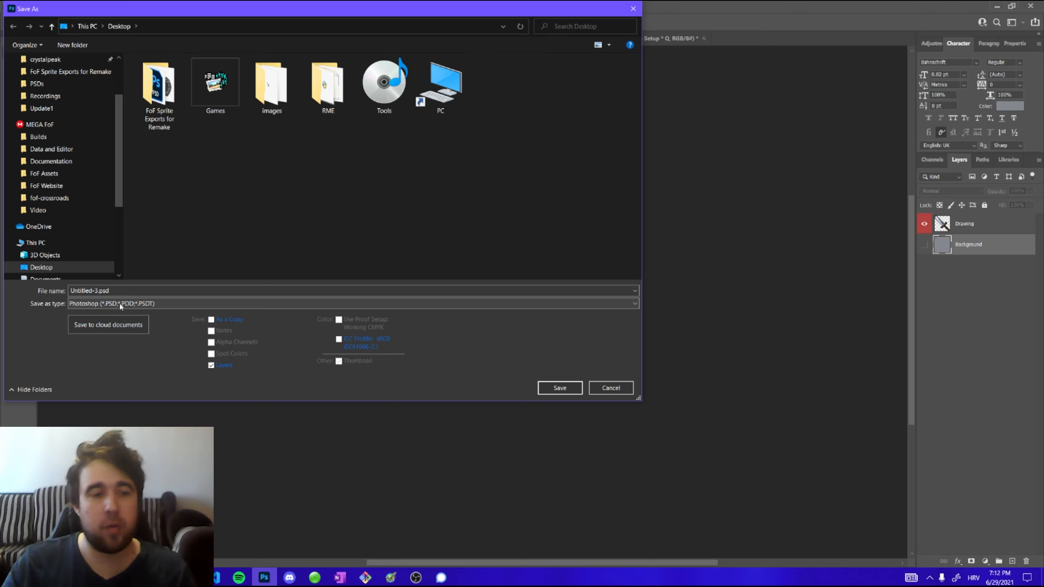
double_click(119, 290)
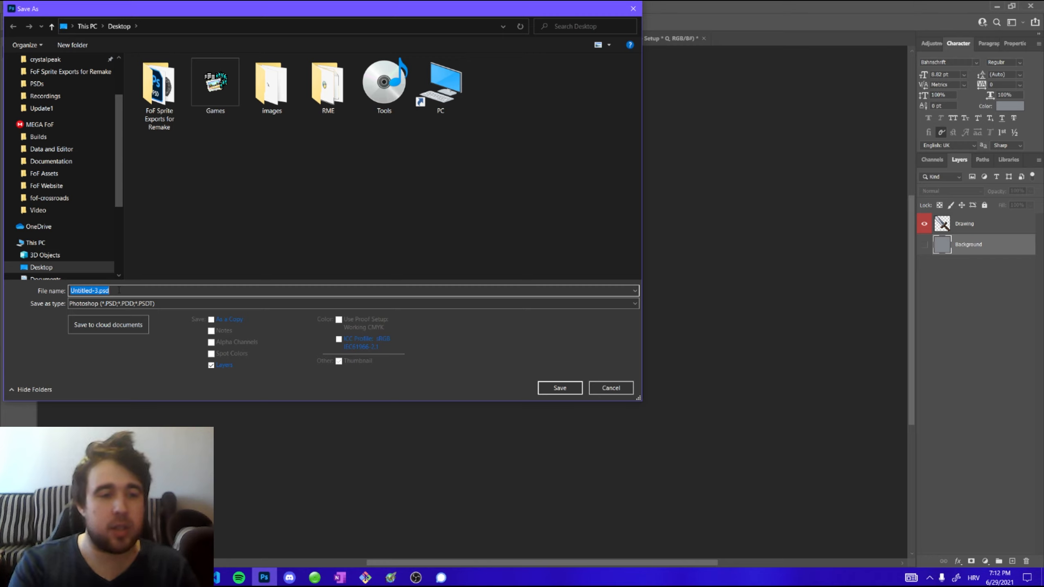
text(Sword Sprite)
key(Return)
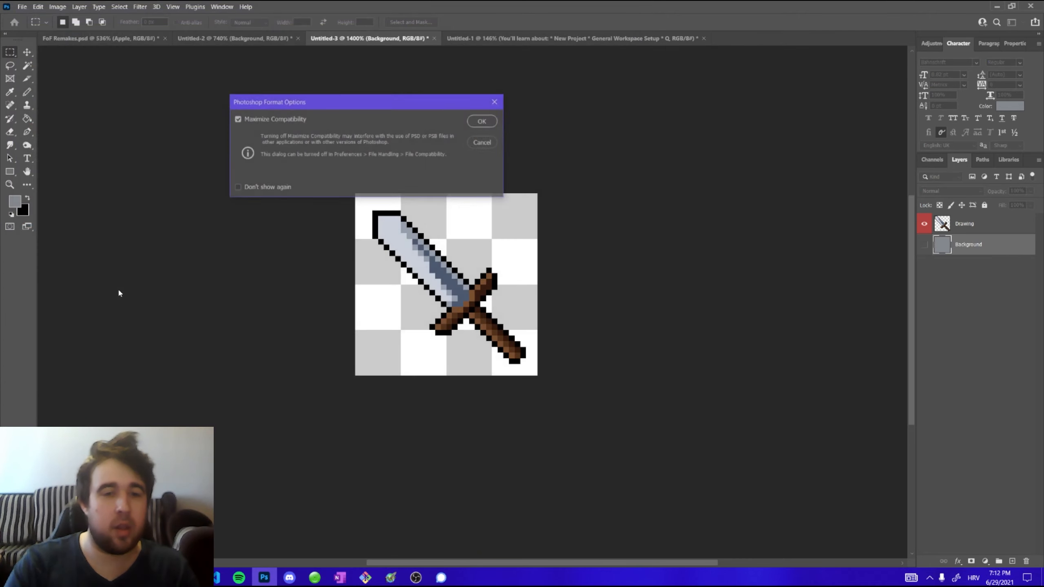
click(481, 121)
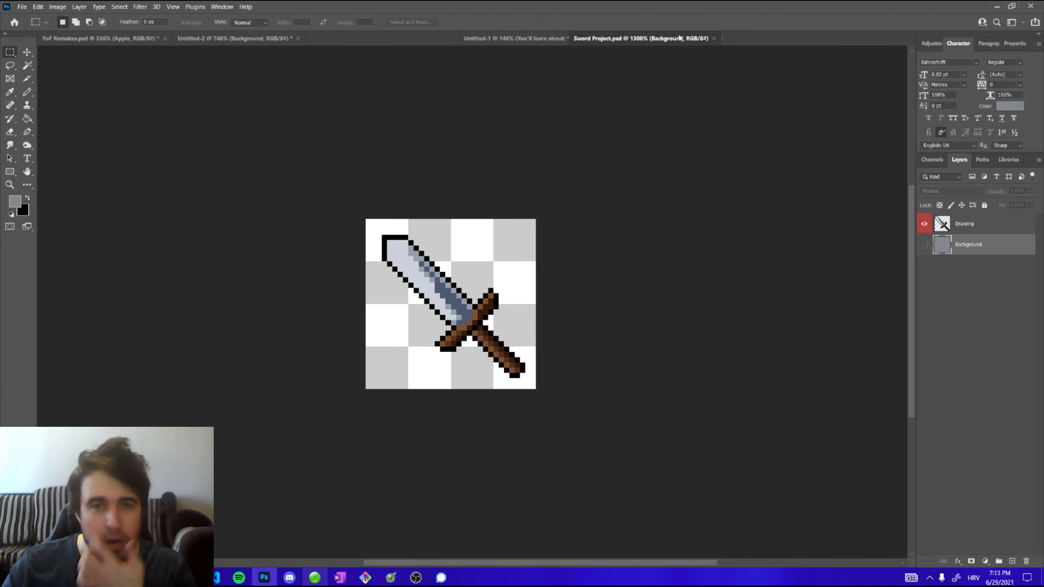
Close the Sword Project document and reopen Sword Project.psd from the desktop
click(721, 39)
right_click(567, 578)
click(602, 517)
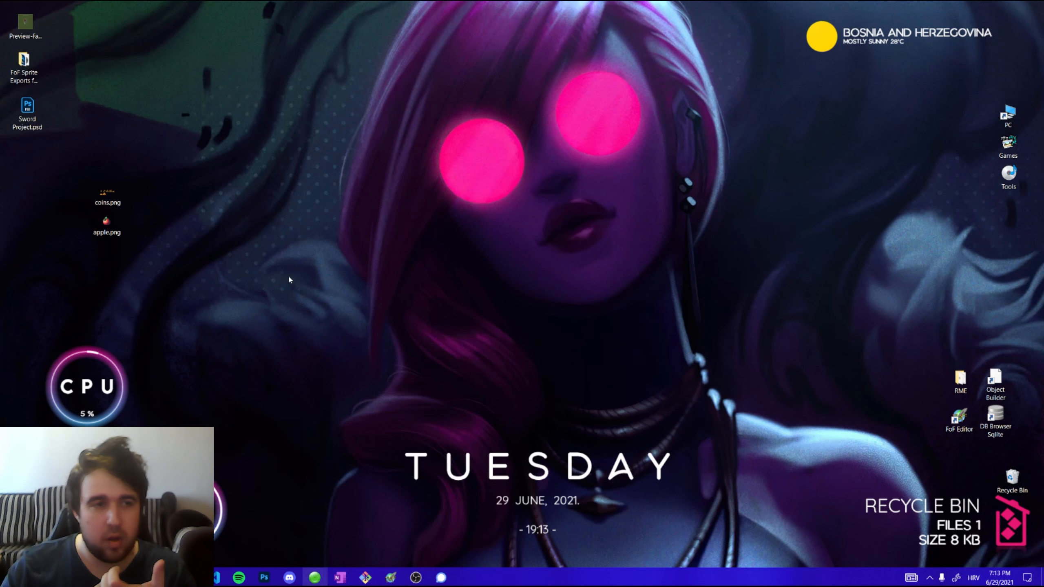
drag(30, 133, 38, 151)
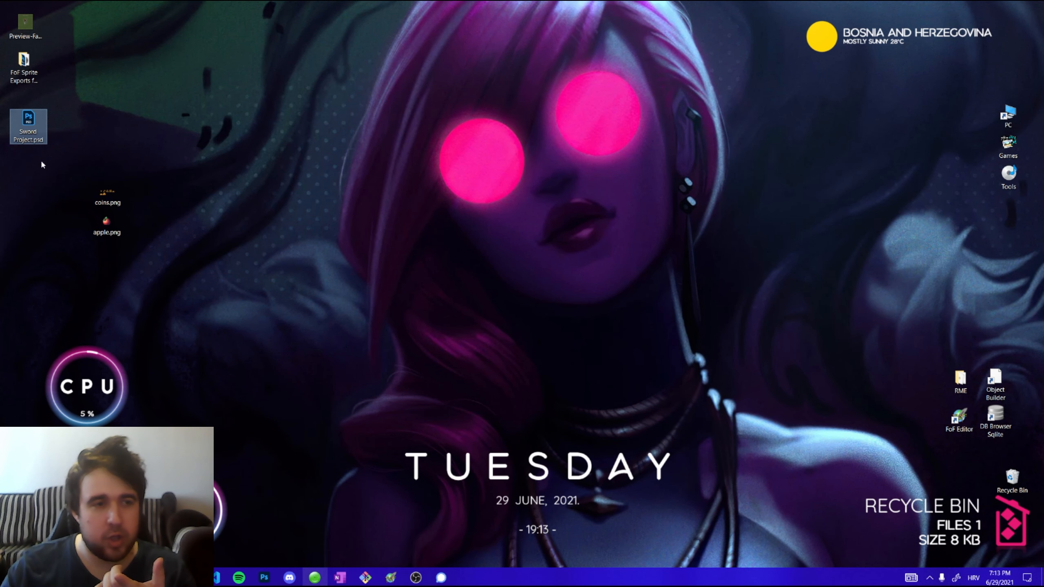
double_click(29, 124)
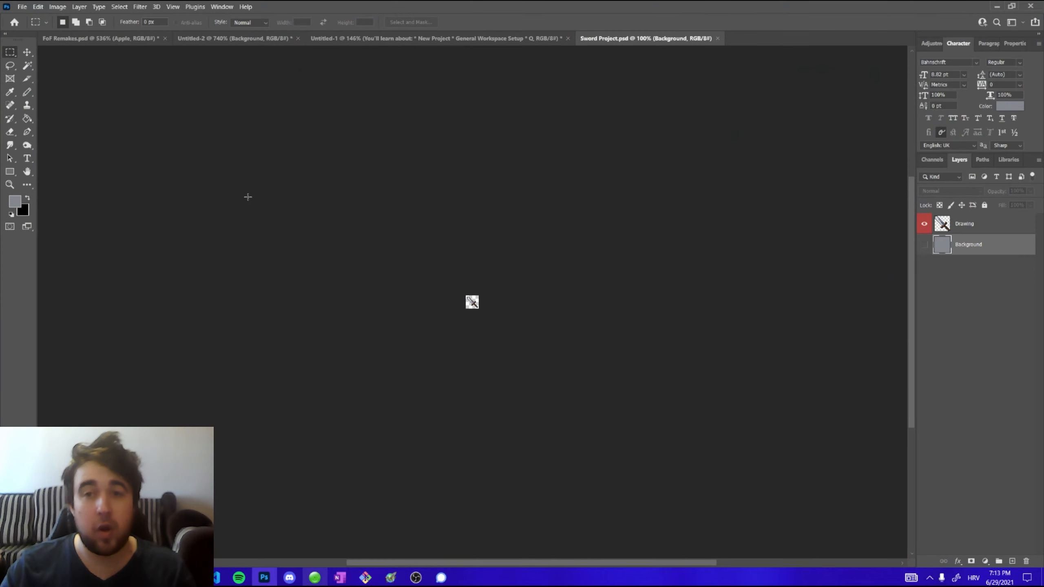
Select the Drawing layer and save the sword as a PNG named Sword Project.png on the desktop
scroll(481, 305, up, 5)
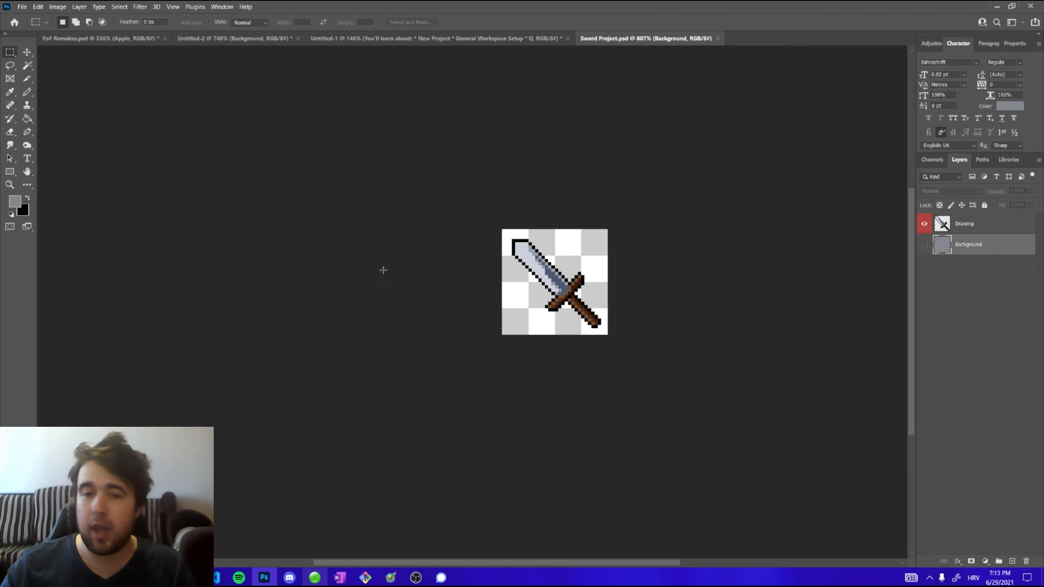
scroll(677, 246, up, 2)
click(971, 230)
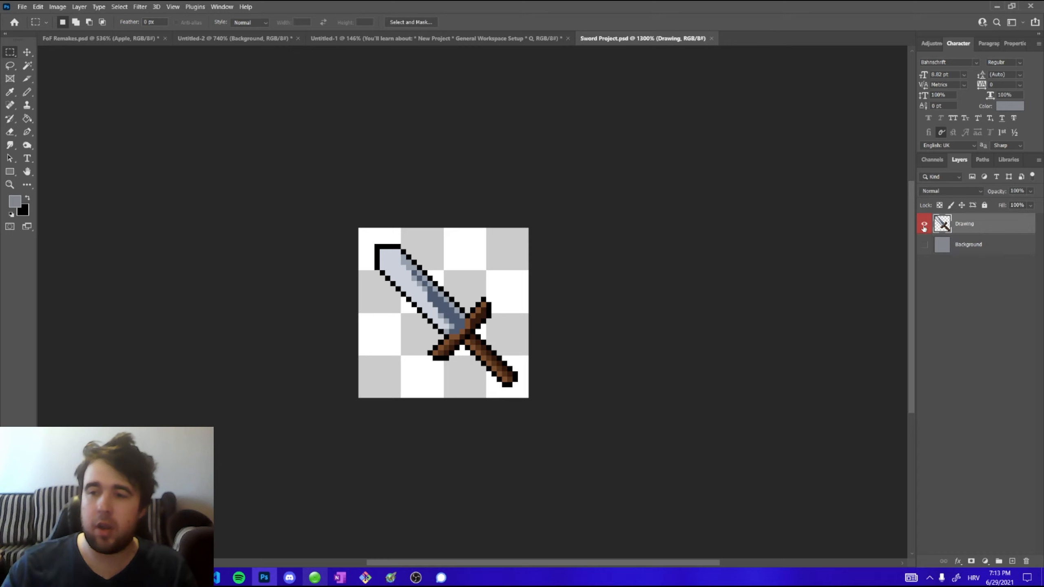
scroll(500, 235, down, 1)
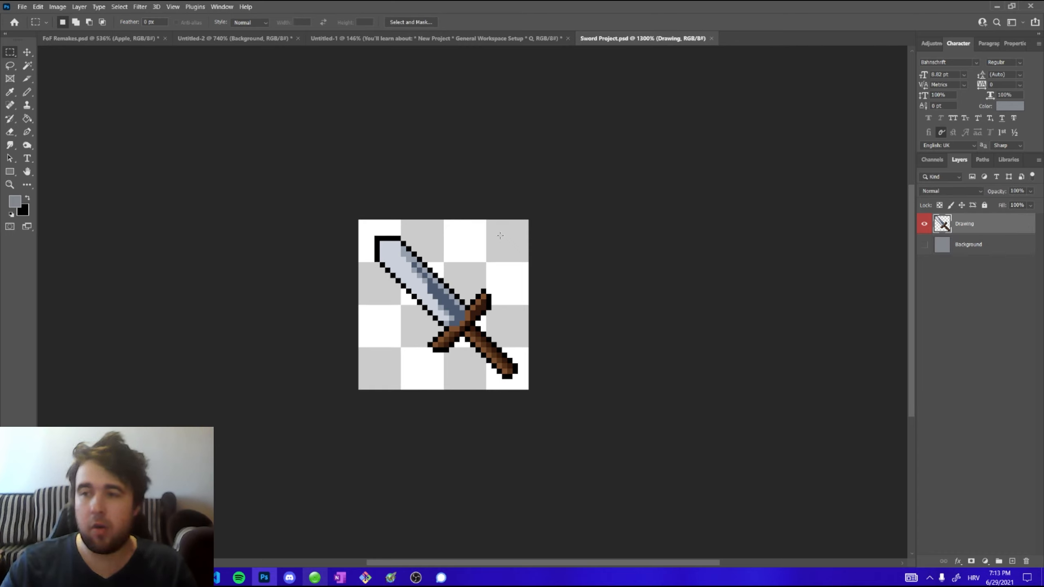
scroll(469, 294, down, 1)
scroll(469, 294, down, 1)
scroll(469, 295, up, 3)
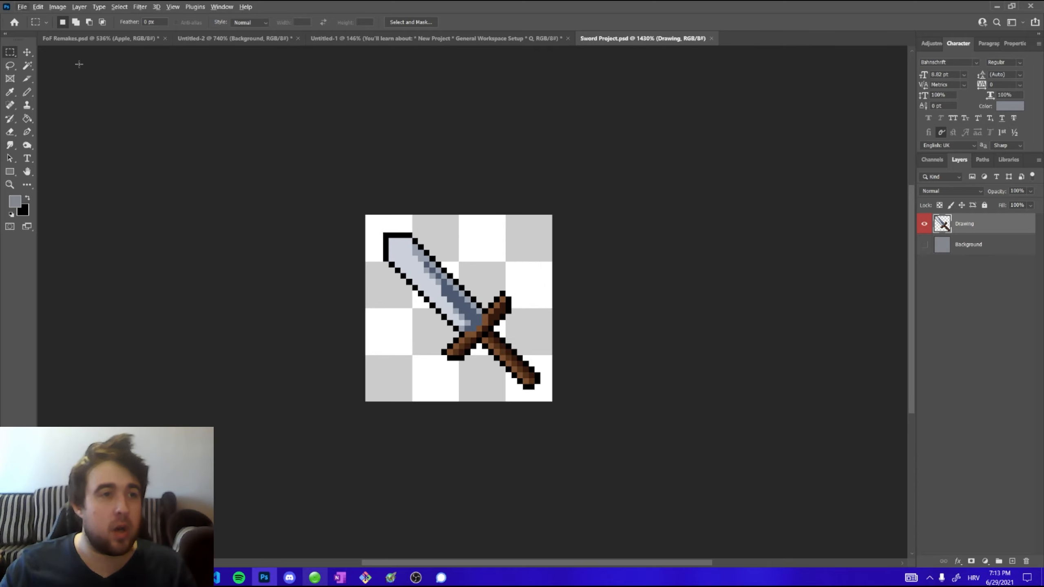
click(22, 7)
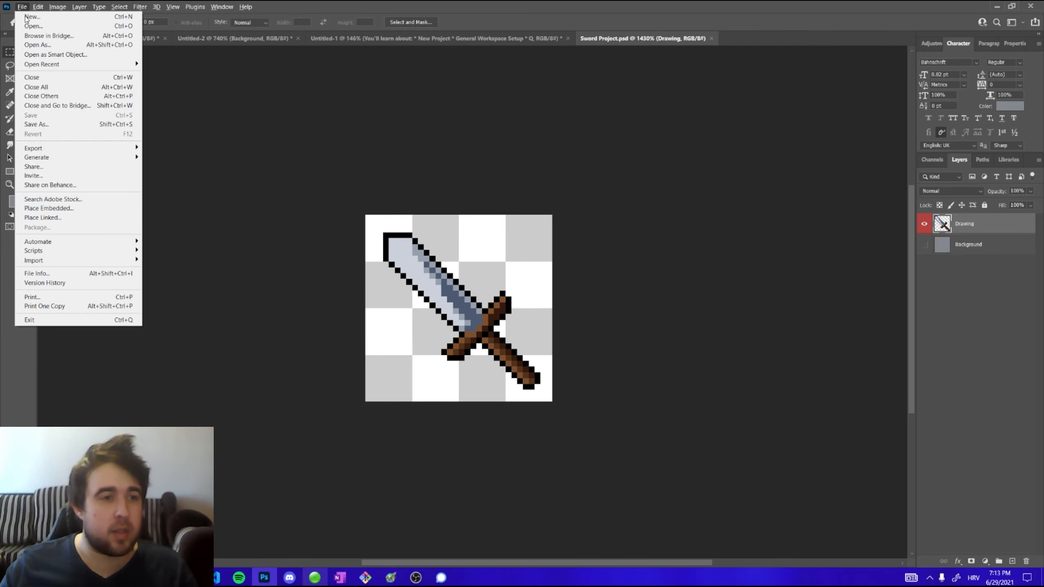
click(65, 127)
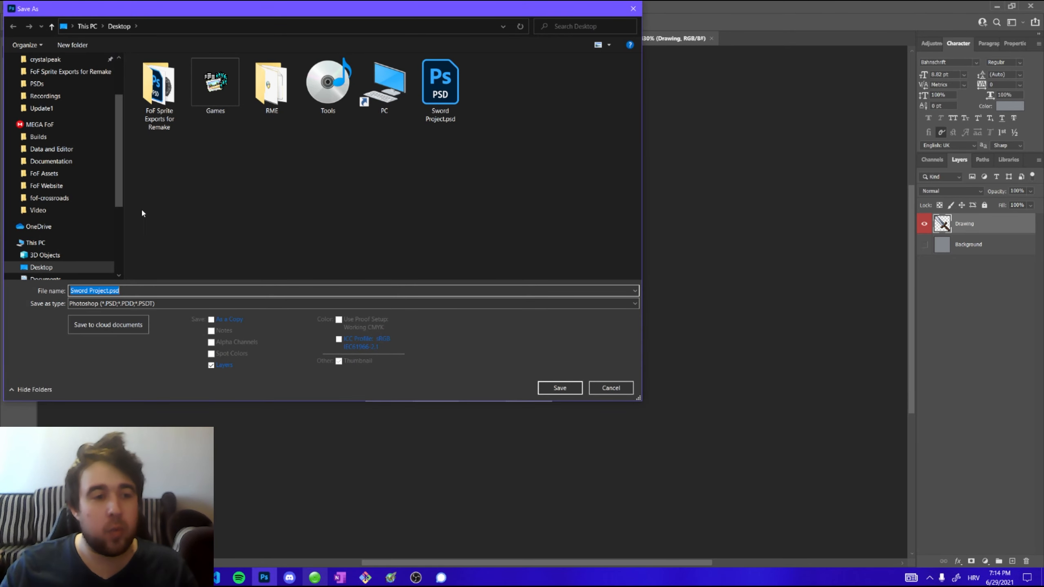
click(110, 304)
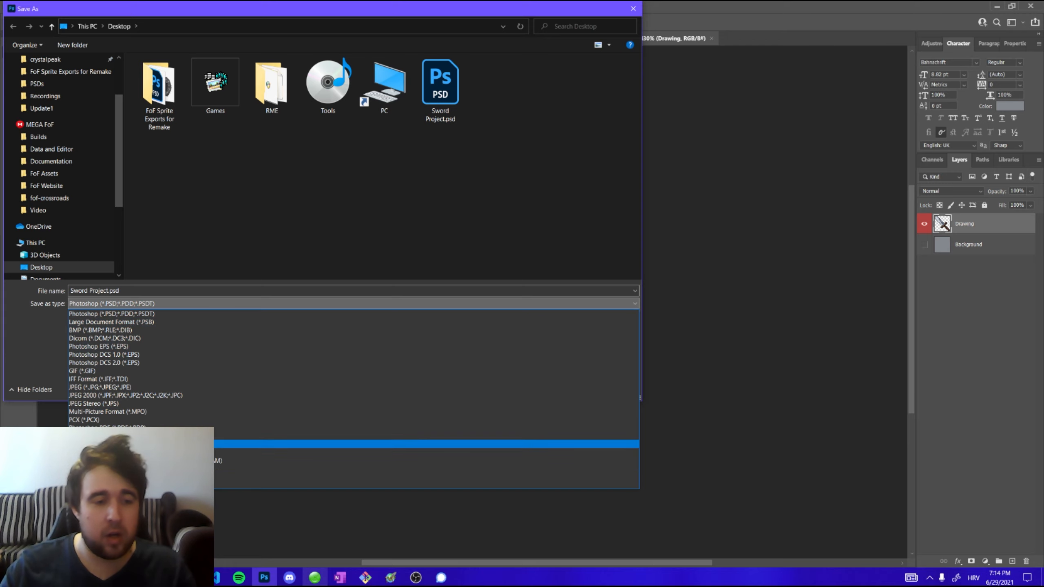
click(169, 443)
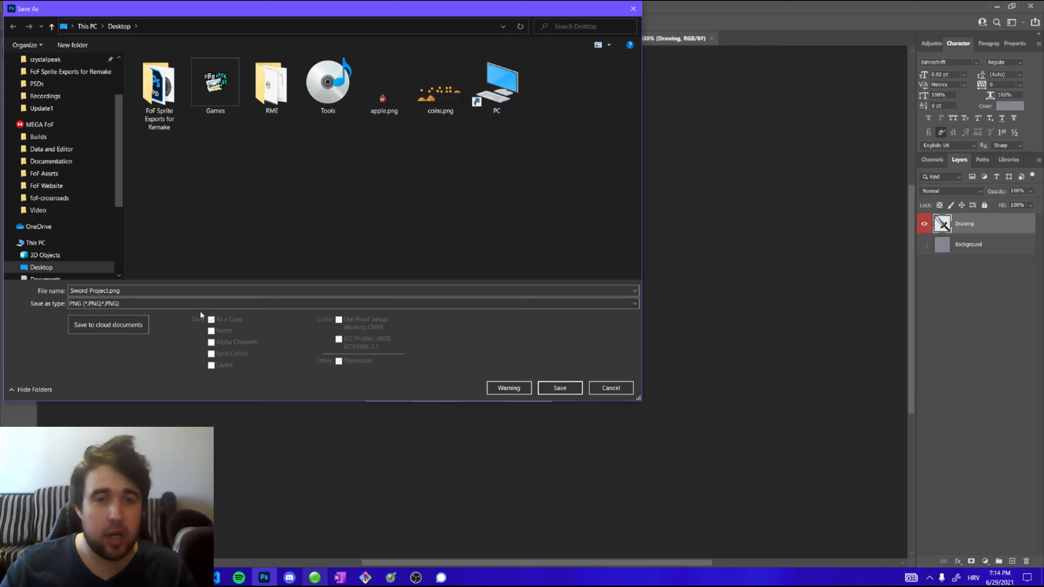
click(164, 292)
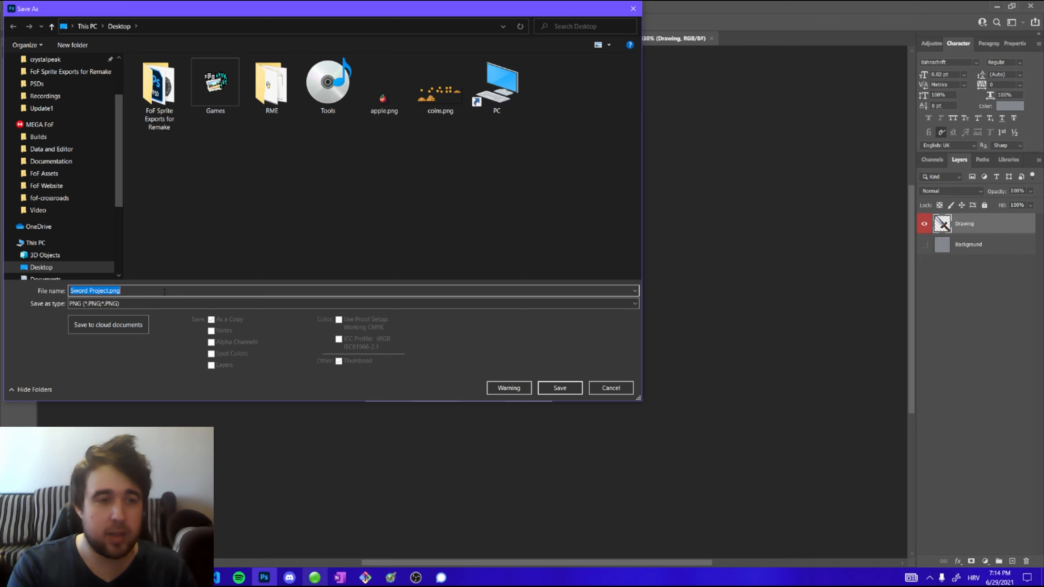
click(571, 386)
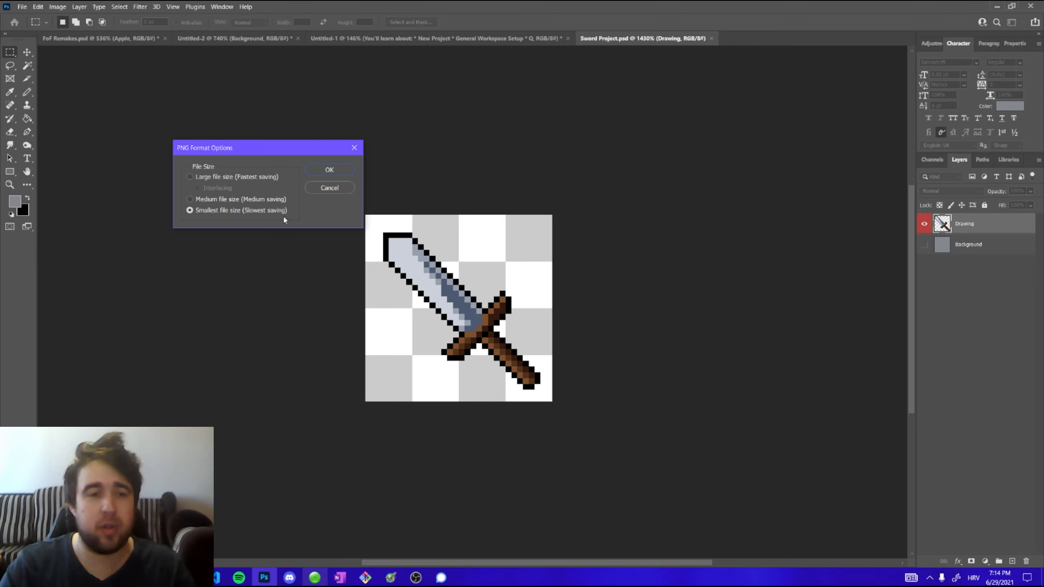
click(328, 170)
Show the desktop and move the Sword Project.png icon beside the Sword Project.psd file
right_click(567, 577)
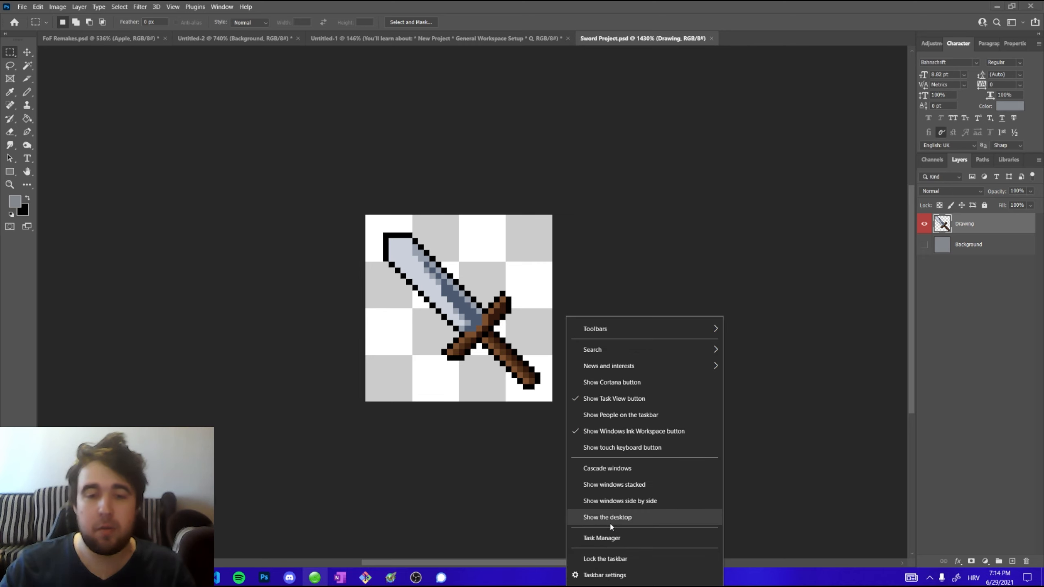
click(610, 523)
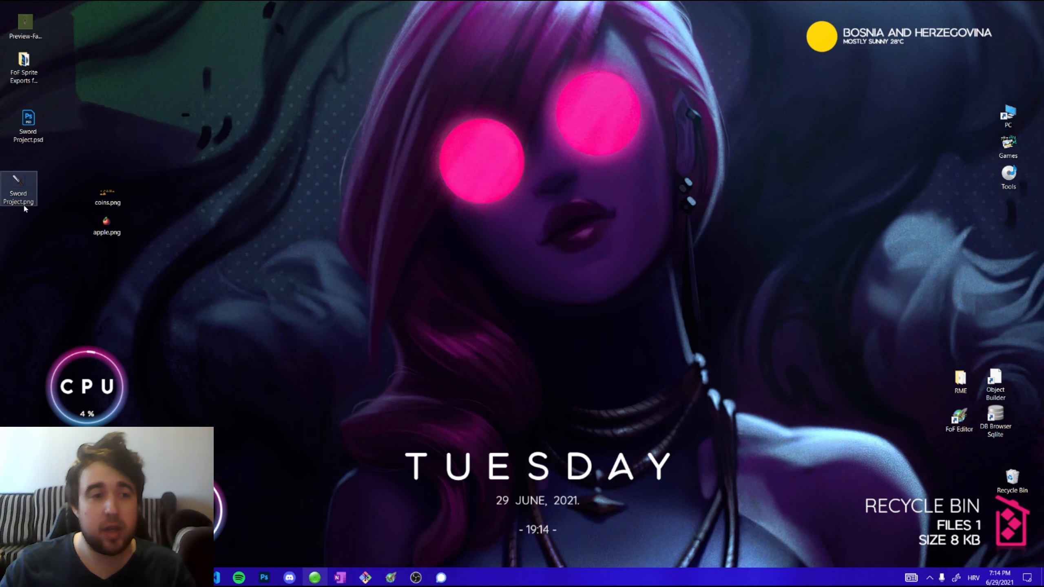
mouse_move(31, 206)
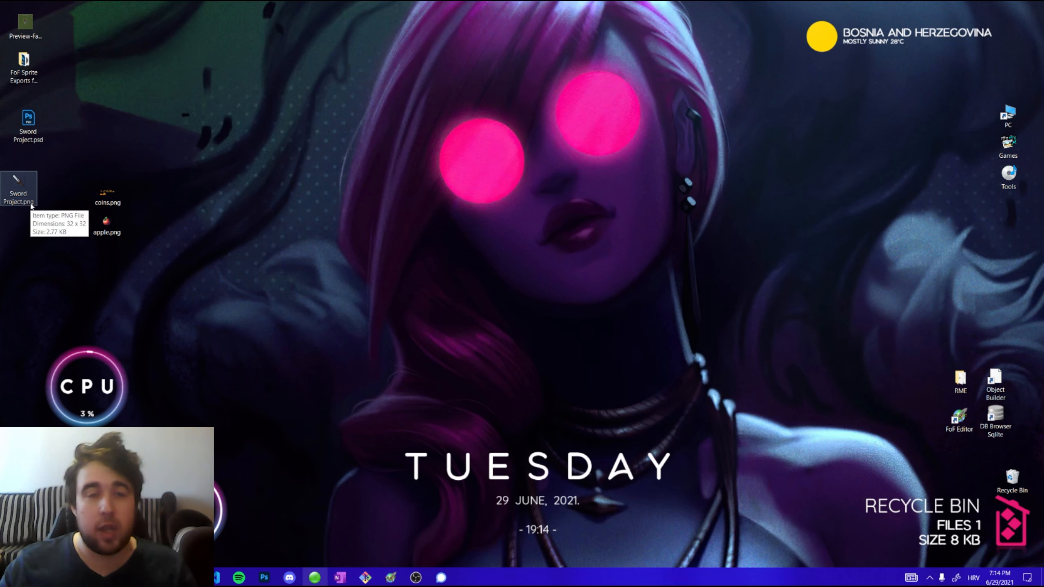
drag(31, 206, 181, 244)
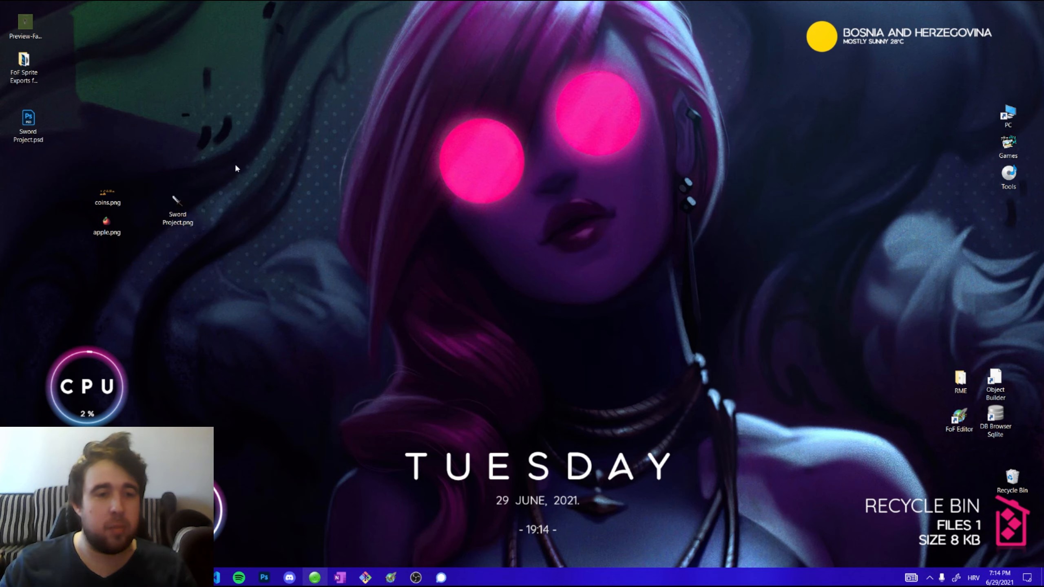
drag(176, 207, 128, 141)
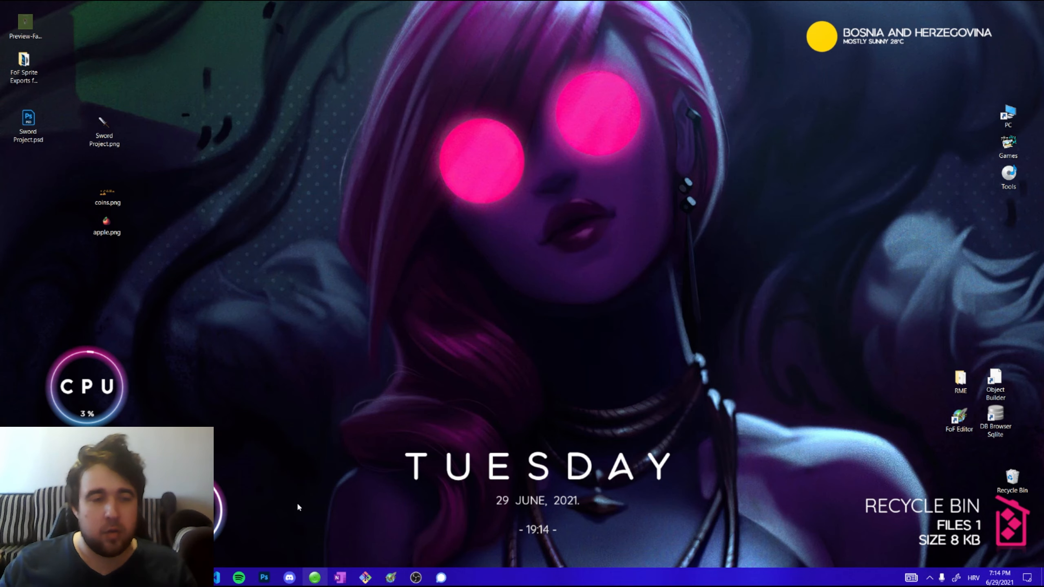
Switch to the Untitled-2 sword document and resize the image to 128 x 128 pixels
click(271, 571)
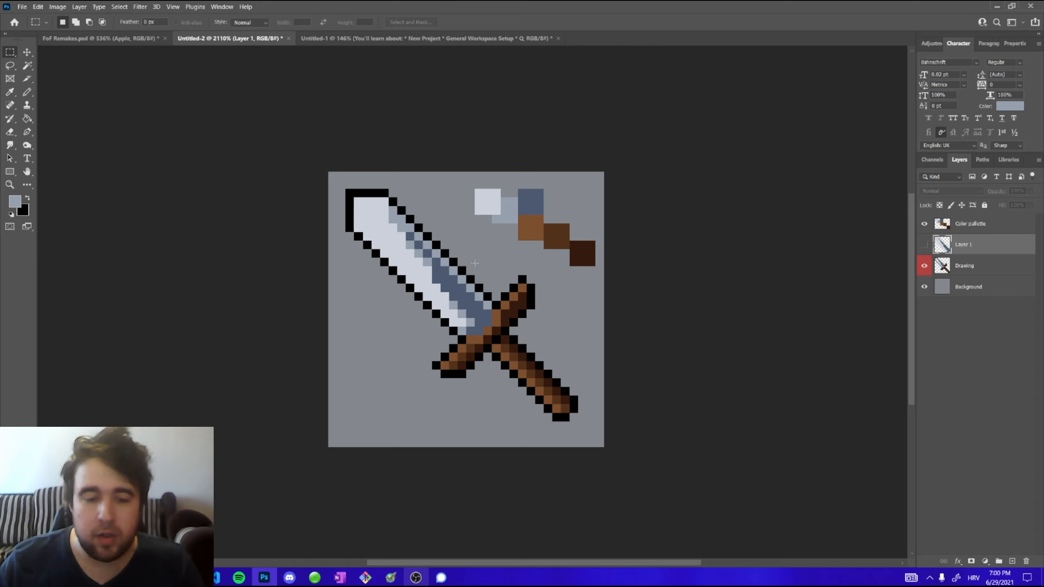
scroll(327, 186, down, 2)
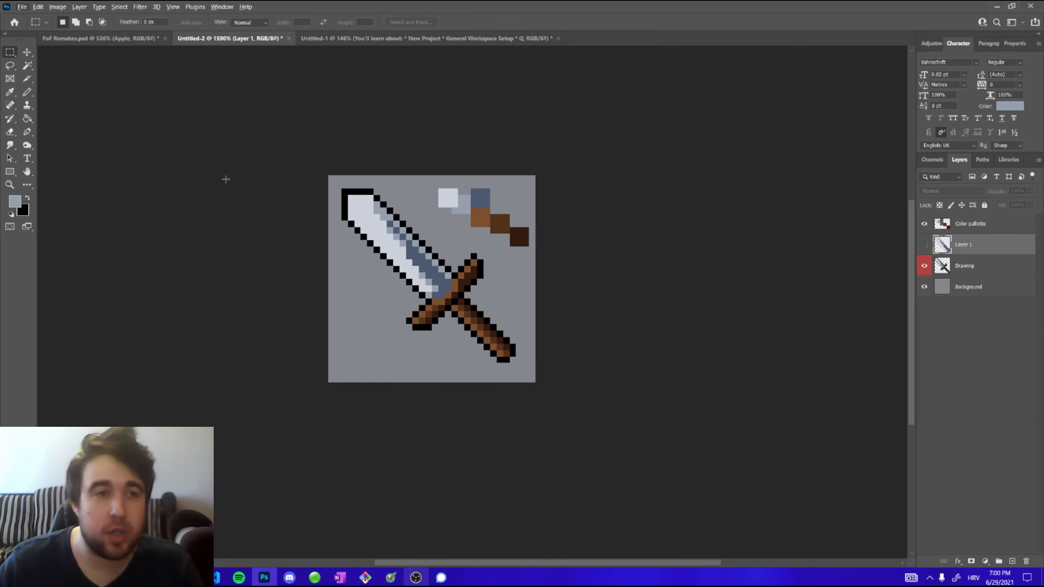
drag(155, 124, 161, 128)
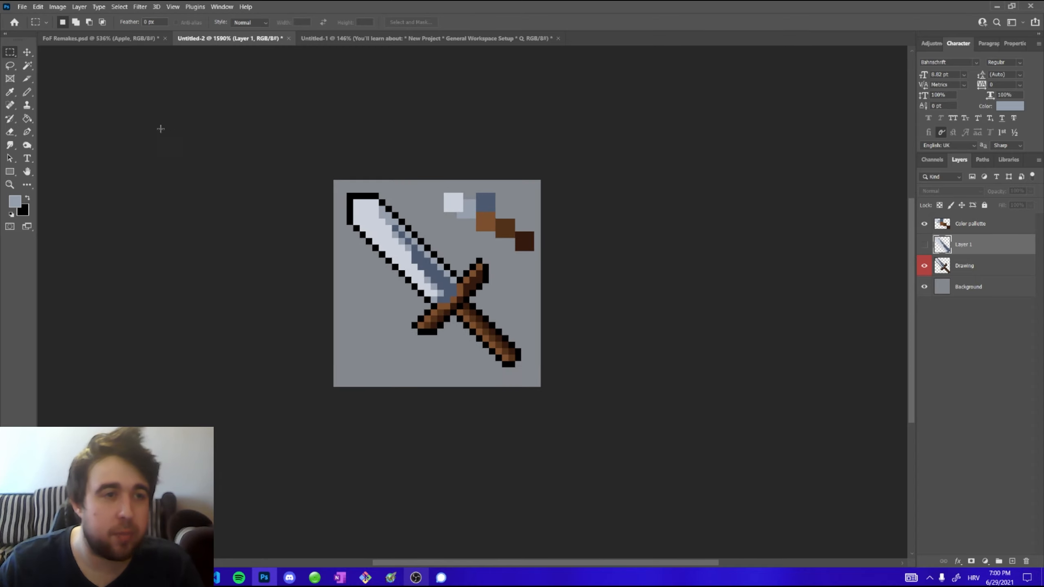
click(63, 8)
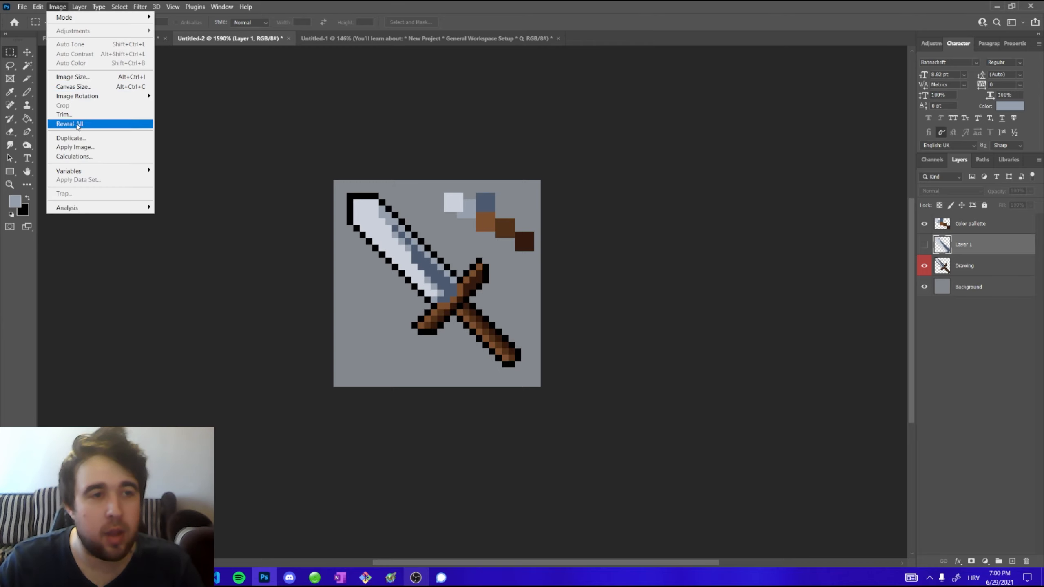
click(74, 78)
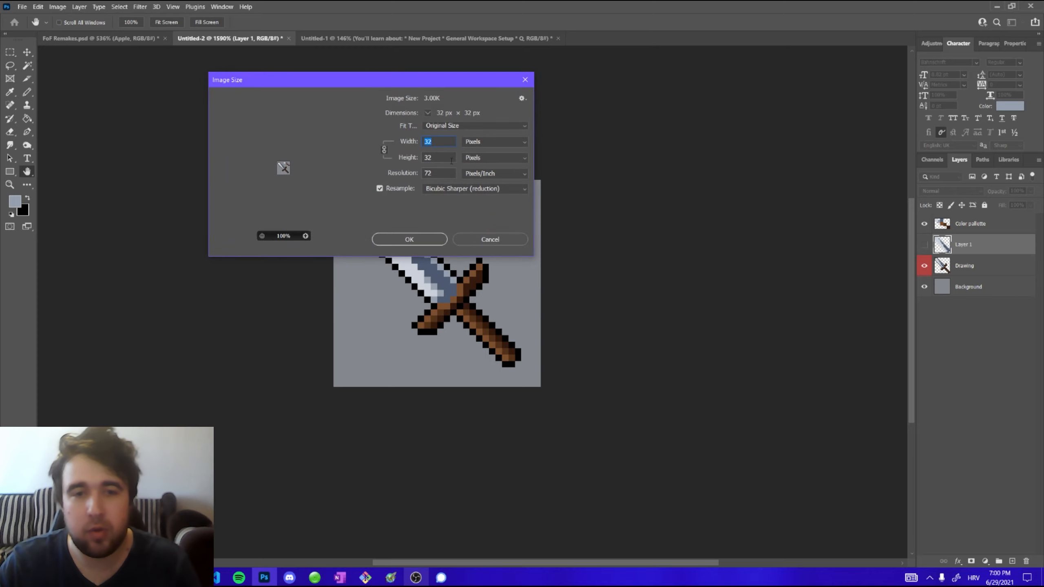
text(128)
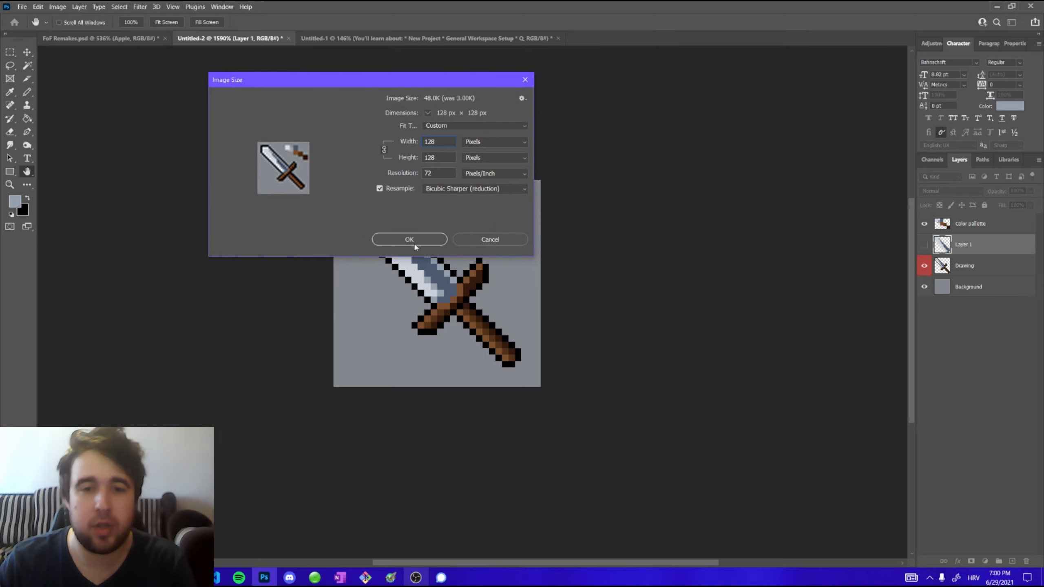
click(414, 248)
Zoom in on the resized sword to examine how its pixels were scaled
scroll(330, 256, down, 10)
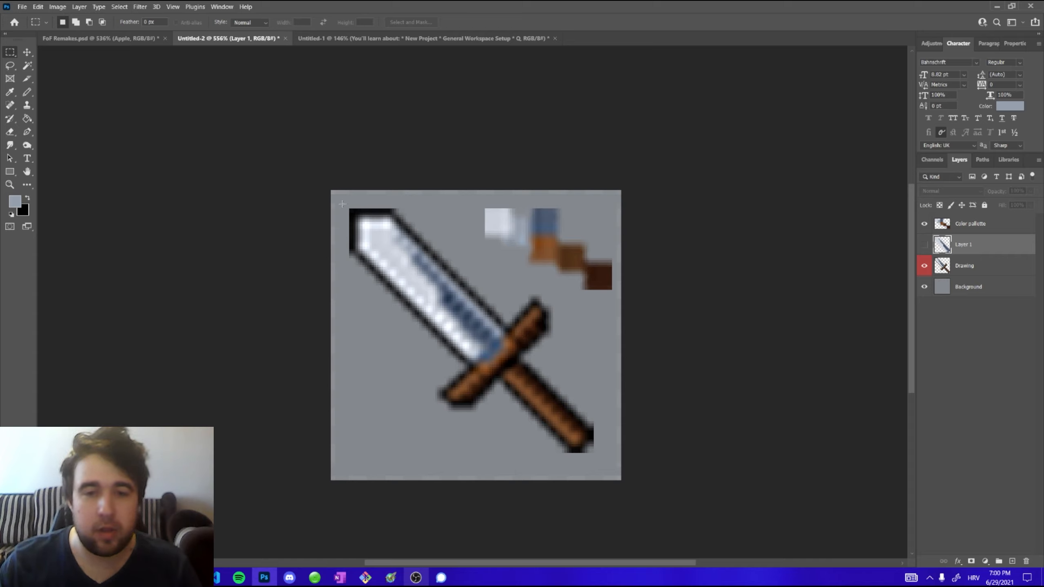
drag(346, 204, 617, 476)
click(576, 429)
click(646, 452)
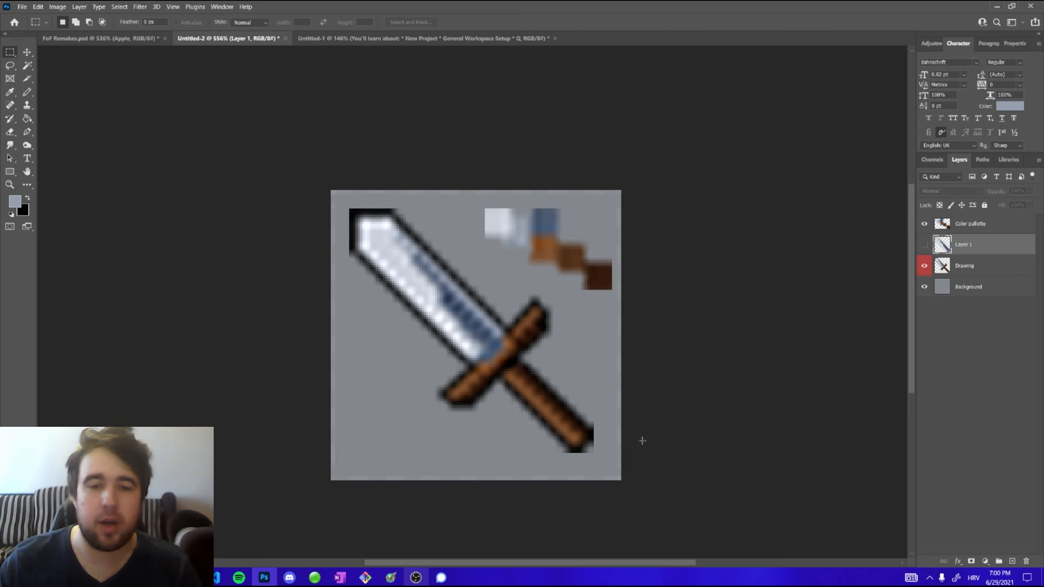
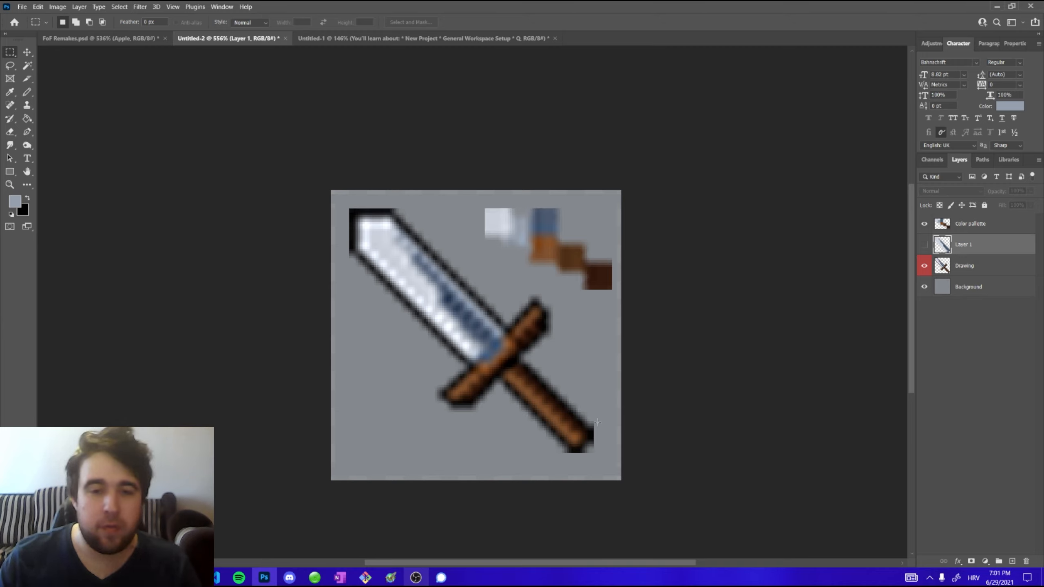
Undo the previous resize of the sword image
key(ctrl+a)
key(ctrl+z)
key(ctrl+z)
key(ctrl+z)
key(ctrl+z)
key(ctrl+z)
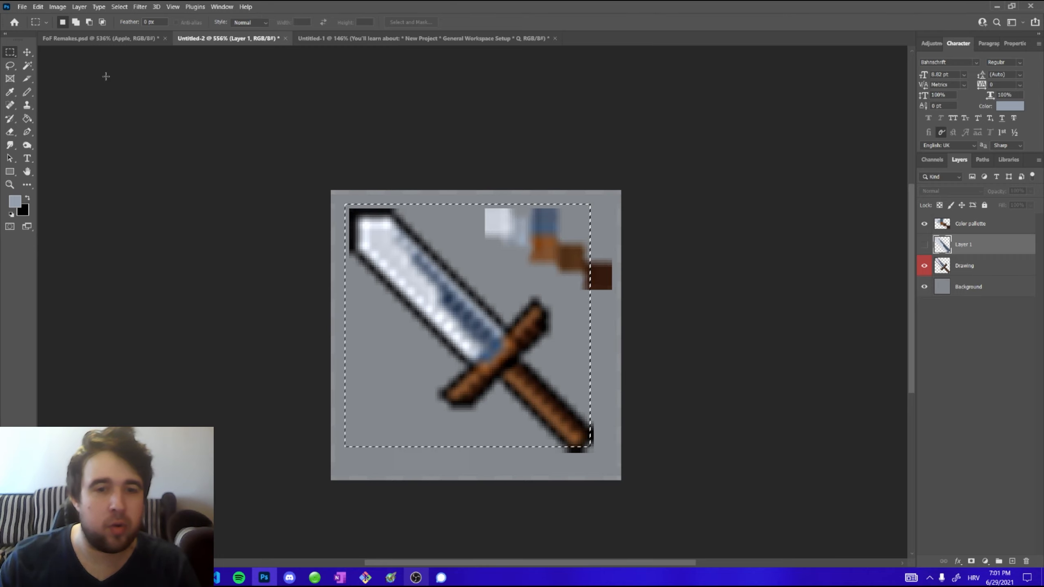
click(57, 6)
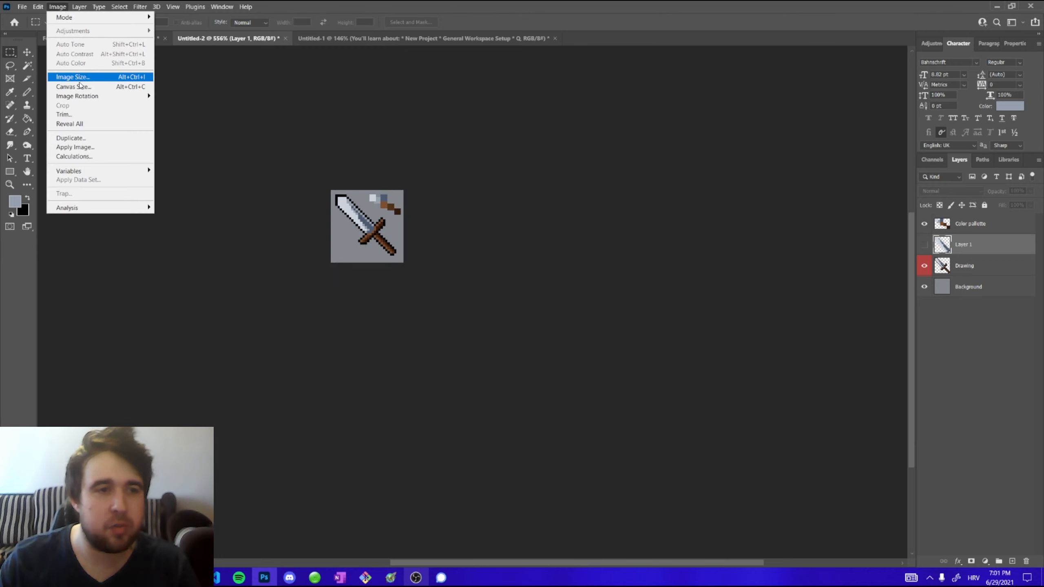
click(79, 86)
click(329, 110)
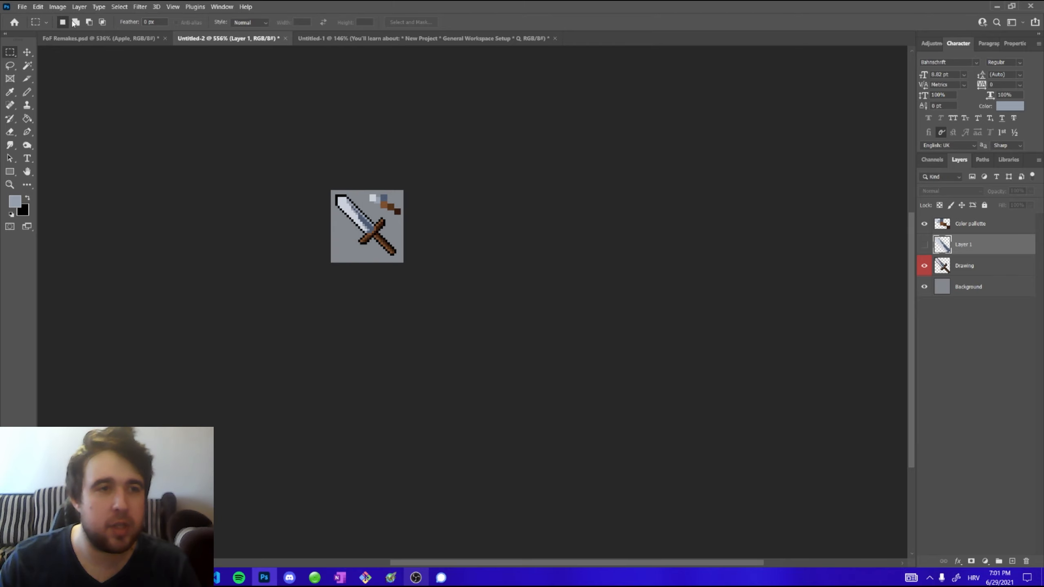
Resize the image to 128 x 128 pixels using Nearest Neighbor (hard edges) resampling
click(57, 7)
click(89, 78)
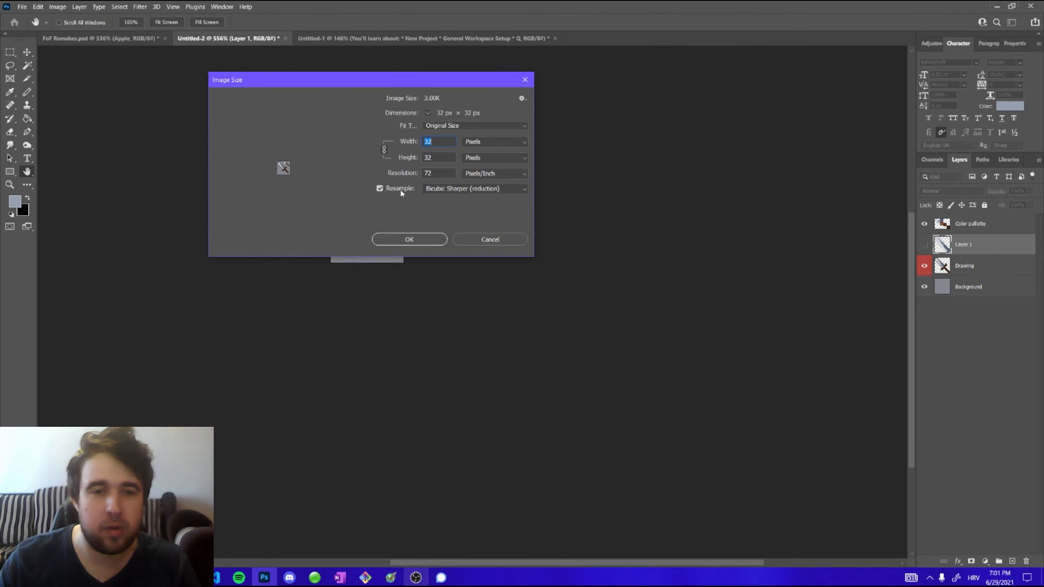
click(444, 191)
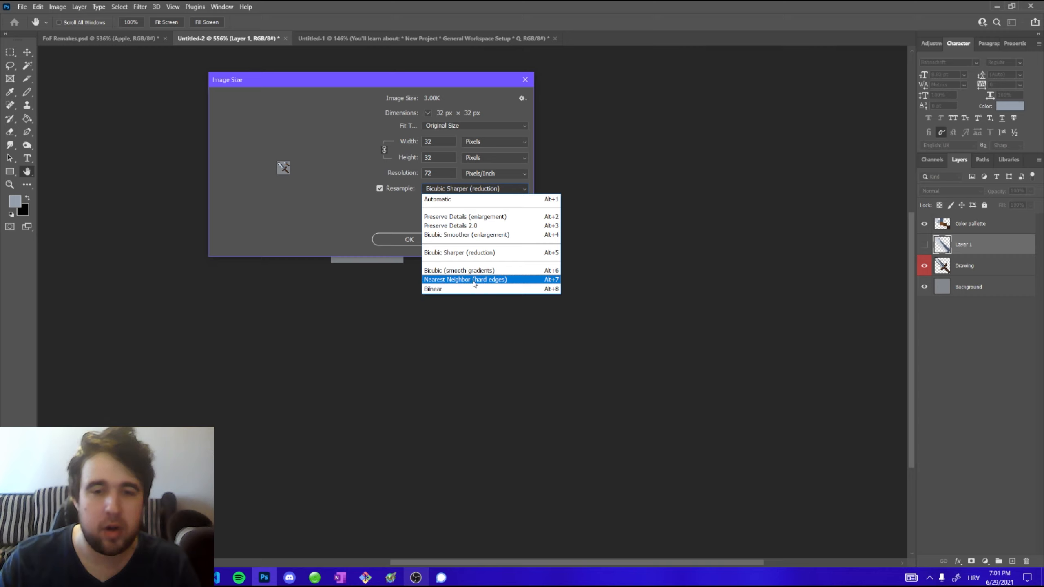
click(506, 280)
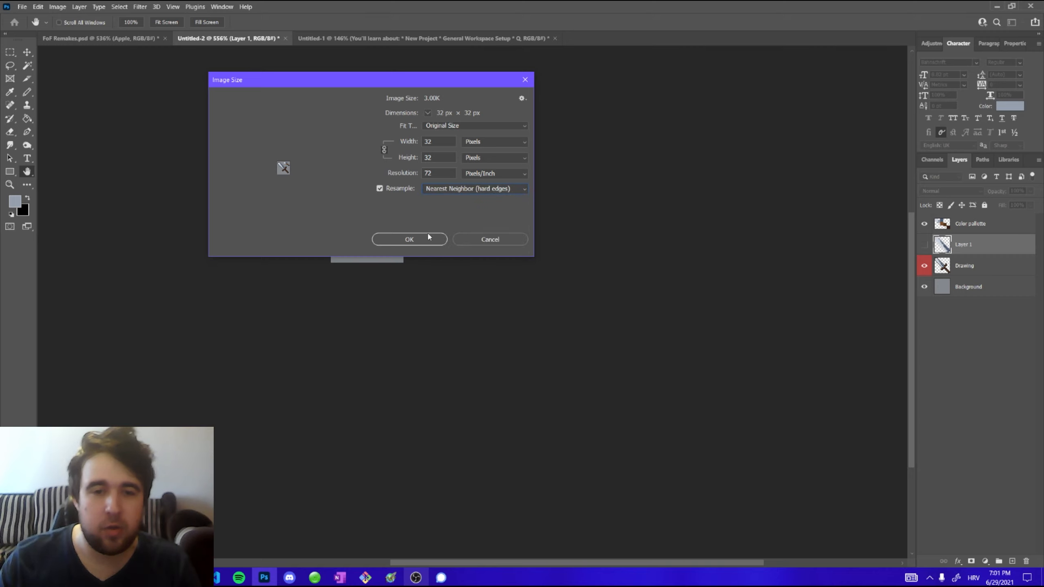
click(415, 240)
click(57, 6)
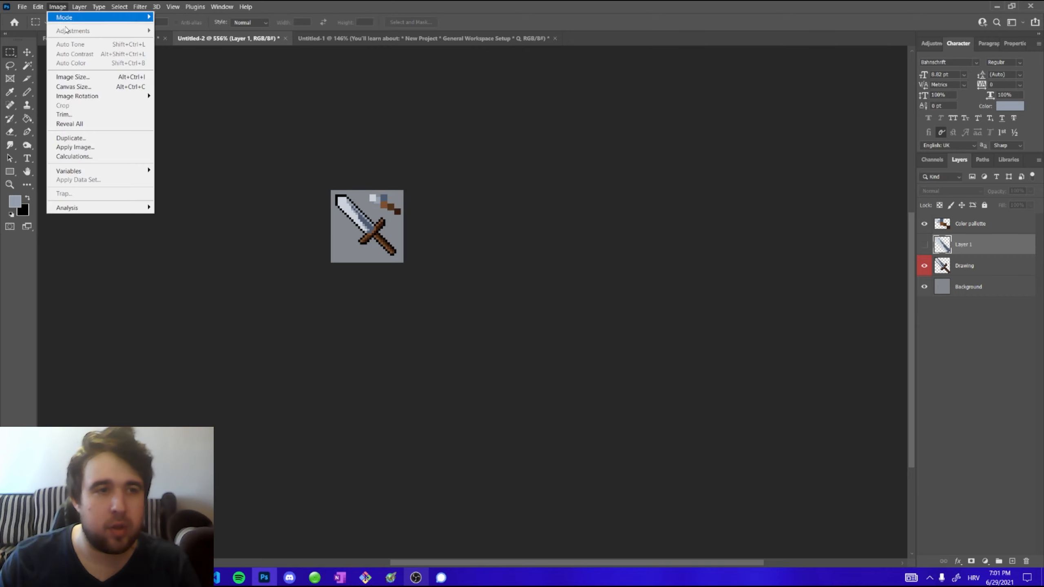
click(75, 79)
text(128)
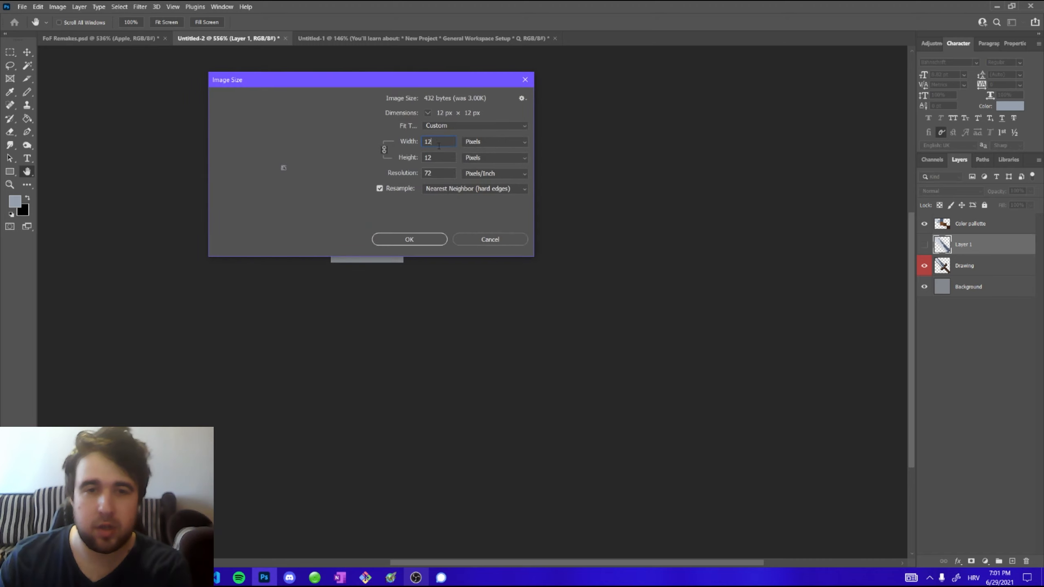
click(412, 240)
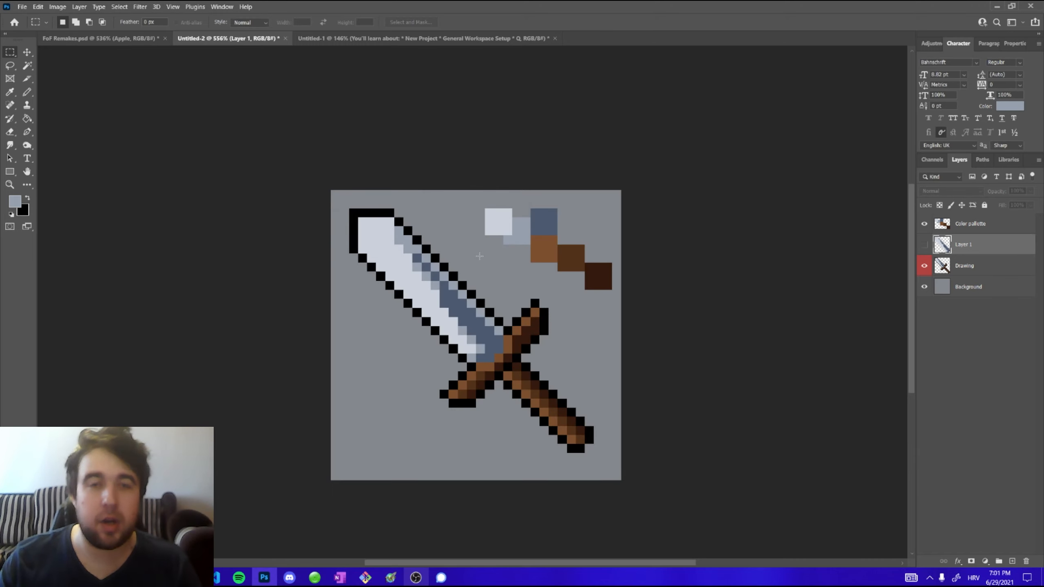
Zoom in and out to inspect the hard pixel edges of the resized sword
scroll(480, 255, down, 1)
scroll(515, 300, up, 2)
scroll(516, 299, down, 1)
scroll(516, 299, up, 1)
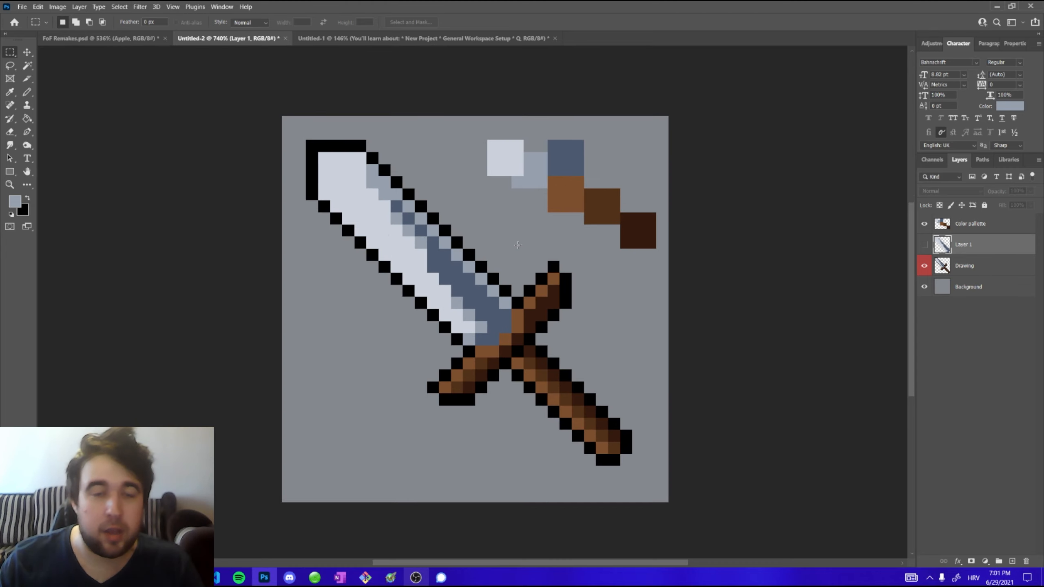
Add a new layer and draw a single test pixel with the Pencil beside the blade's tip
key(b)
scroll(401, 148, up, 2)
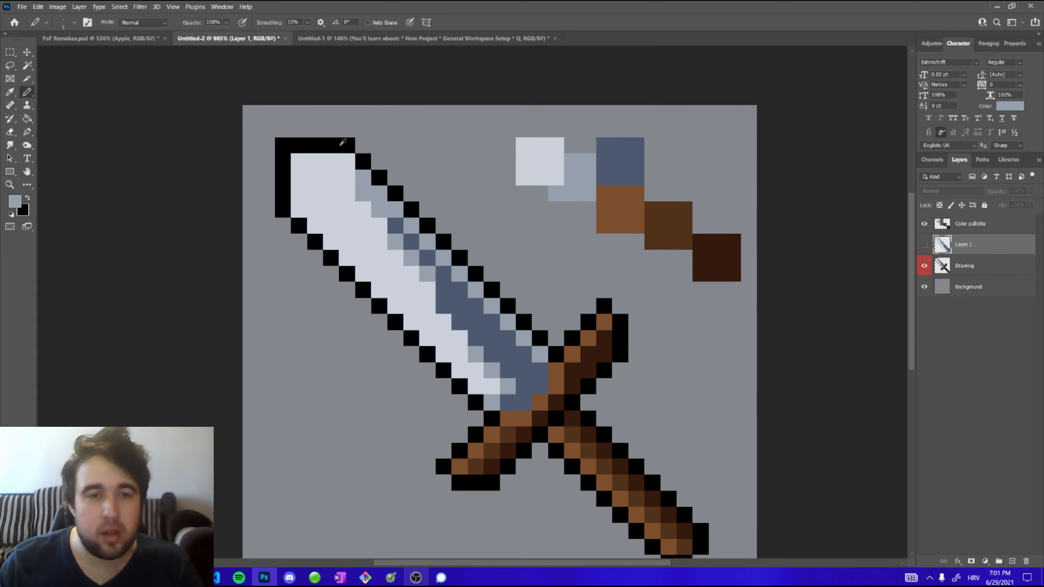
key(ctrl+shift+n)
key(Return)
scroll(350, 148, up, 2)
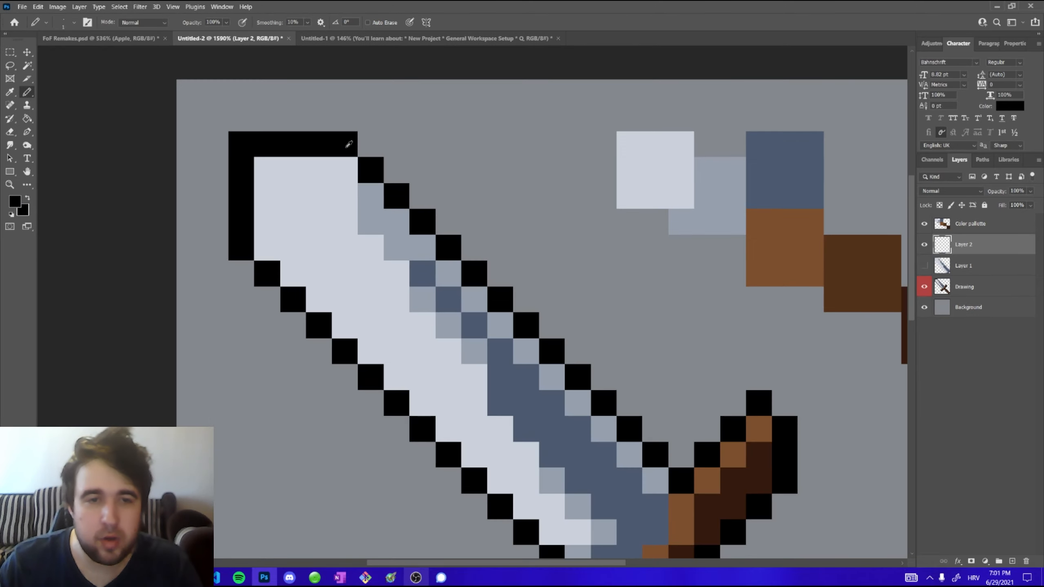
scroll(361, 136, up, 4)
mouse_move(382, 151)
mouse_down()
mouse_move(400, 188)
mouse_move(421, 170)
mouse_up()
key(ctrl+z)
scroll(400, 162, down, 1)
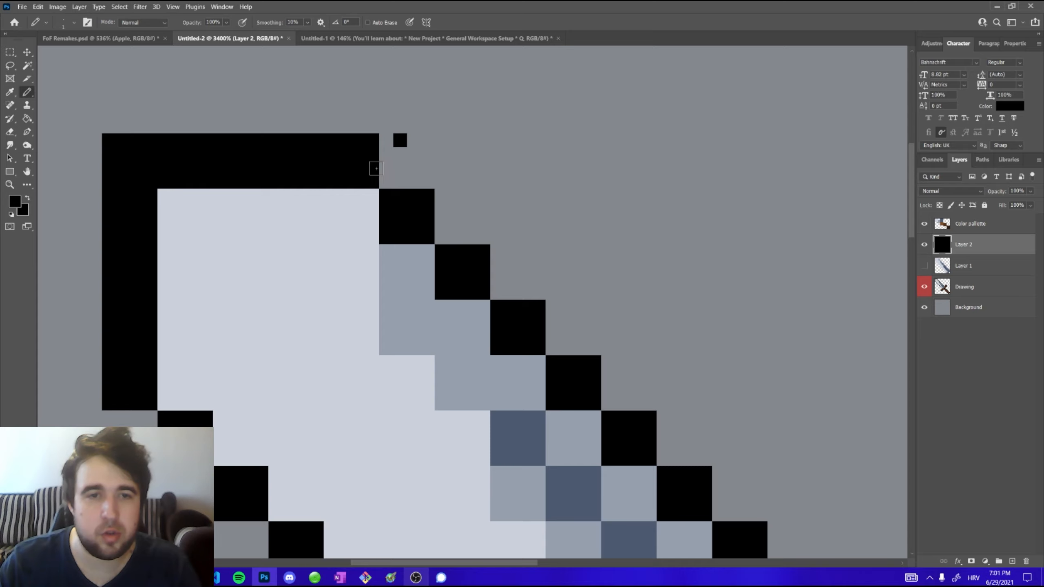
click(400, 161)
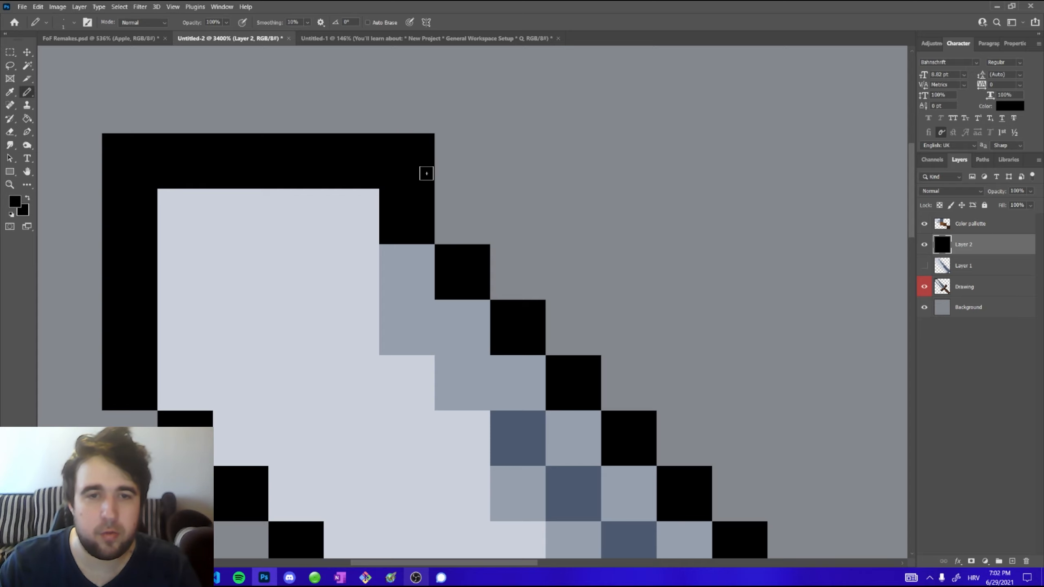
Delete the test pixel layer
scroll(538, 213, down, 2)
scroll(538, 213, down, 2)
scroll(686, 248, up, 1)
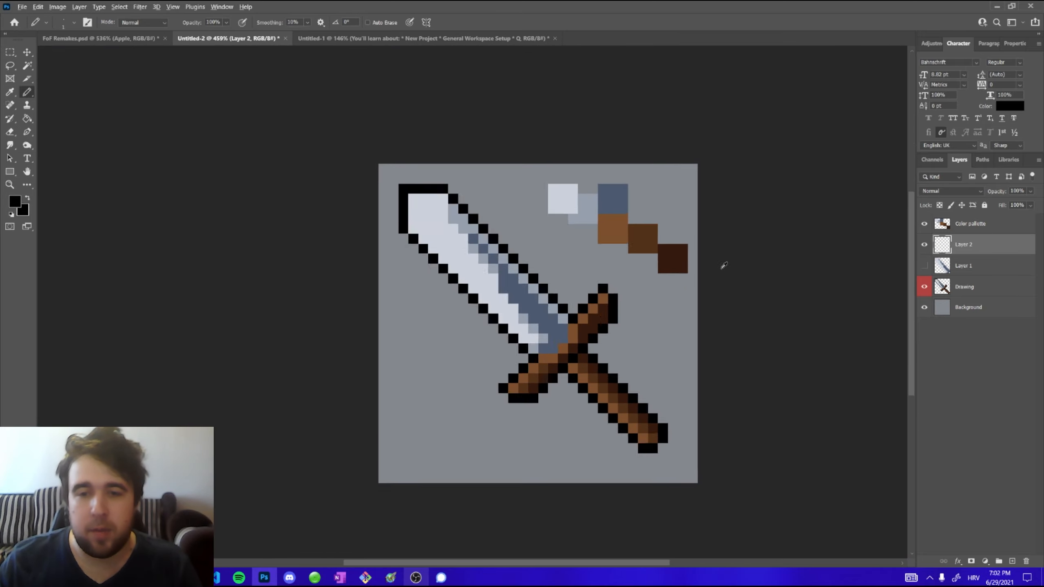
key(Delete)
scroll(348, 152, down, 3)
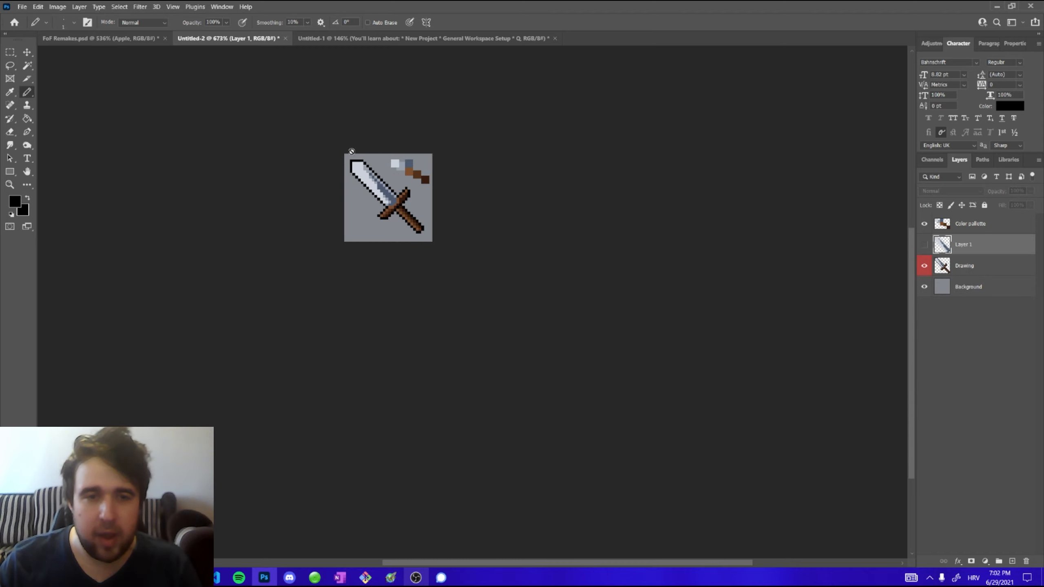
Enlarge the canvas to 128 x 128 pixels anchored at the top-left corner
scroll(289, 135, up, 1)
scroll(290, 134, up, 4)
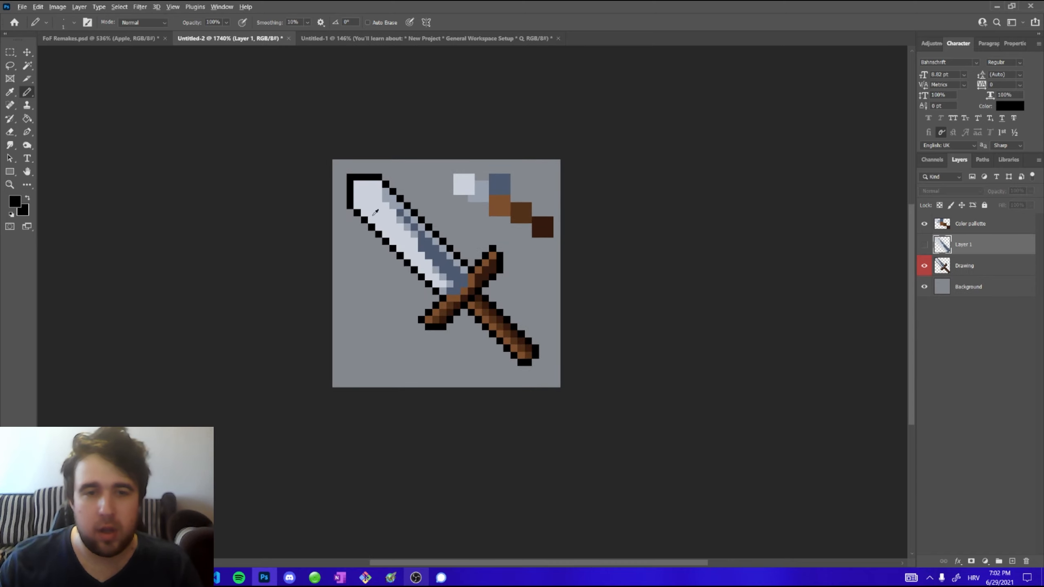
click(57, 6)
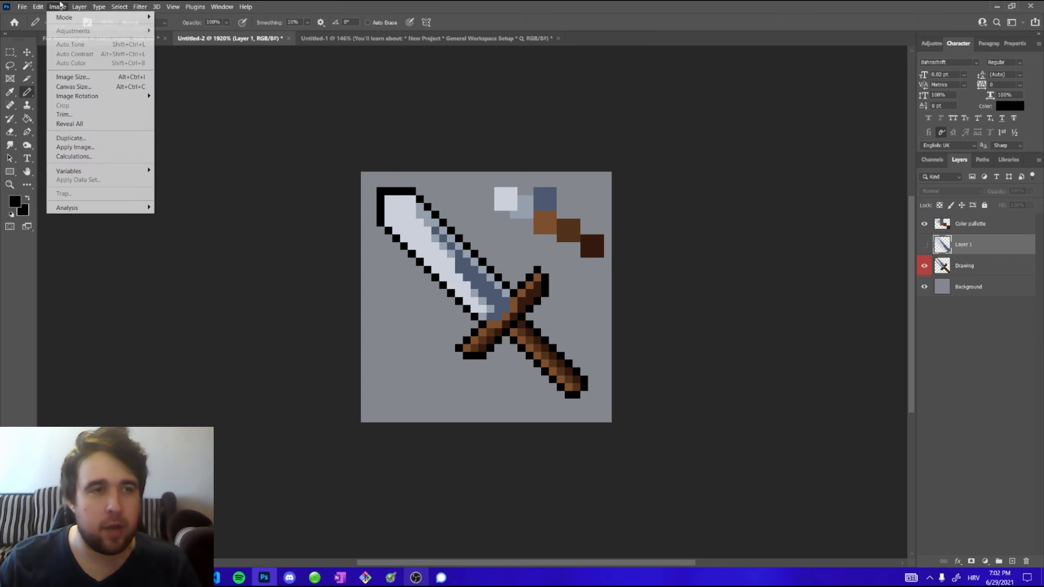
click(82, 88)
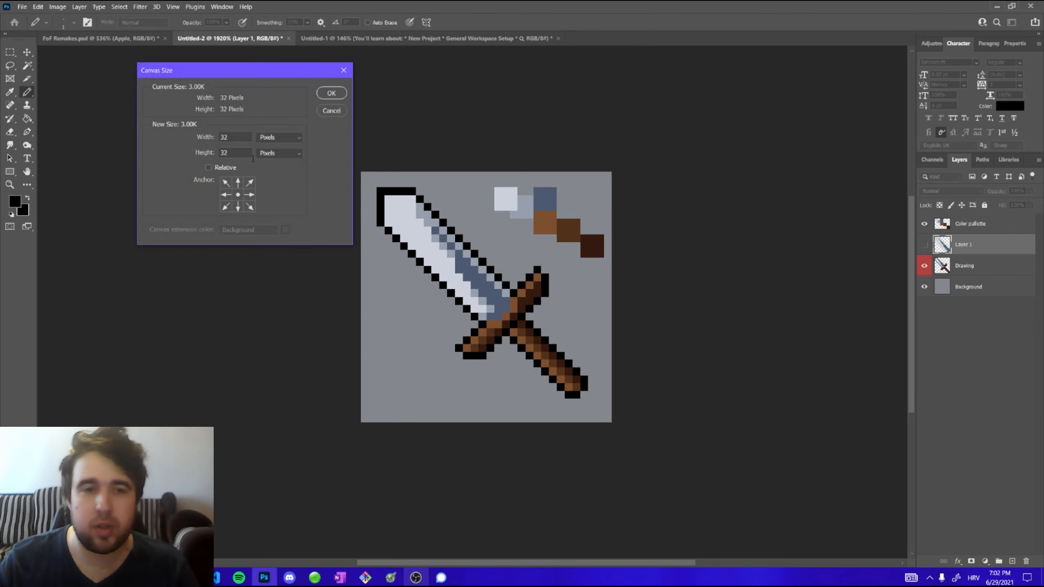
click(227, 183)
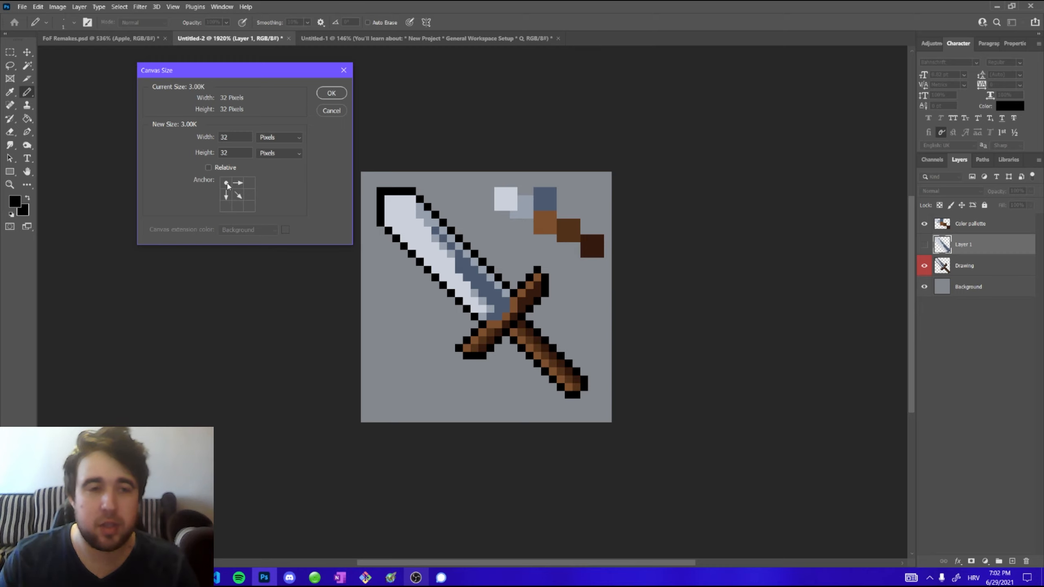
double_click(239, 140)
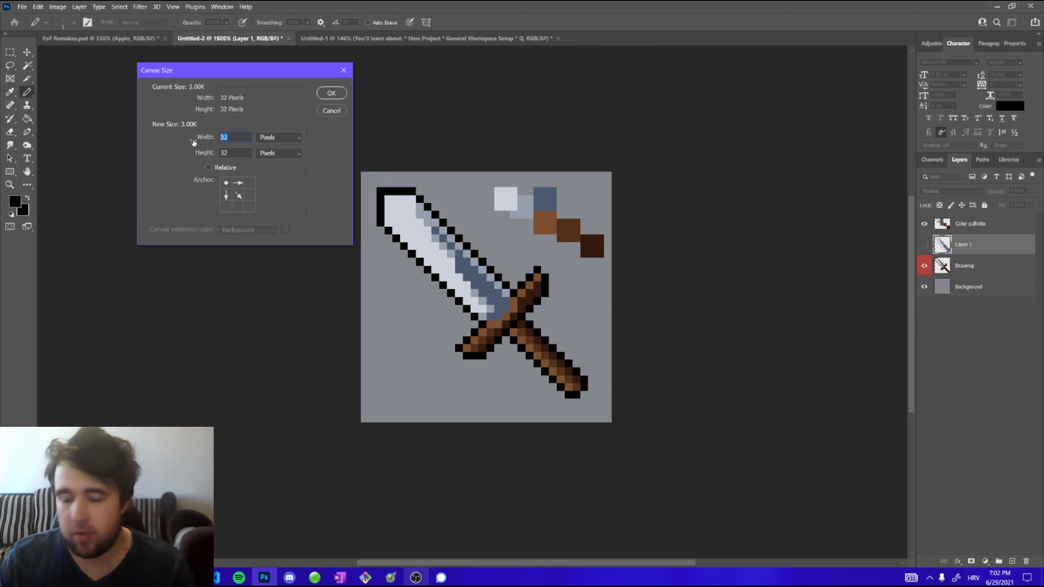
text(128)
key(Tab)
text(128)
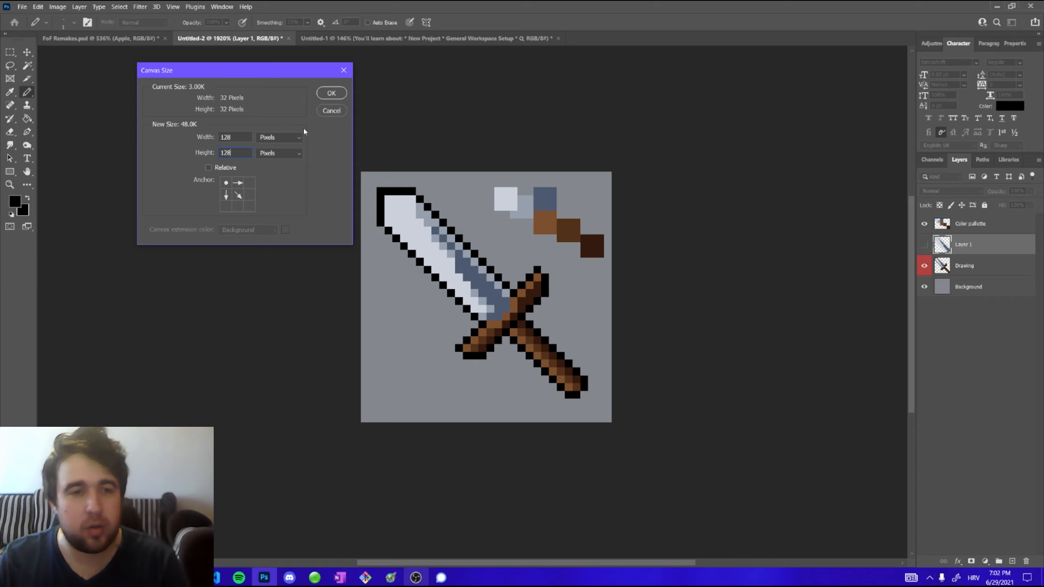
click(331, 93)
scroll(365, 211, down, 2)
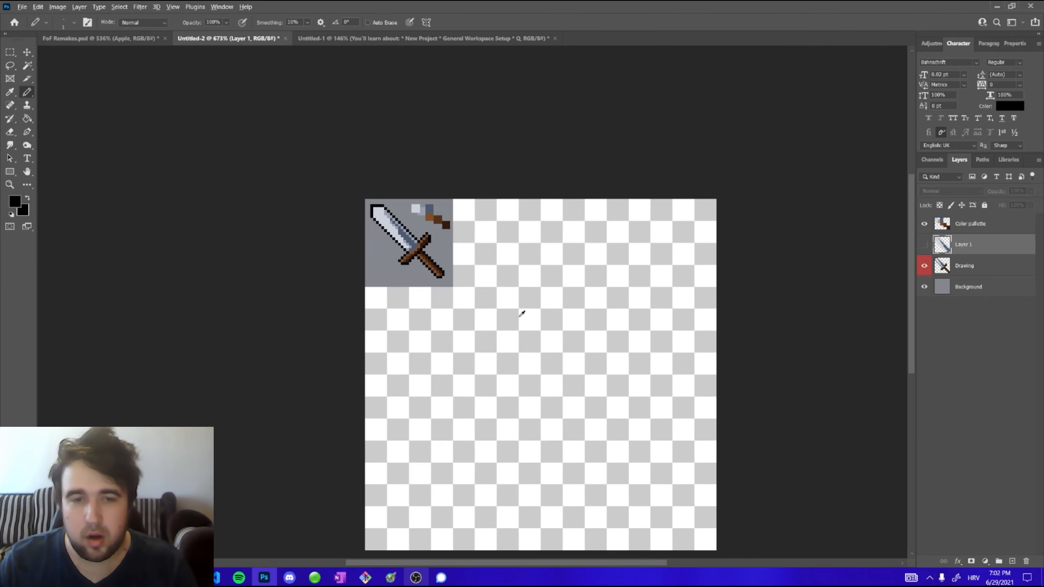
Hide the Background and other helper layers, leaving only the Drawing layer visible and selected
scroll(582, 378, up, 2)
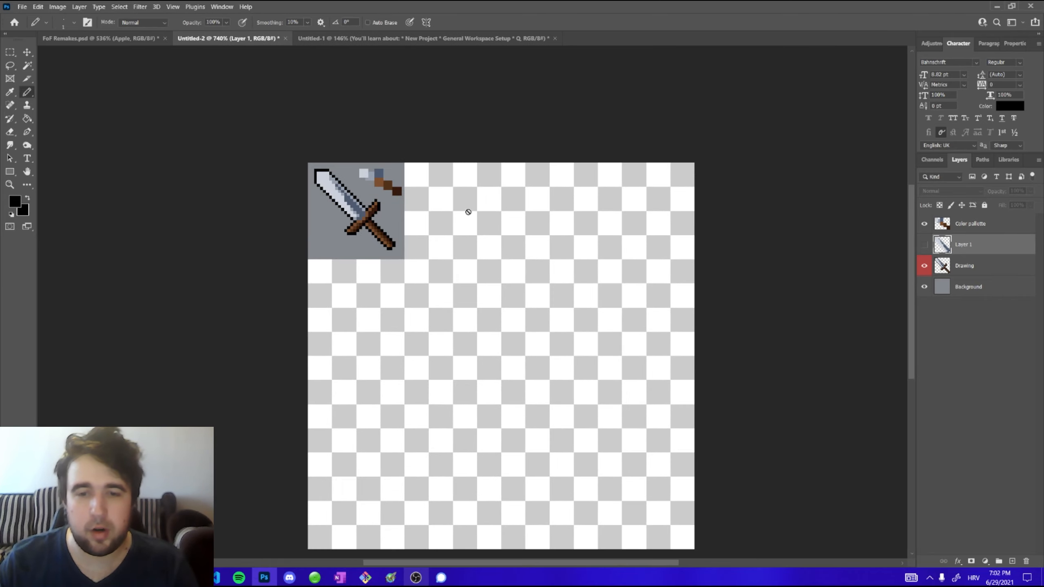
scroll(494, 395, down, 1)
scroll(562, 291, up, 1)
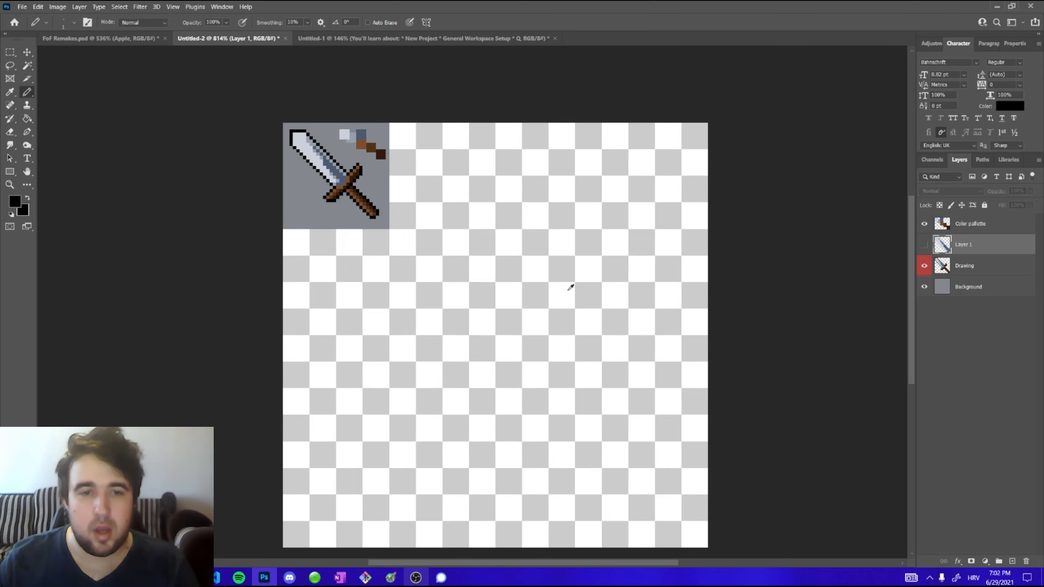
click(27, 52)
scroll(320, 227, down, 1)
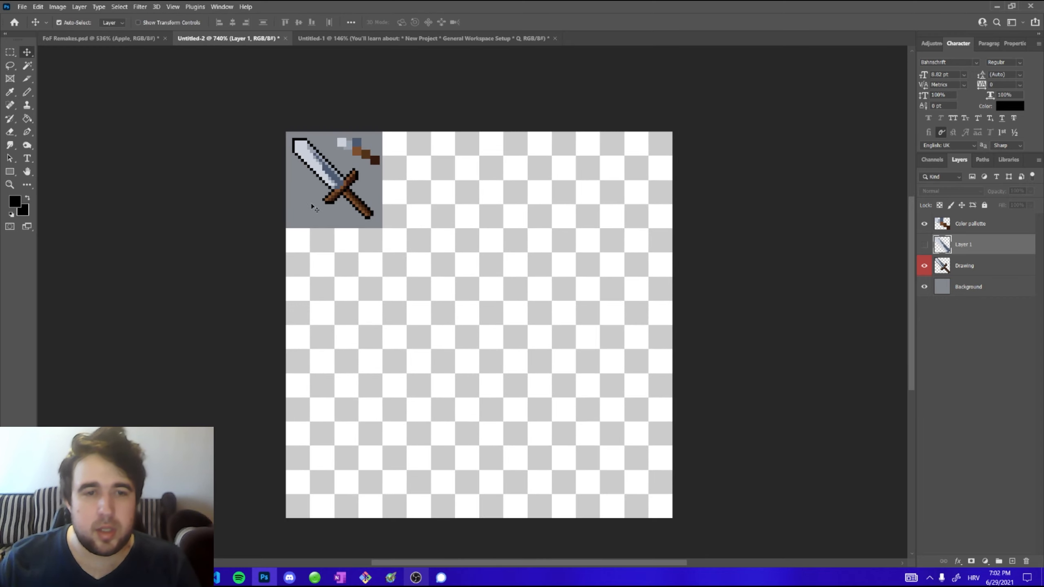
click(641, 297)
click(924, 288)
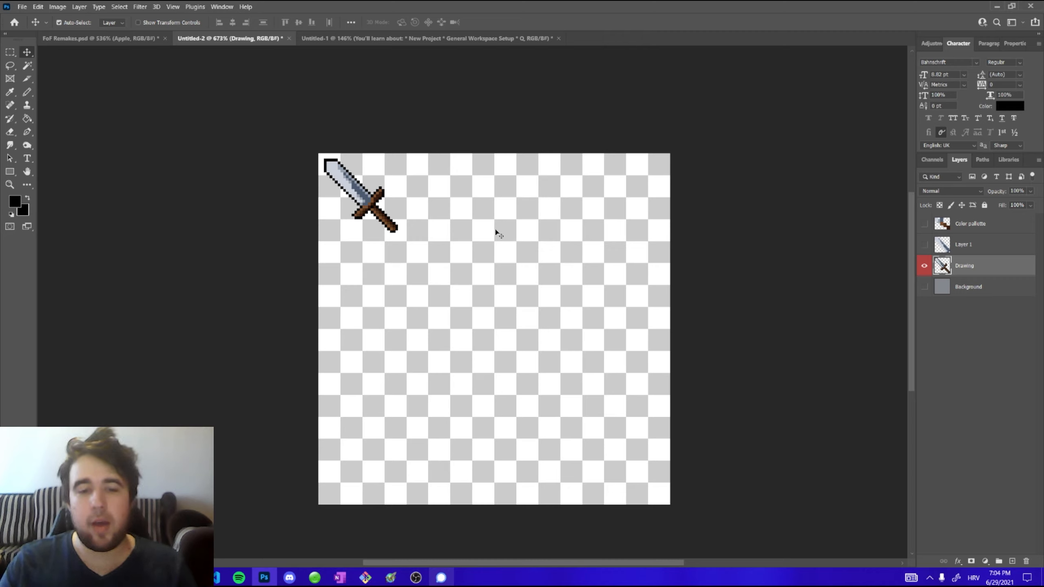
Duplicate the sword several times and scatter the copies across the enlarged canvas
mouse_move(365, 199)
mouse_down()
mouse_move(463, 201)
mouse_move(419, 311)
mouse_move(390, 444)
mouse_up()
mouse_move(392, 445)
mouse_down()
mouse_move(451, 446)
mouse_move(594, 368)
mouse_move(629, 234)
mouse_move(534, 279)
mouse_move(533, 455)
mouse_up()
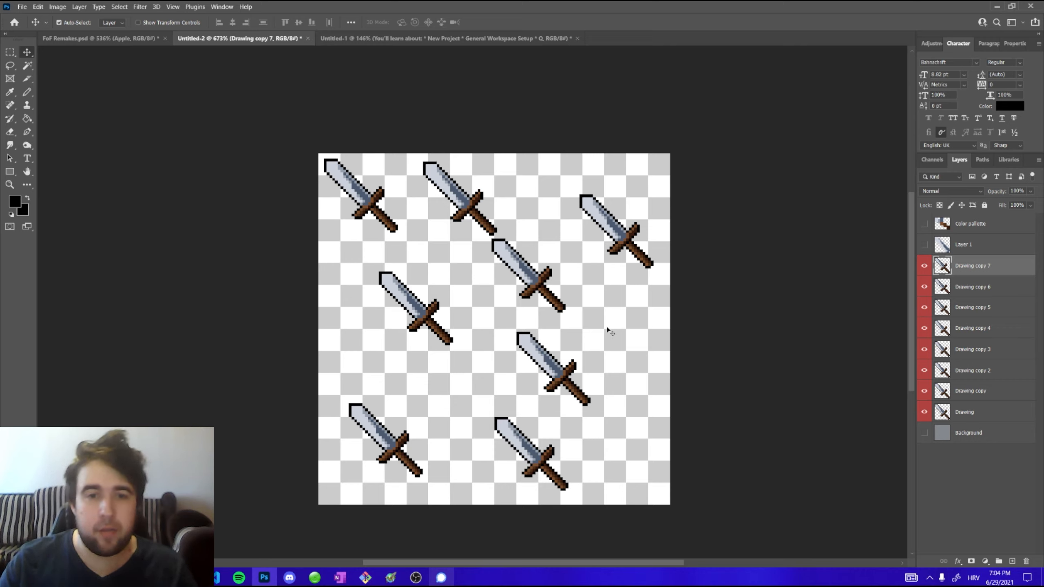
click(371, 202)
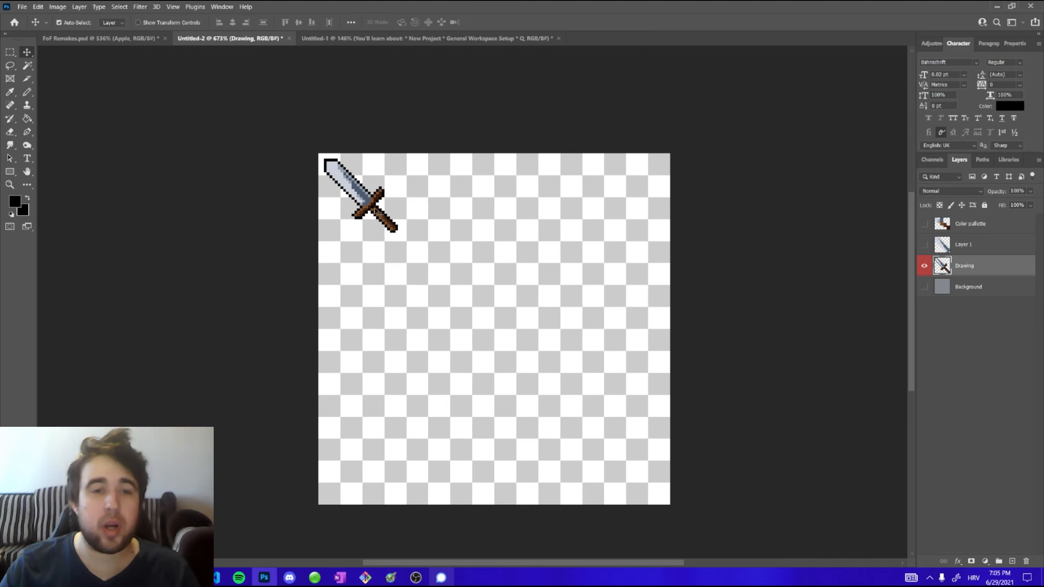
Set the grid preferences to a gridline every 32 pixels with 1 subdivision
click(38, 7)
mouse_move(136, 408)
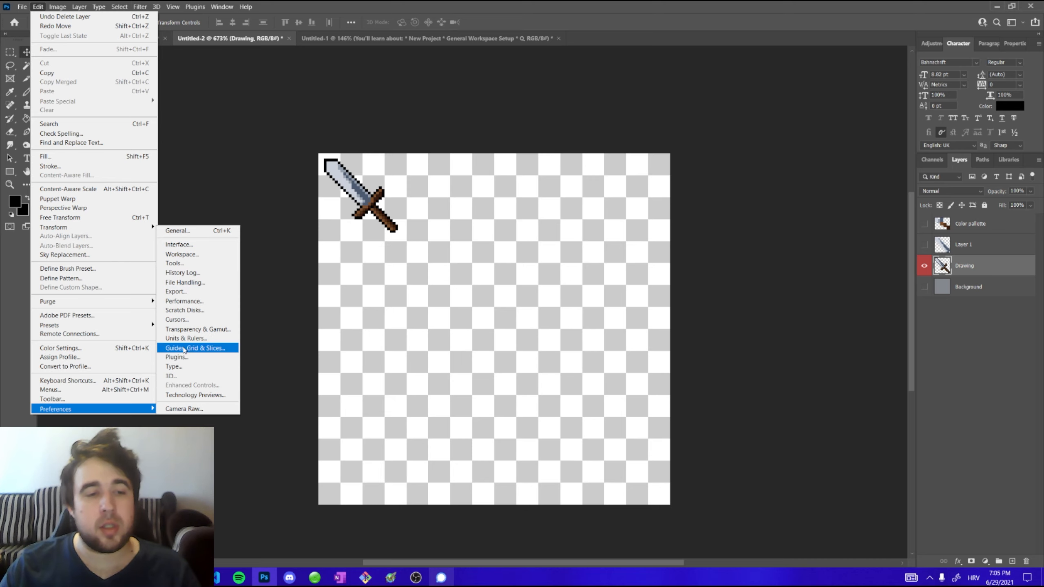
click(200, 348)
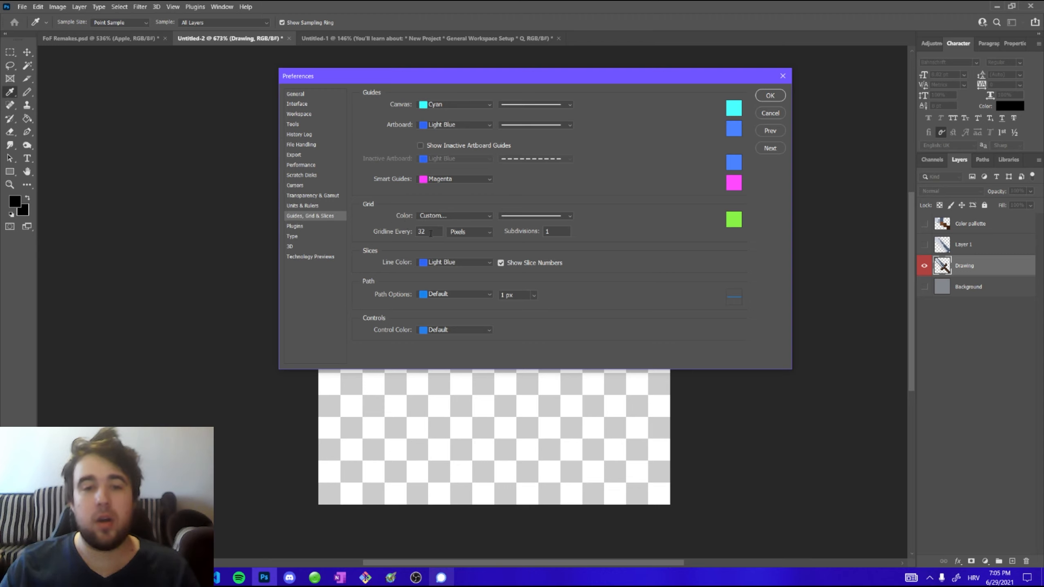
double_click(428, 233)
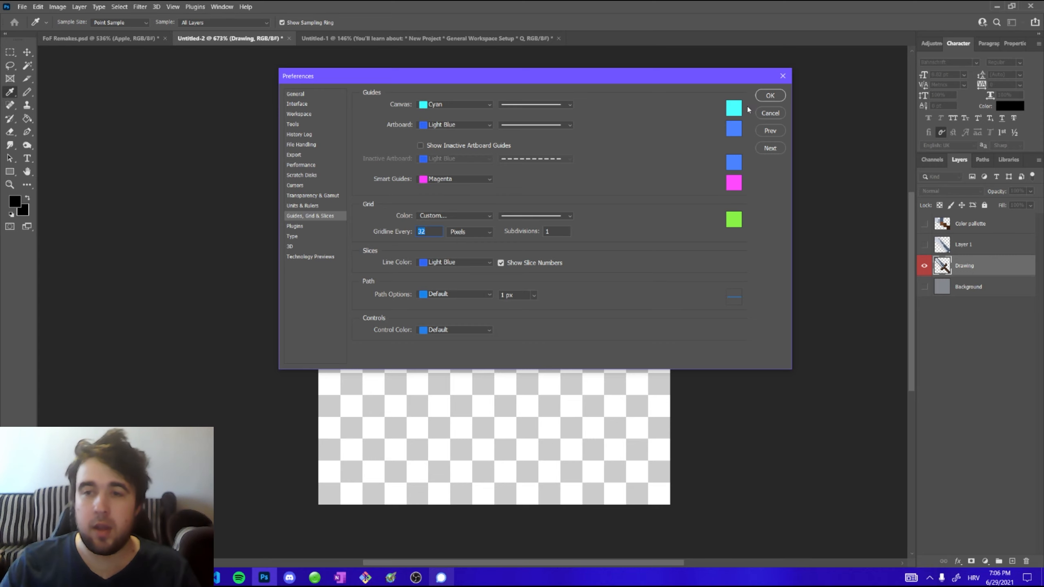
click(769, 95)
Show the grid over the canvas
key(v)
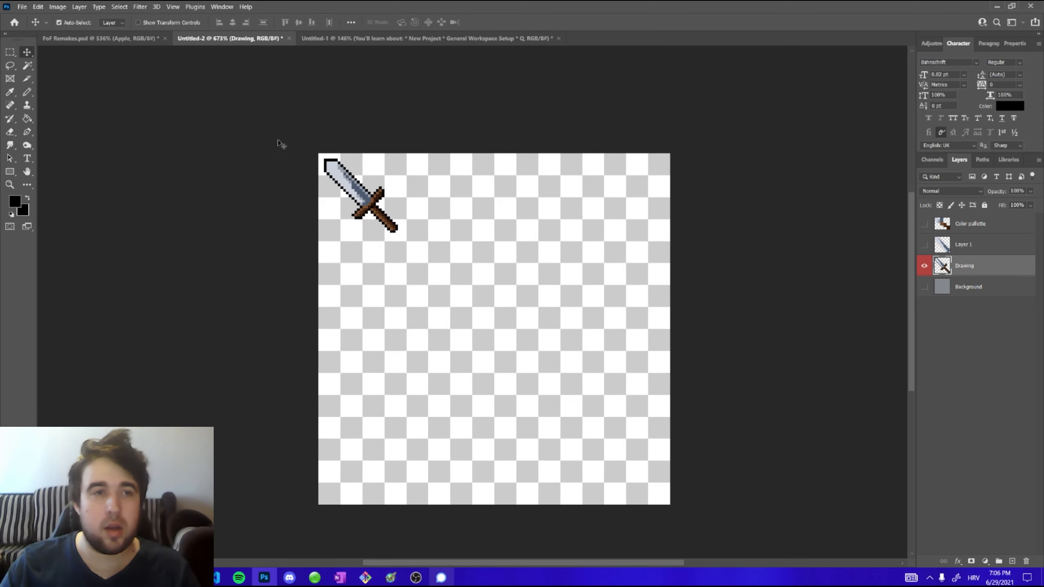
click(172, 7)
mouse_move(229, 208)
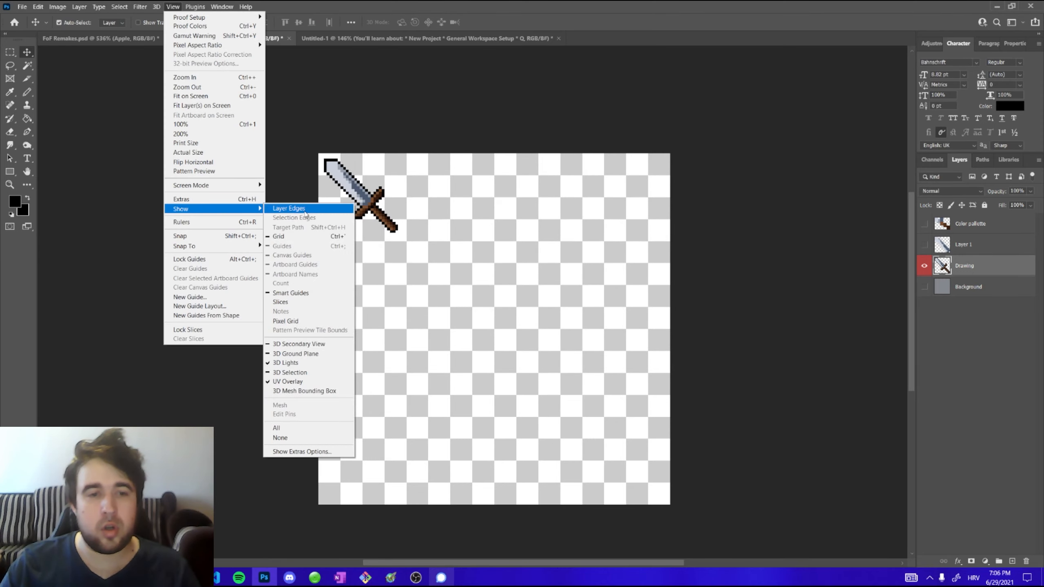
click(304, 241)
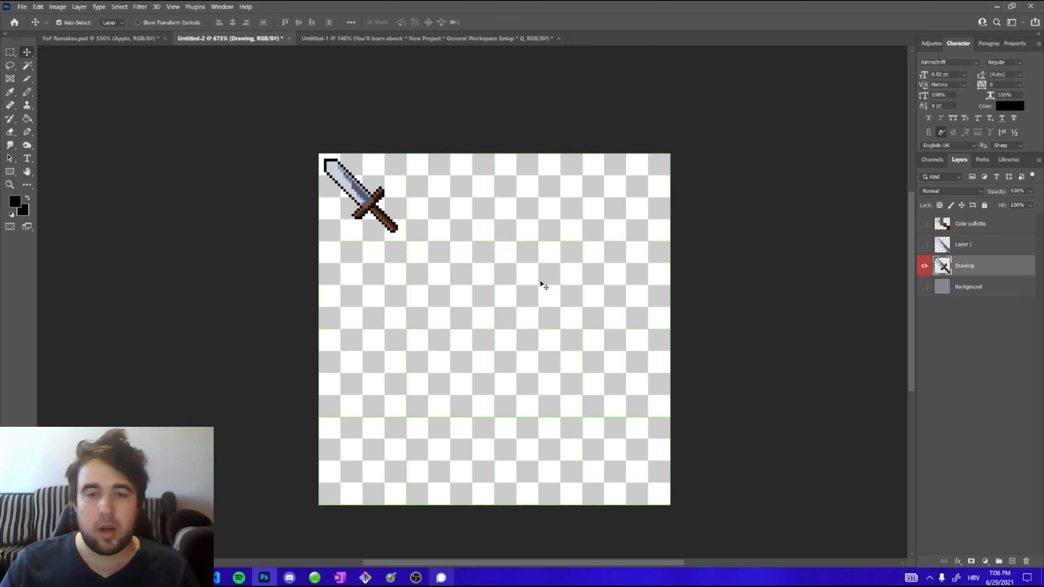
scroll(530, 246, up, 1)
scroll(522, 223, down, 2)
scroll(468, 209, up, 1)
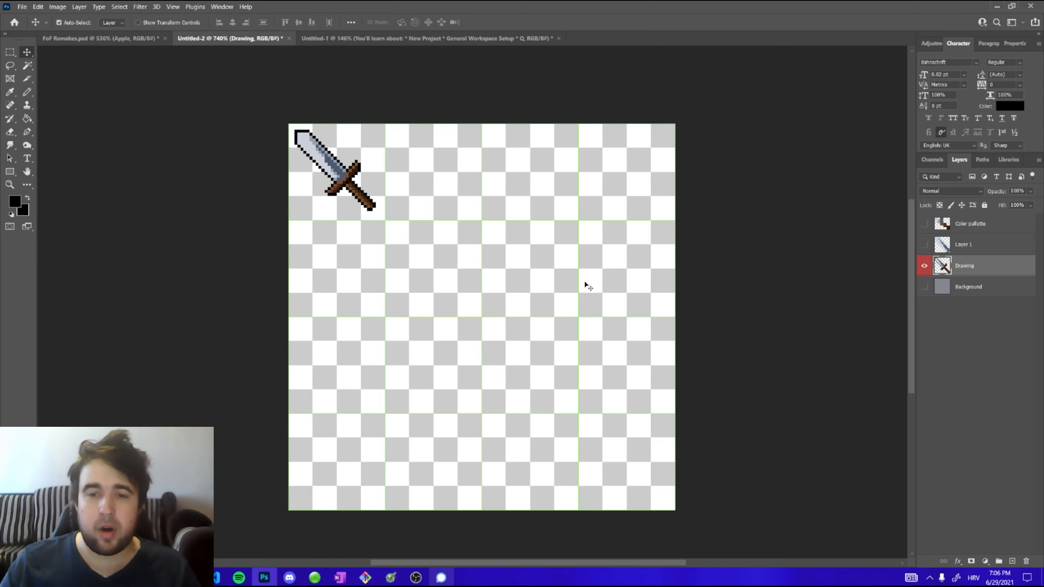
click(923, 287)
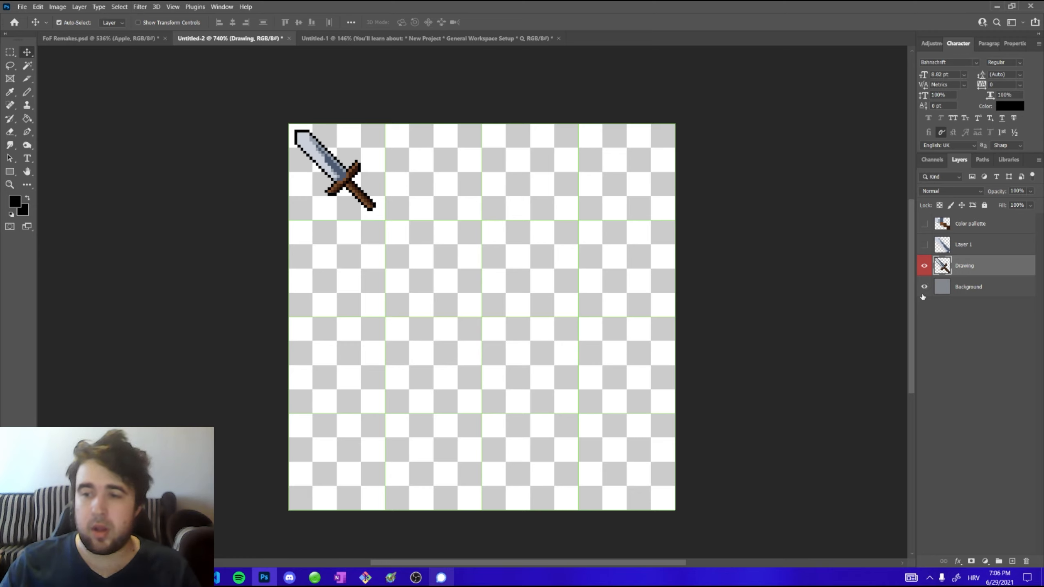
key(ctrl+t)
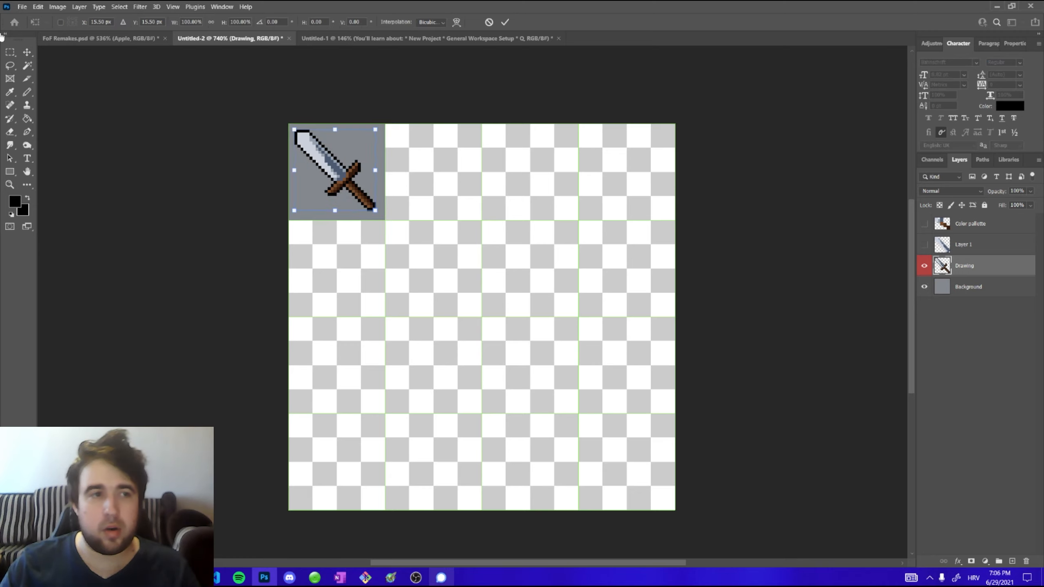
key(Return)
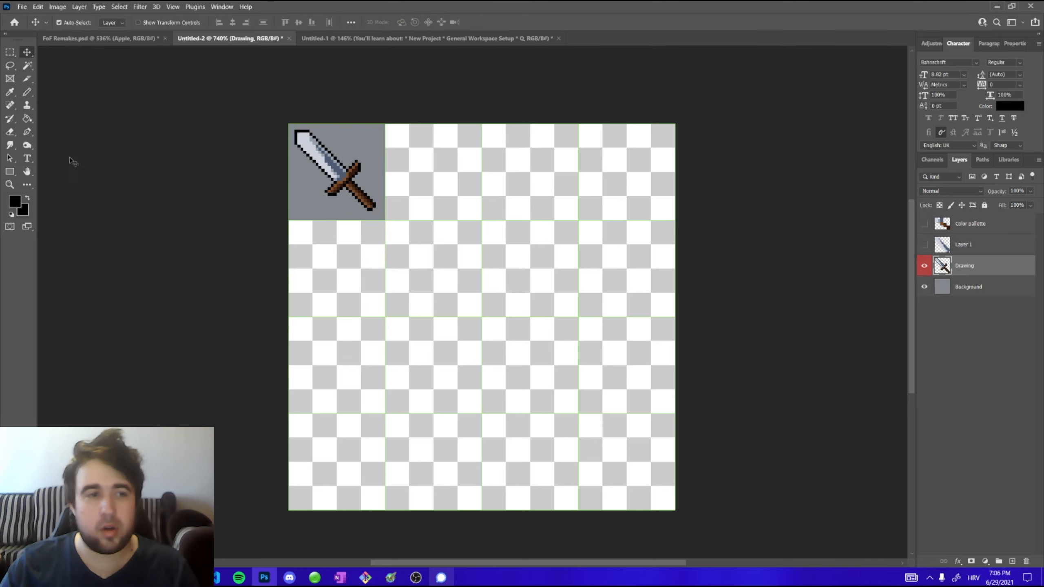
Try filling the Drawing layer with gray using the Paint Bucket, then undo the fill
click(27, 120)
alt+click(318, 193)
click(503, 329)
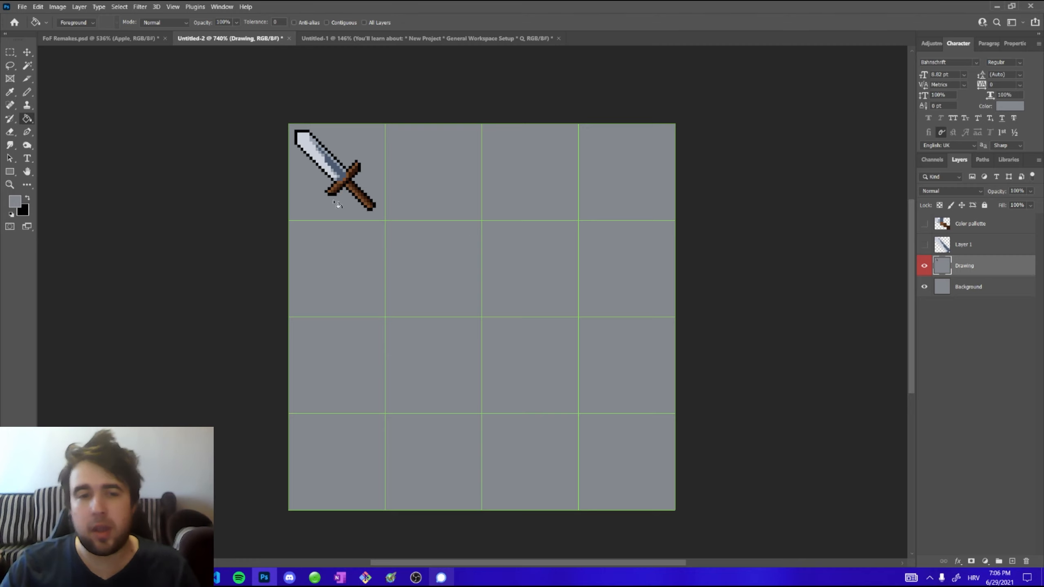
scroll(523, 150, up, 1)
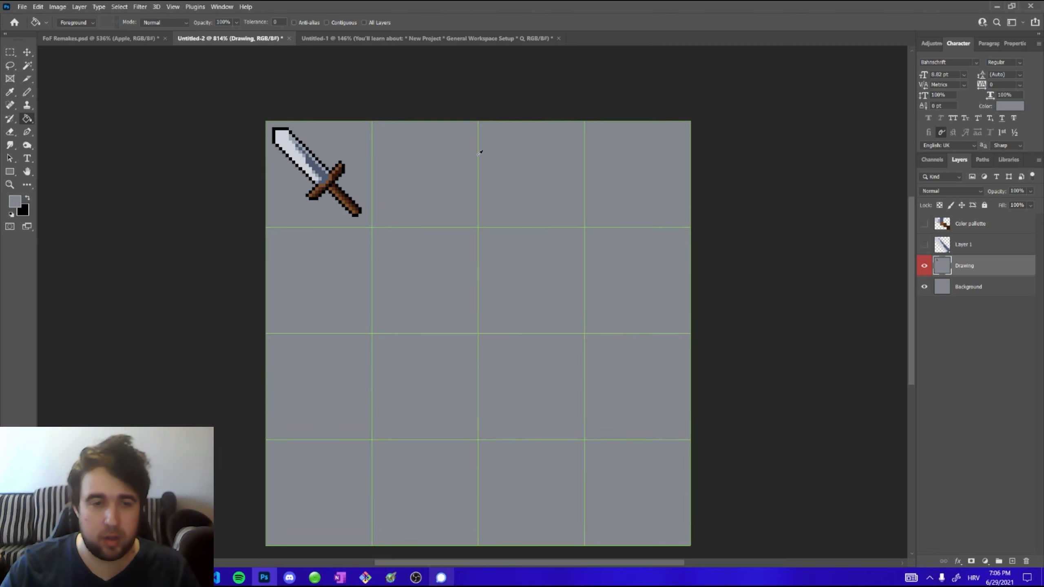
scroll(485, 151, down, 1)
scroll(505, 175, up, 2)
scroll(501, 171, down, 1)
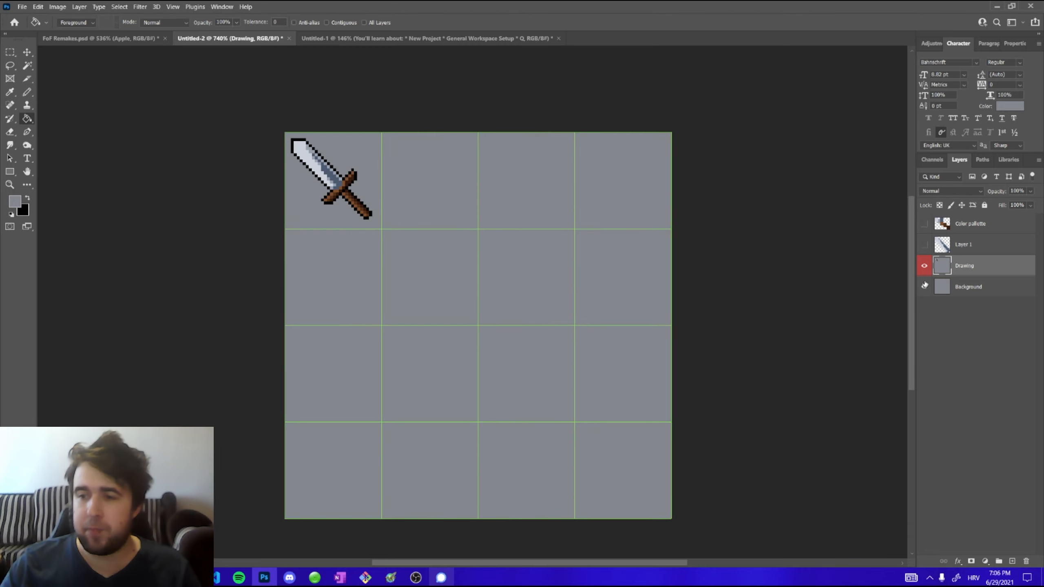
key(ctrl+z)
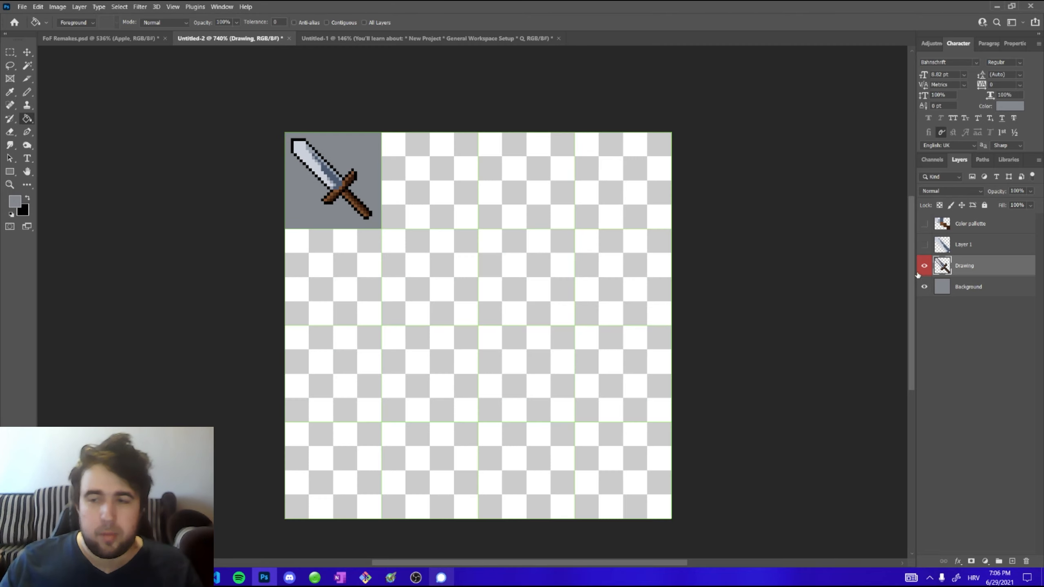
Hide the Background layer and duplicate the sword five times into grid cells across the top two rows
click(924, 286)
key(v)
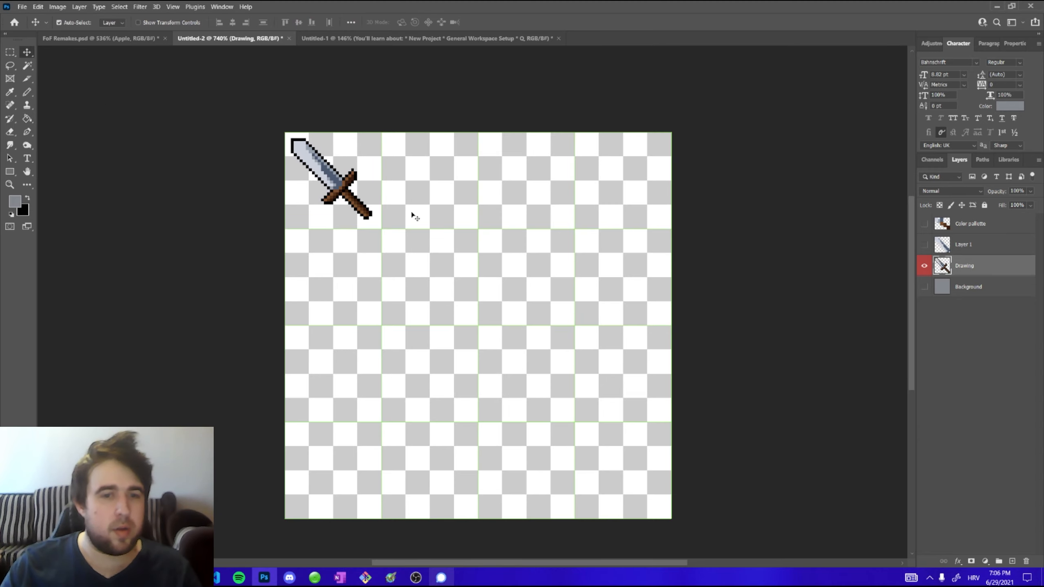
scroll(395, 136, up, 1)
scroll(395, 136, up, 1)
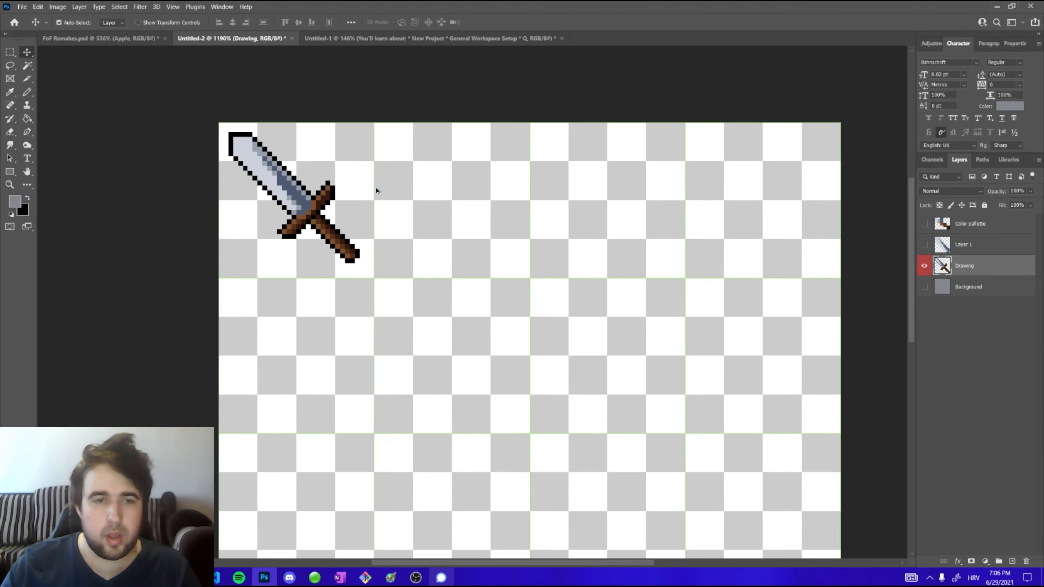
mouse_move(289, 186)
mouse_down()
mouse_move(469, 206)
mouse_move(461, 187)
mouse_move(449, 188)
mouse_move(754, 194)
mouse_move(764, 181)
mouse_move(290, 367)
mouse_move(279, 342)
mouse_up()
drag(285, 346, 444, 350)
click(442, 187)
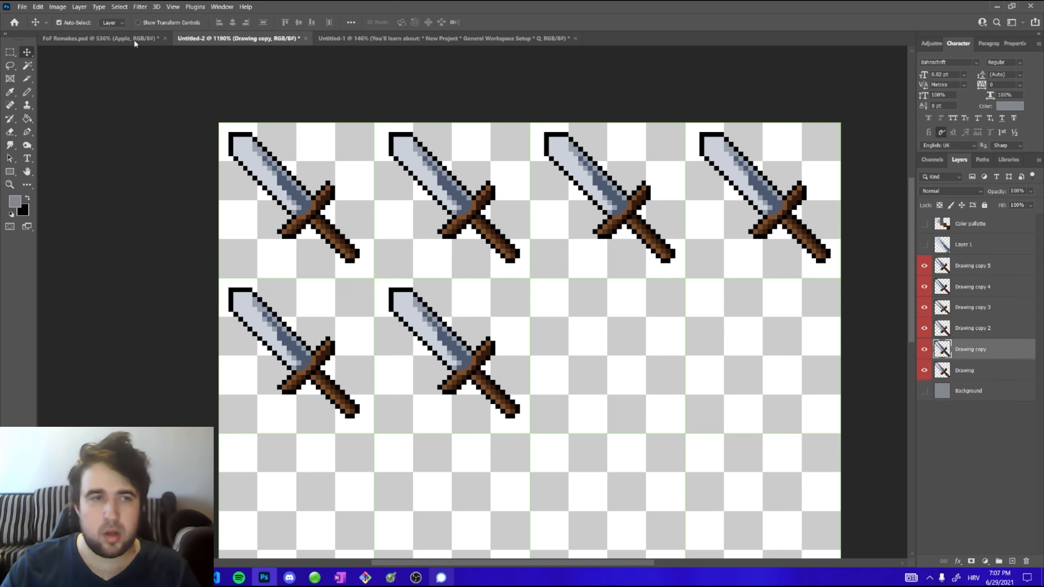
Shift the hue of the second sword in the top row to -85 with Hue/Saturation
click(62, 7)
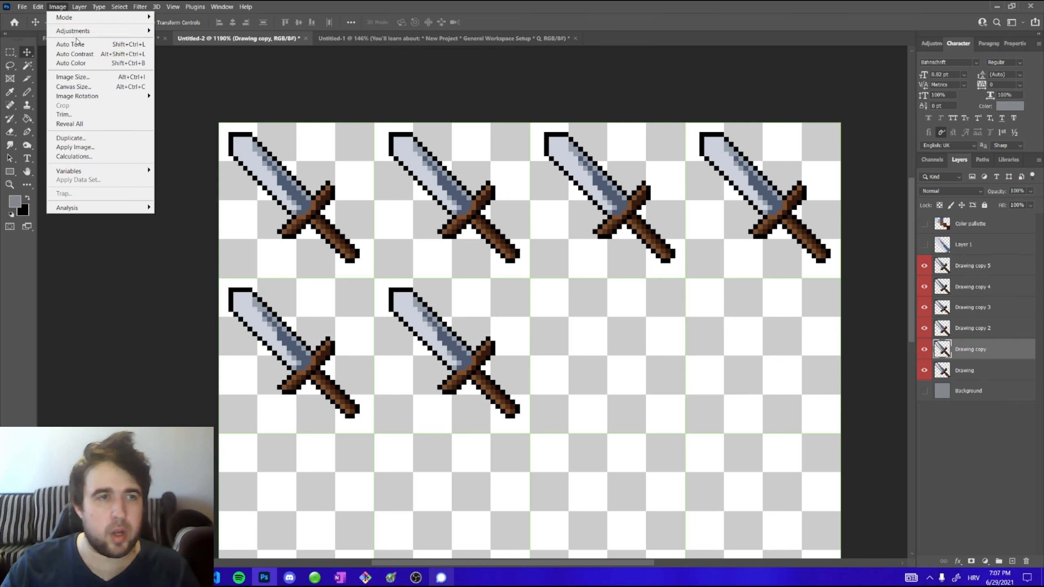
mouse_move(73, 32)
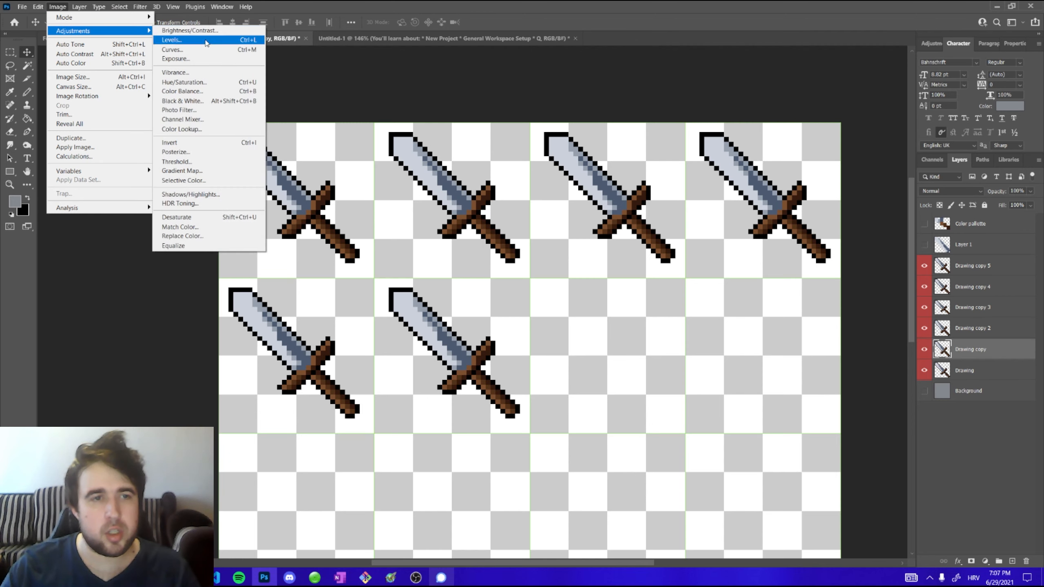
click(247, 82)
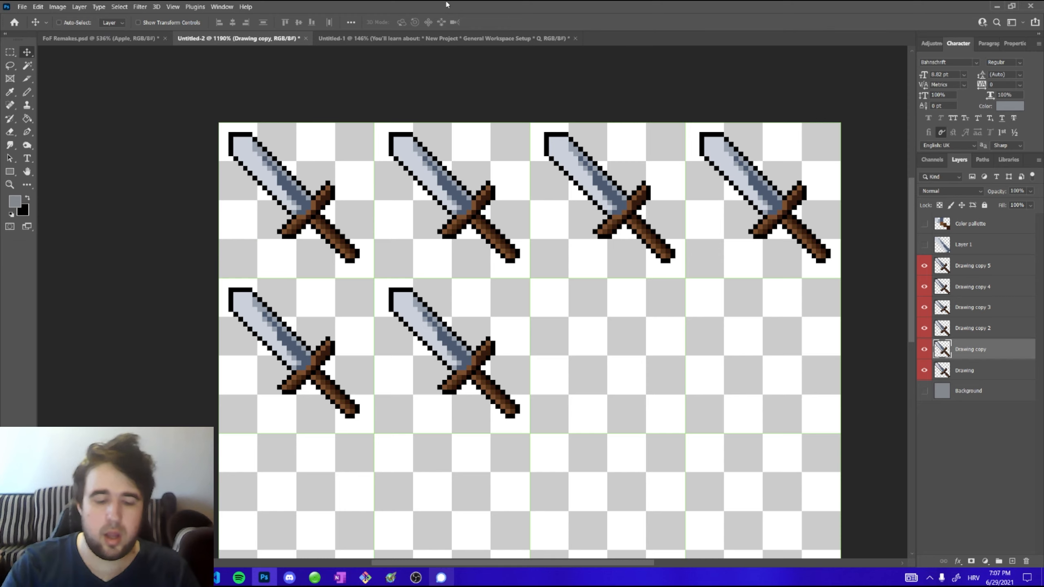
click(735, 265)
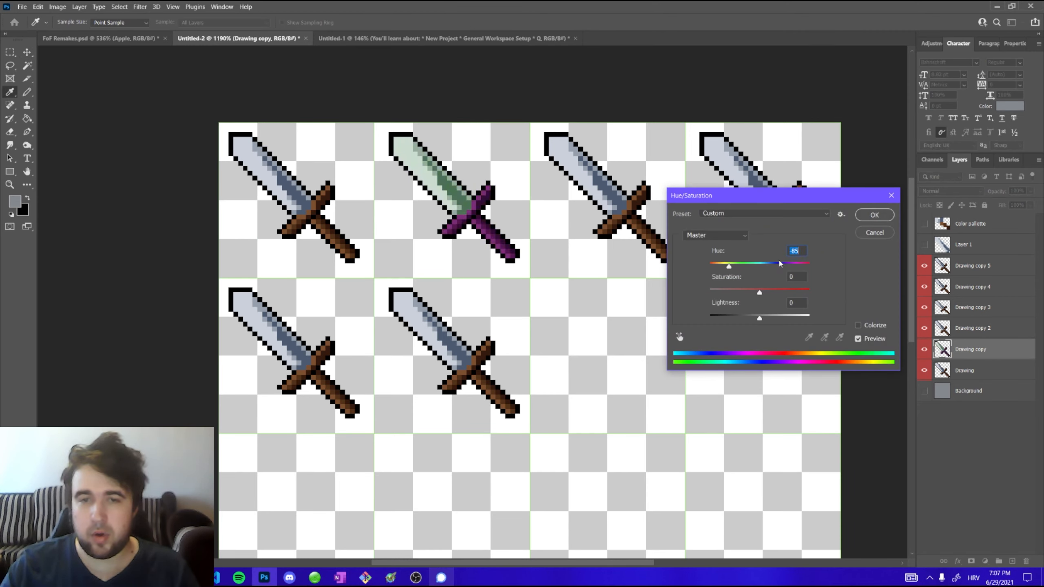
key(Return)
Select the third sword in the top row and set its hue to 180 with Hue/Saturation
click(599, 174)
key(ctrl+u)
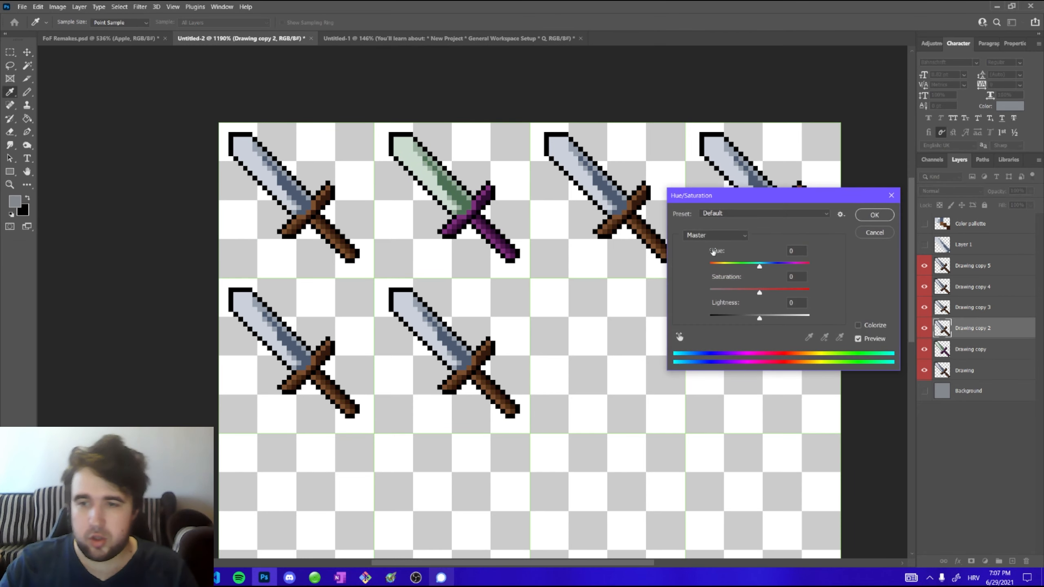
drag(759, 265, 808, 267)
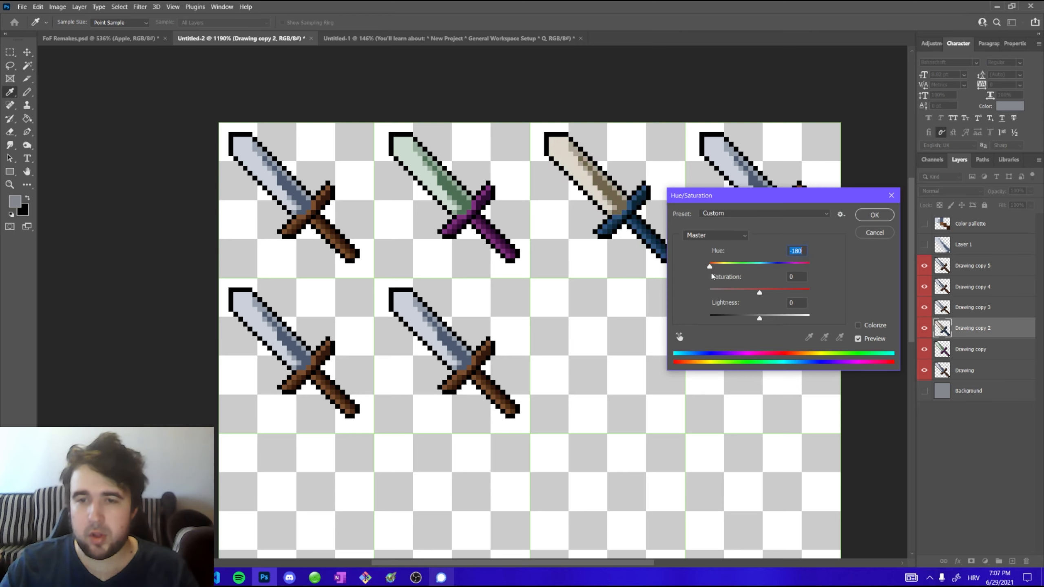
click(873, 214)
Select the fourth sword in the top row and set its hue to +70 with Hue/Saturation
click(752, 186)
key(ctrl+u)
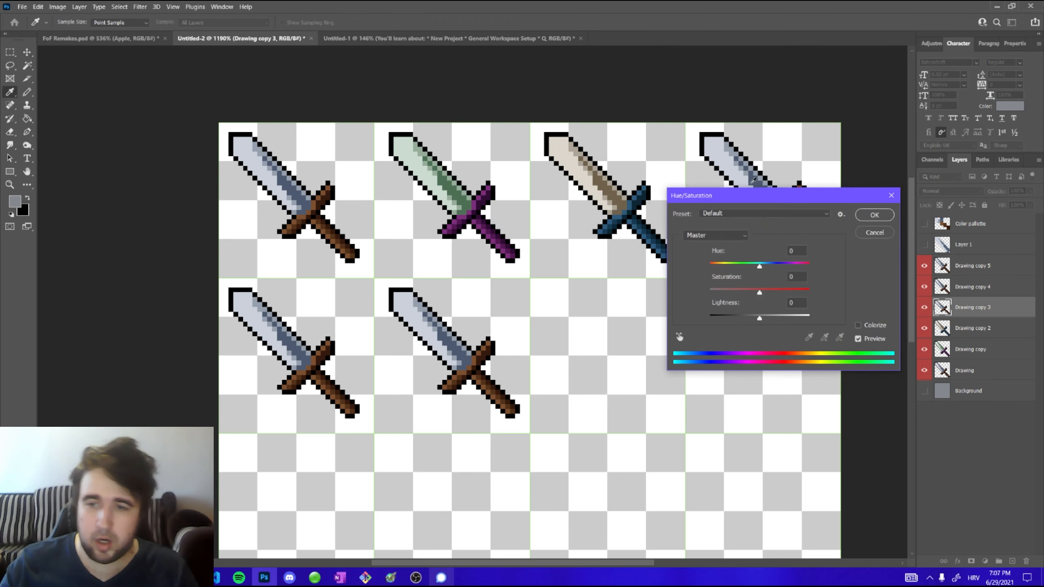
drag(747, 267, 787, 266)
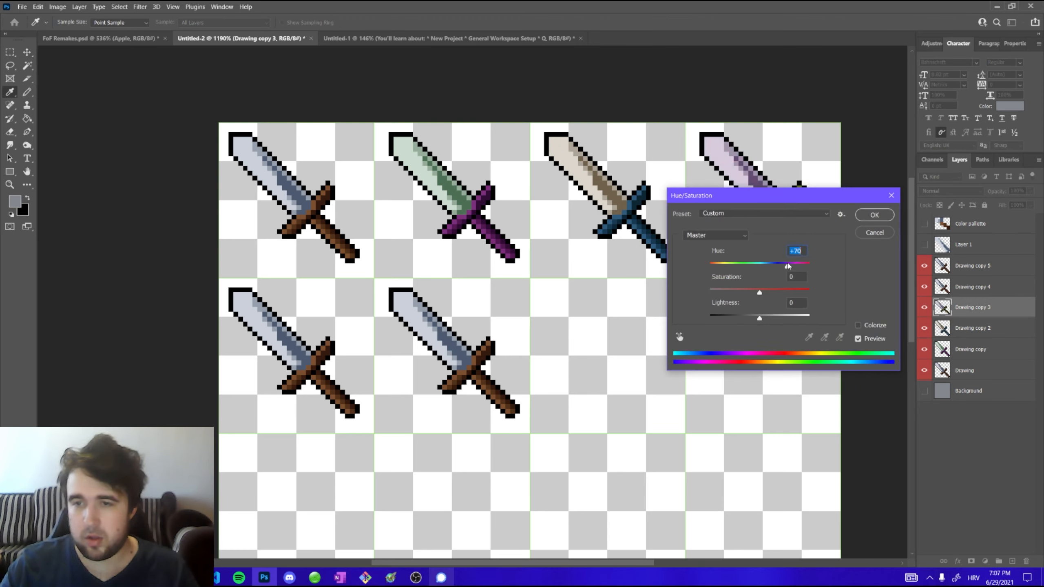
click(869, 216)
Recolor the second sword in the bottom row with hue -15, saturation +89 and lightness -5
click(502, 341)
key(ctrl+u)
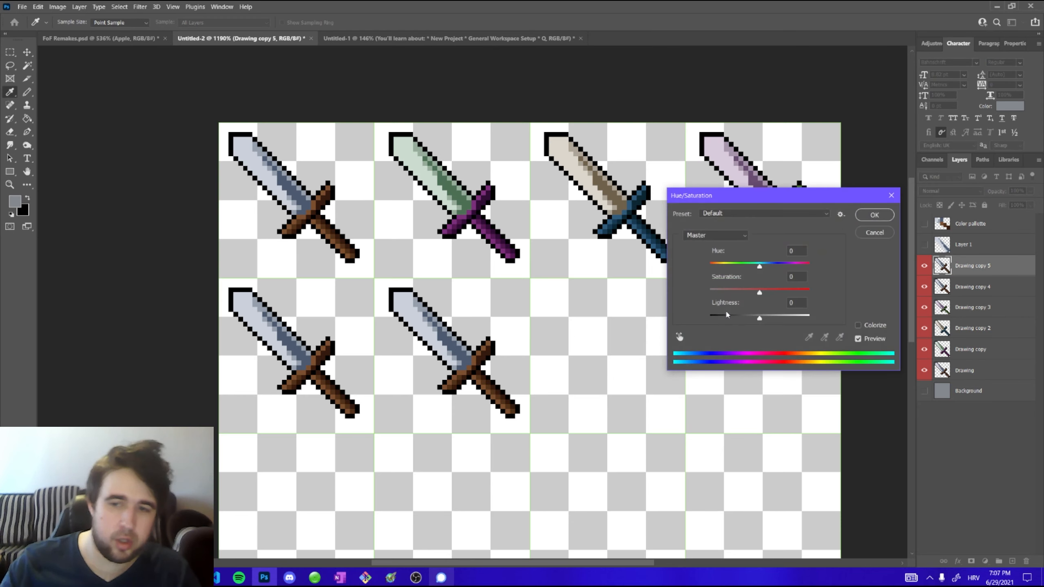
drag(760, 266, 803, 292)
drag(759, 318, 757, 318)
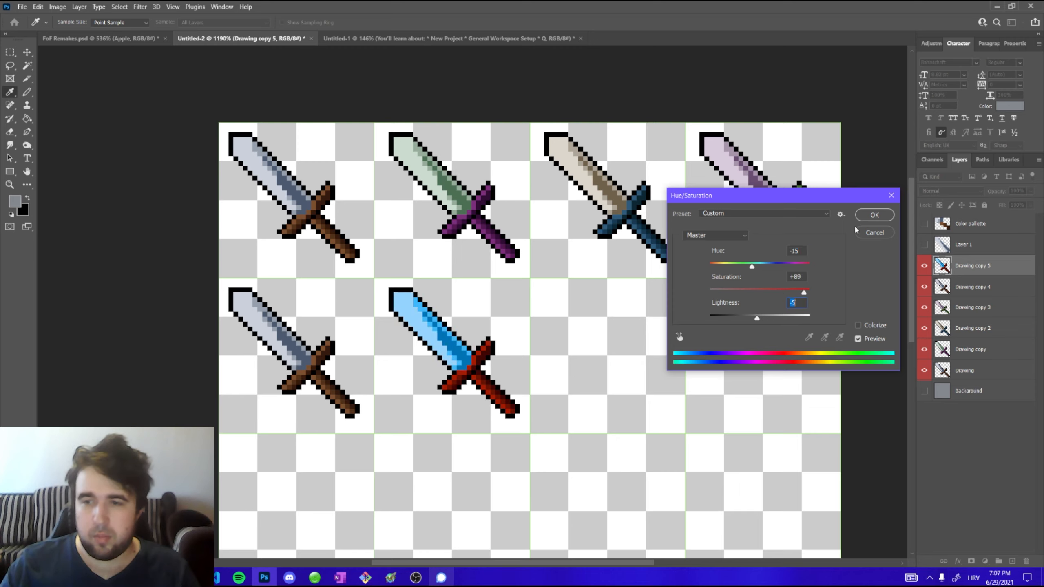
click(869, 214)
Recolor the first sword in the bottom row with hue +39, saturation +32 and lightness +51
ctrl+click(281, 338)
key(ctrl+u)
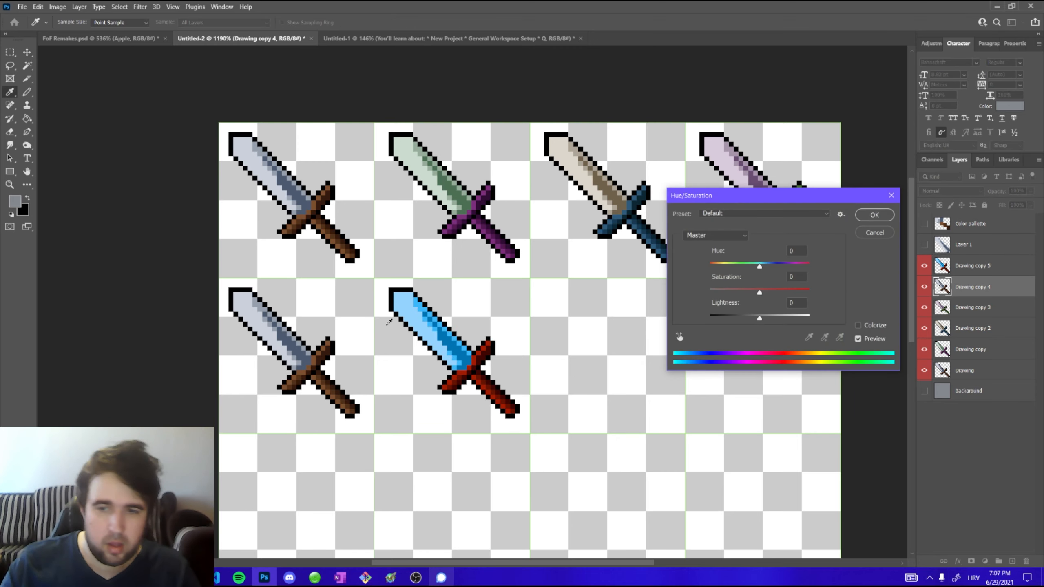
drag(759, 266, 785, 318)
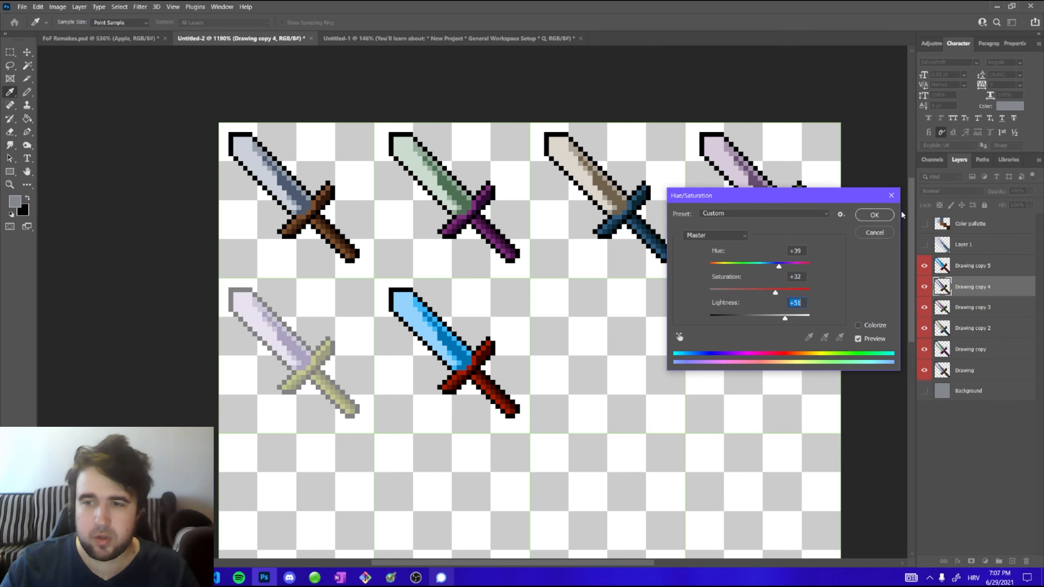
click(880, 215)
Switch to the Slice Tool and draw one slice covering the whole canvas
scroll(475, 260, down, 3)
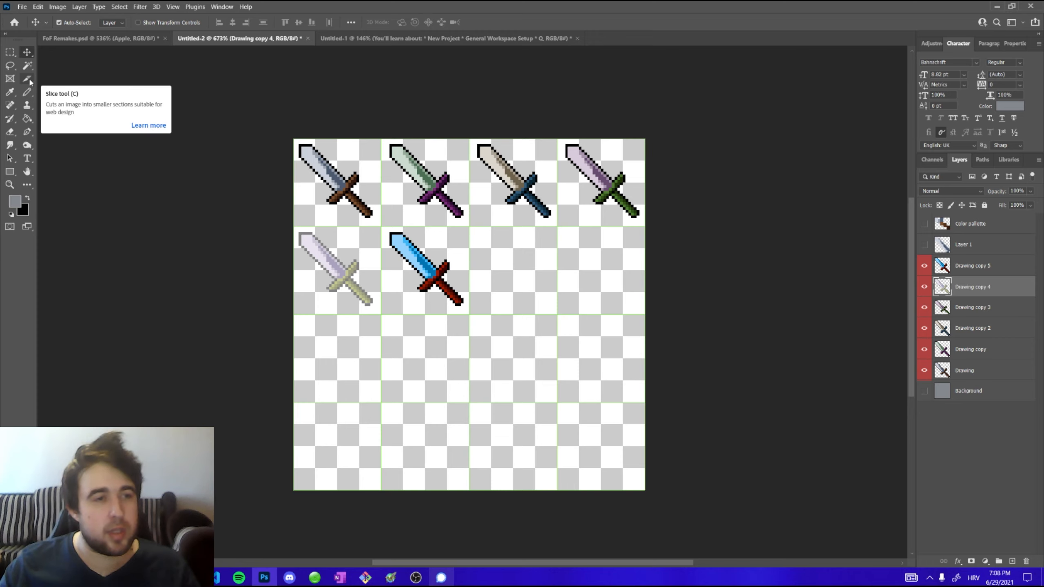
click(28, 79)
right_click(27, 82)
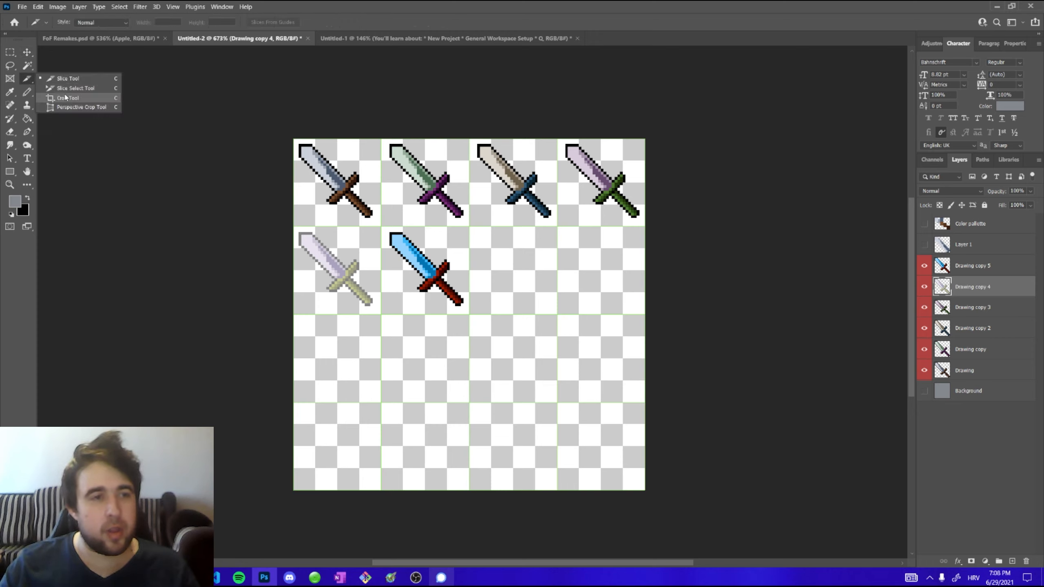
click(68, 79)
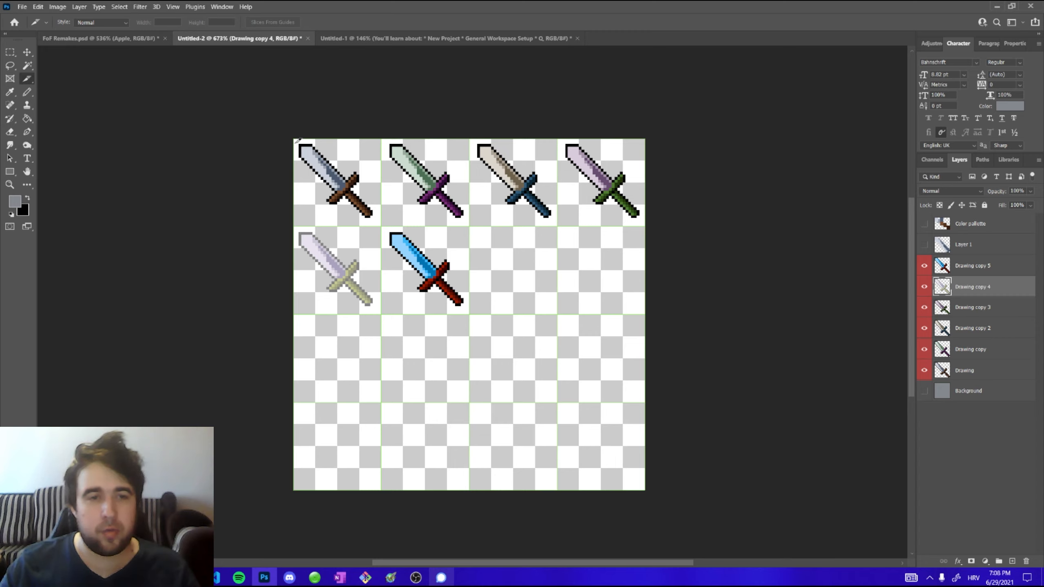
drag(297, 136, 649, 487)
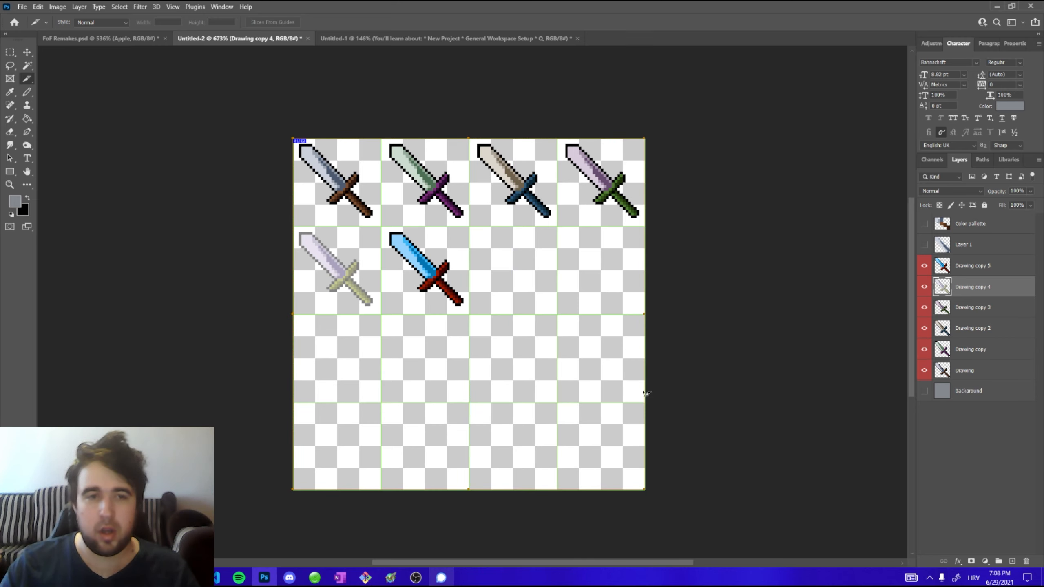
Divide the slice horizontally and vertically into 32 pixels per slice
scroll(444, 223, up, 1)
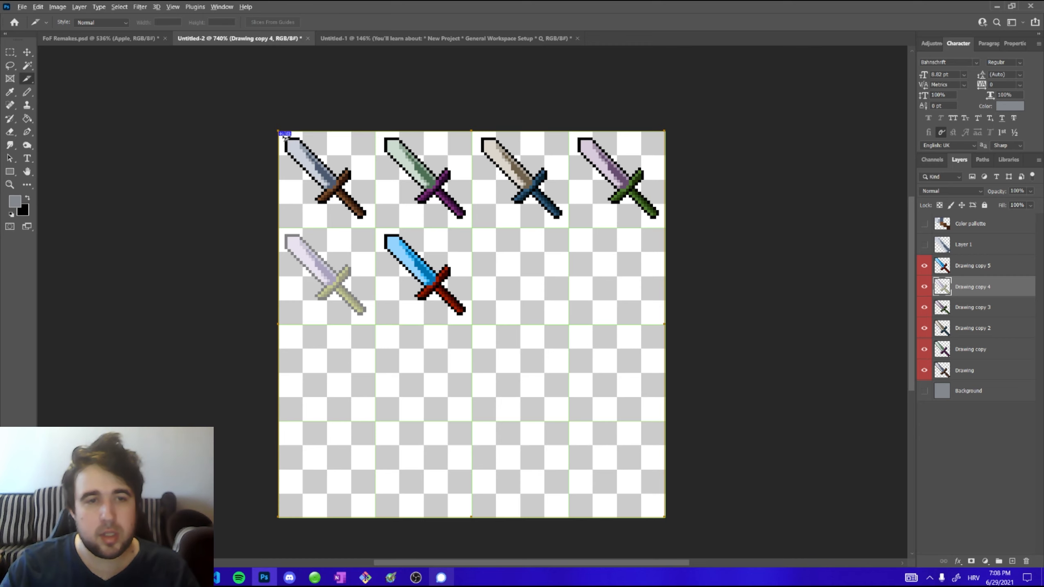
scroll(284, 136, up, 3)
scroll(292, 136, down, 3)
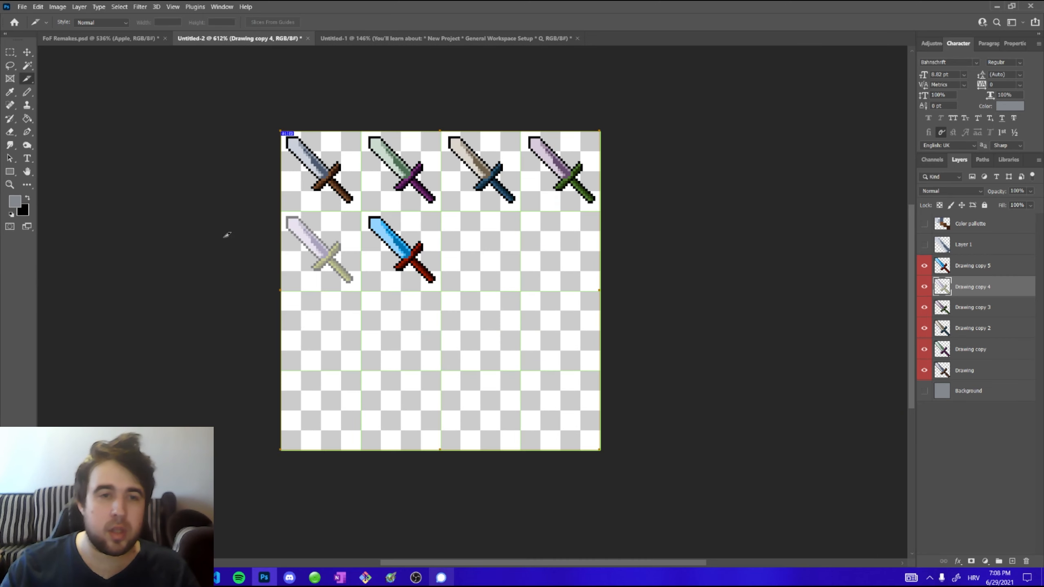
scroll(337, 240, up, 1)
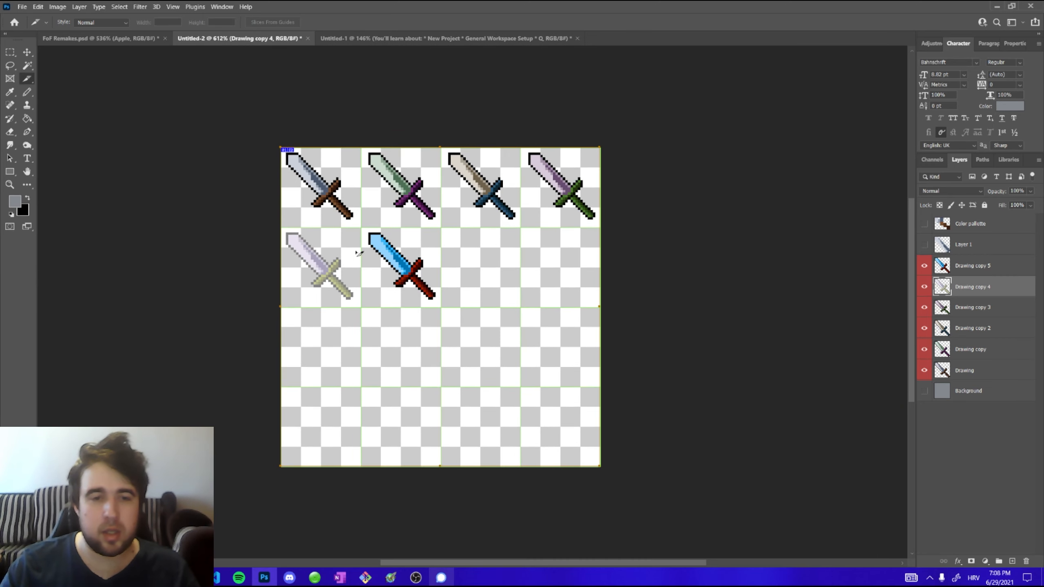
right_click(430, 213)
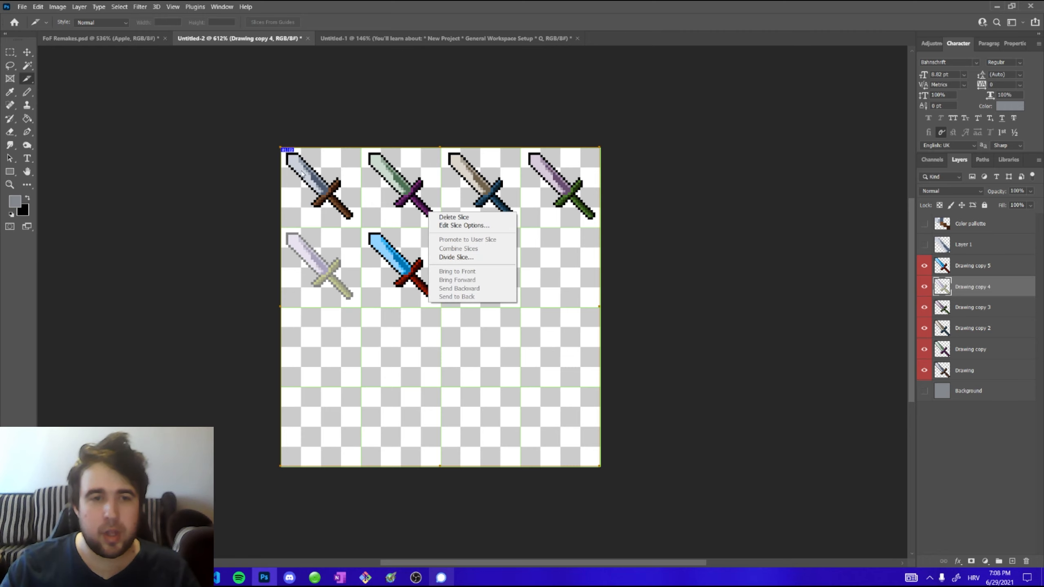
click(450, 258)
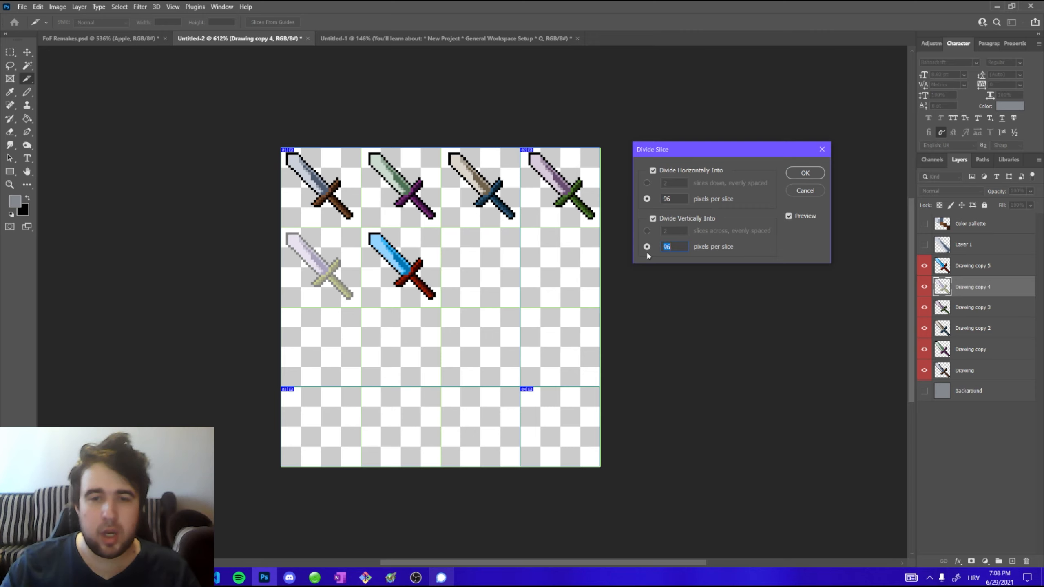
drag(672, 199, 660, 199)
text(3232)
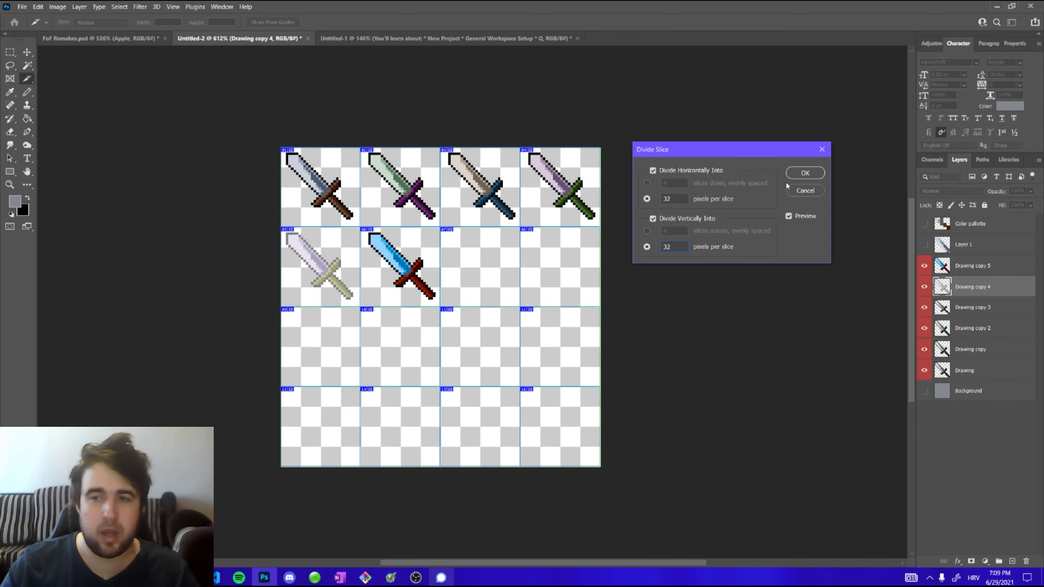
click(803, 173)
Open the Save for Web (Legacy) export dialog and zoom into the sprite sheet preview
scroll(347, 279, up, 2)
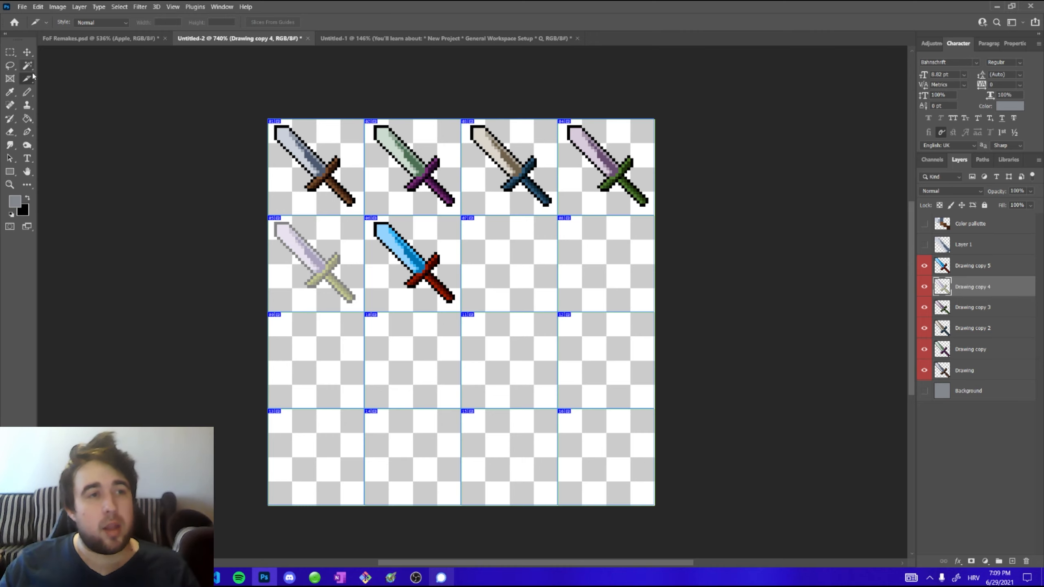
click(25, 8)
mouse_move(46, 147)
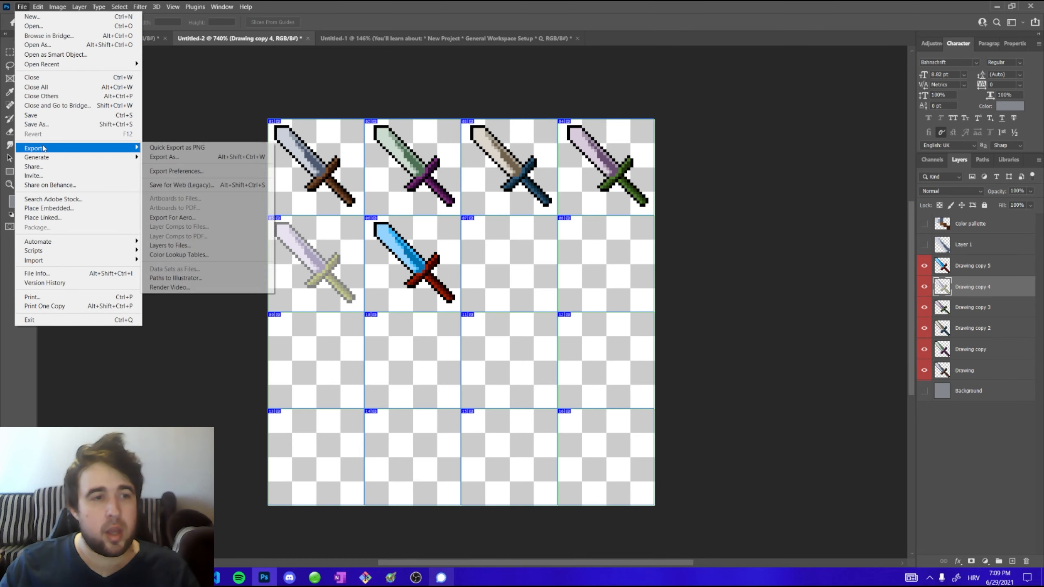
click(177, 185)
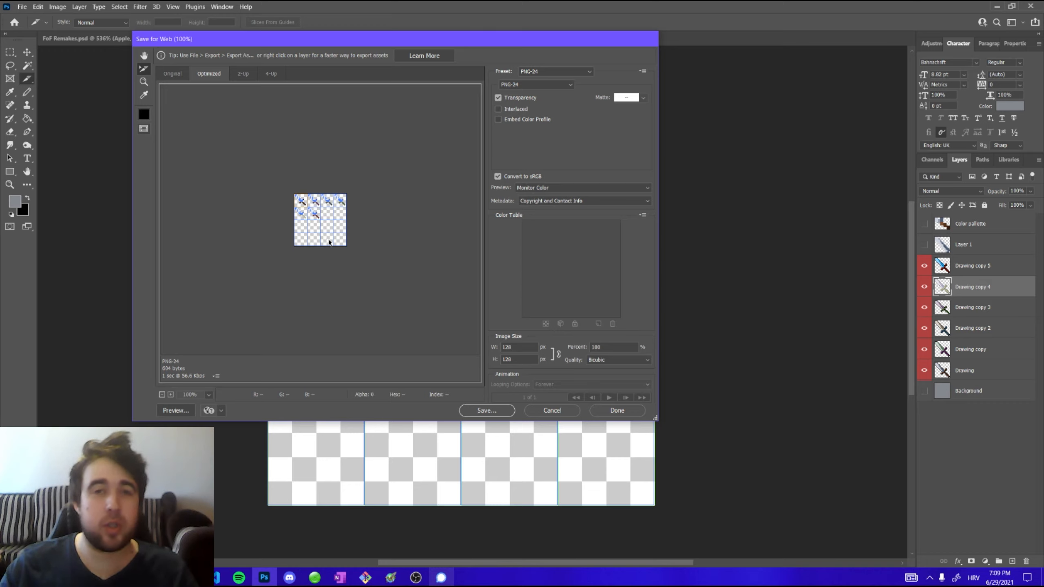
key(alt)
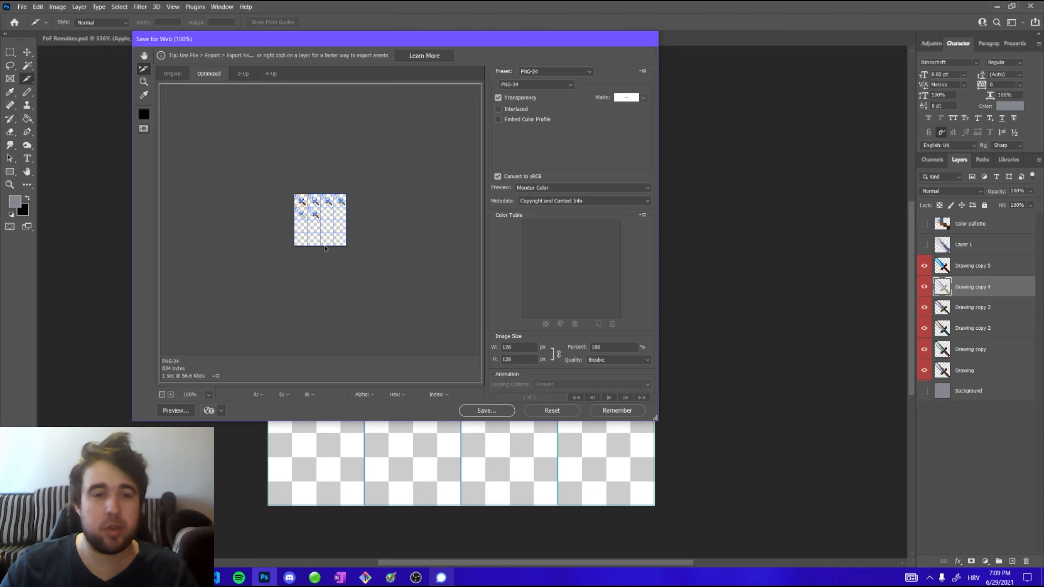
scroll(304, 198, up, 5)
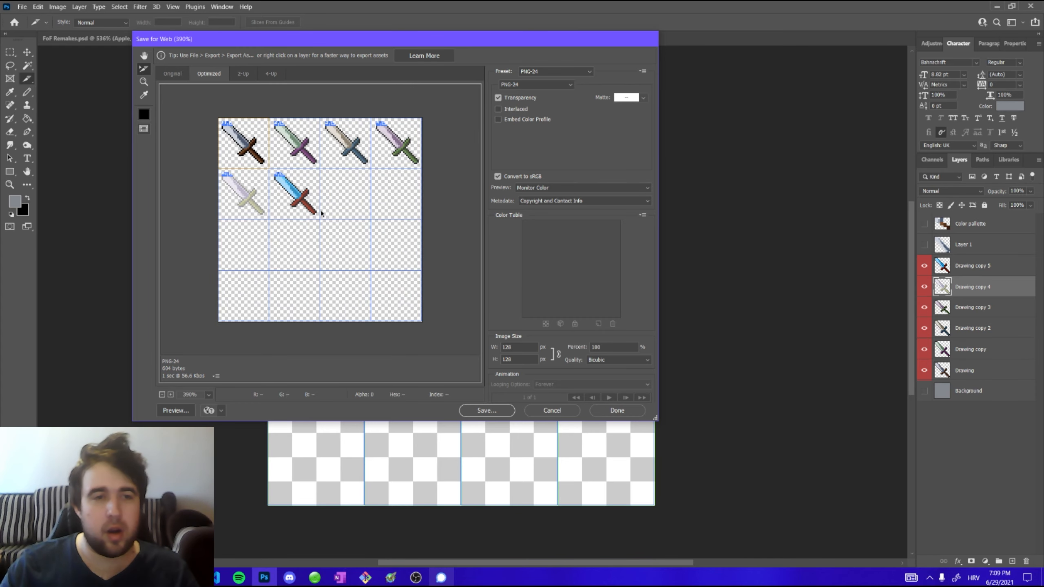
Select the six sword slices in the preview and set the export preset to PNG-24
shift+click(306, 164)
shift+click(246, 193)
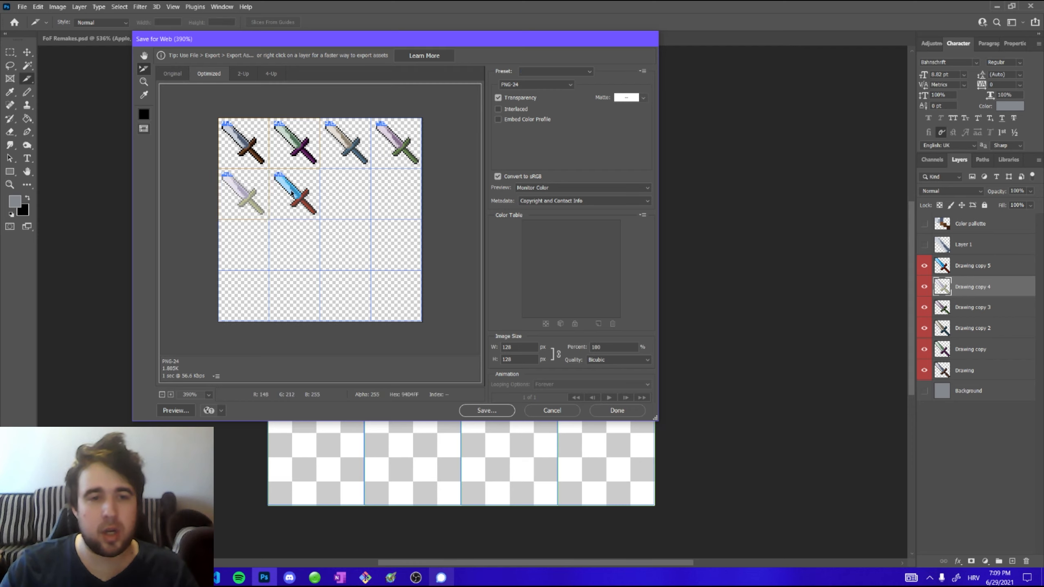
shift+click(290, 192)
shift+click(360, 150)
shift+click(396, 146)
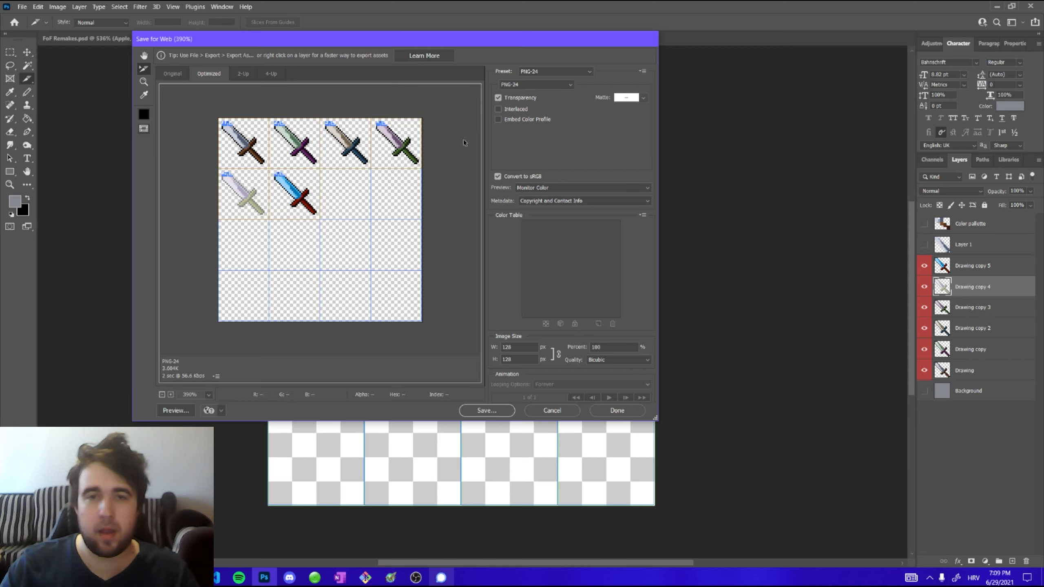
click(539, 72)
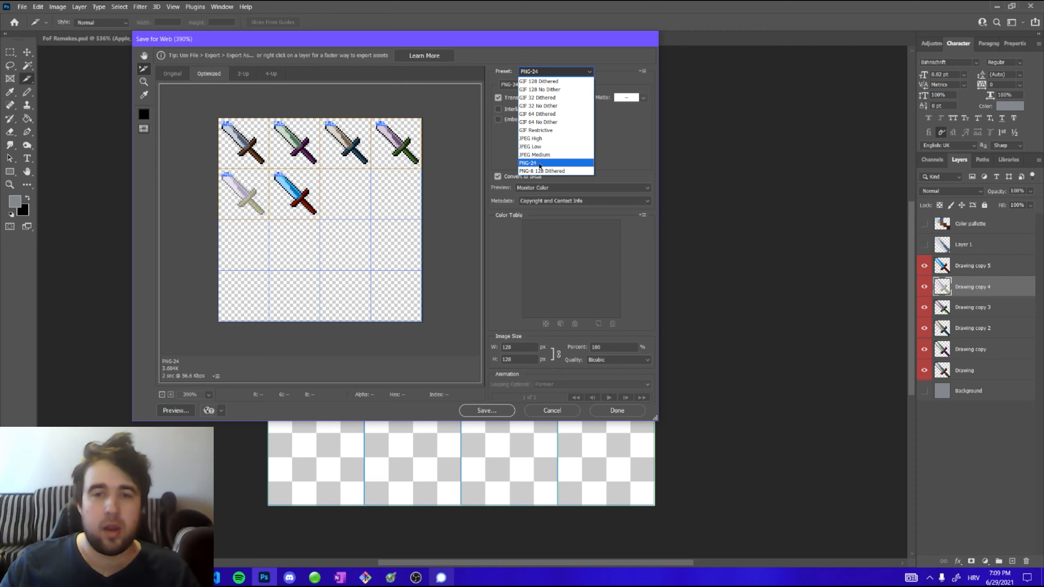
click(540, 163)
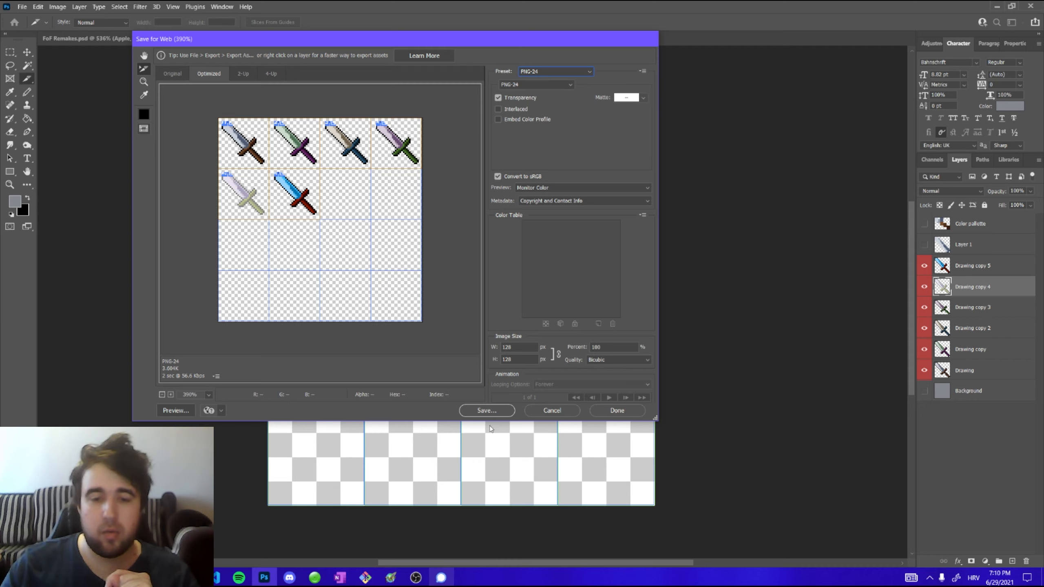
Start saving the optimized output and set the Slices option to Selected Slices
click(487, 410)
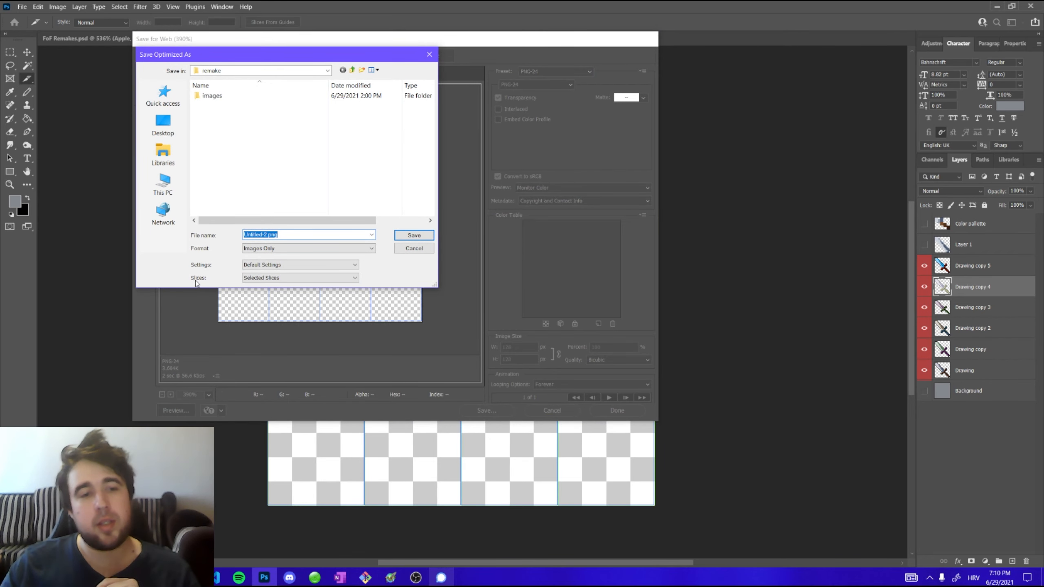
click(253, 278)
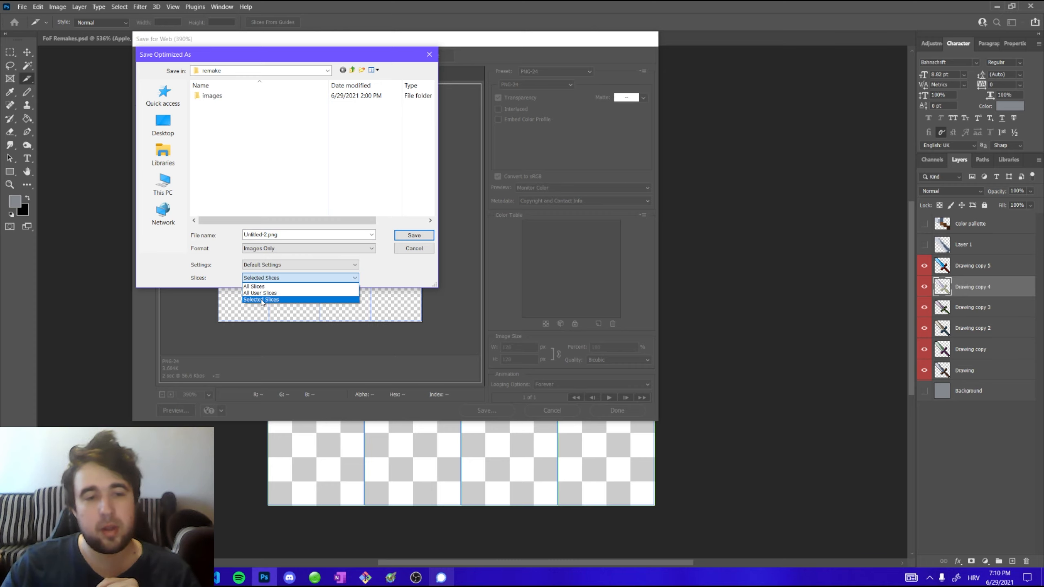
click(255, 287)
click(259, 280)
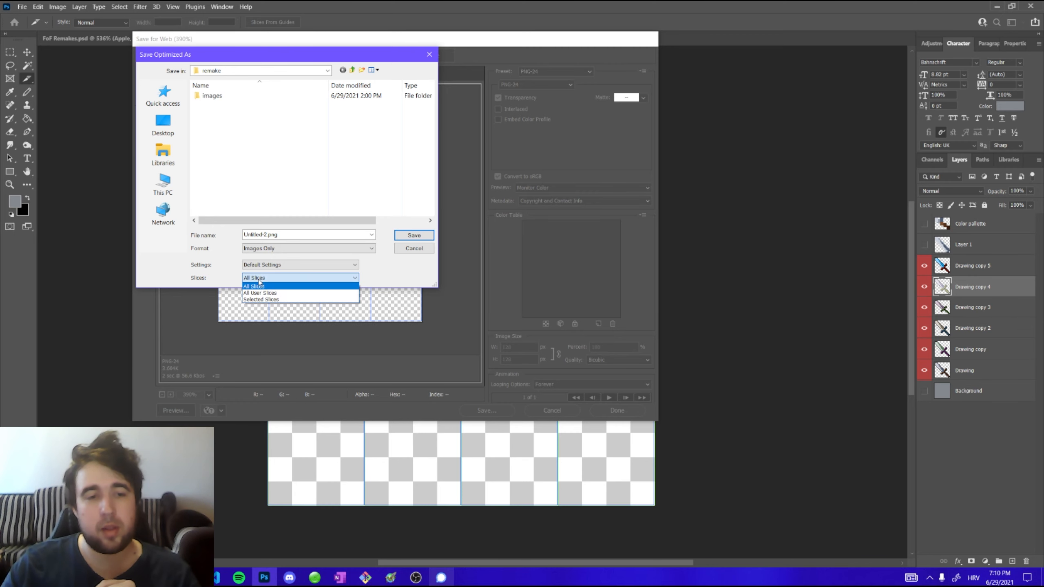
click(260, 299)
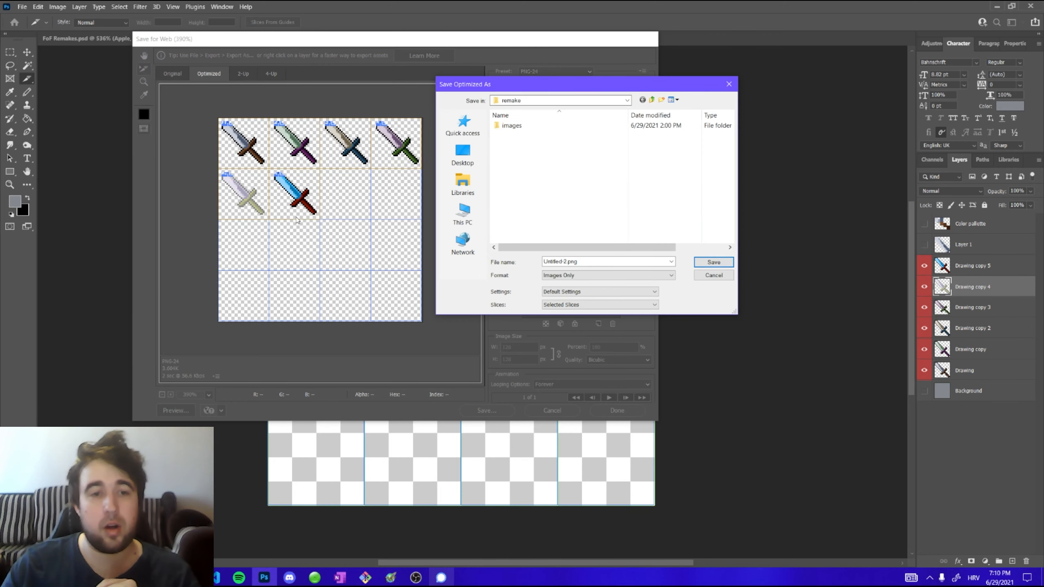
click(522, 78)
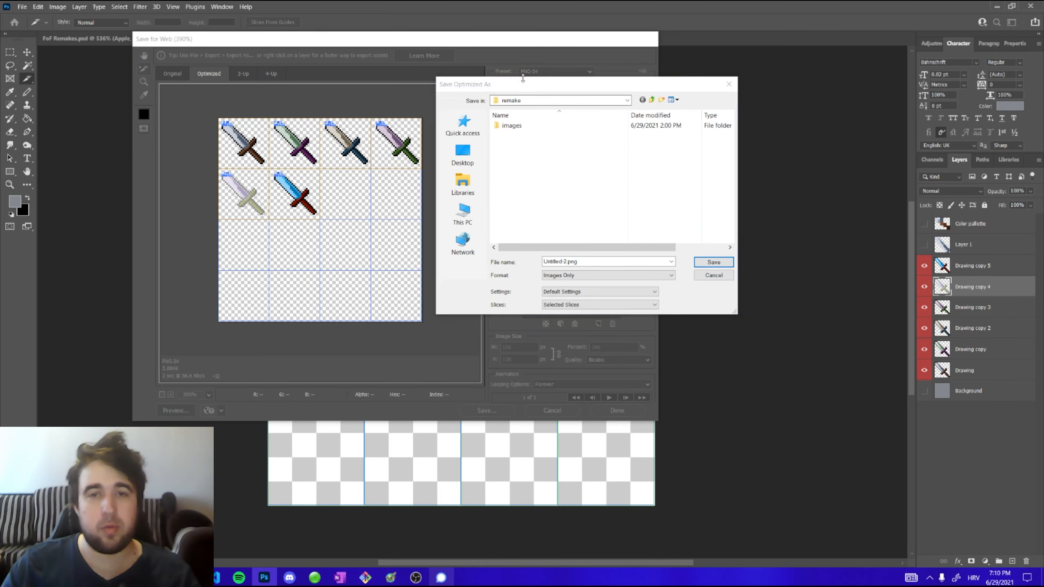
drag(523, 77, 503, 67)
click(547, 294)
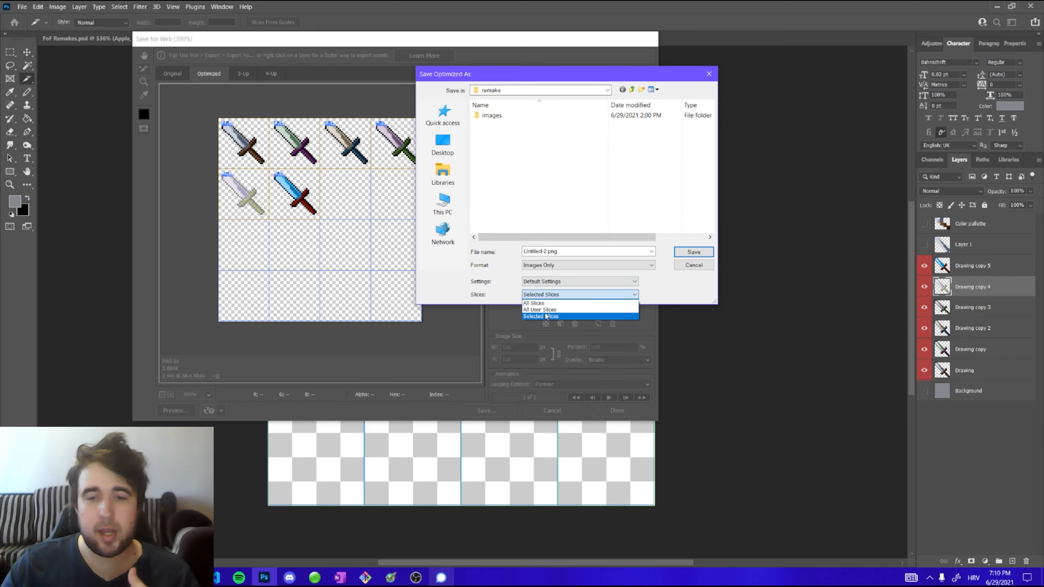
click(545, 316)
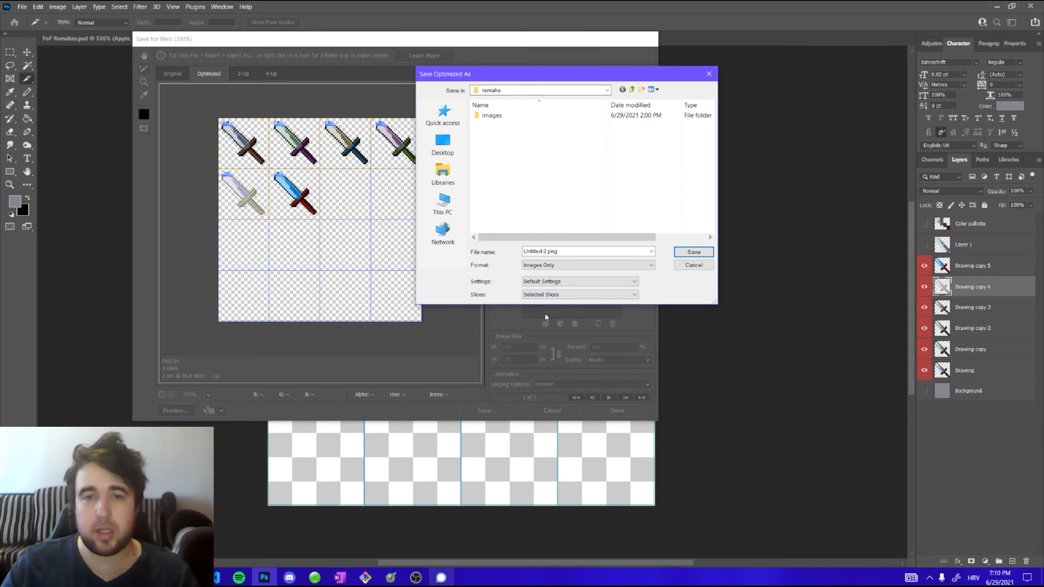
Choose the Desktop as the save location and save as Untitled-2.png
click(442, 144)
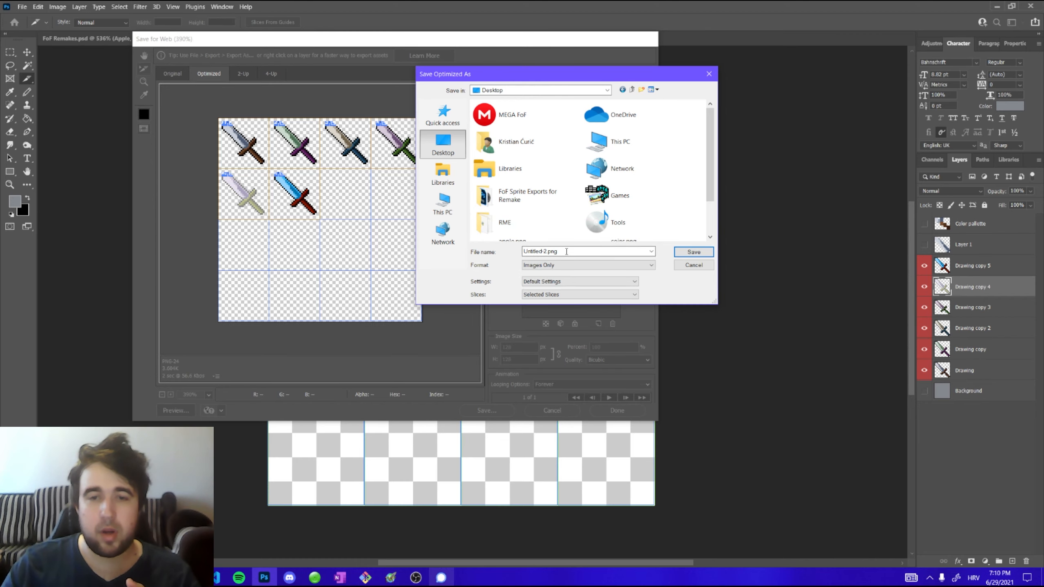
click(566, 252)
drag(558, 253, 494, 257)
click(560, 253)
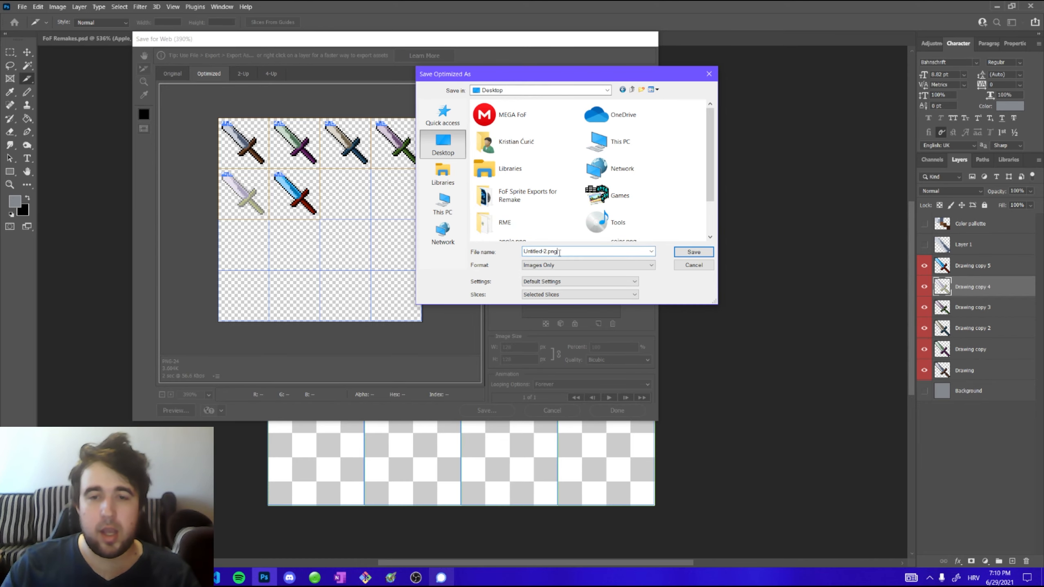
click(694, 252)
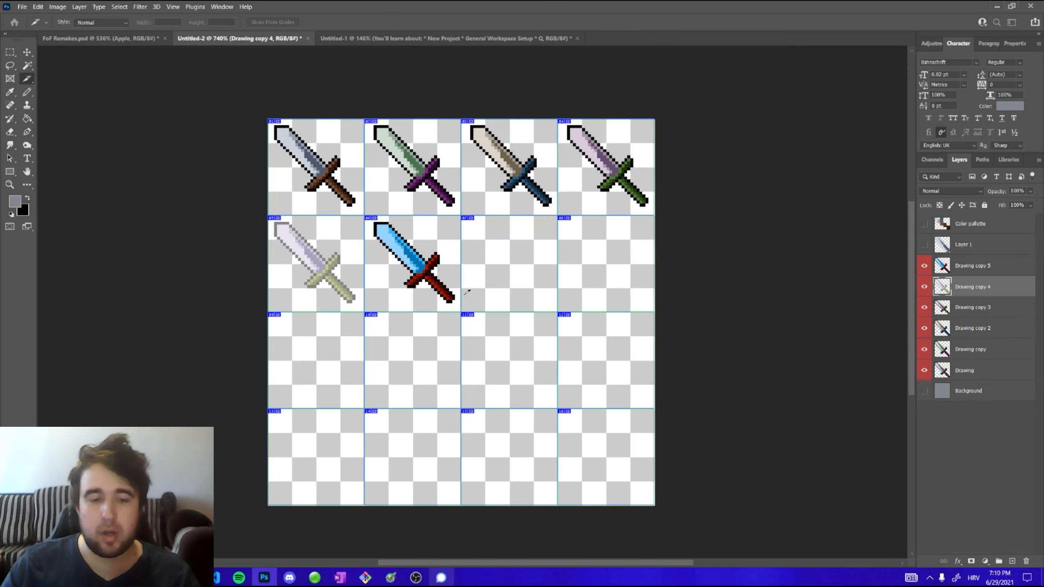
Show the desktop and move the images folder to the middle of the screen
right_click(480, 583)
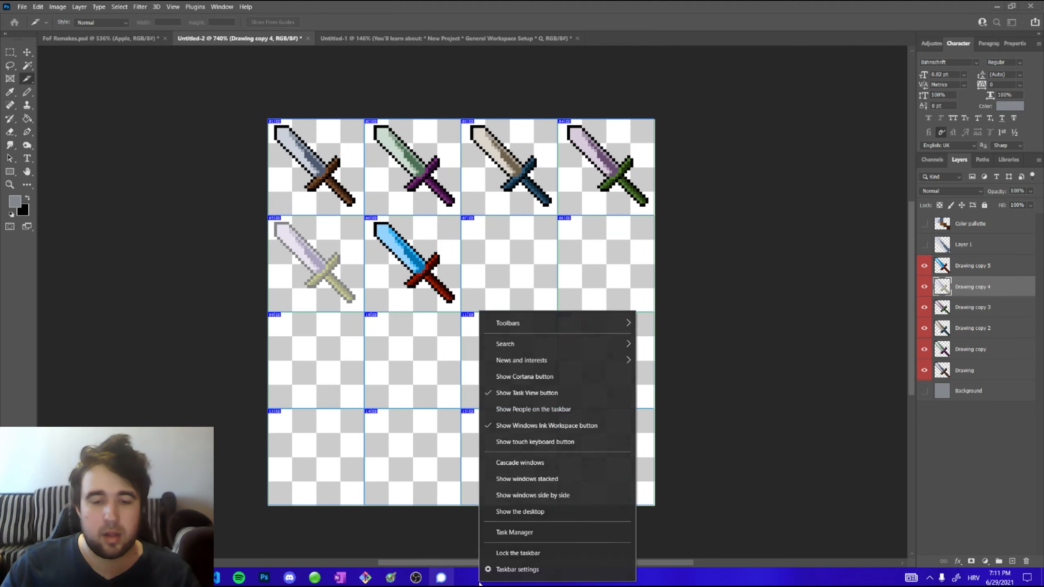
click(518, 512)
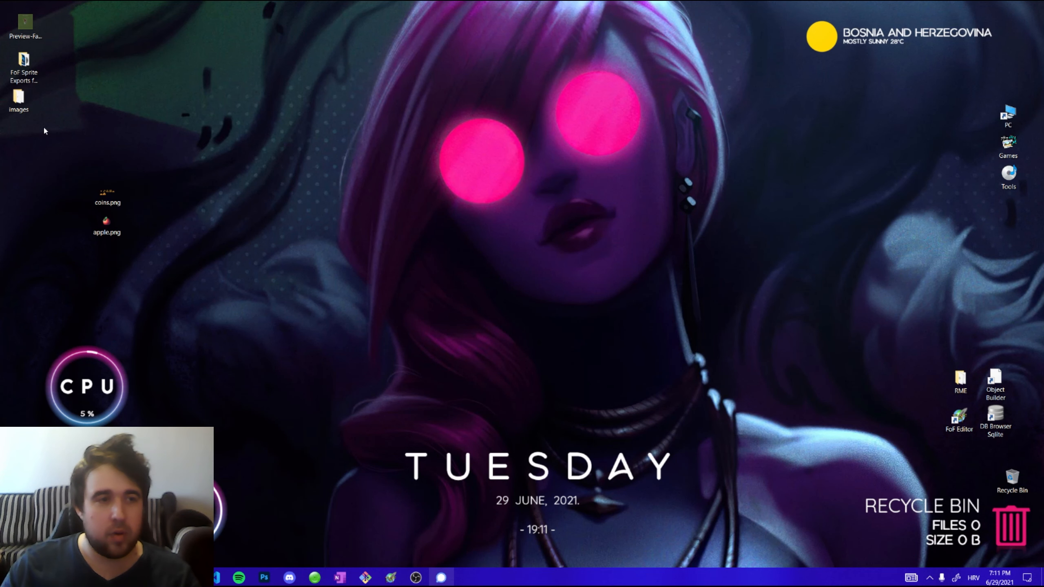
mouse_move(18, 100)
mouse_down()
mouse_move(82, 110)
mouse_move(137, 77)
mouse_move(124, 86)
mouse_move(310, 186)
mouse_up()
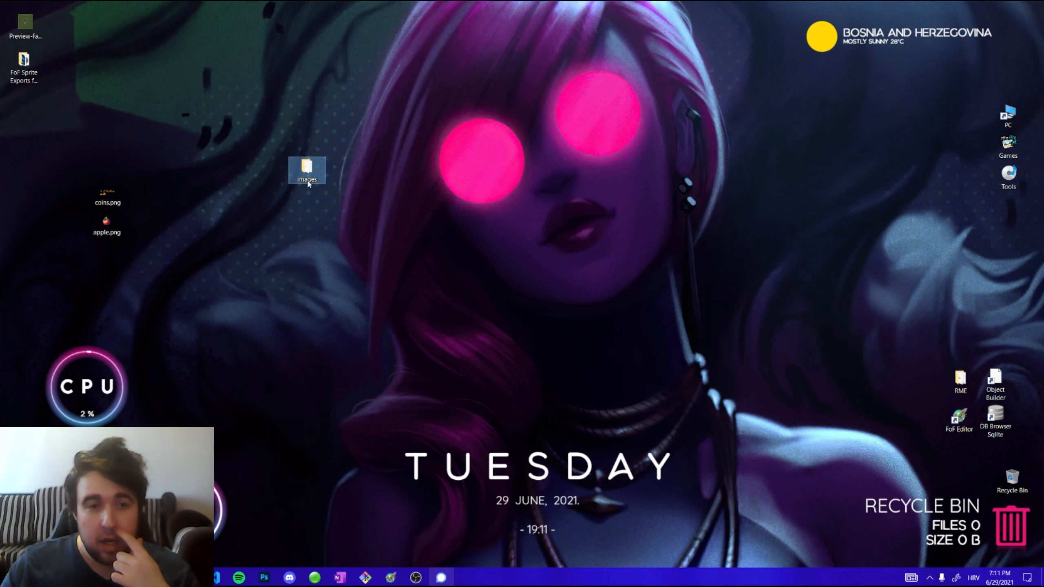
Open the images folder in a maximized window and examine the exported sword PNG files
double_click(308, 173)
double_click(241, 23)
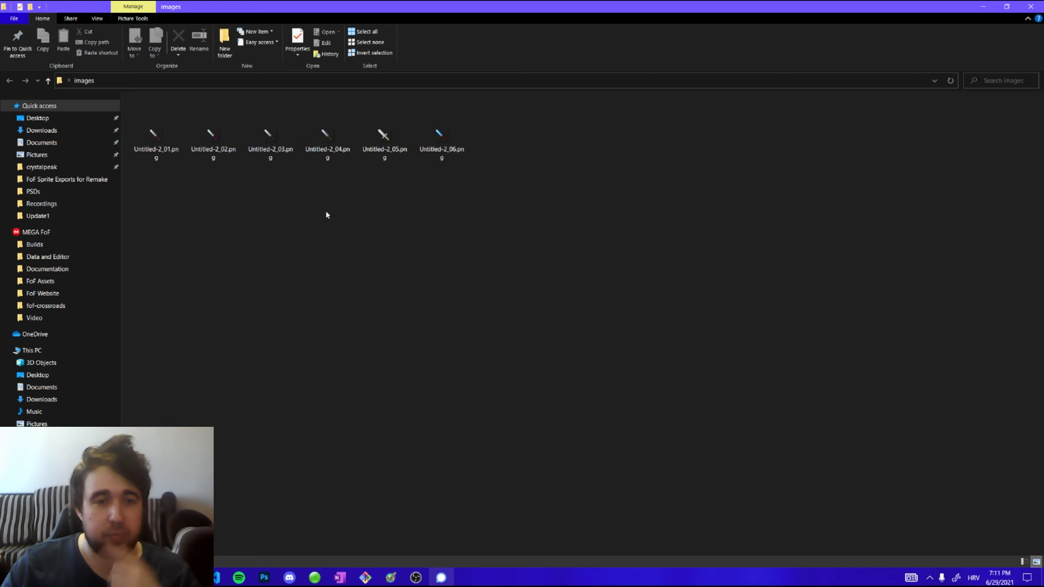
scroll(333, 214, down, 2)
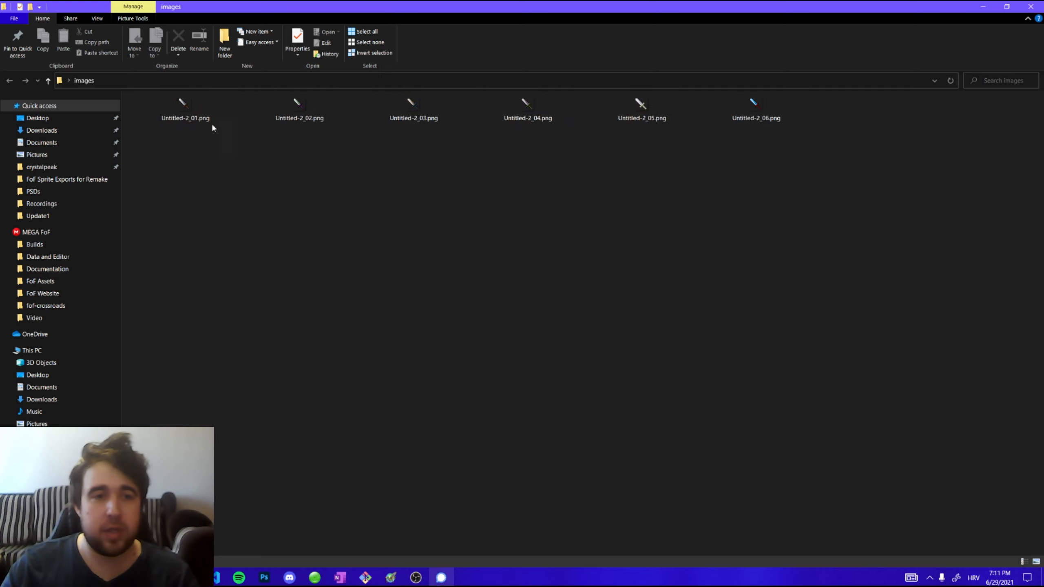